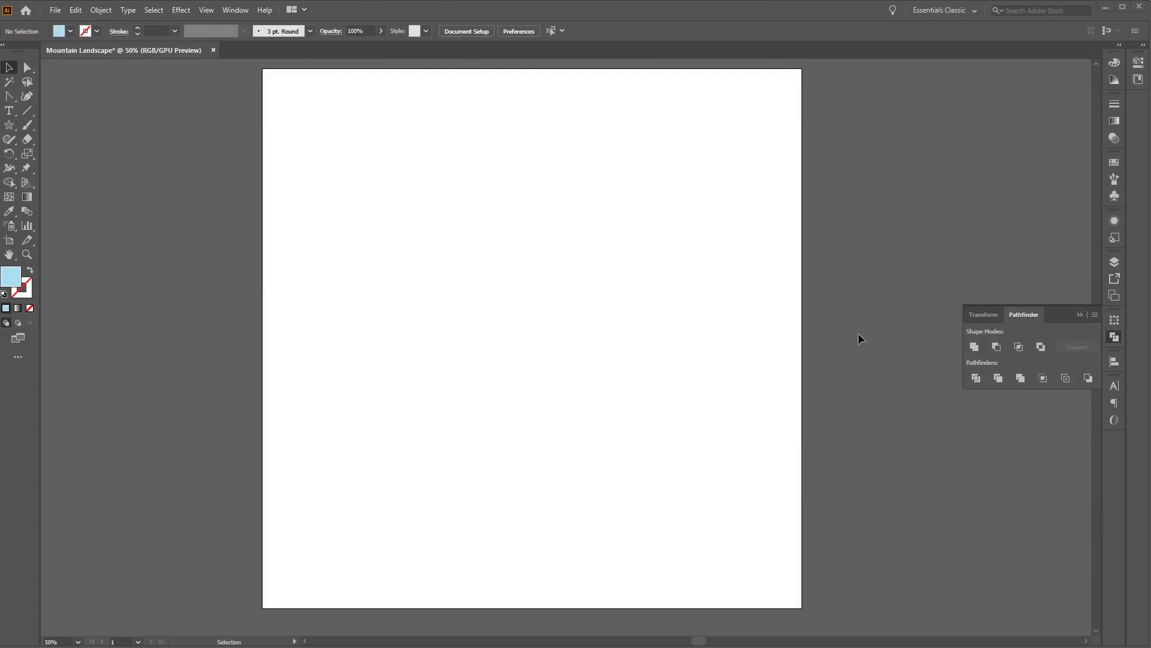
Add four layers and name the five layers lake, main, hills, mountains and sky from top to bottom
click(1118, 262)
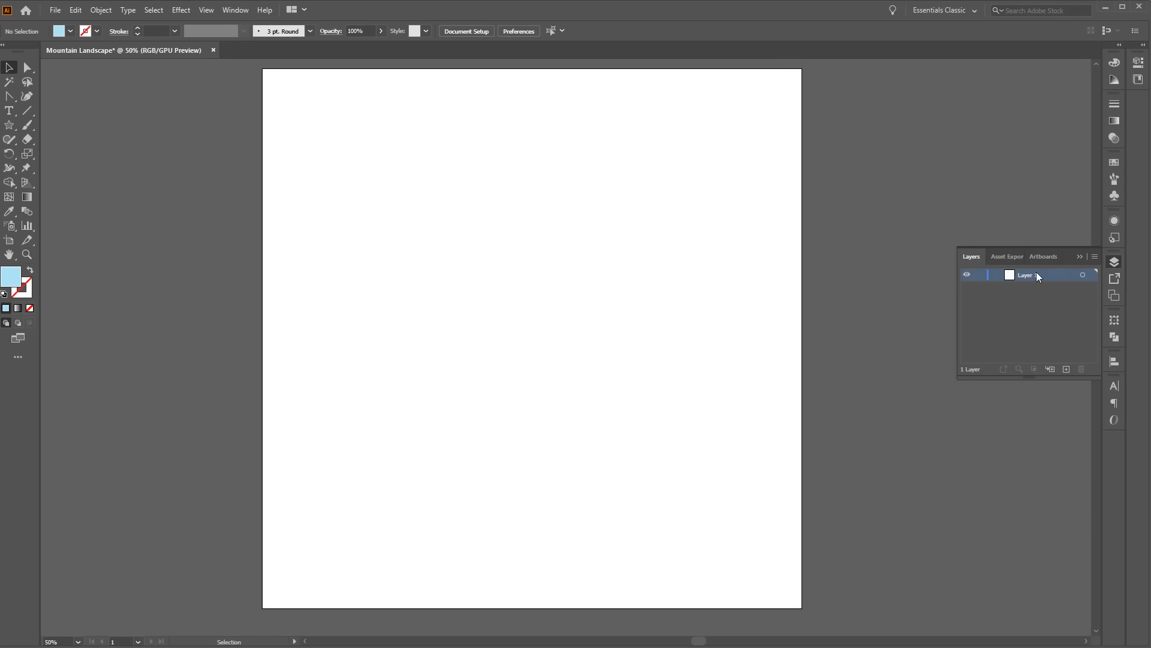
click(1066, 369)
click(1067, 369)
click(1066, 369)
click(1066, 369)
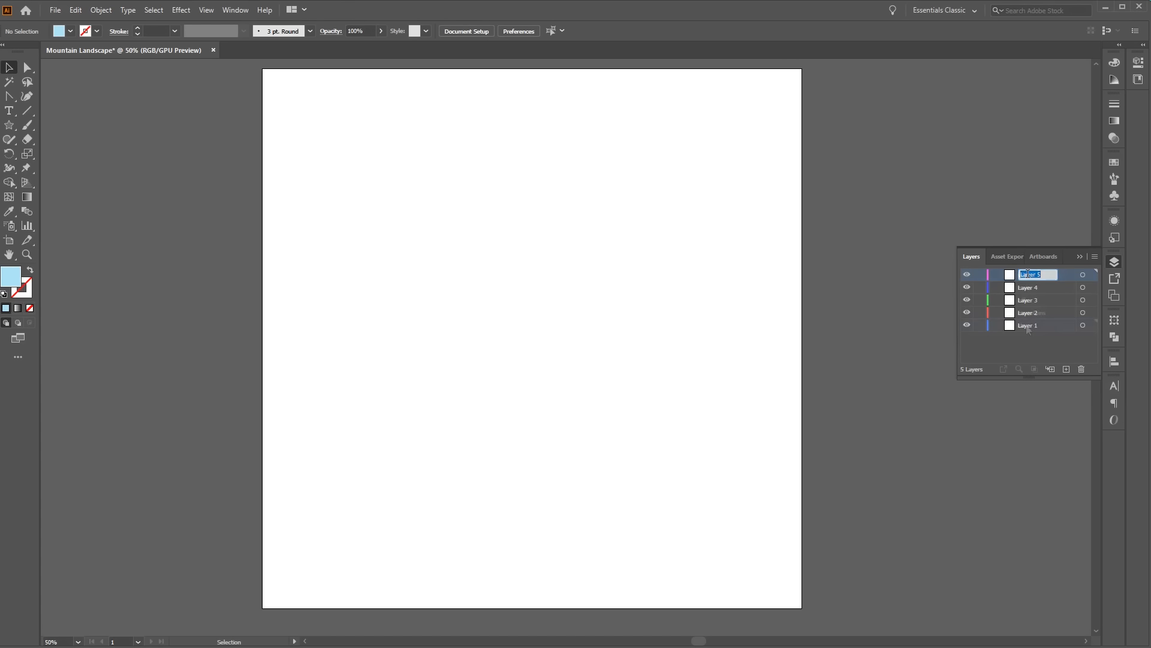
click(1026, 325)
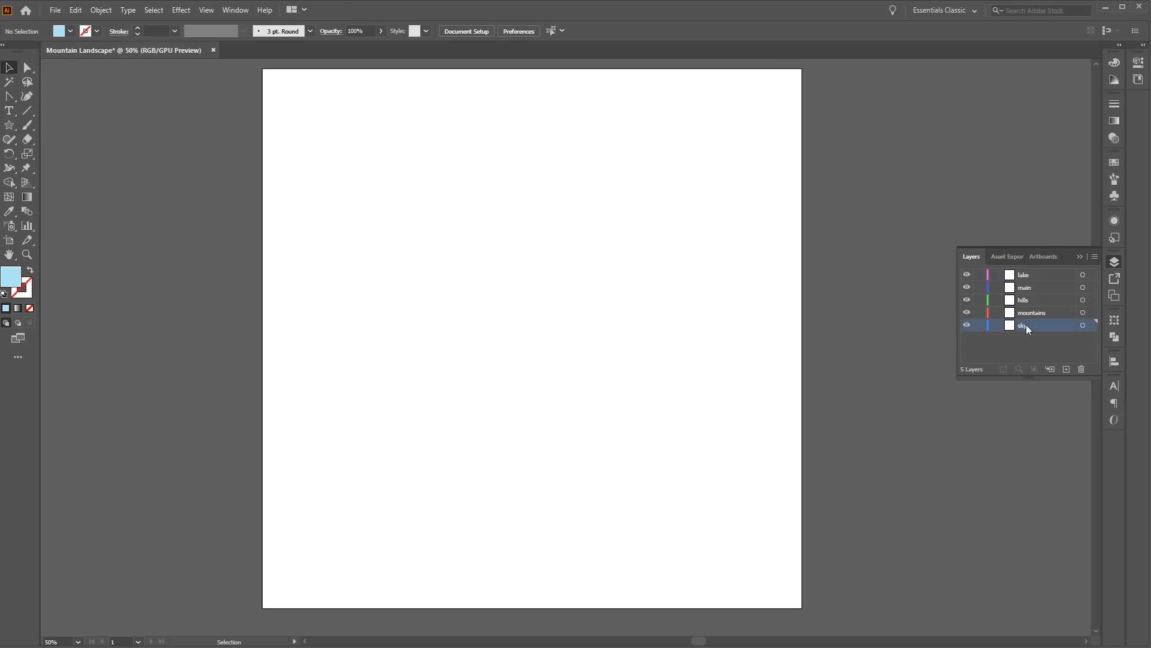
Lock every layer except lake and make the lake layer active
click(981, 325)
click(1027, 276)
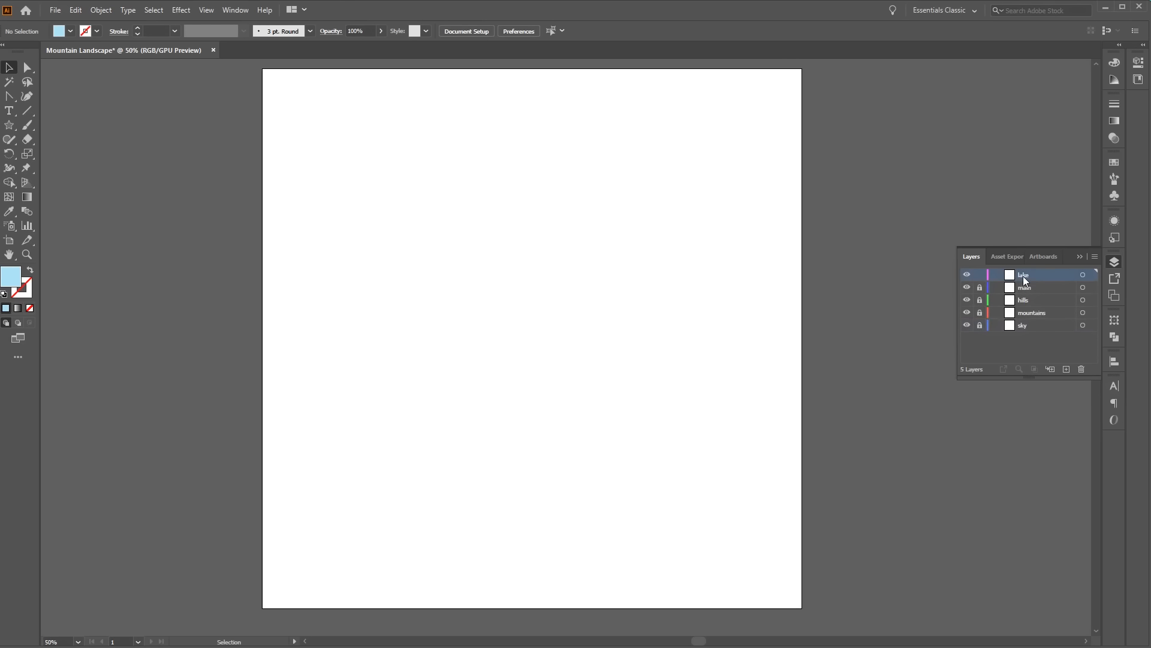
click(1114, 262)
click(1114, 337)
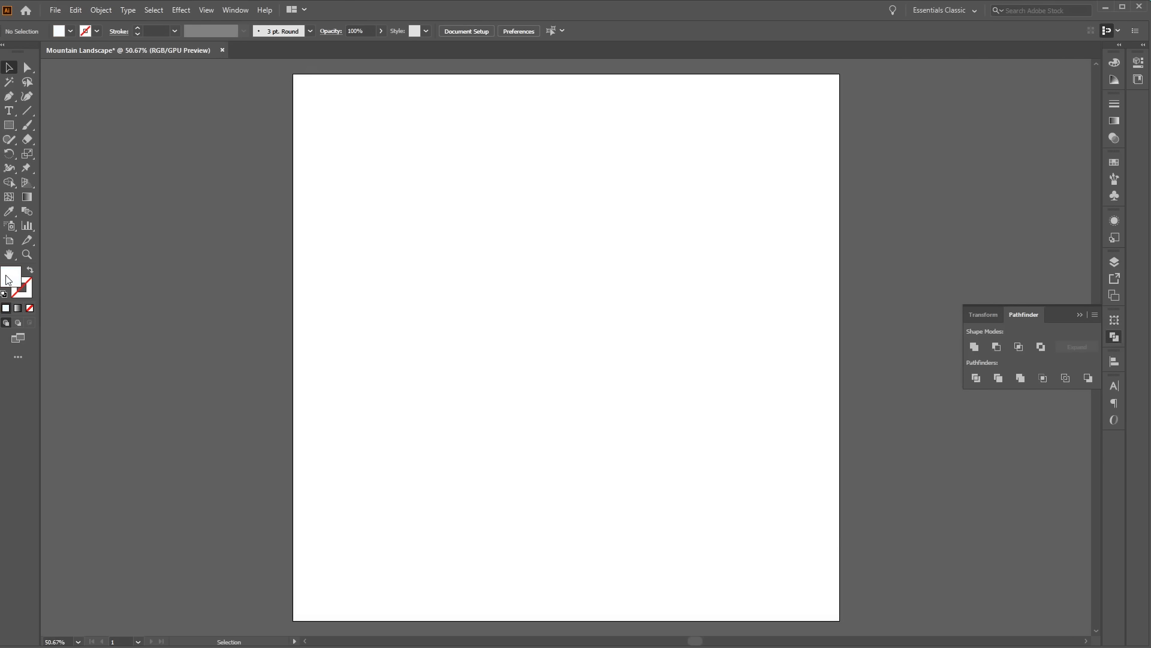
Set the fill colour to #4bafe3
double_click(13, 277)
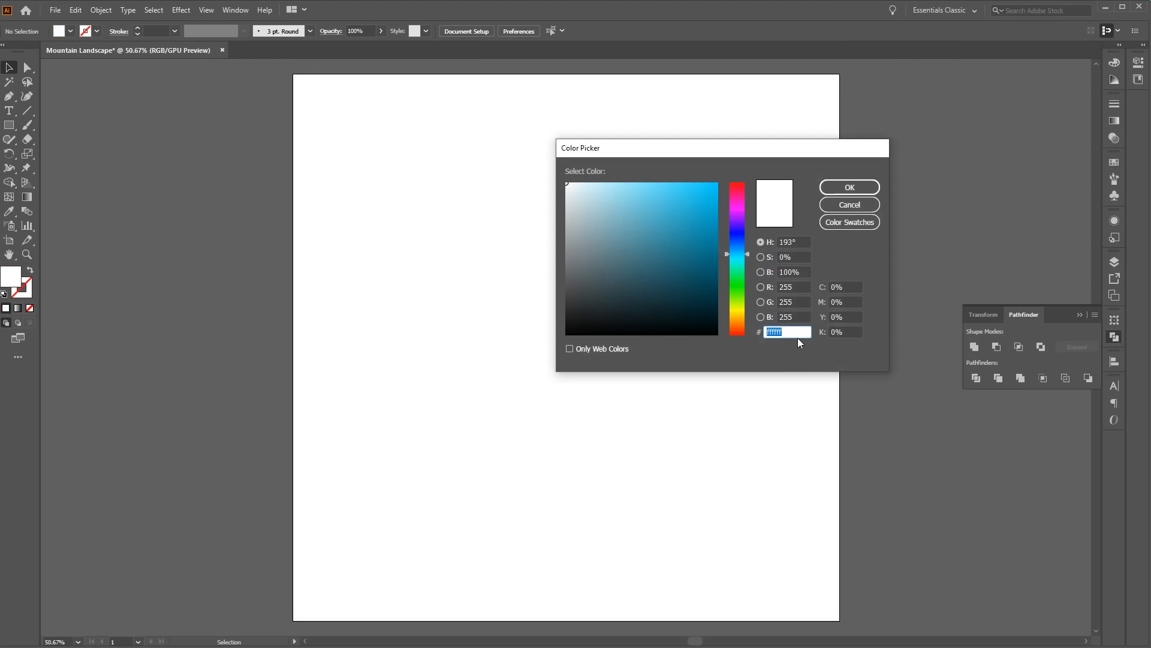
drag(791, 334, 675, 319)
text(4bafe3)
click(841, 189)
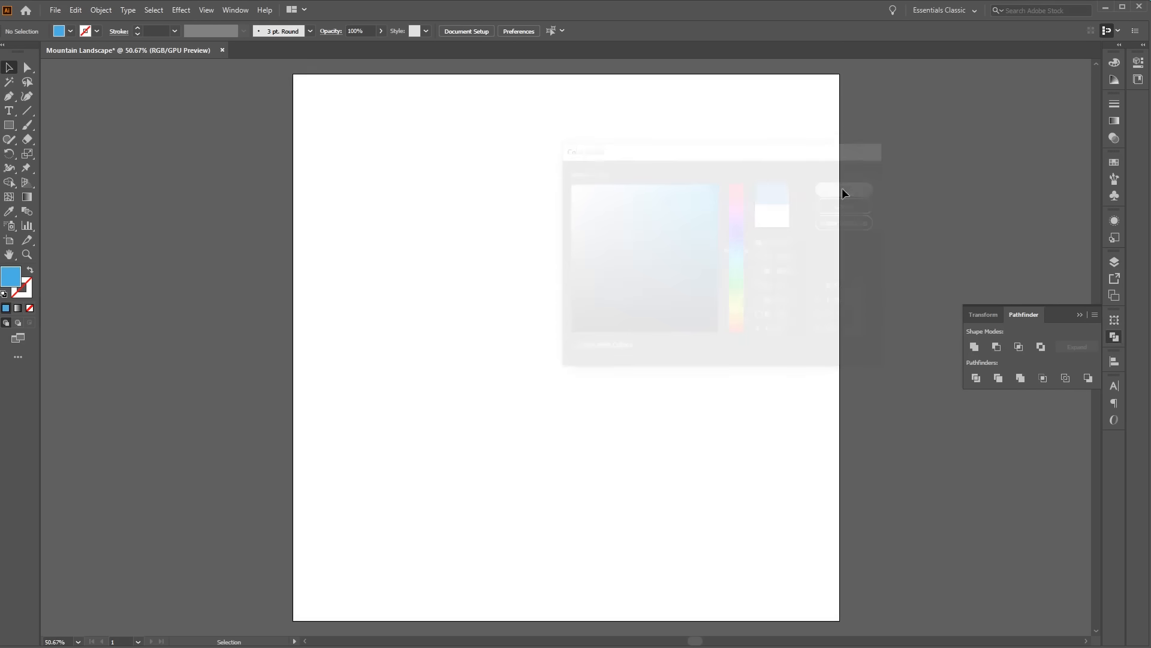
Draw a rectangle about 901 by 58 px in the middle of the artboard and a shorter, thinner one flush beneath it
click(9, 125)
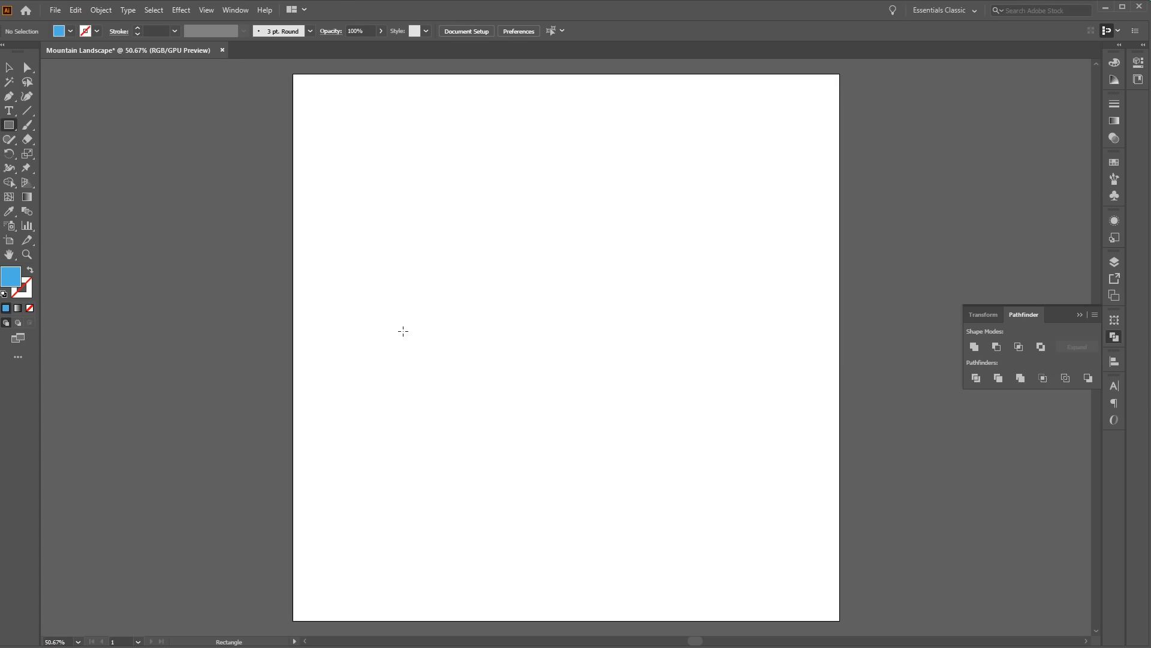
drag(403, 325, 814, 351)
drag(417, 348, 682, 364)
key(v)
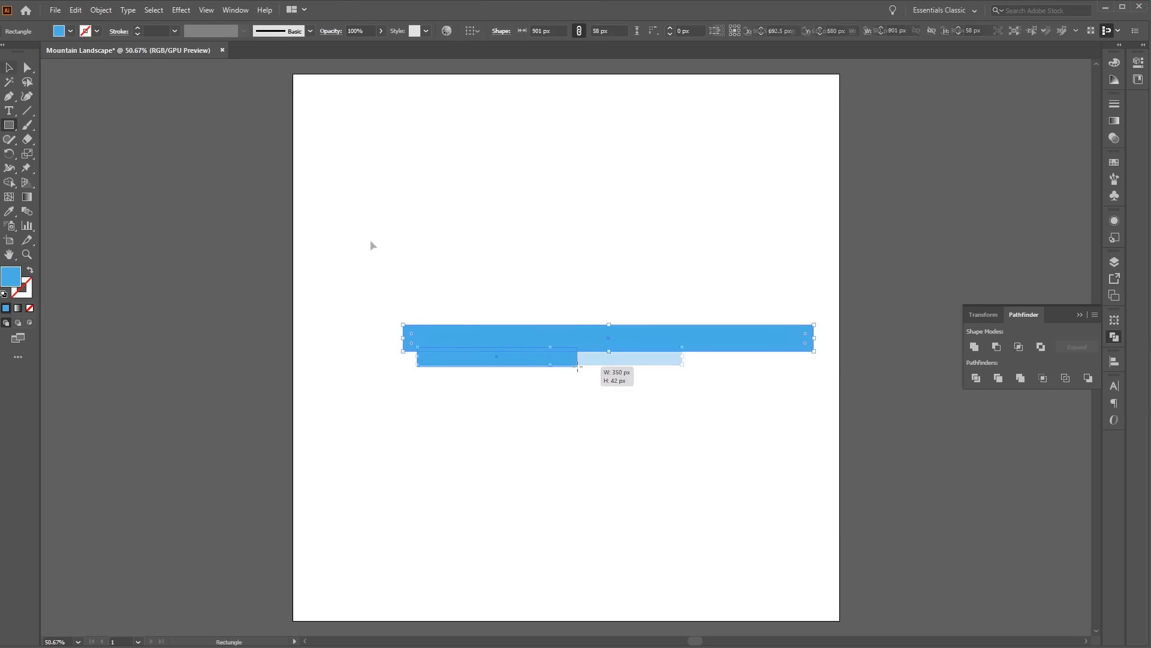
click(373, 246)
mouse_move(557, 364)
mouse_down()
mouse_move(605, 466)
mouse_move(561, 362)
mouse_up()
click(557, 391)
Fully round the corners of both rectangles so that they have semicircular ends
click(27, 67)
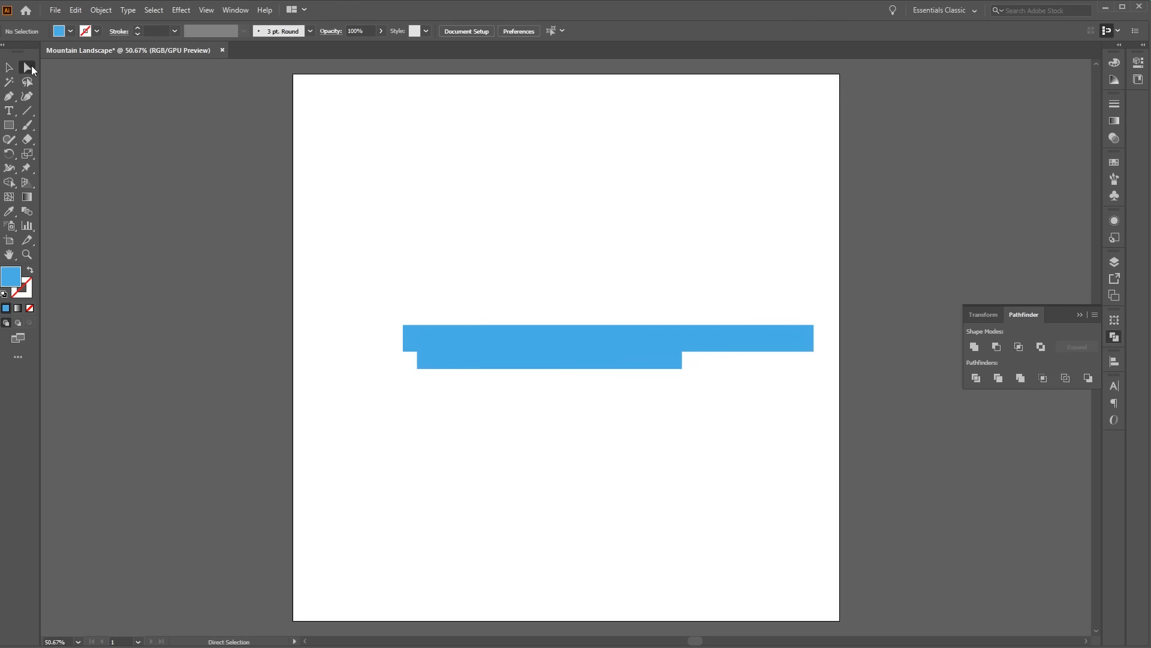
click(714, 334)
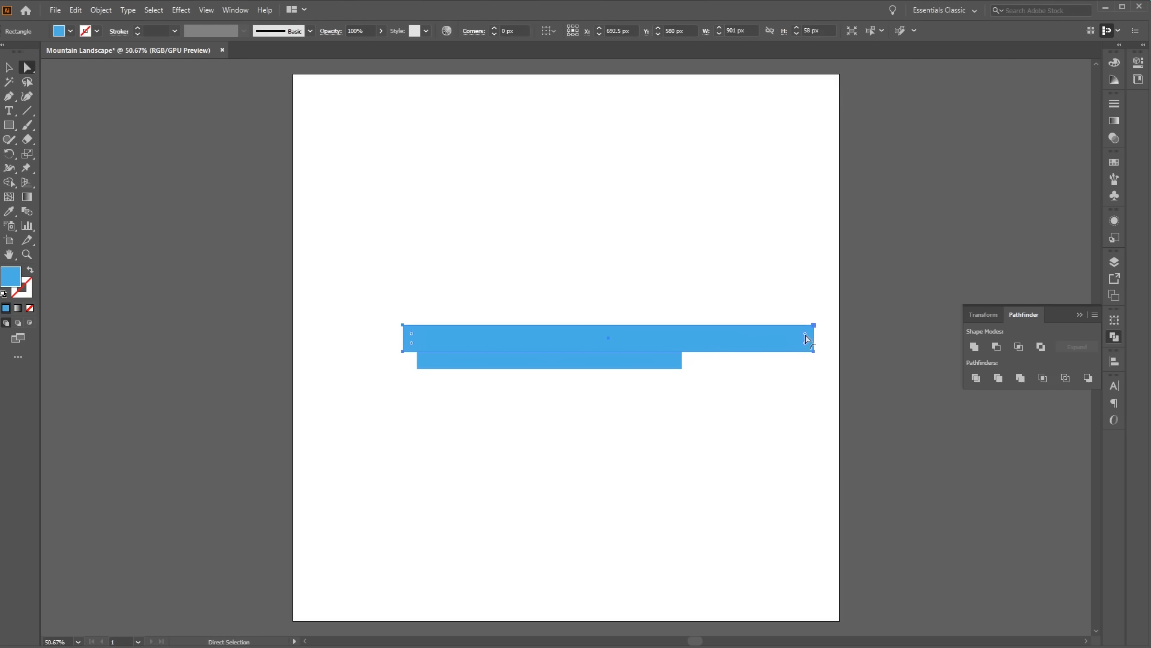
drag(806, 339, 686, 378)
click(689, 426)
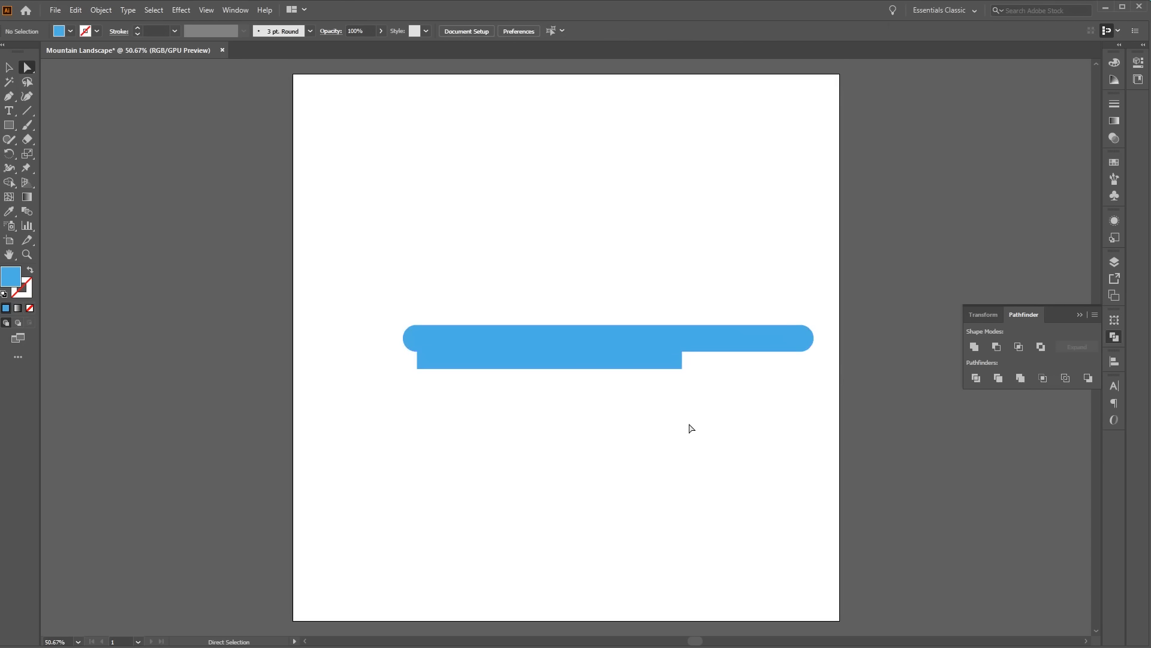
click(429, 362)
drag(428, 364, 612, 383)
click(789, 391)
Shift the lower bar about 11 px to the right and unite both bars into one shape
click(9, 68)
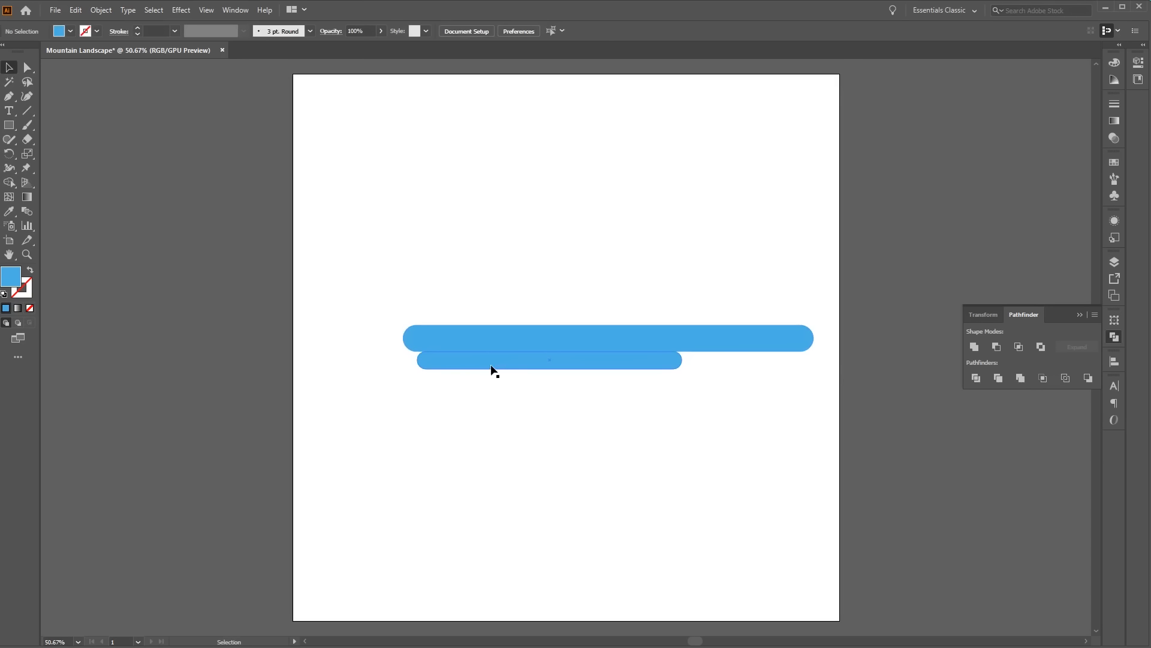
drag(493, 367, 496, 363)
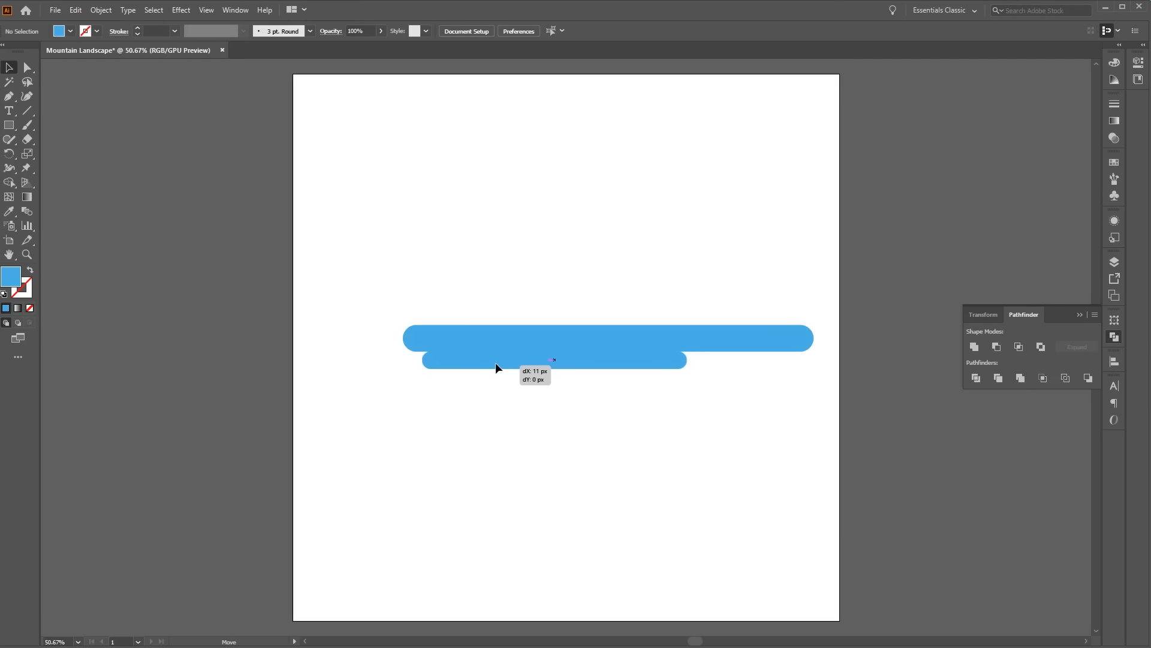
drag(376, 298, 734, 423)
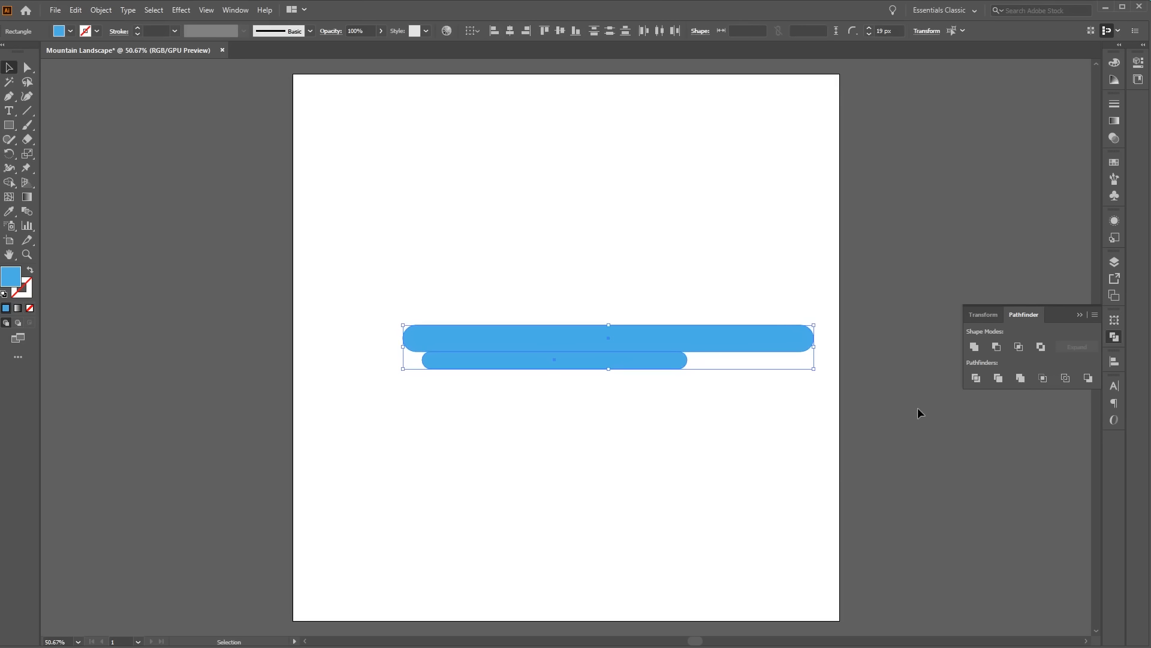
click(977, 348)
click(798, 421)
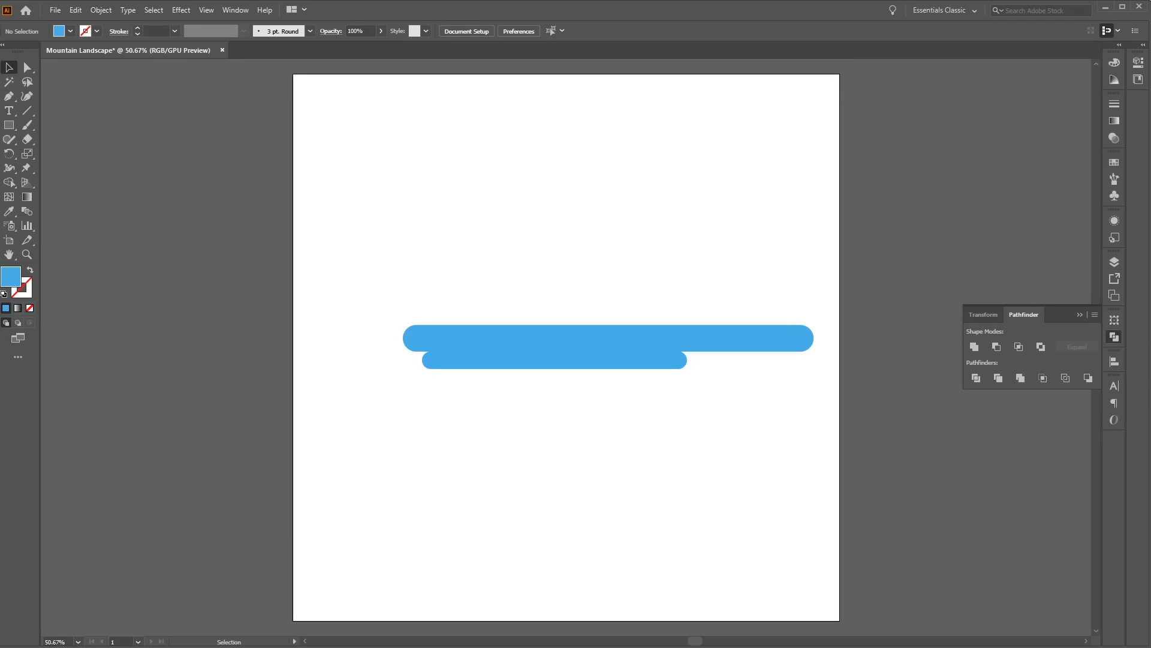
Duplicate the united lake shape behind the original and move the copy 10 px down
drag(461, 280, 592, 415)
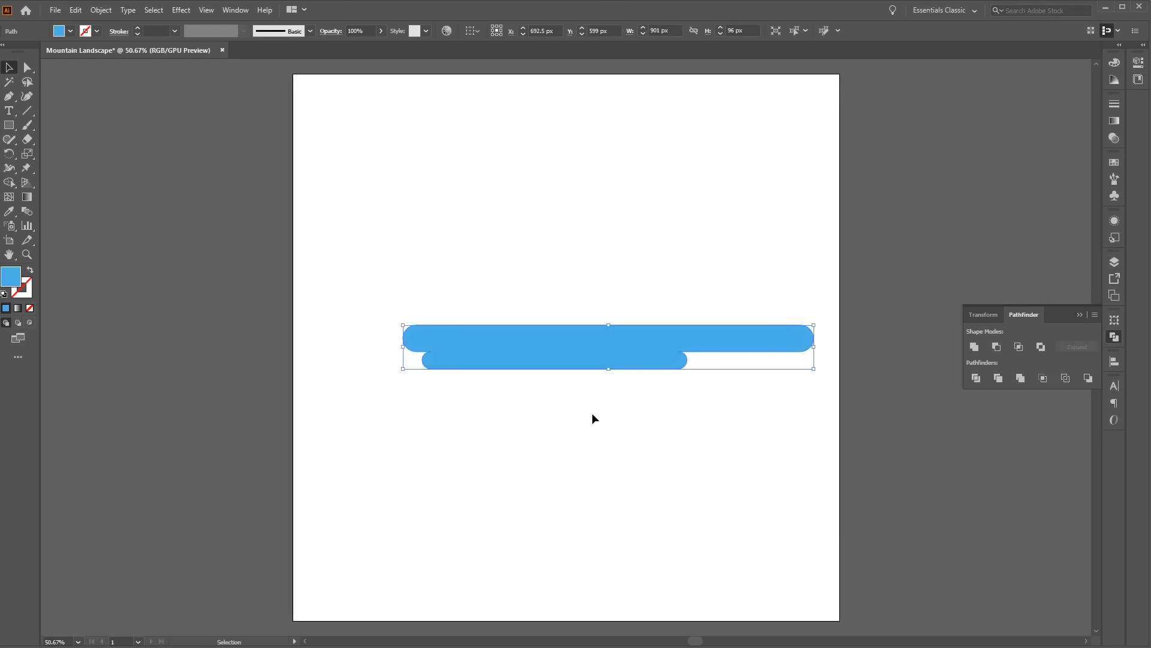
key(a)
key(v)
key(a)
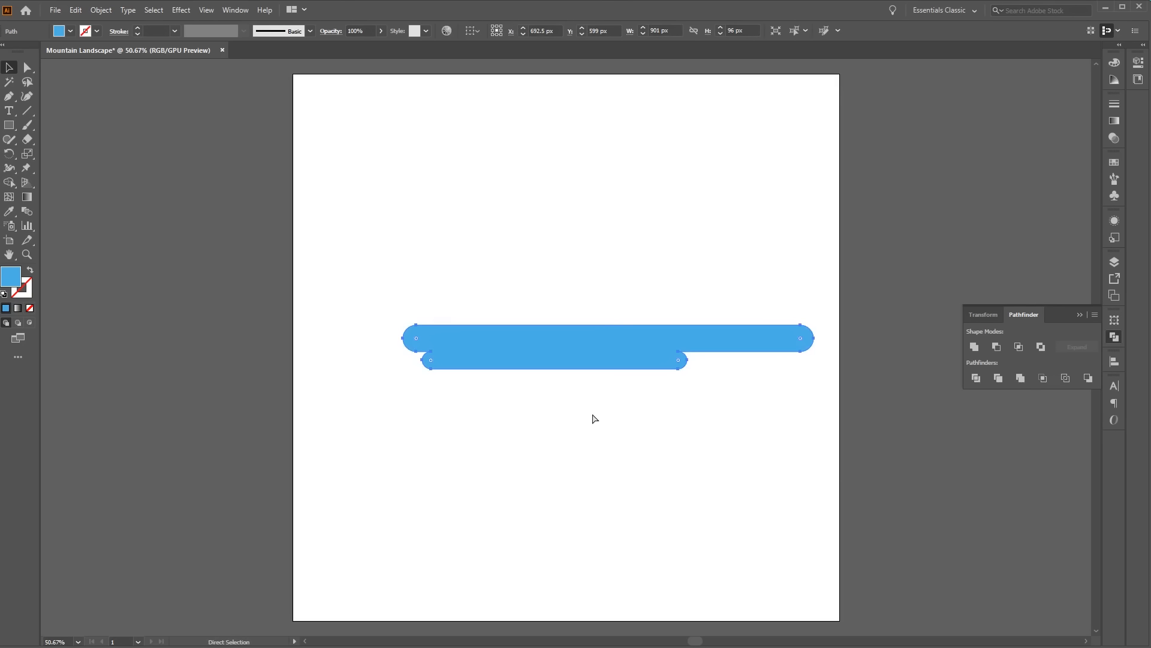
key(v)
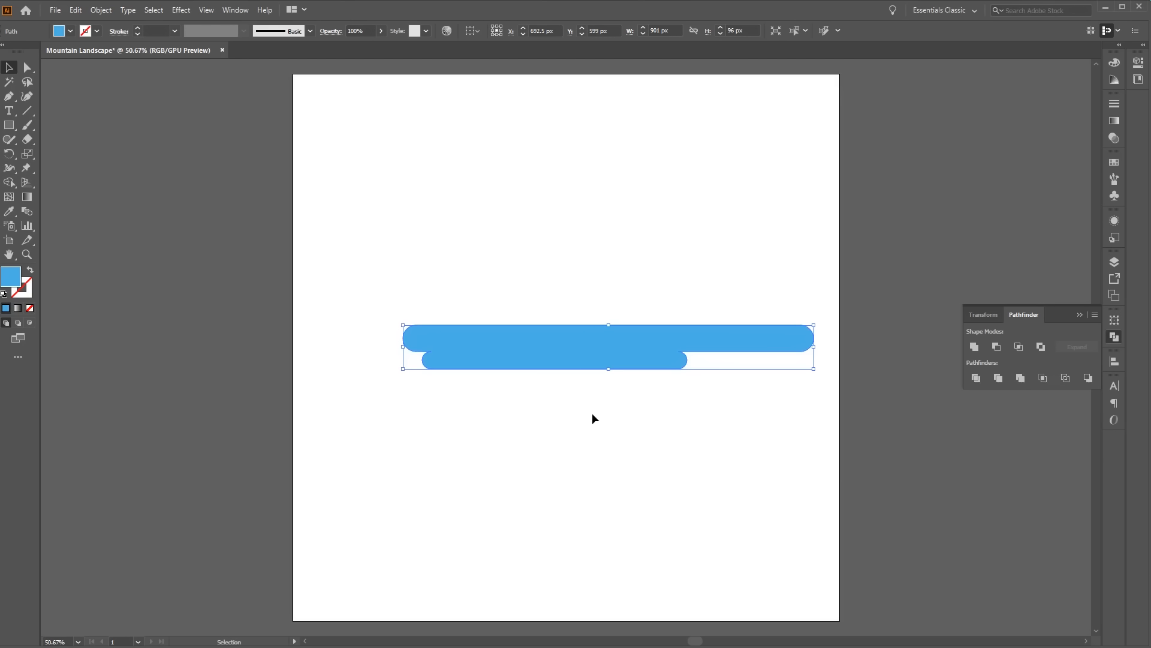
key(shift+Down)
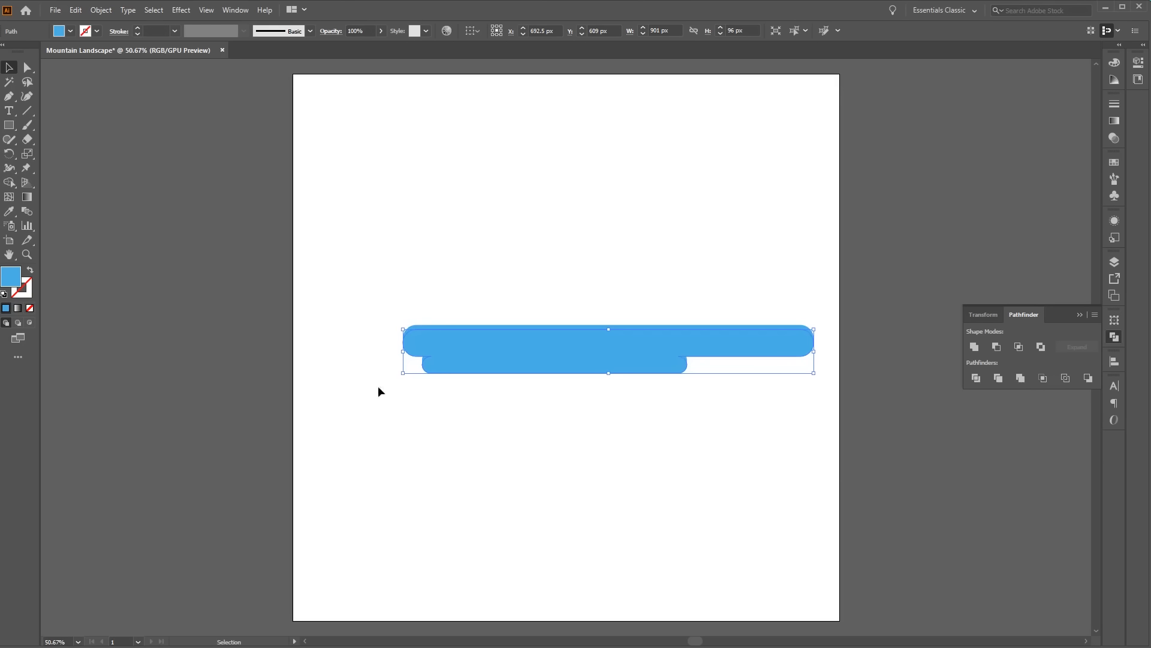
Fill the offset copy behind the lake shape with a darker, greyish blue
double_click(14, 277)
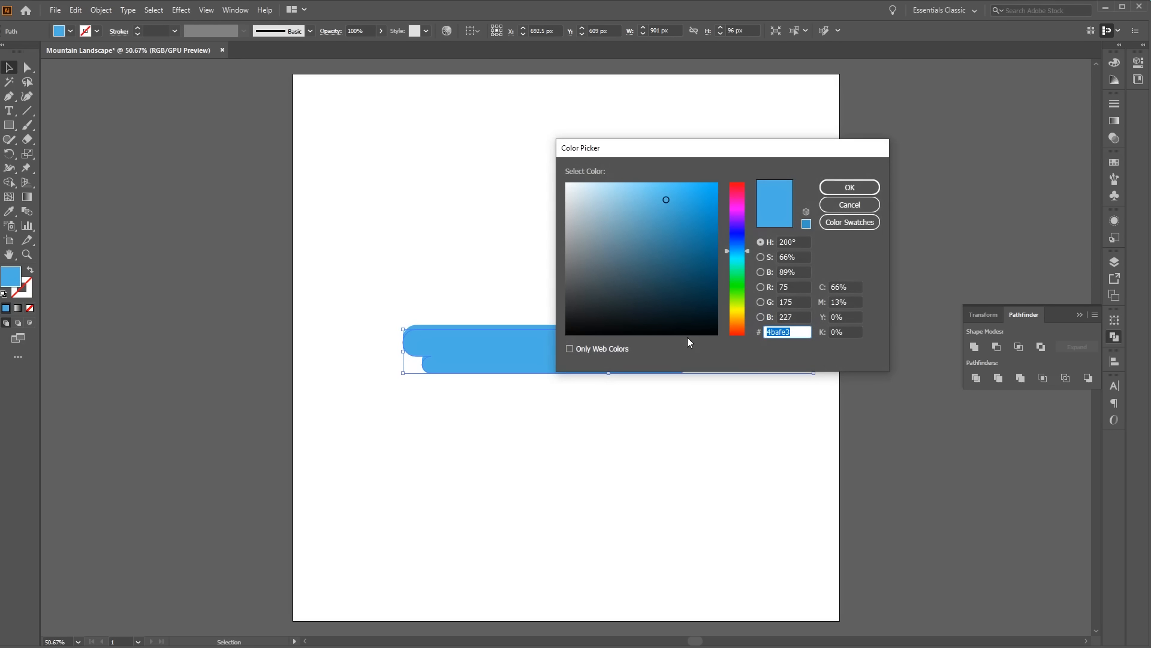
key(ctrl+v)
click(868, 185)
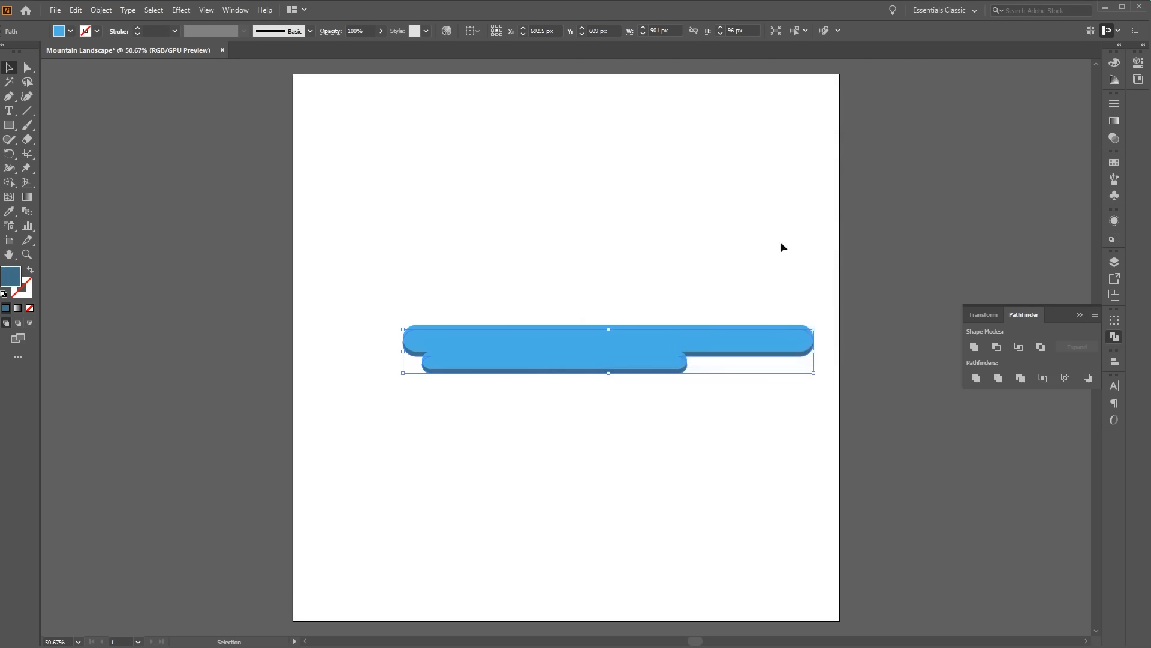
click(669, 472)
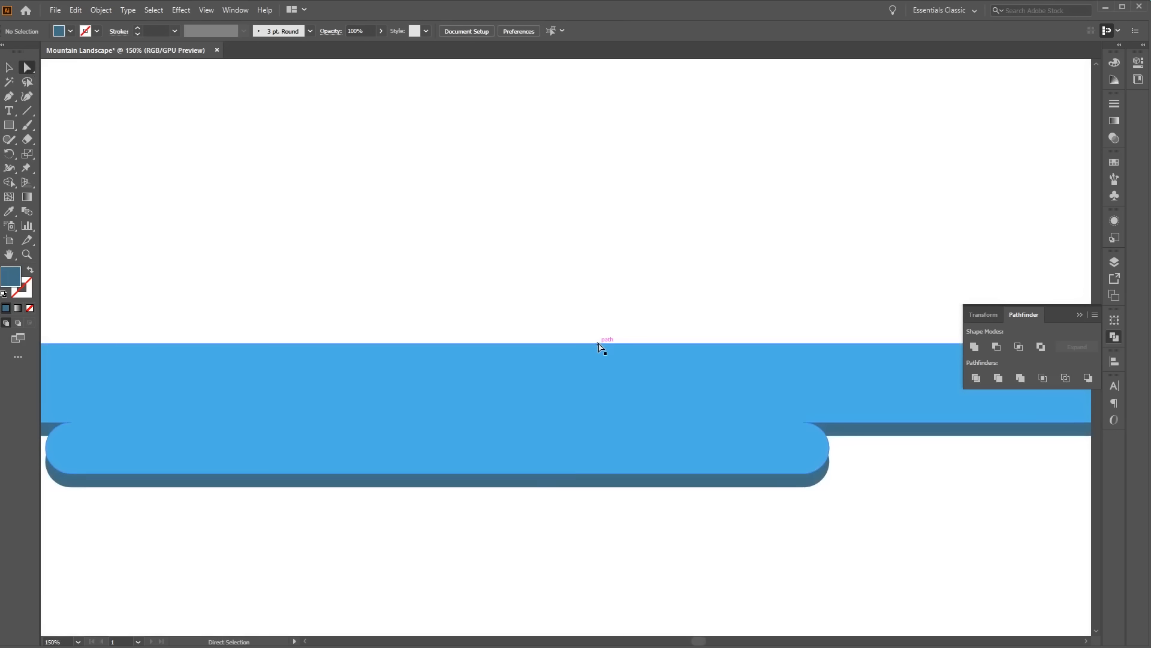
Duplicate the top edge of the light blue lake shape as a separate path with no fill and a 4 px black stroke
click(600, 347)
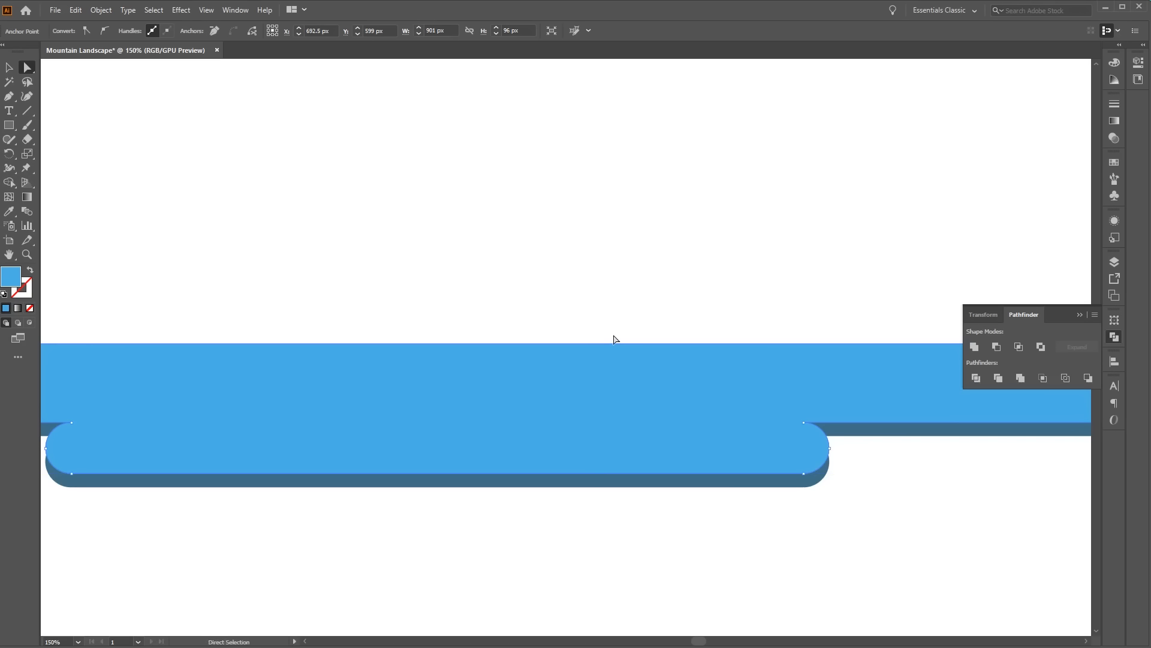
click(614, 338)
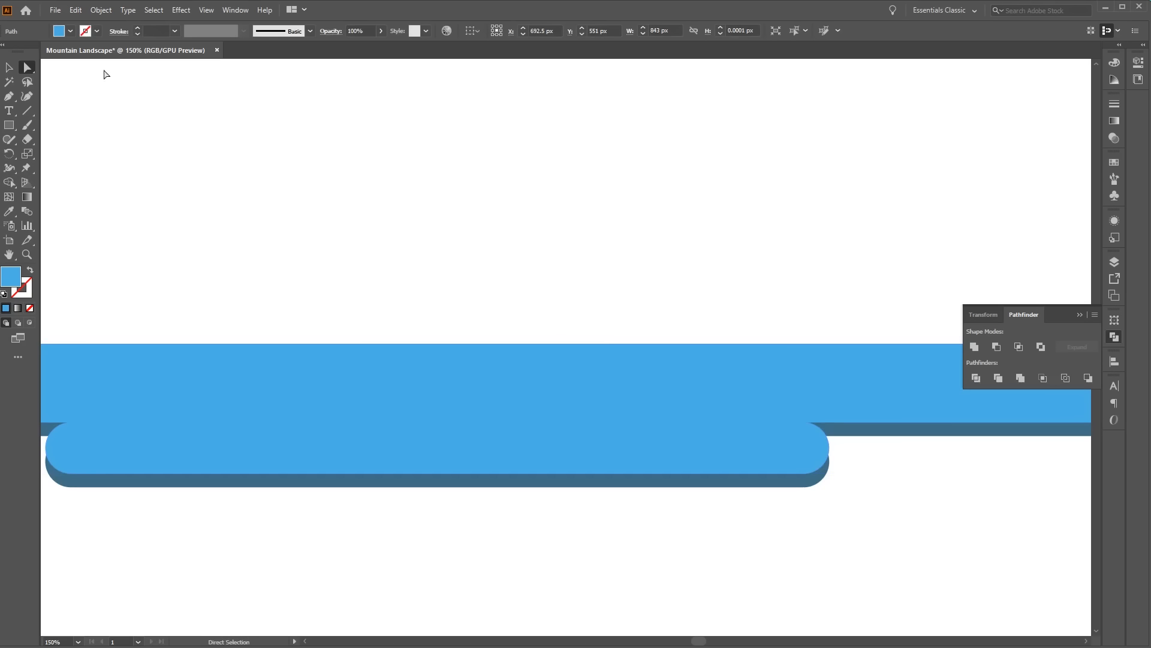
click(72, 31)
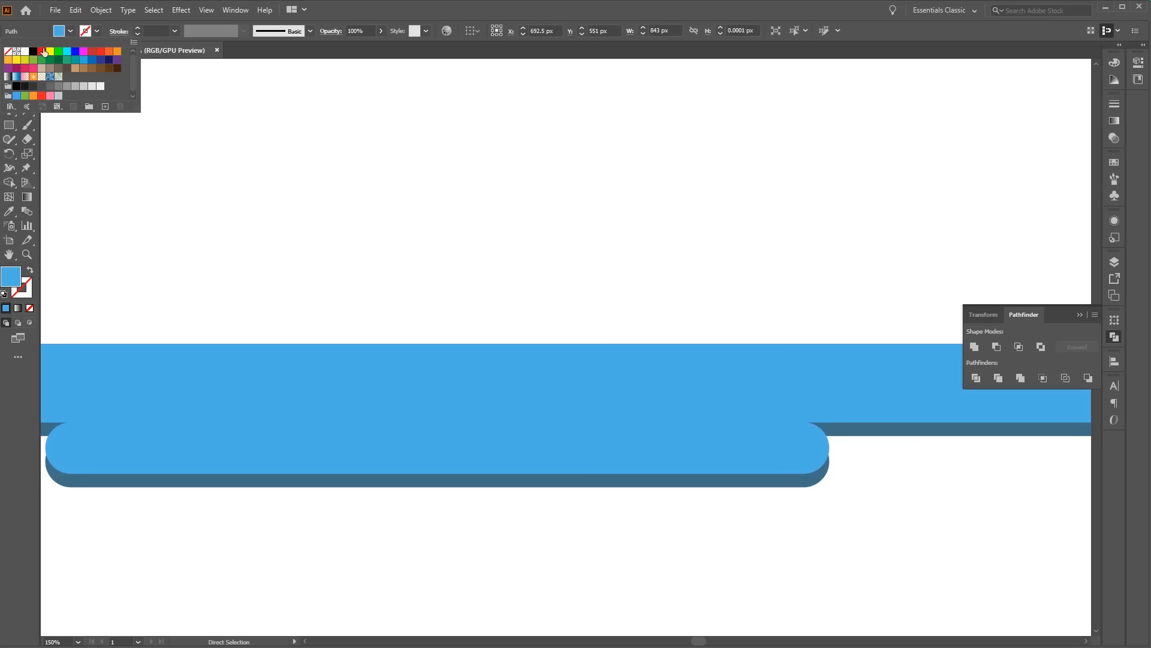
click(8, 51)
click(99, 30)
click(98, 30)
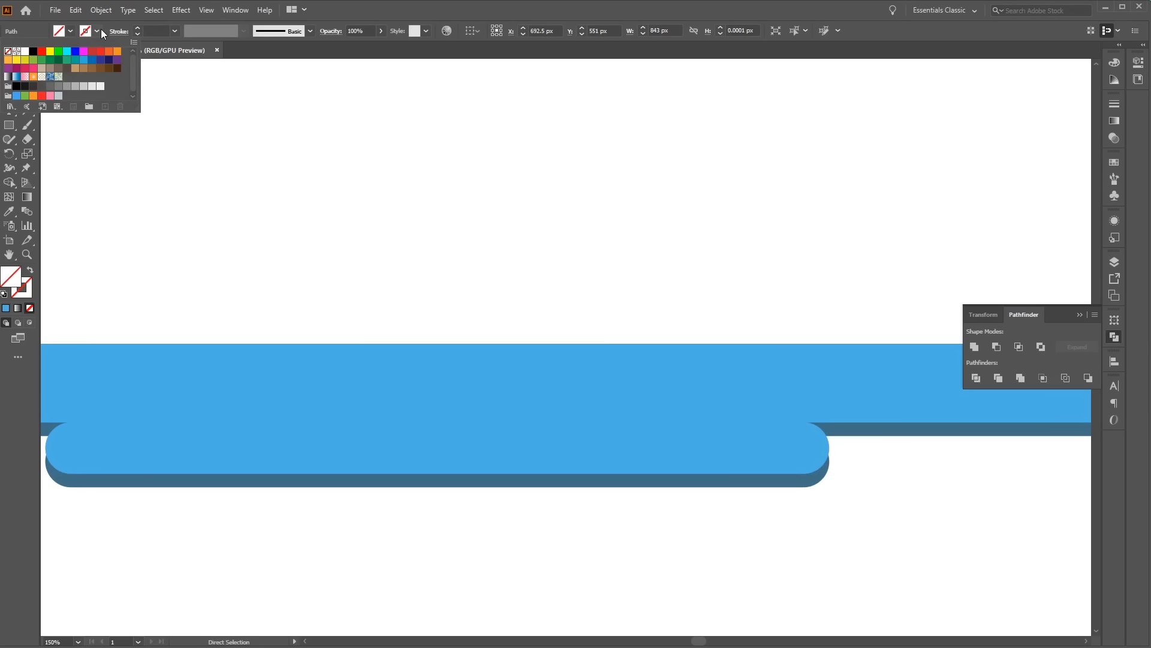
click(33, 52)
click(138, 28)
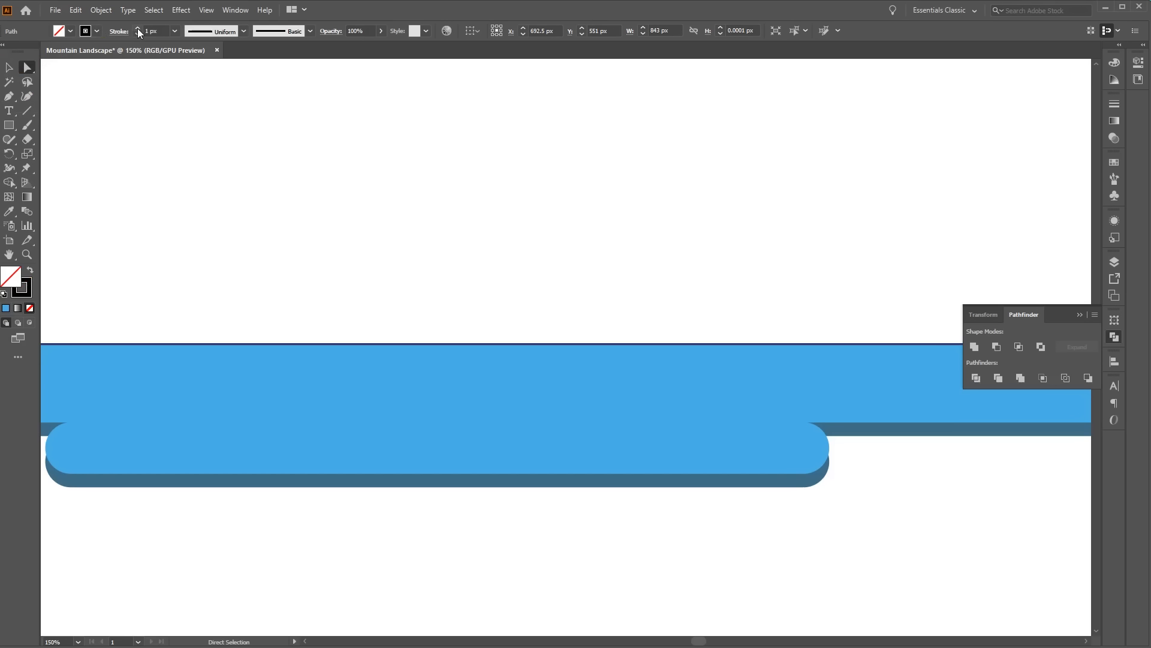
click(138, 28)
click(138, 28)
click(138, 28)
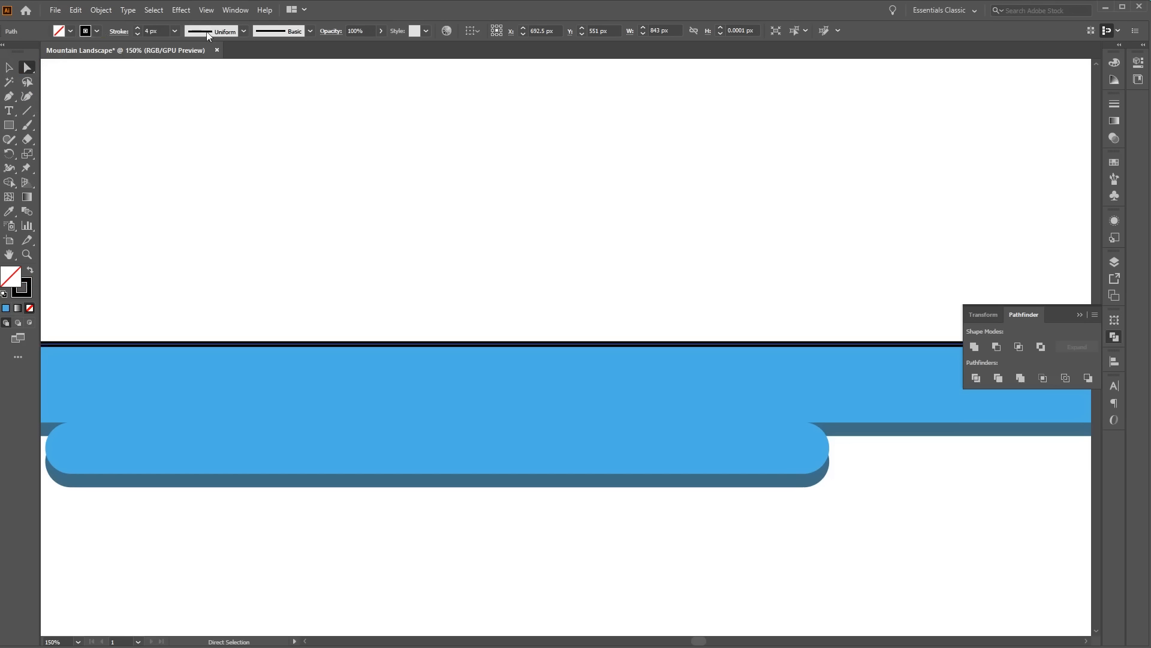
Apply a Zig Zag effect to the black line with an absolute size of 3 px, 27 ridges per segment and smooth points
click(181, 10)
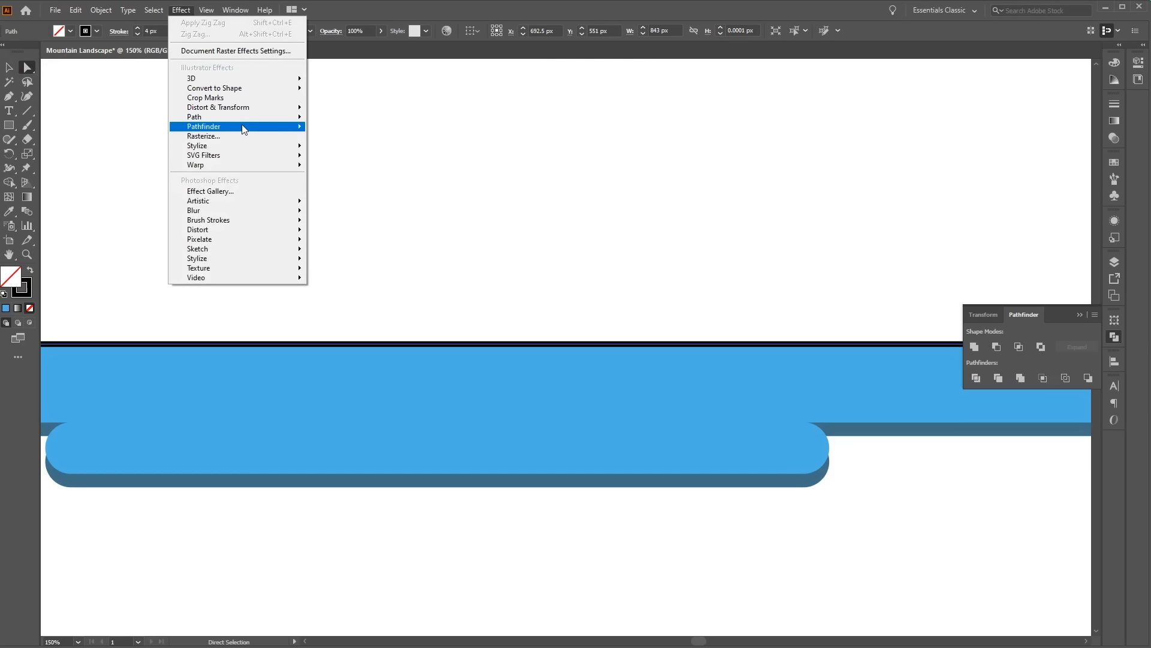
mouse_move(264, 110)
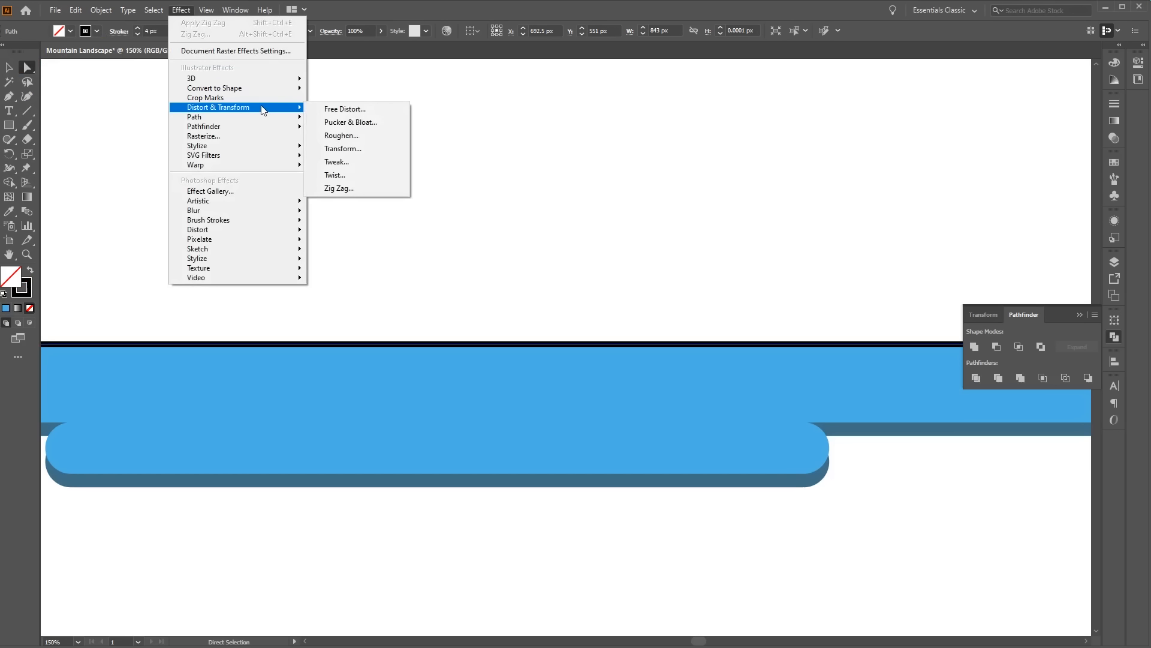
click(369, 187)
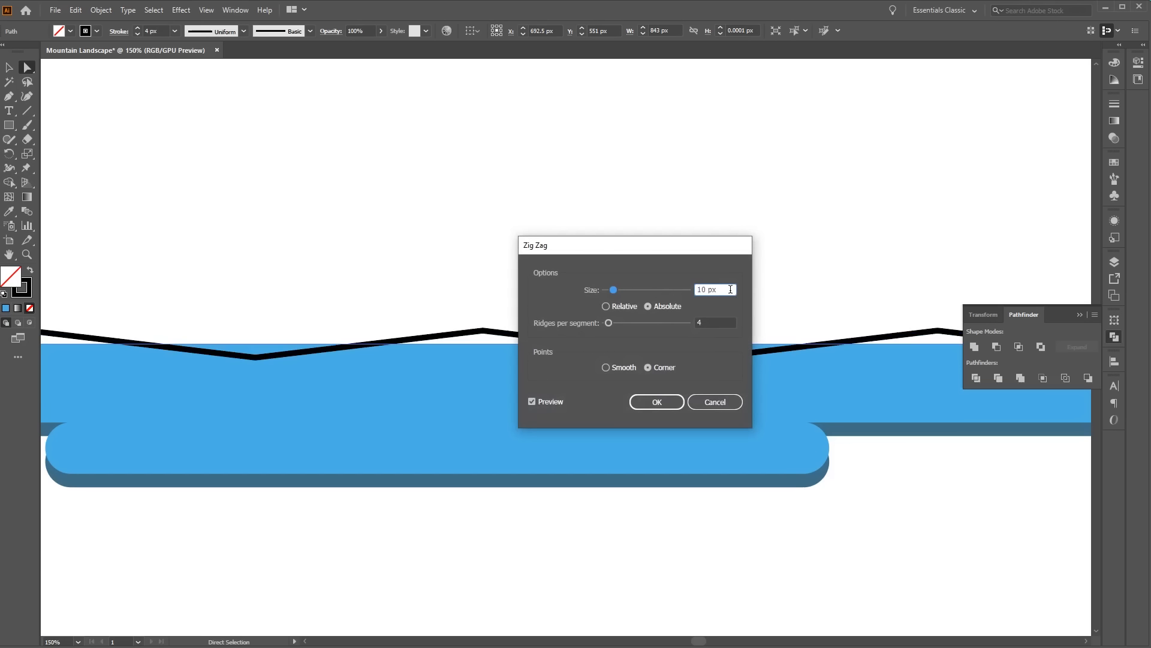
text(3)
key(Tab)
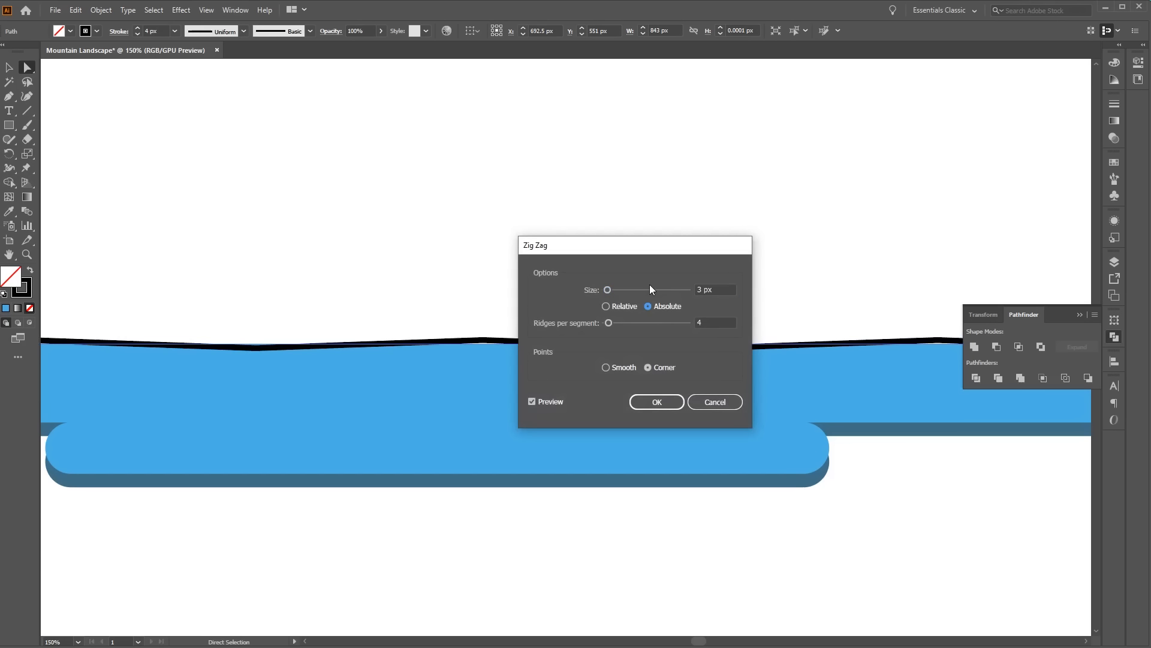
click(706, 319)
text(27)
click(610, 366)
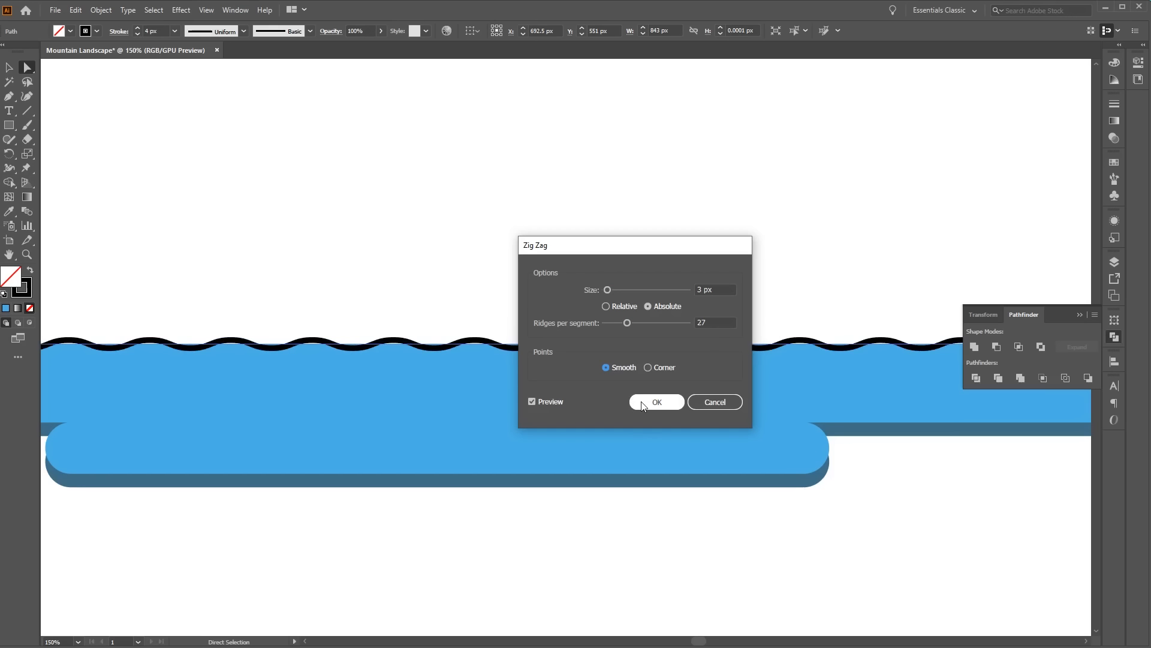
click(656, 402)
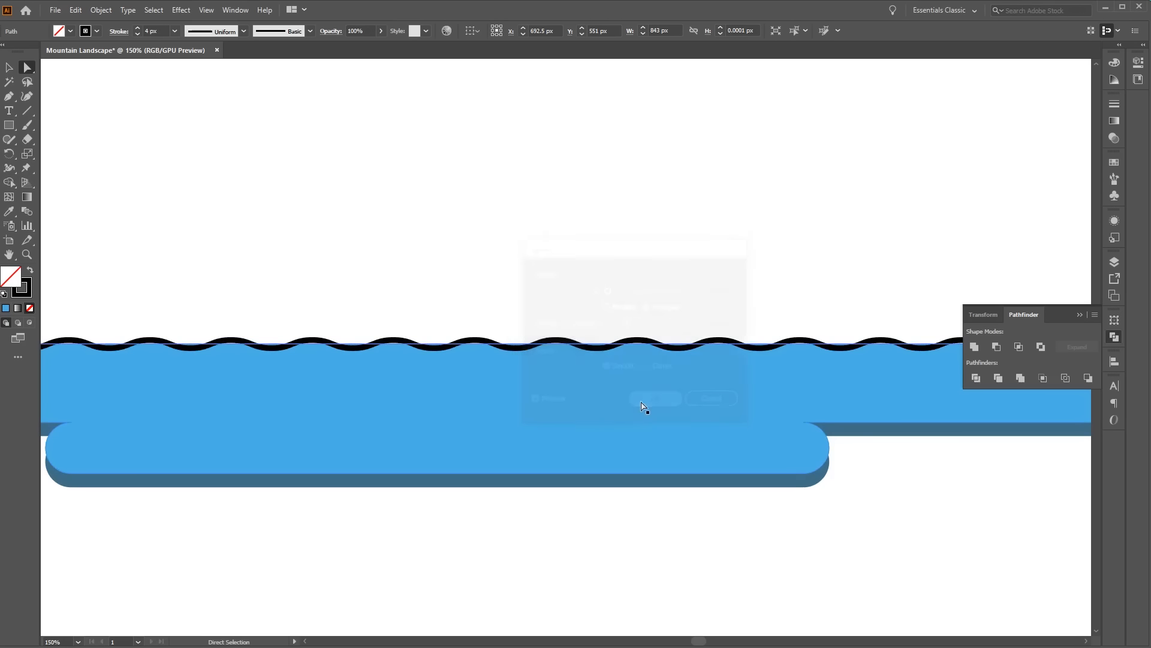
Expand the appearance of the zig-zag line along the lake's top edge into an editable wavy path
key(ctrl+minus)
key(p)
click(101, 10)
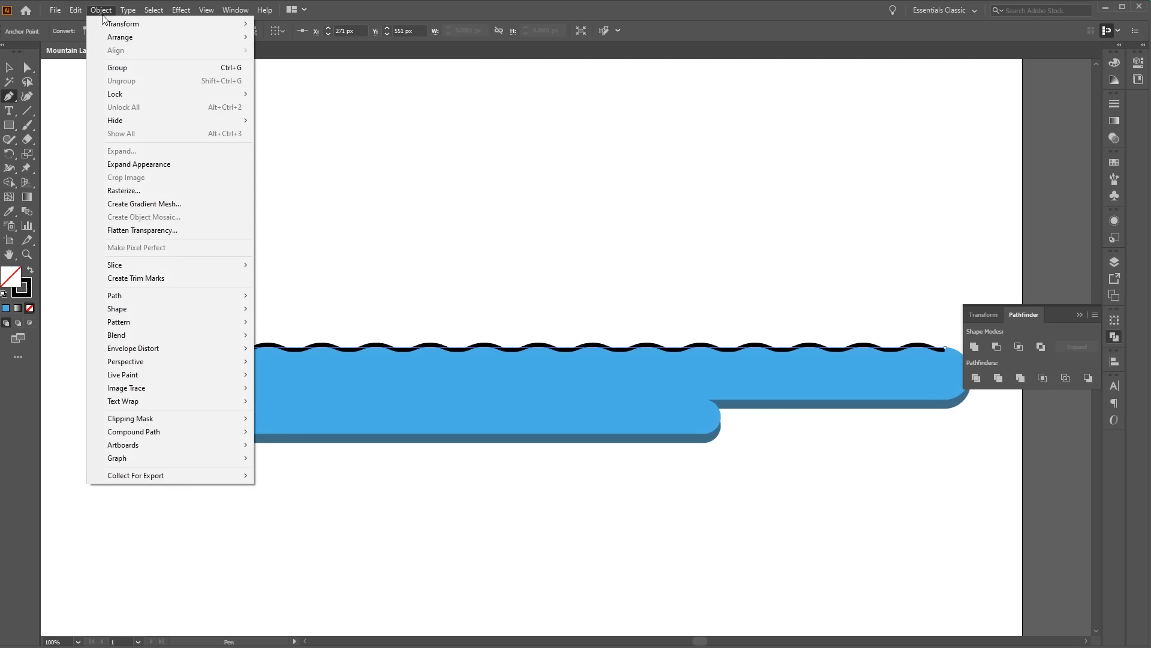
click(193, 165)
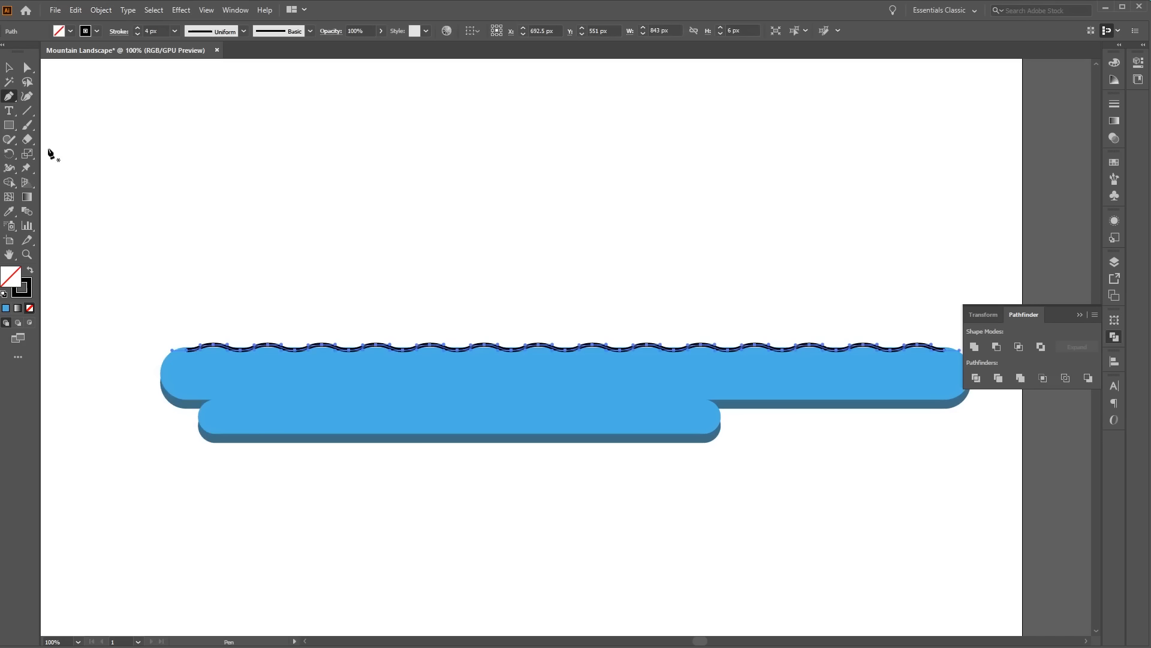
Close the wavy path with a straight segment between its two ends and give it the lake's blue fill without stroke
click(188, 352)
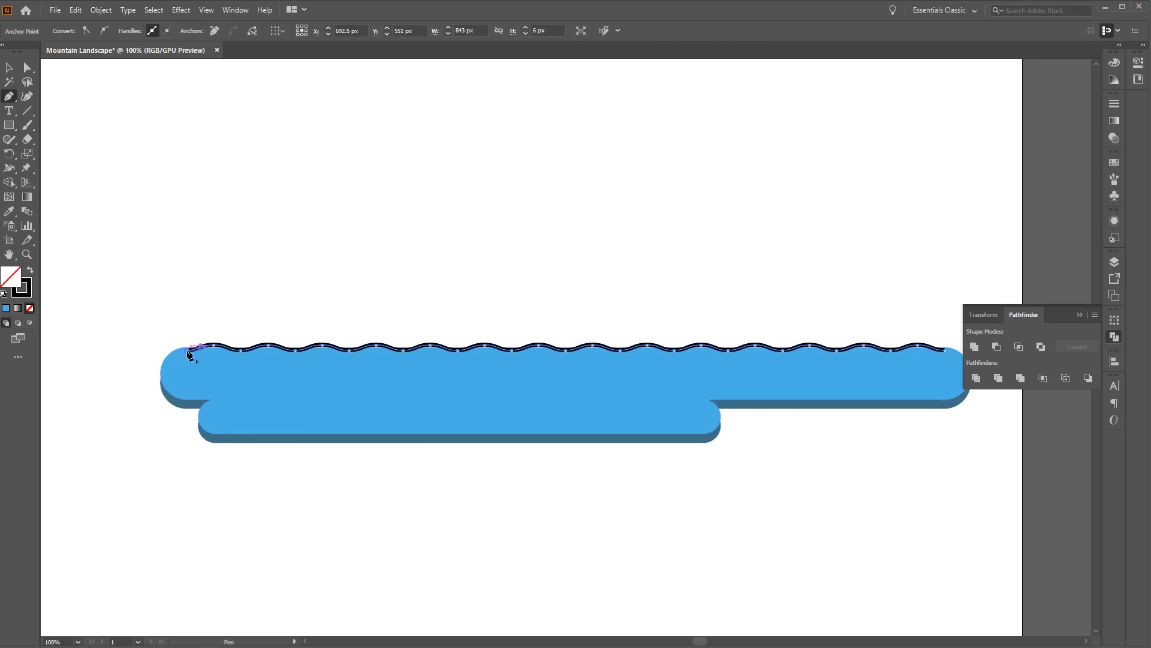
click(945, 351)
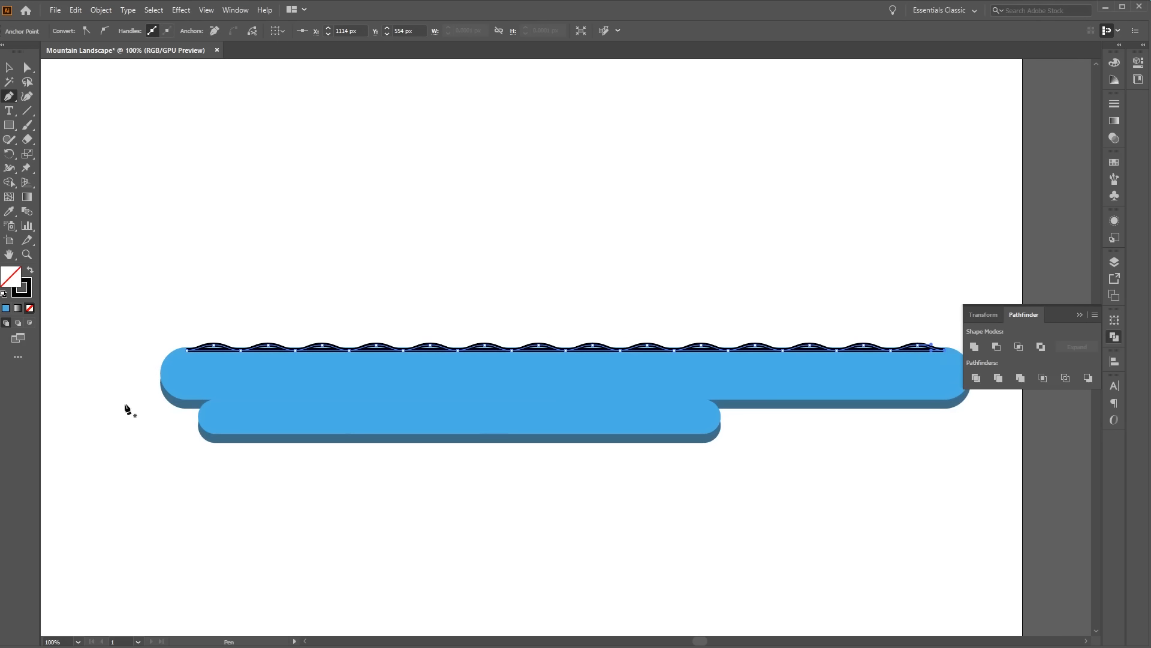
click(9, 211)
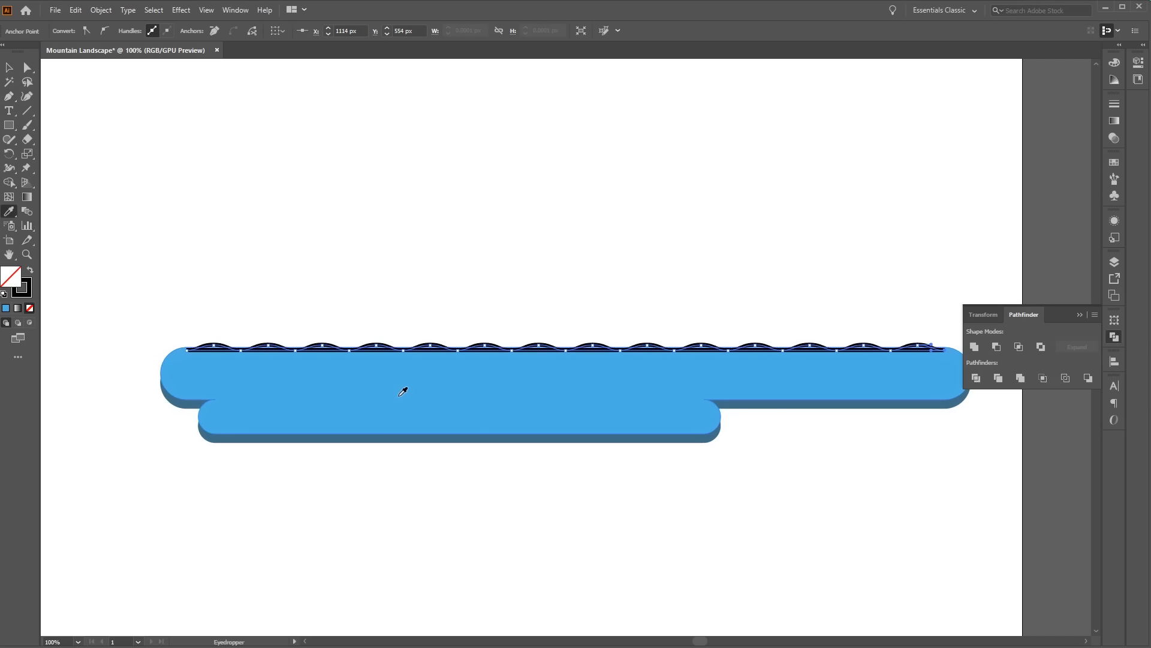
click(403, 391)
Move the blue wave shape slightly up on the lake's top edge and unite it with the front lake shape
click(9, 67)
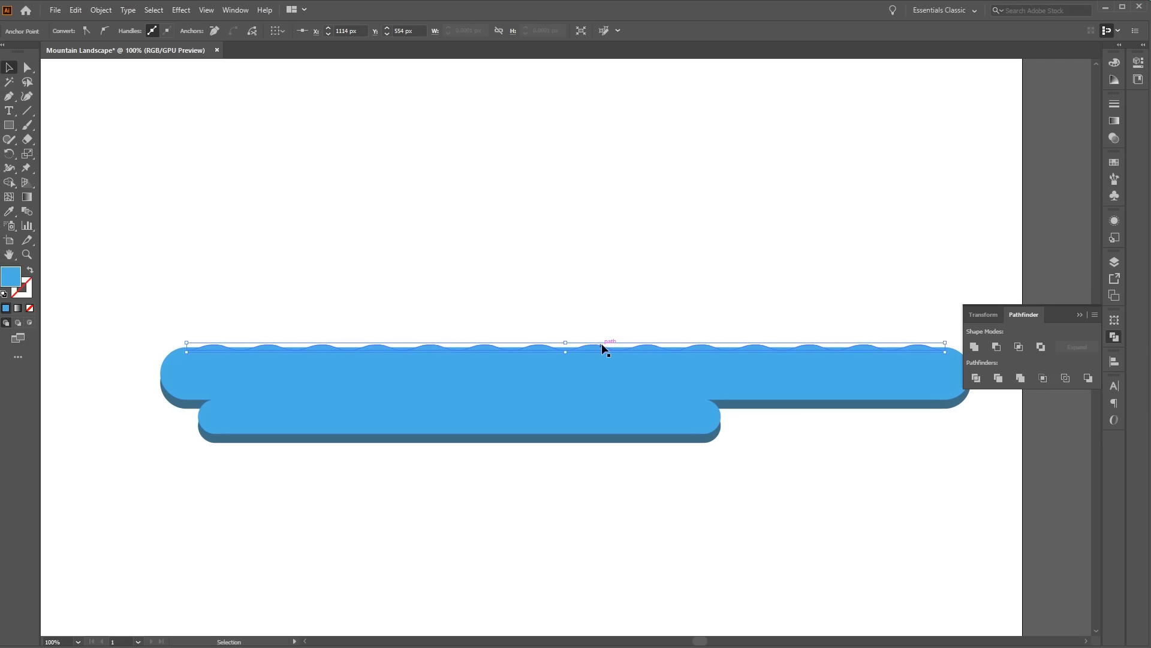
mouse_move(602, 346)
mouse_down()
mouse_move(609, 290)
mouse_move(605, 339)
mouse_up()
key(ctrl+shift+a)
drag(212, 338, 208, 340)
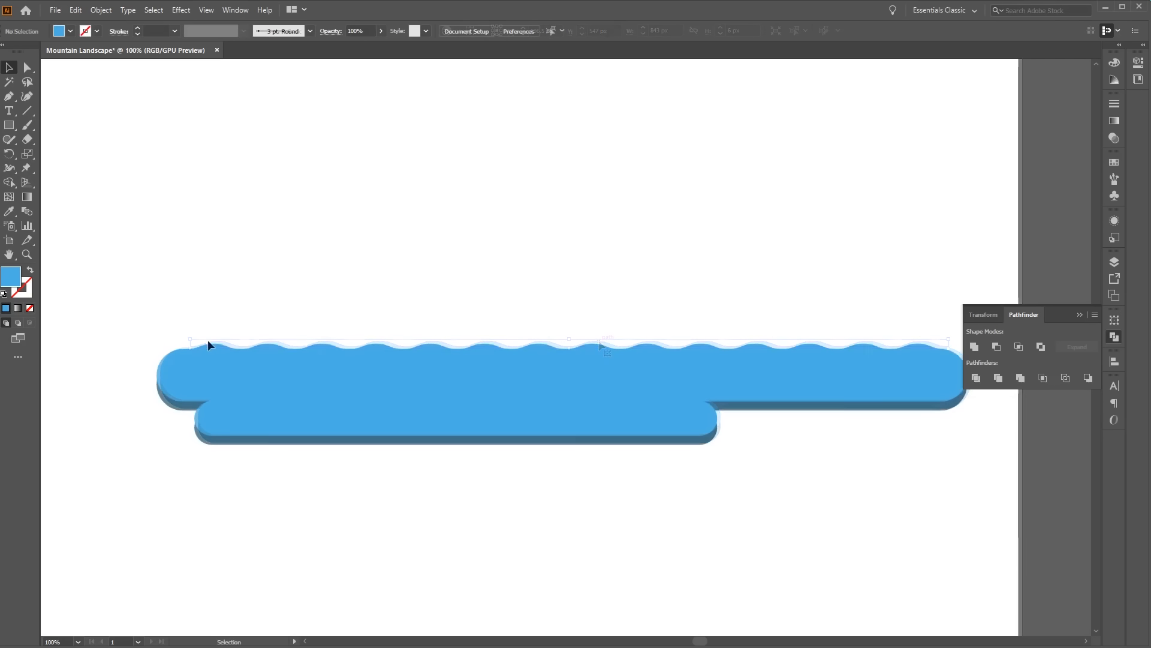
click(210, 348)
shift+click(245, 369)
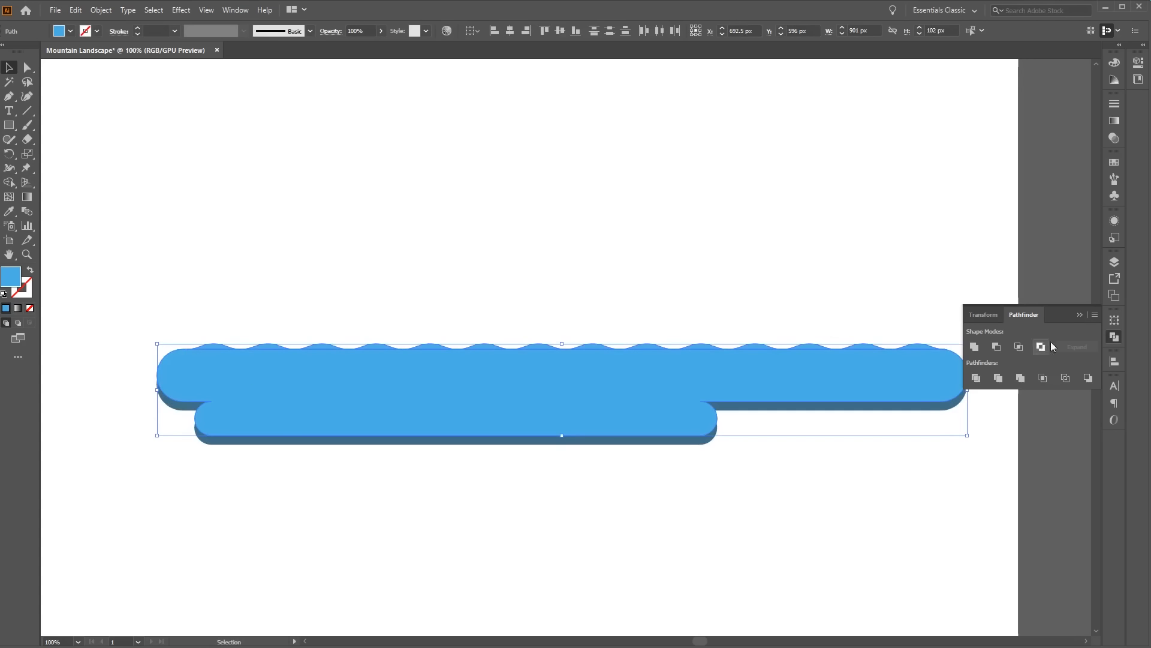
click(980, 345)
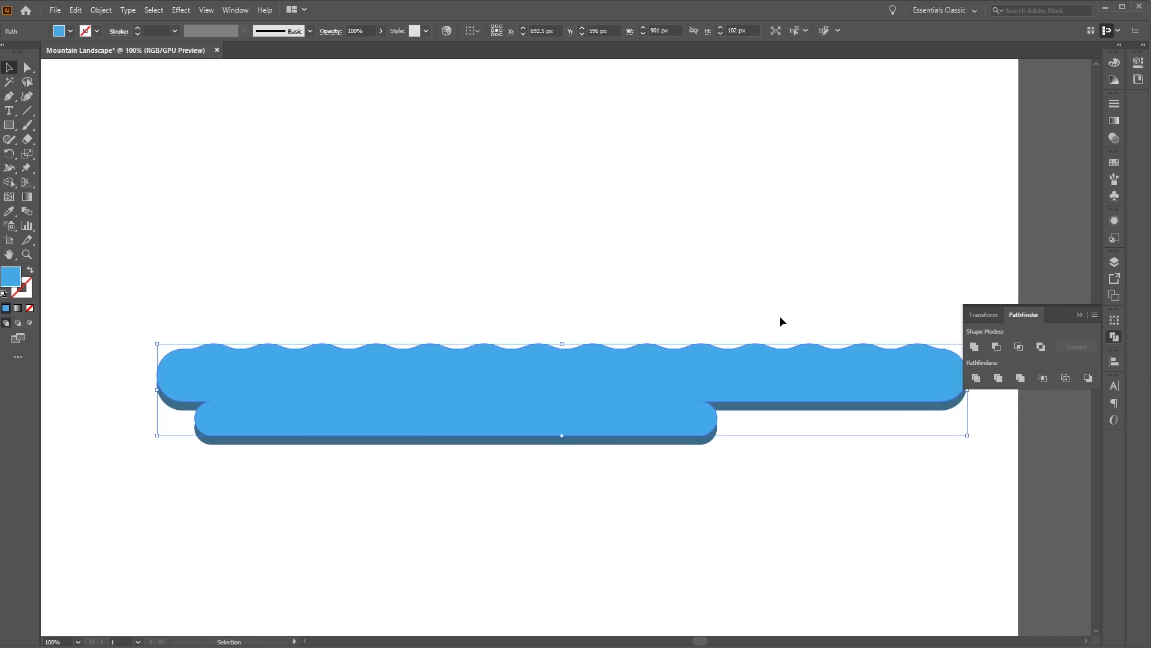
Duplicate the wavy lake shape in place and fill the copy with the lighter blue #73d0ff
key(ctrl)
double_click(16, 279)
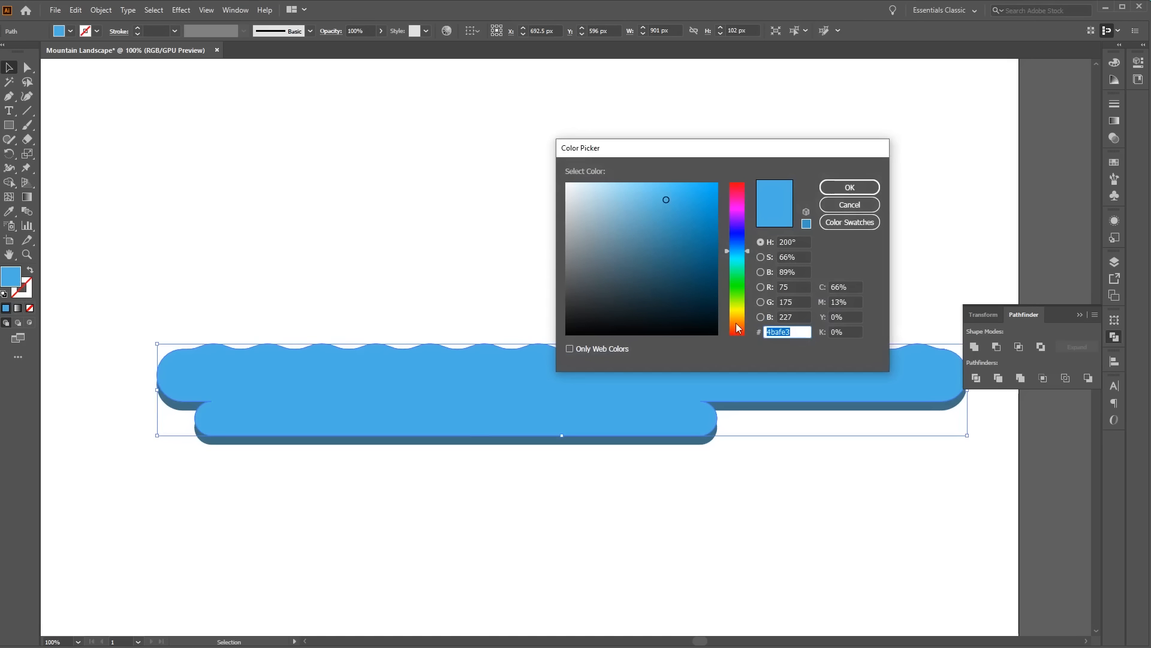
text(73d0ff)
click(847, 188)
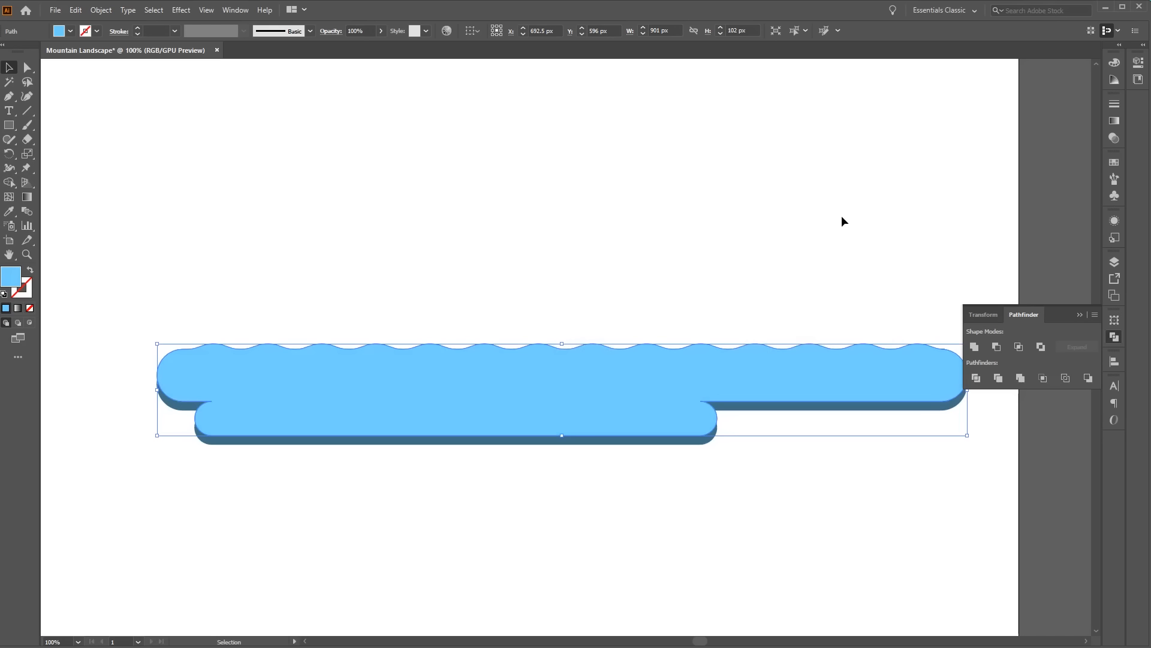
Move the lighter blue copy 10 px up and send it backward behind the original wavy lake shape
key(shift+Up)
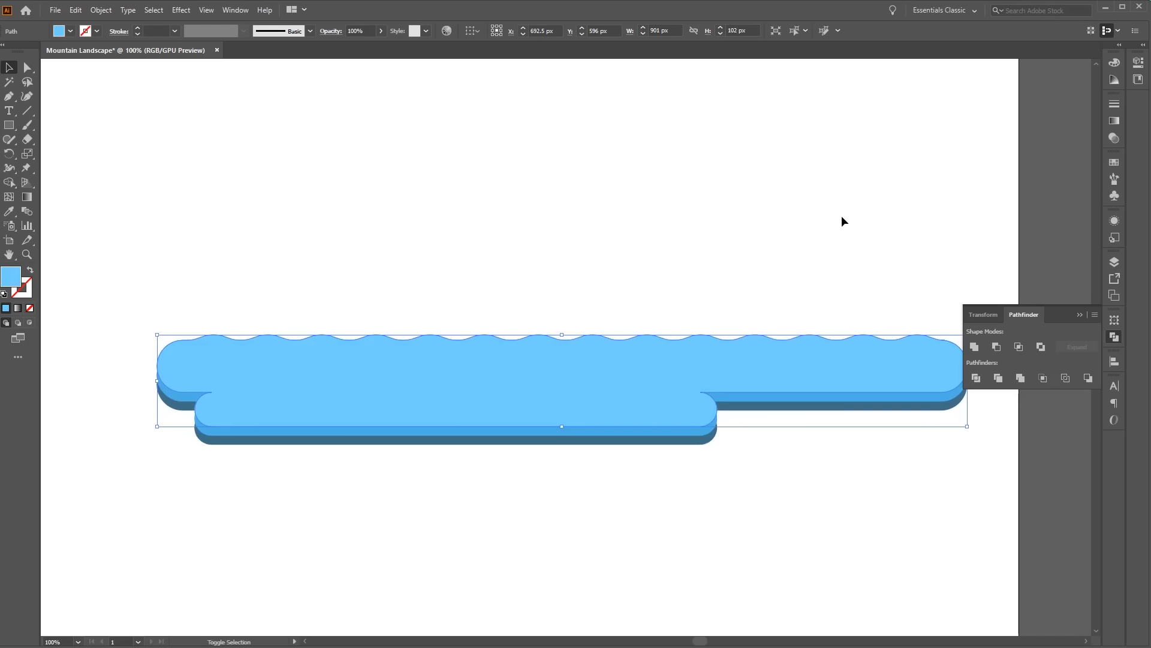
right_click(649, 342)
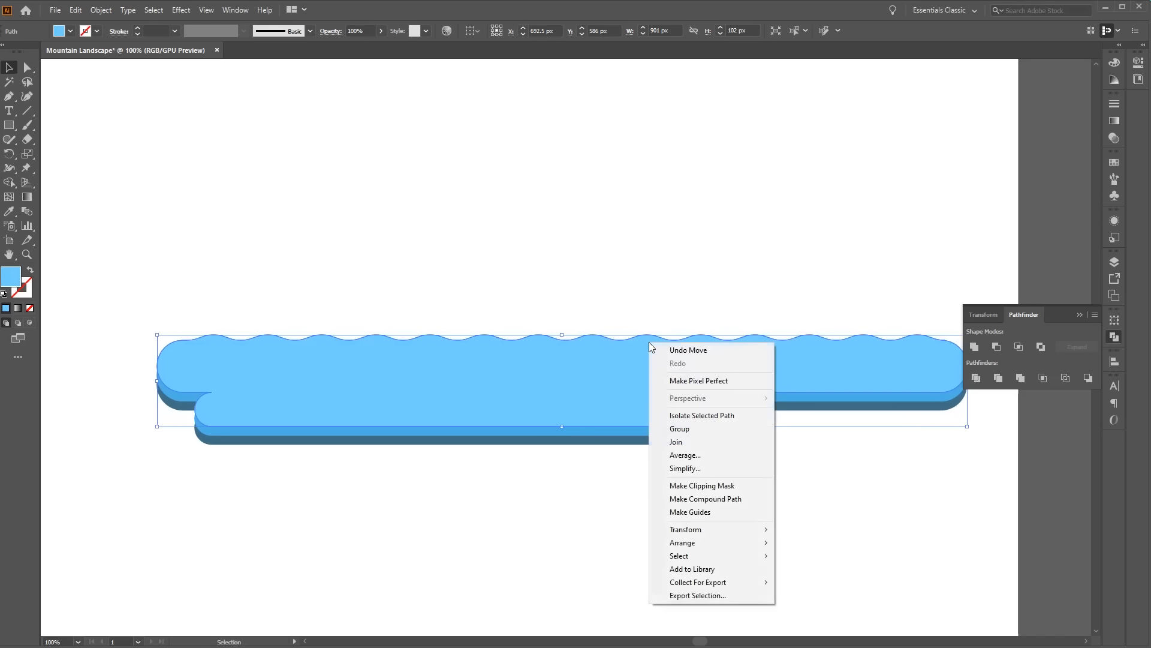
mouse_move(749, 546)
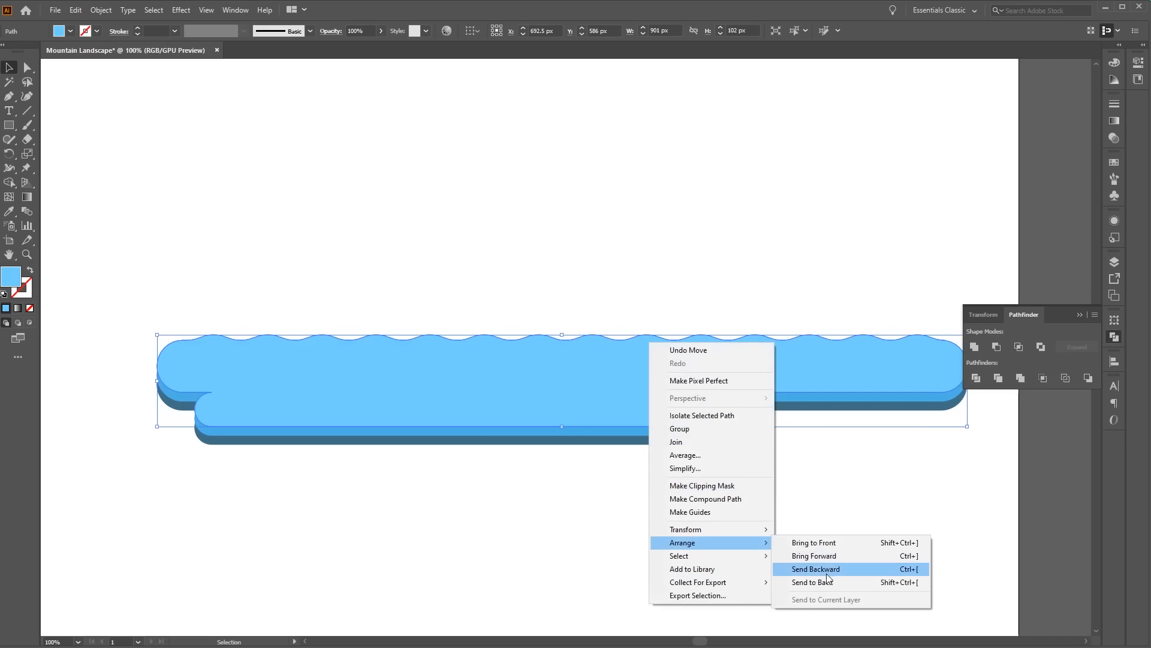
click(828, 579)
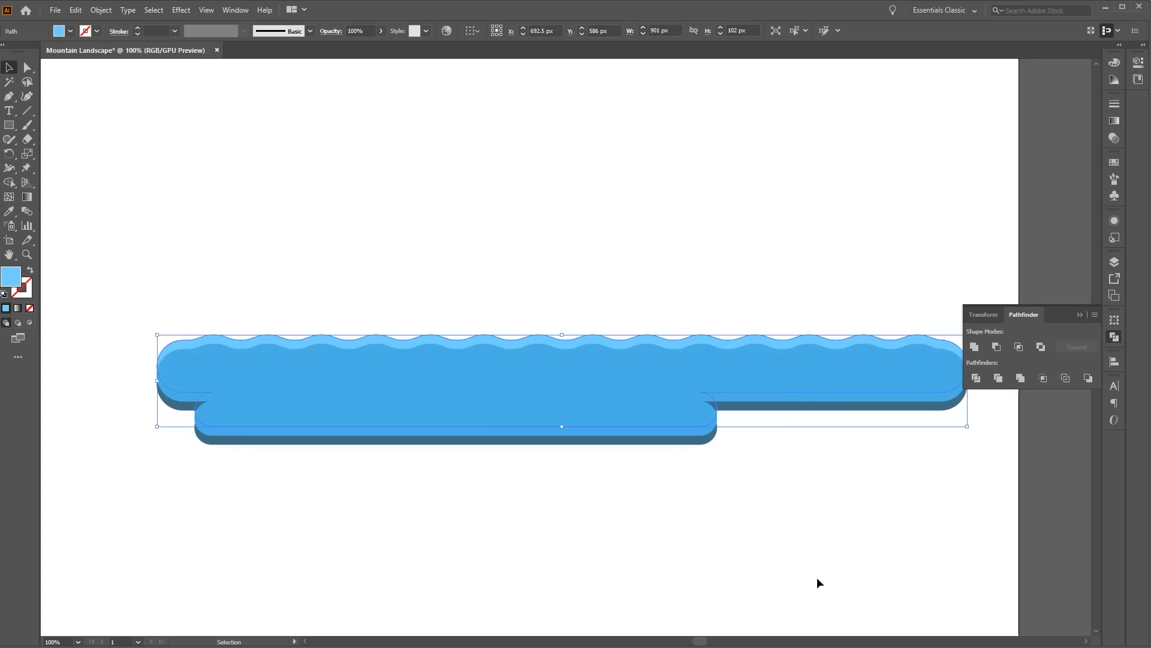
Duplicate the lighter blue wavy shape behind itself, 10 px higher, and fill the copy with a very pale blue
key(a)
key(shift+Up)
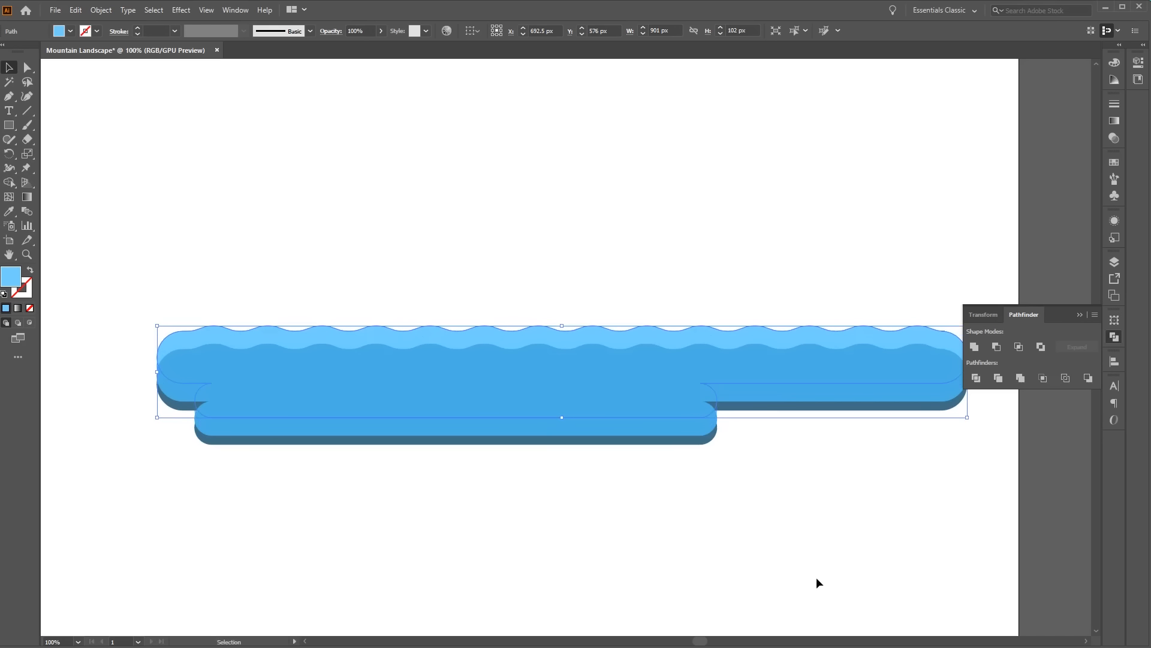
double_click(11, 277)
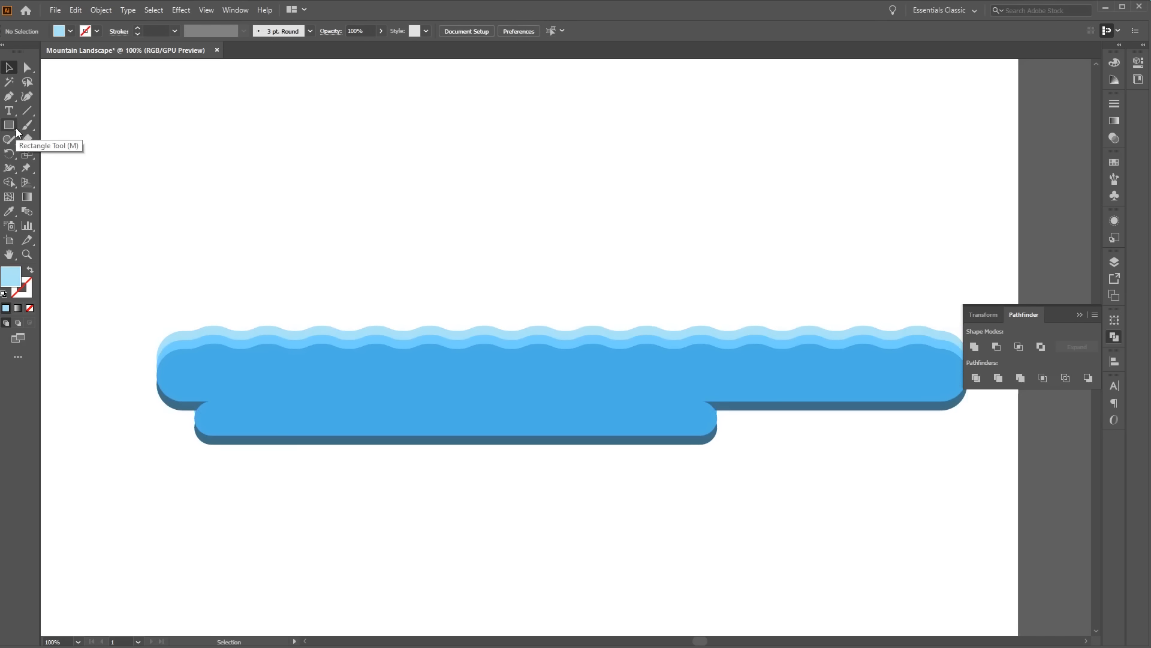
Draw a pale blue horizontal ellipse of about 24 × 12 px inside the front lake shape
click(13, 131)
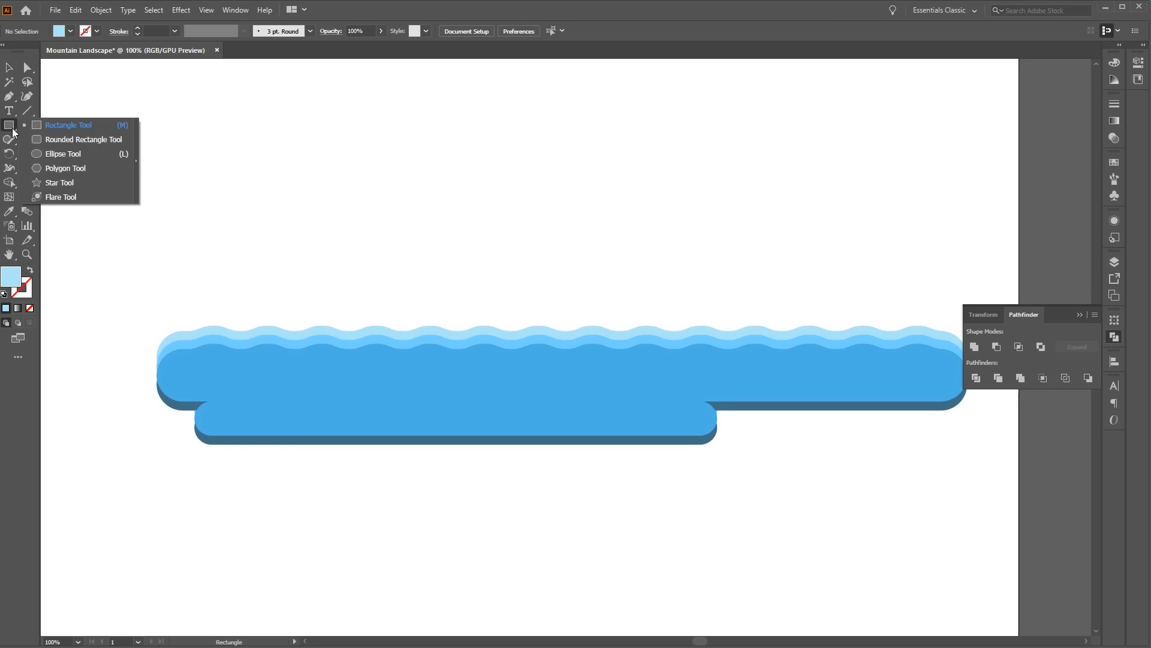
click(86, 154)
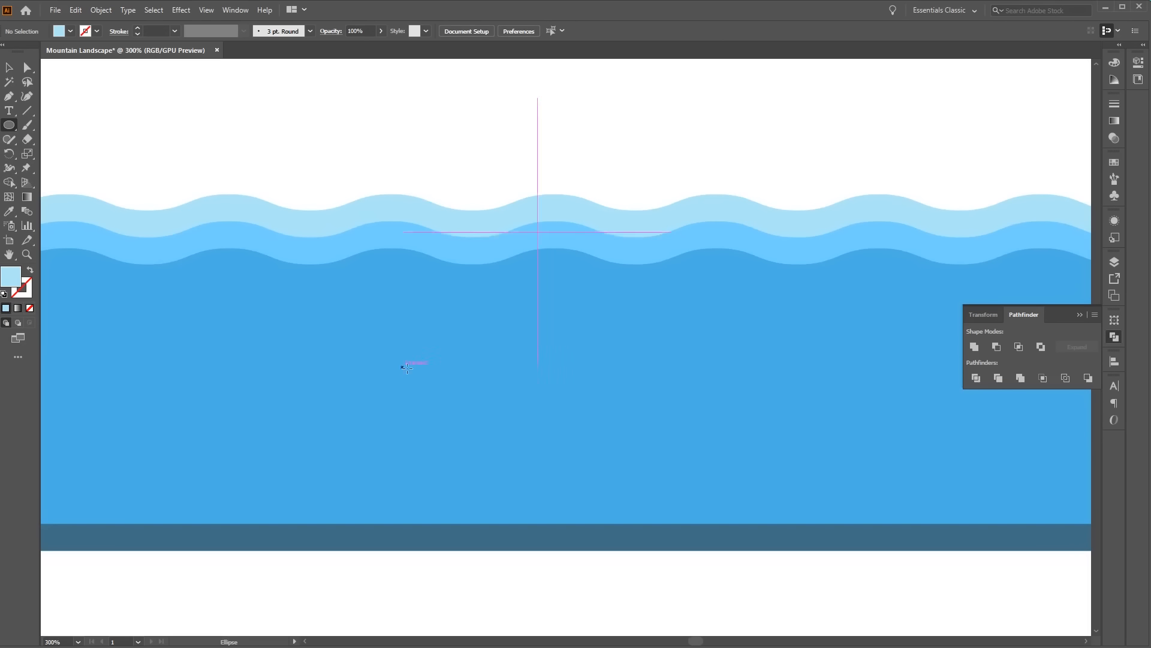
drag(403, 368, 467, 400)
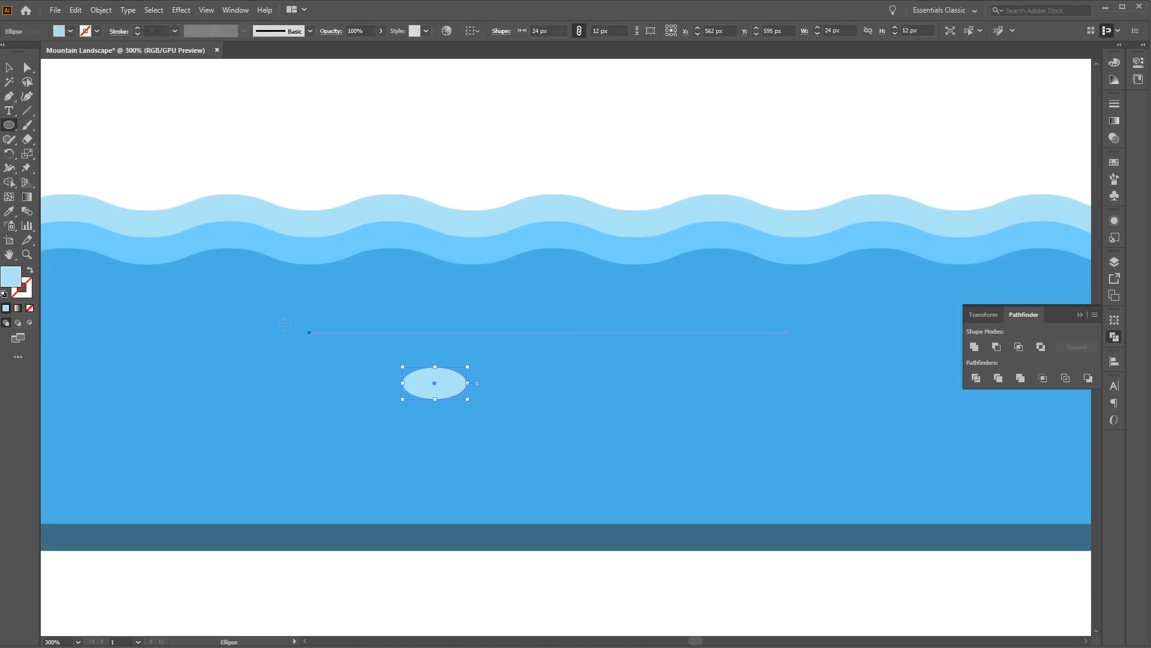
Convert the small ellipse's left and right anchor points into sharp corners
drag(9, 96, 102, 141)
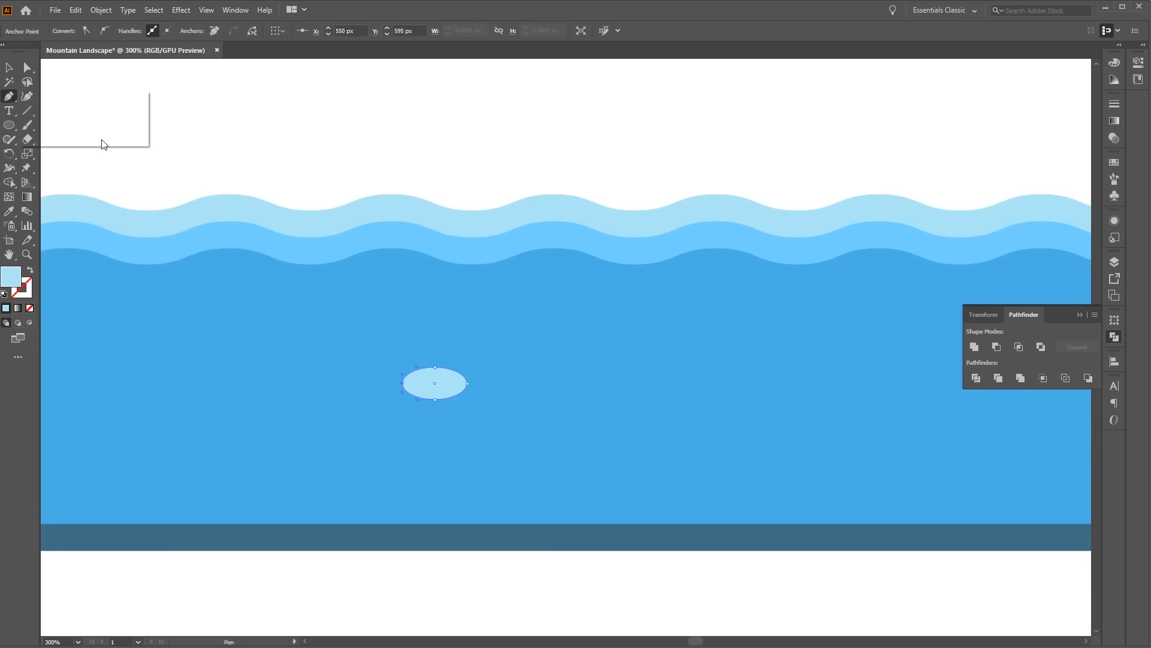
click(402, 384)
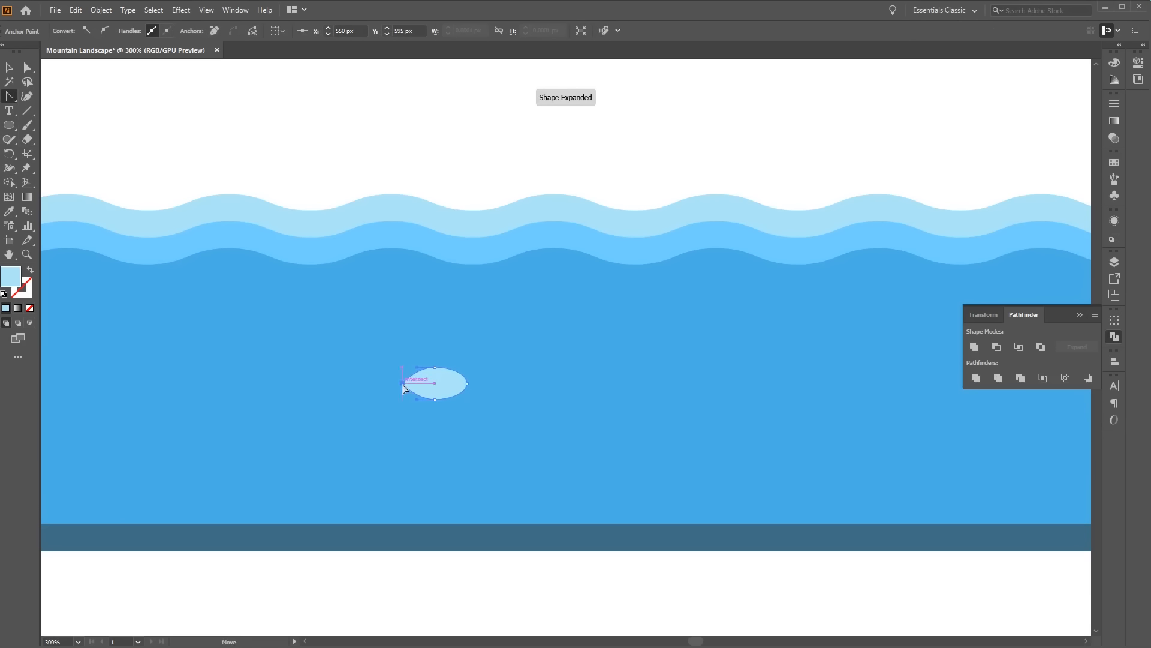
click(467, 384)
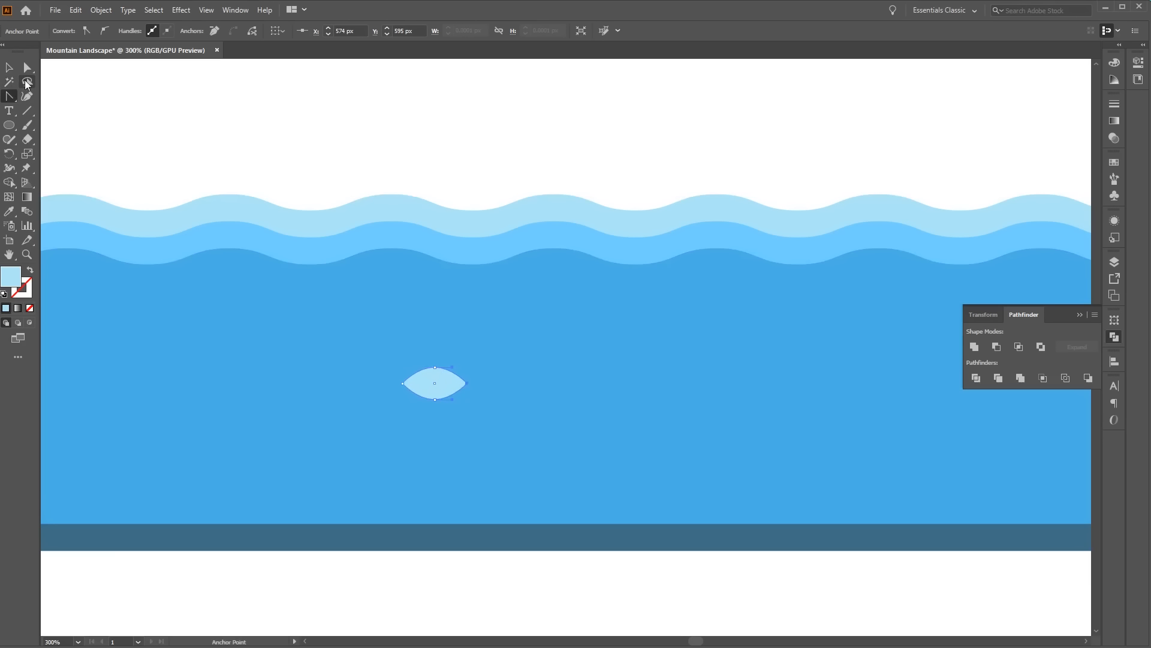
Delete the pointed ellipse's upper anchor point to keep only its lower half as a small ripple shape
click(27, 70)
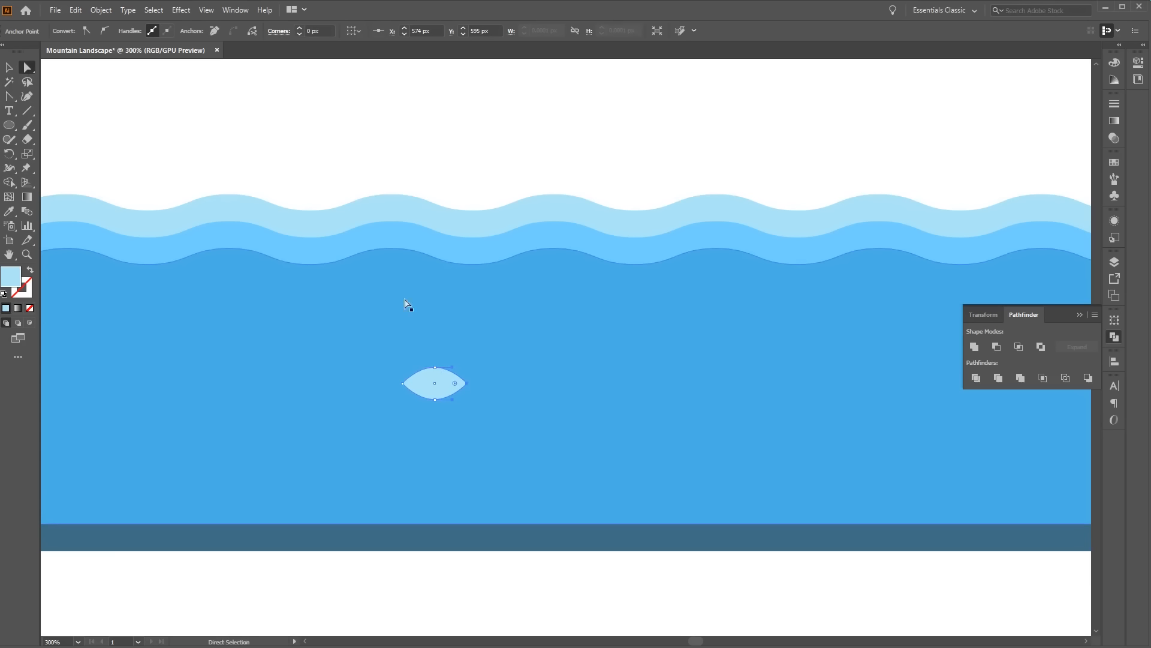
click(436, 367)
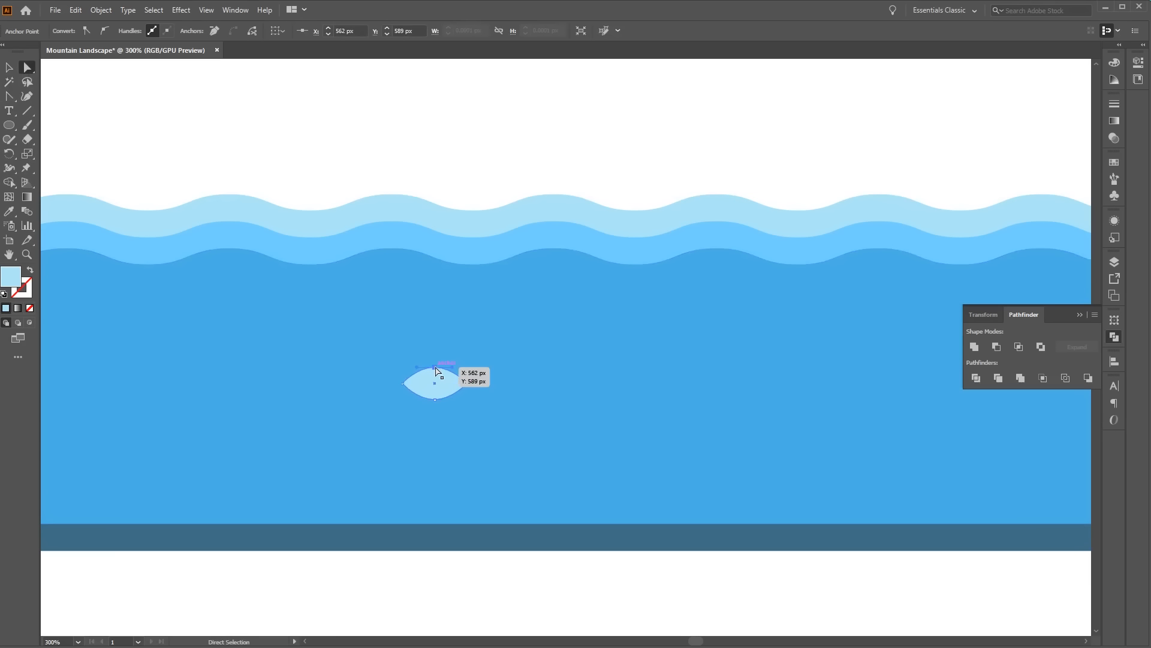
key(Delete)
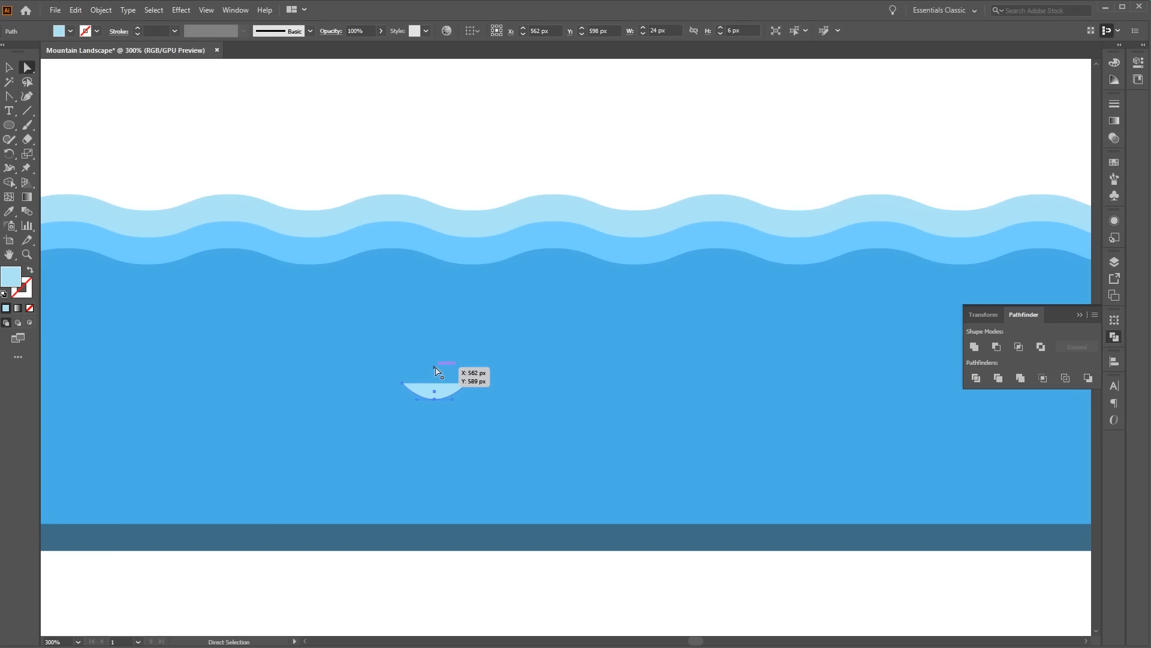
click(974, 346)
Duplicate the ripple shape sideways to form a row of three adjoining ripples
click(9, 67)
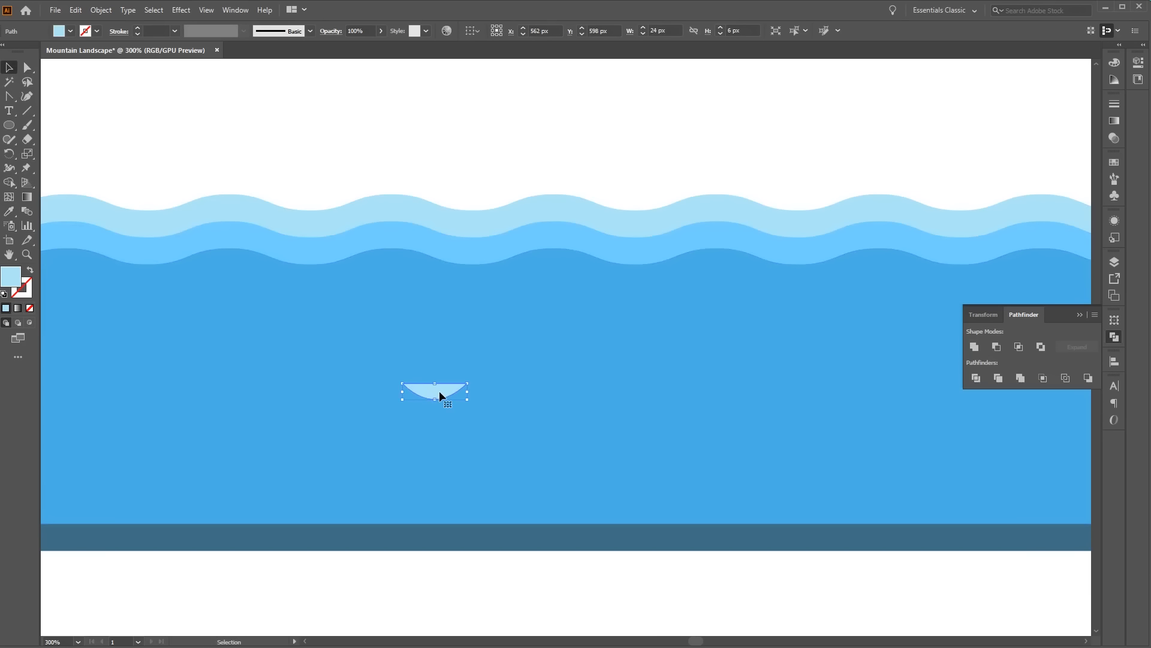
key(ctrl)
drag(440, 395, 575, 401)
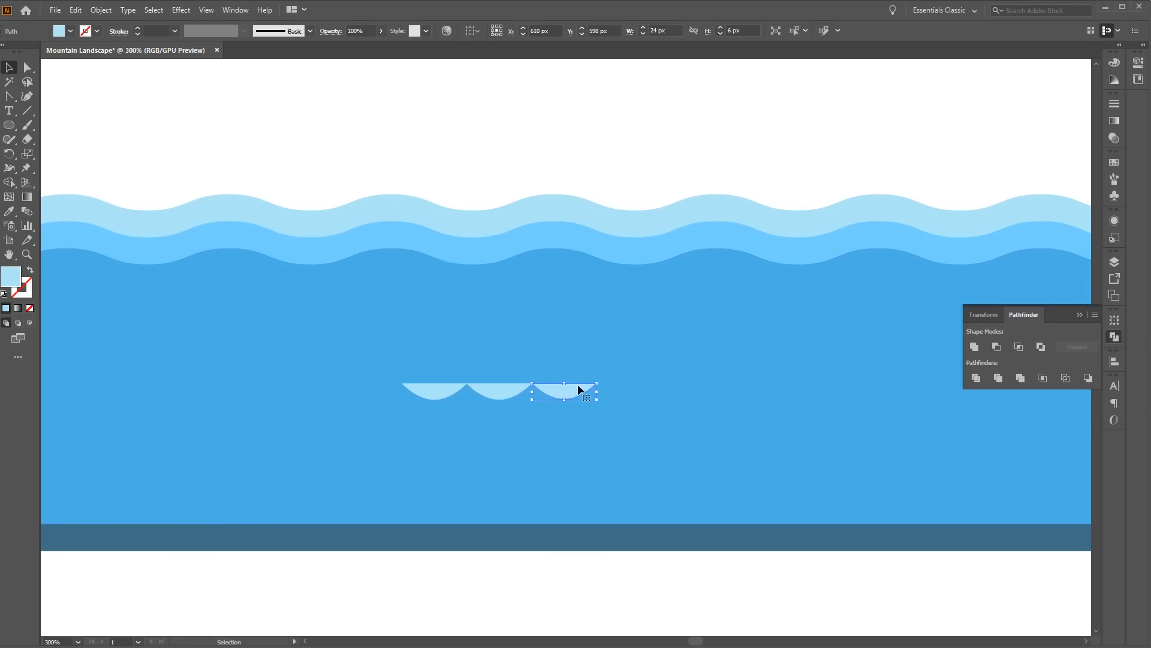
Group the three ripples and move the group to the left part of the lake, at about X 380 px, Y 586 px
shift+click(507, 396)
shift+click(448, 394)
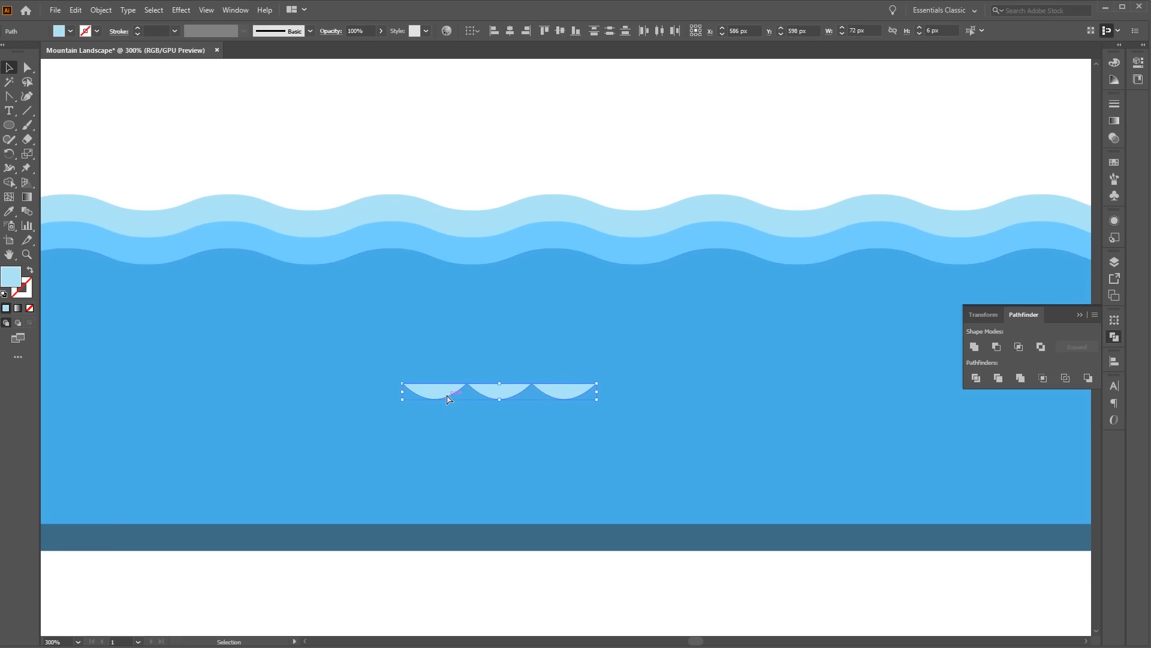
key(ctrl+g)
key(ctrl+minus)
key(ctrl+minus)
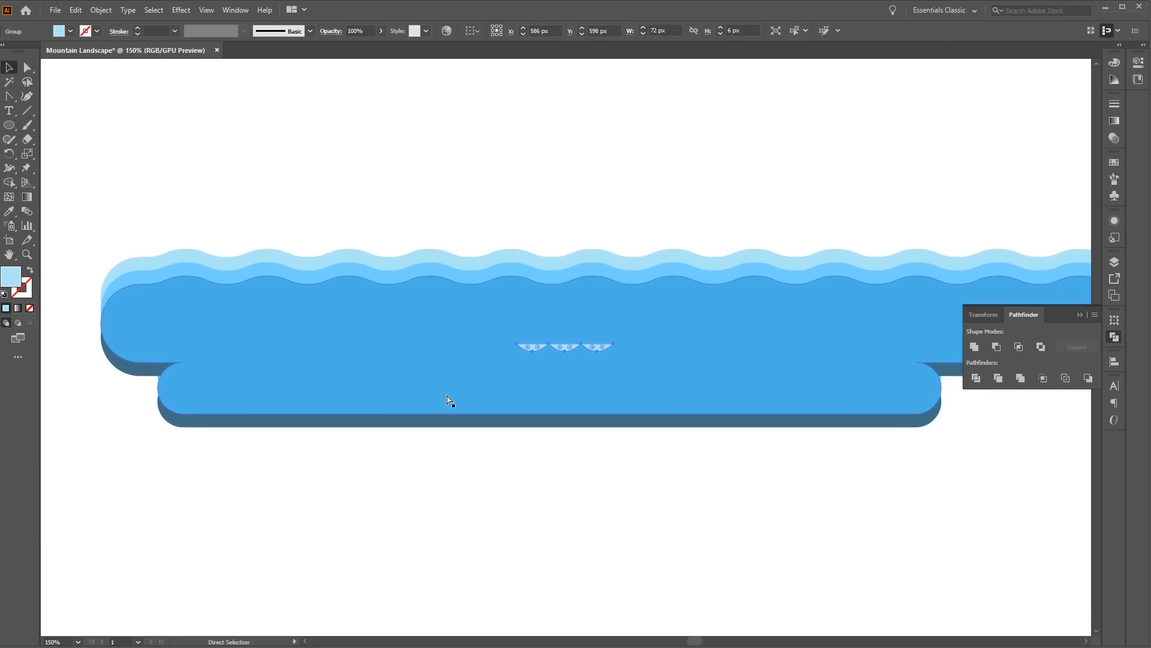
drag(558, 345, 282, 330)
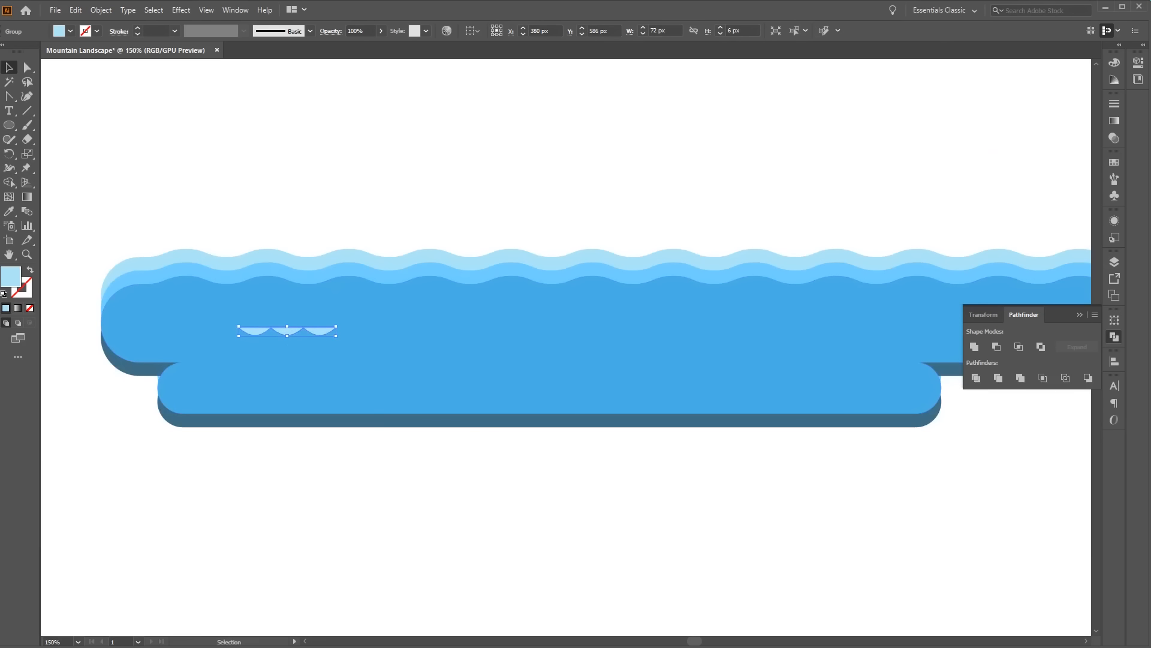
Draw a pale blue vertical ellipse of about 11 × 26 px on the lake and convert its upper anchor point into a sharp corner
scroll(460, 314, up, 3)
key(l)
mouse_move(537, 322)
mouse_down()
mouse_move(591, 413)
mouse_move(579, 454)
mouse_move(575, 418)
mouse_up()
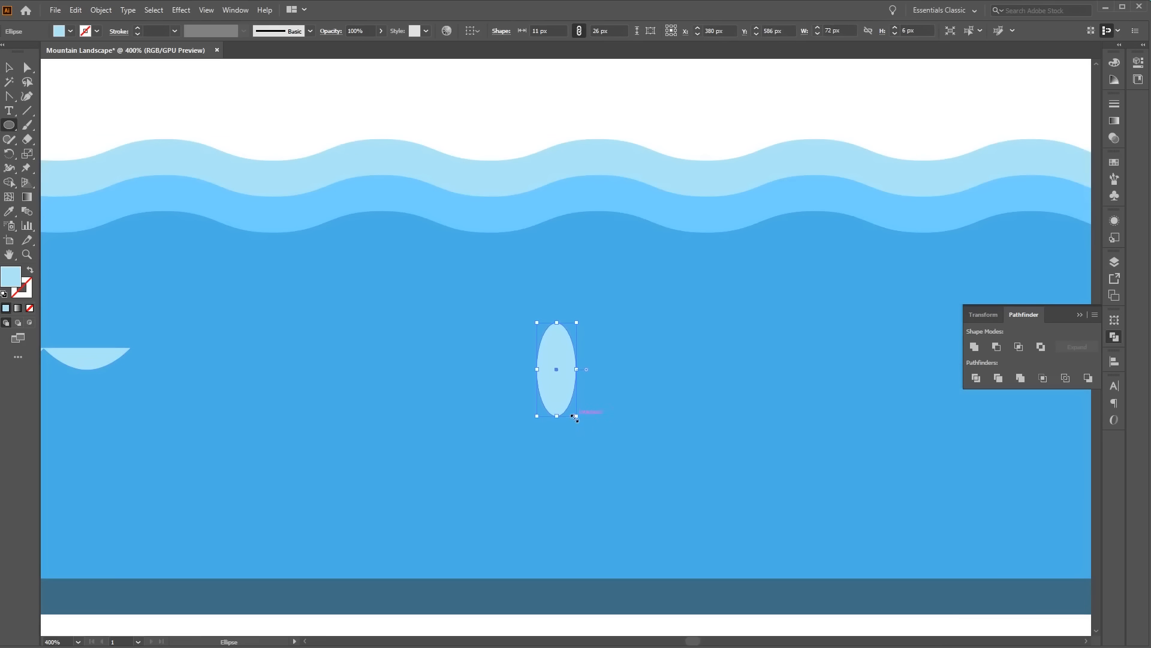
click(10, 98)
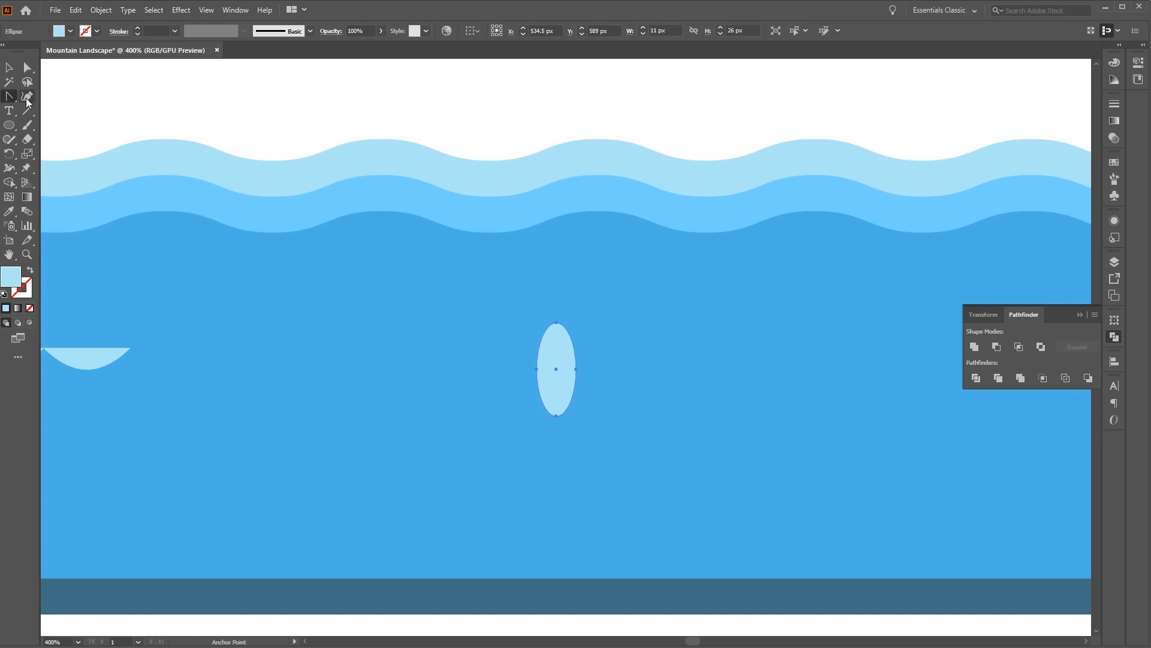
click(557, 324)
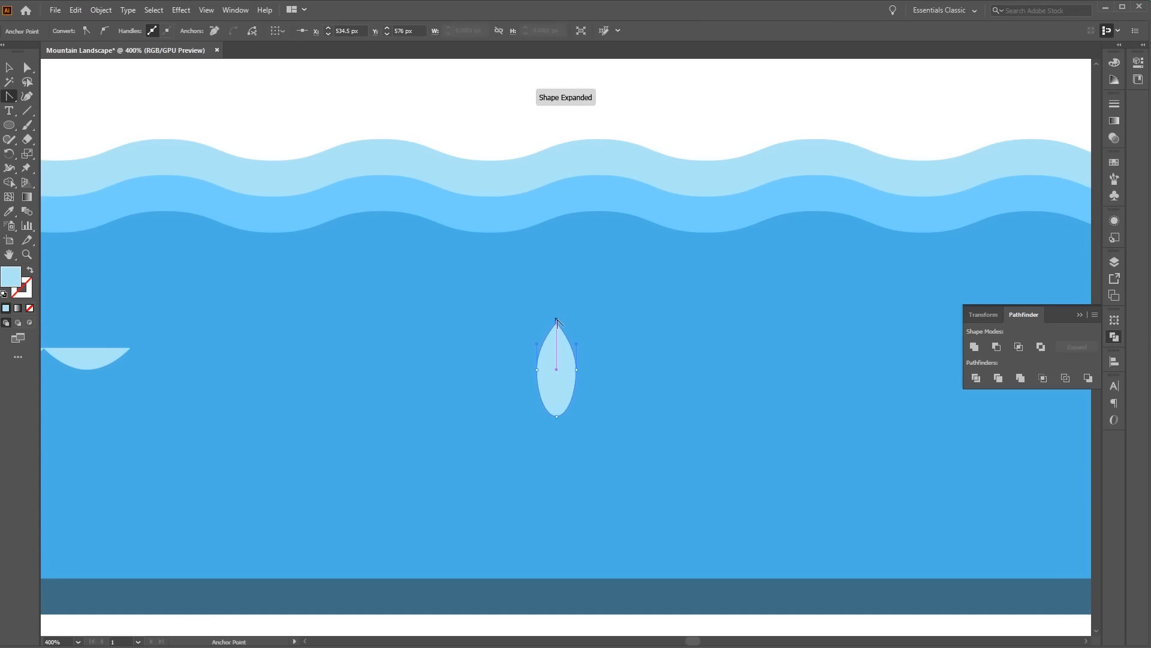
click(9, 67)
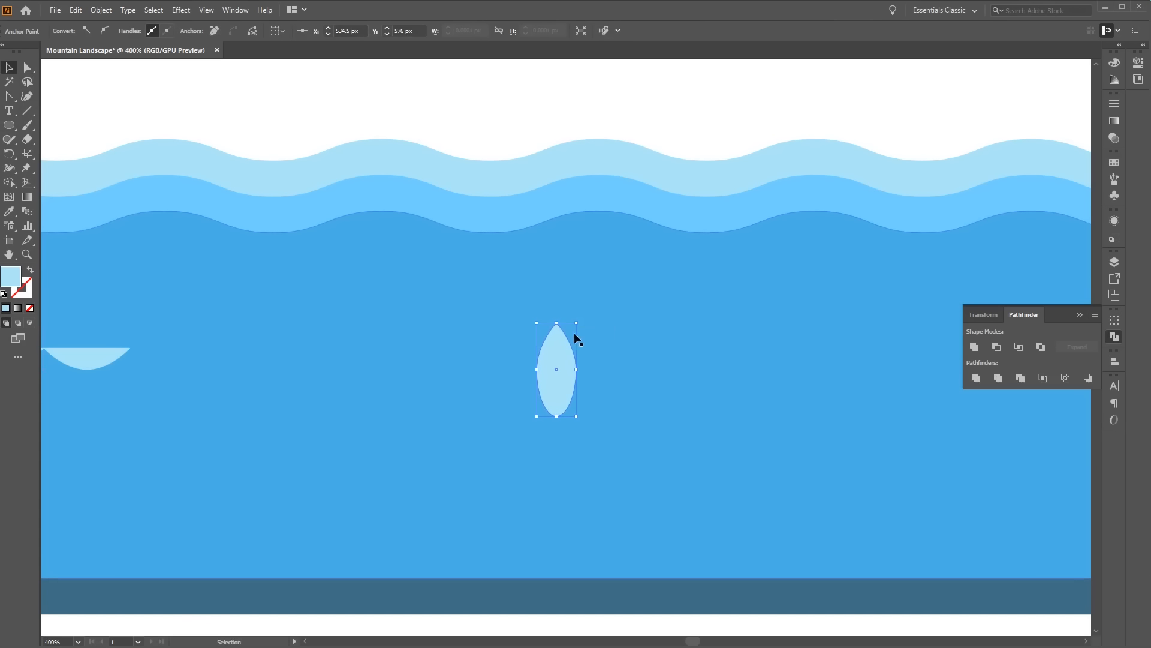
Fill the pointed ellipse on the lake with bright yellow to turn it into a flower petal
double_click(10, 276)
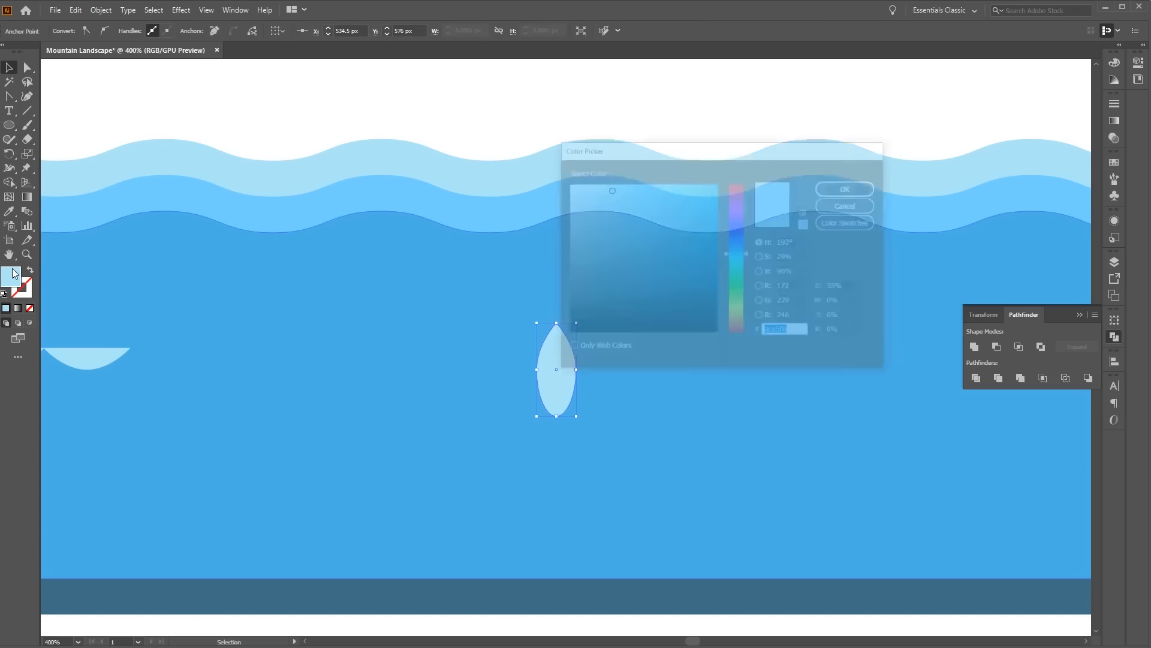
drag(800, 331, 710, 329)
drag(710, 329, 675, 329)
key(ctrl+v)
click(856, 187)
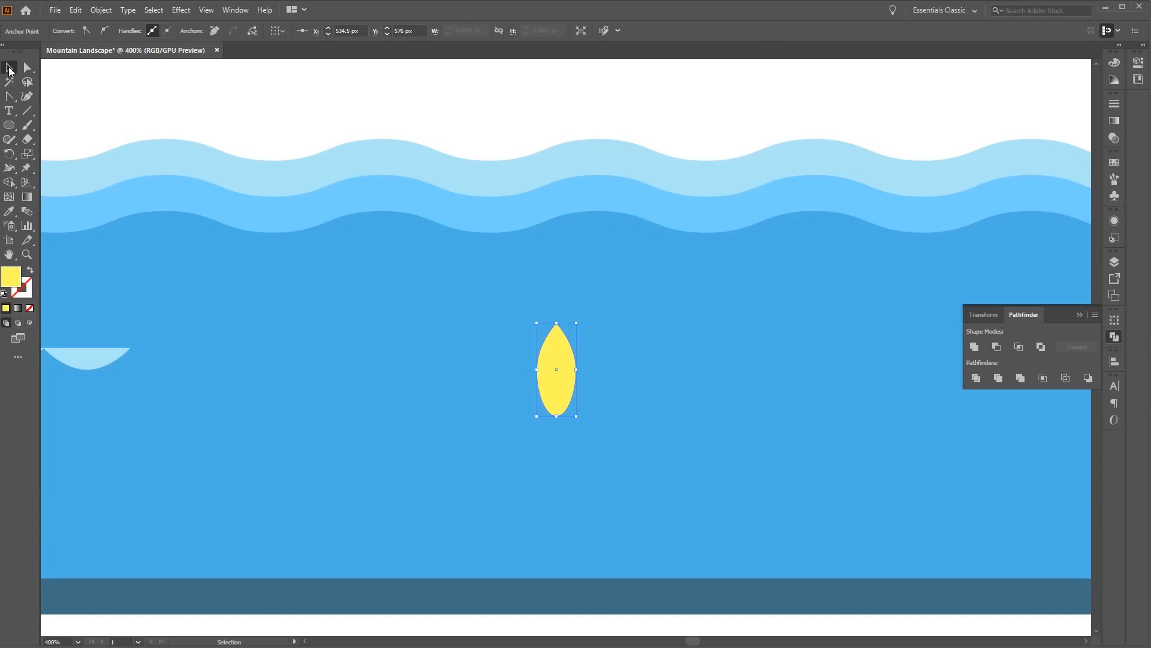
click(585, 387)
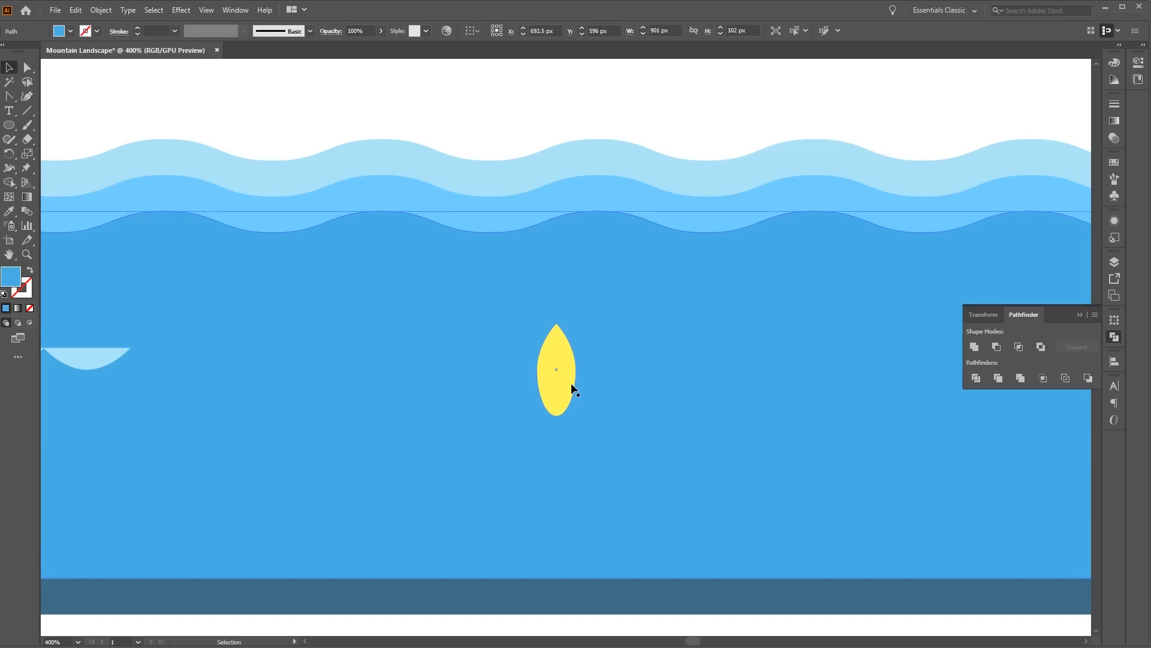
Duplicate the yellow petal in place twice and rotate the copies progressively to the left so three petals fan out from one base
click(570, 386)
key(a)
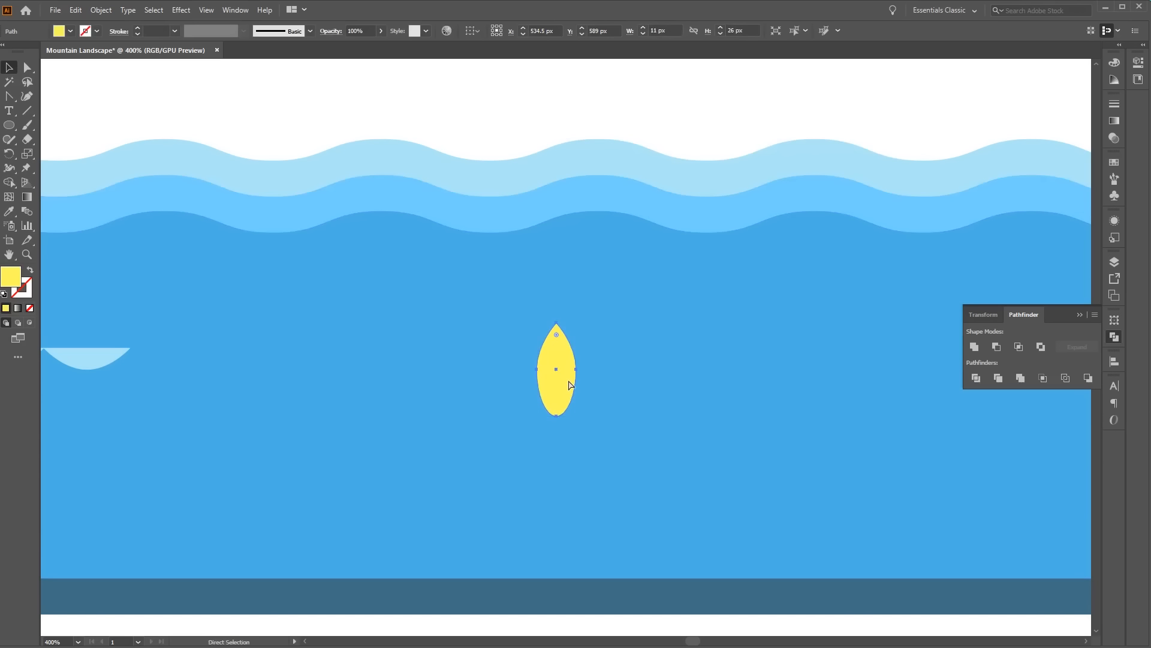
key(ctrl+shift+v)
key(v)
mouse_move(532, 317)
mouse_down()
mouse_move(556, 325)
mouse_move(515, 330)
mouse_up()
drag(569, 399, 549, 394)
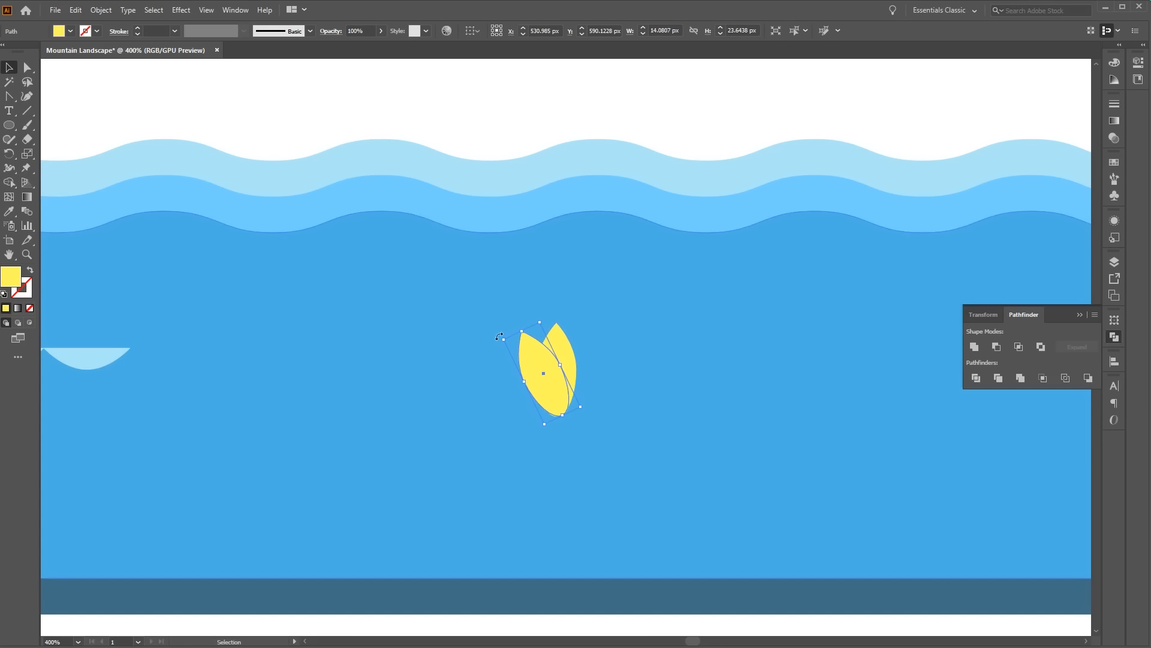
drag(495, 338, 489, 353)
drag(553, 394, 542, 401)
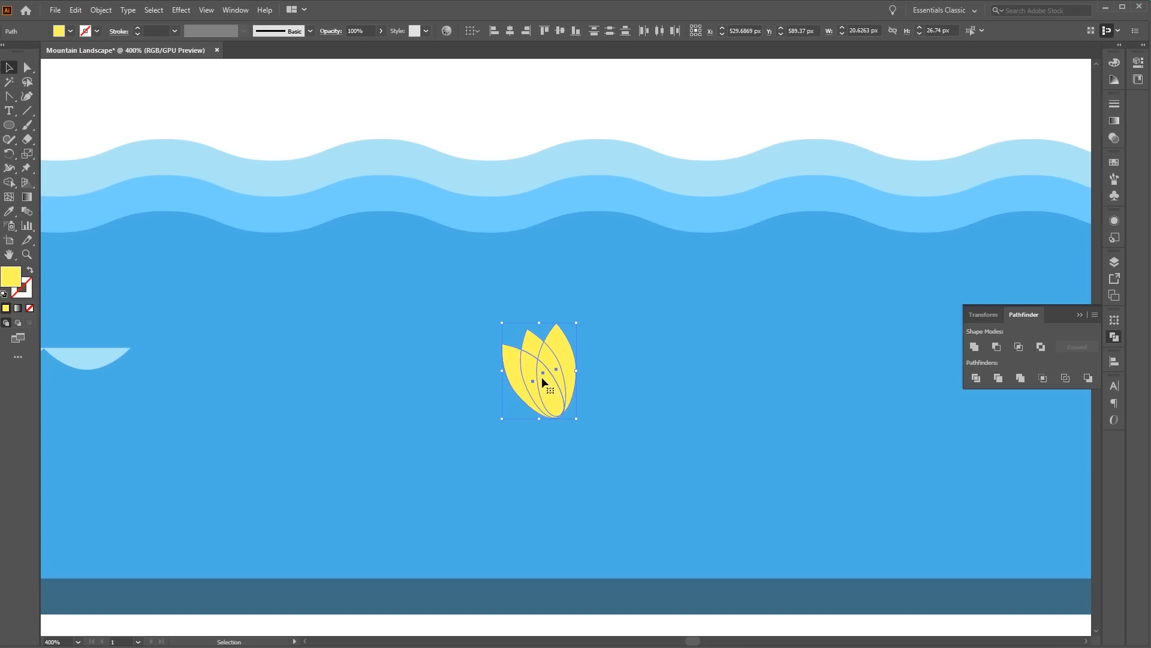
Group the three petals and reflect a copy across the vertical axis, lining it up to complete a flower about 30 × 27 px
key(a)
key(ctrl+g)
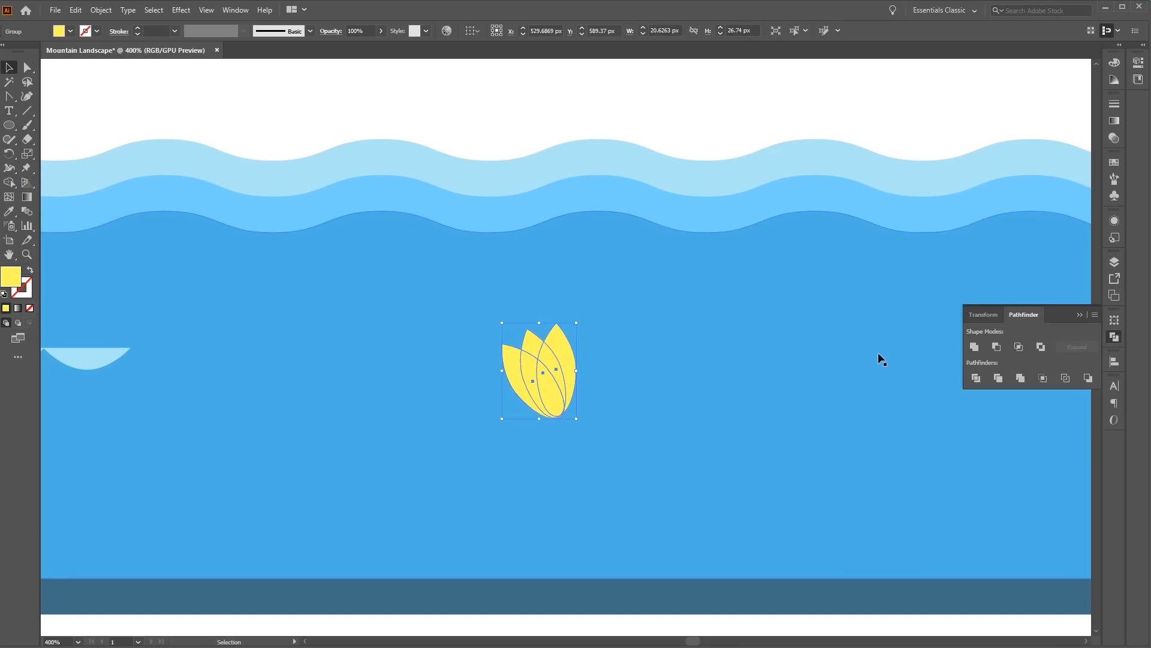
key(ctrl)
right_click(558, 345)
mouse_move(629, 480)
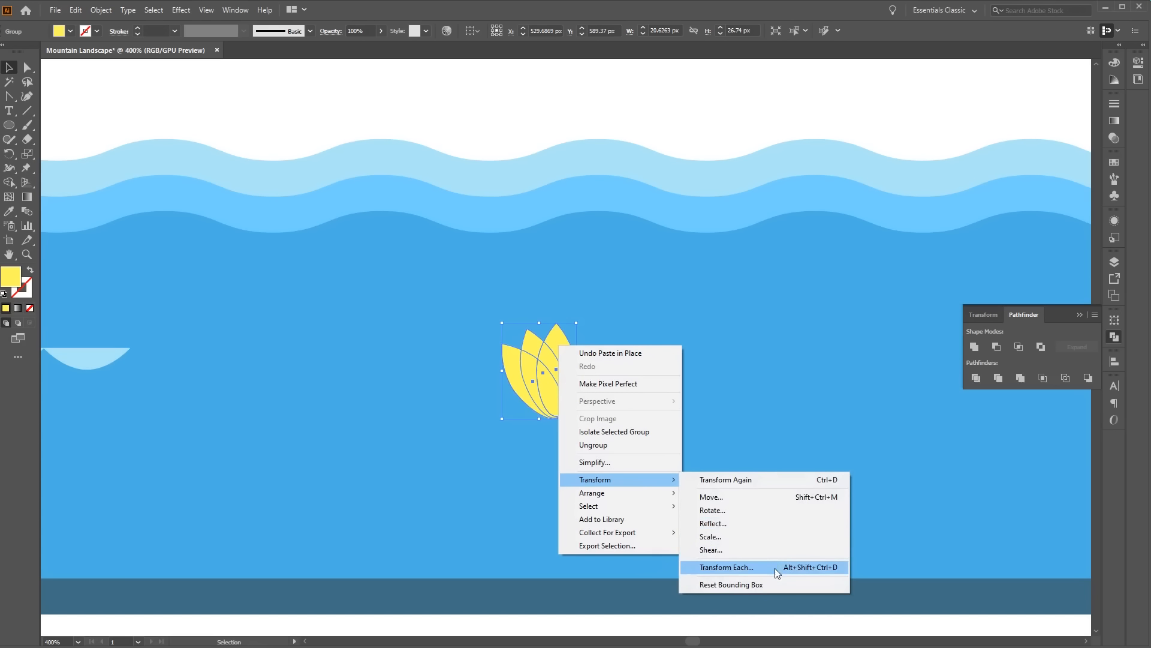
click(779, 526)
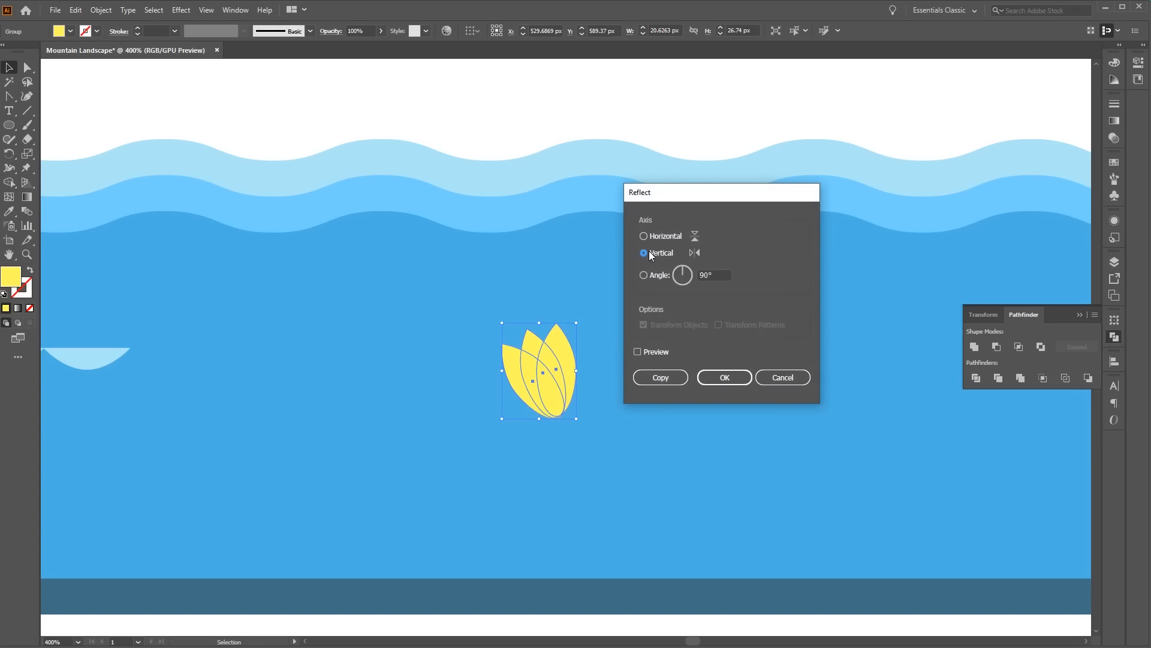
click(725, 377)
drag(512, 369, 549, 384)
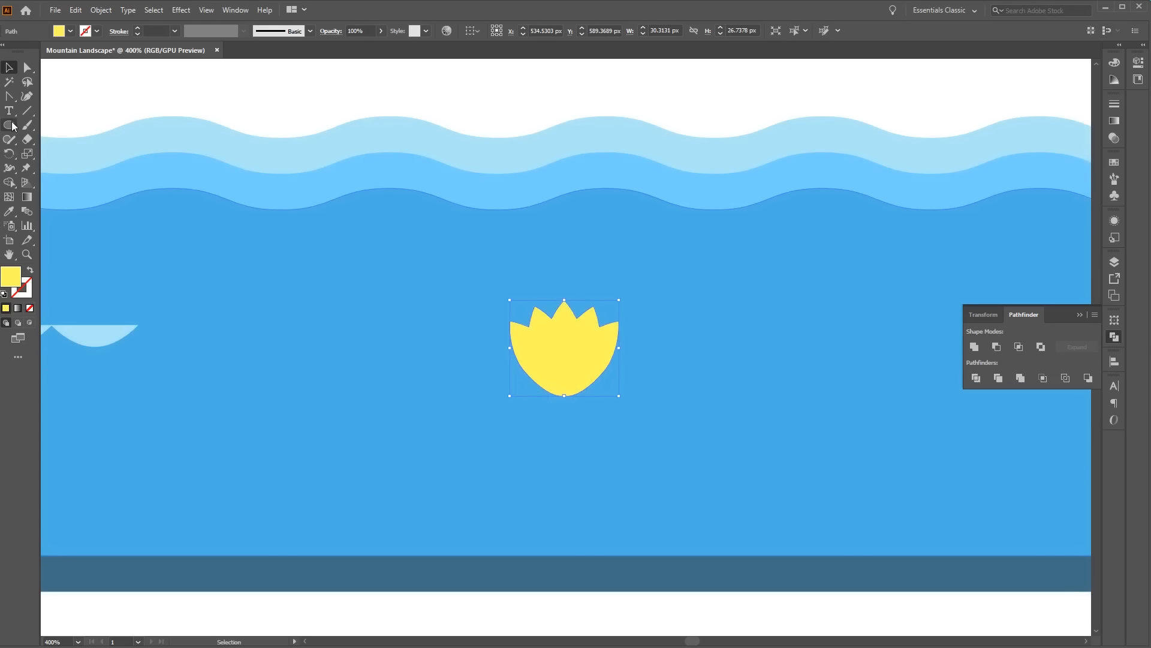
Draw a lime-green leaf bar of about 63 × 6 px with 3 px rounded corners and place it across the flower's base
drag(13, 126, 62, 125)
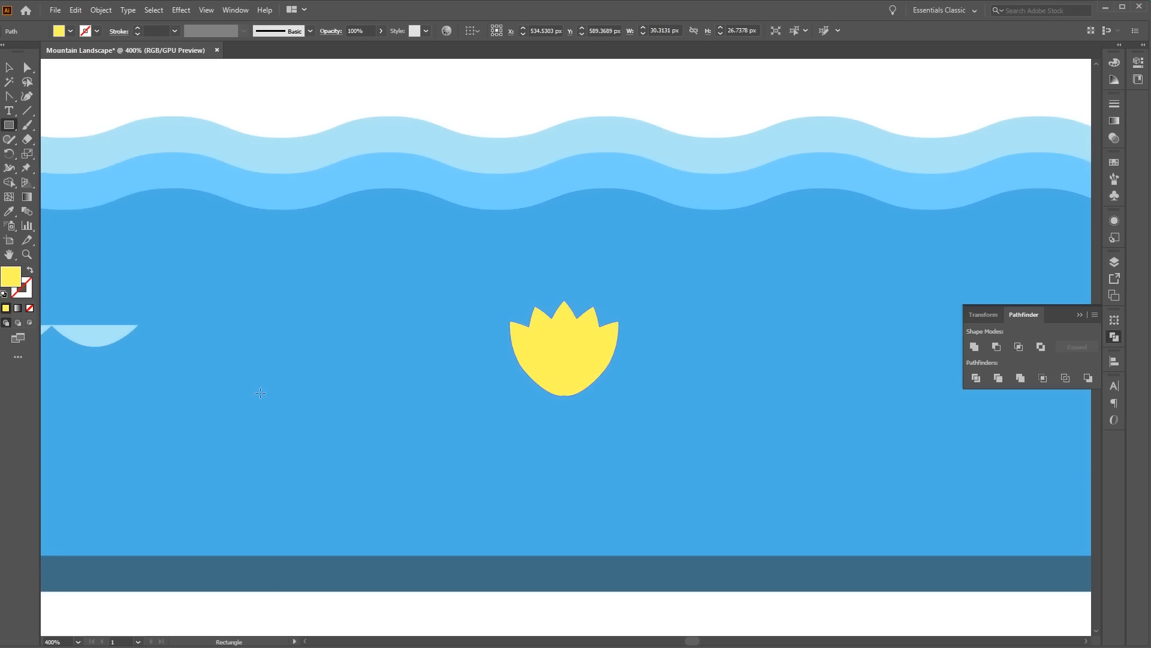
drag(263, 385, 489, 406)
click(27, 70)
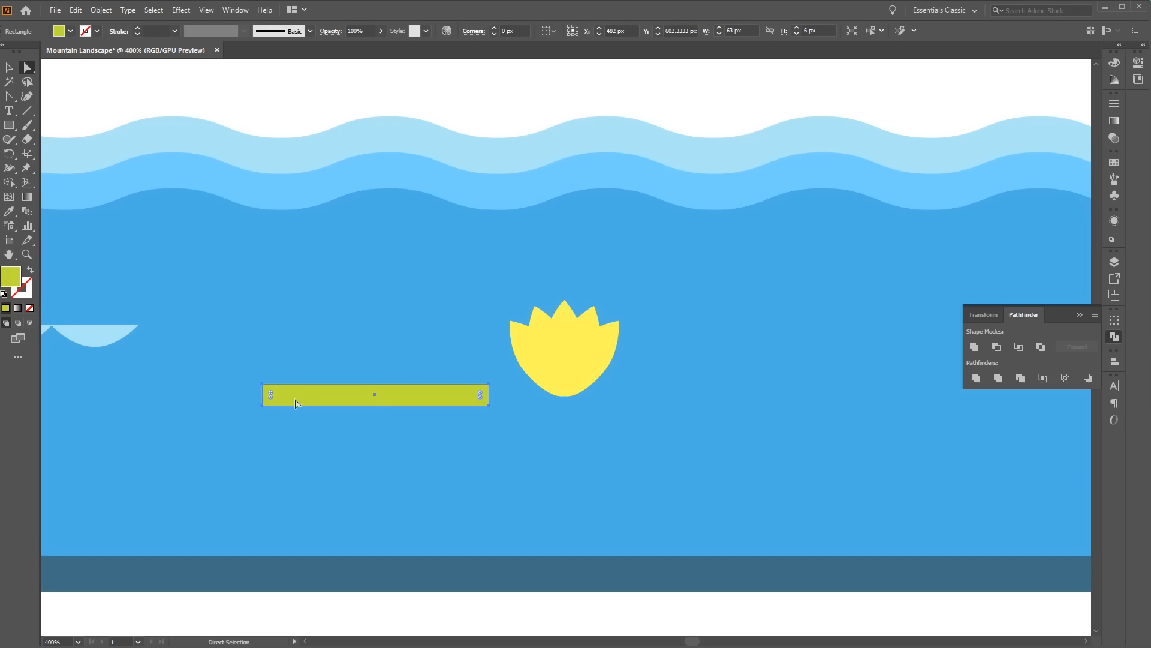
drag(270, 395, 510, 438)
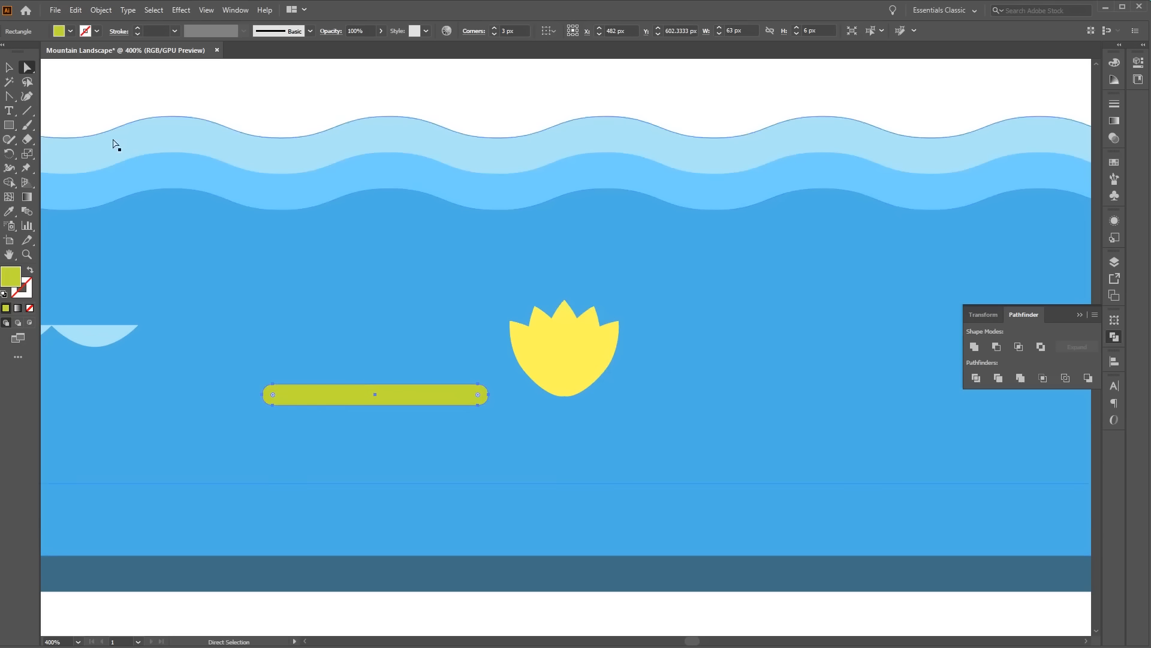
click(9, 67)
drag(433, 395, 559, 382)
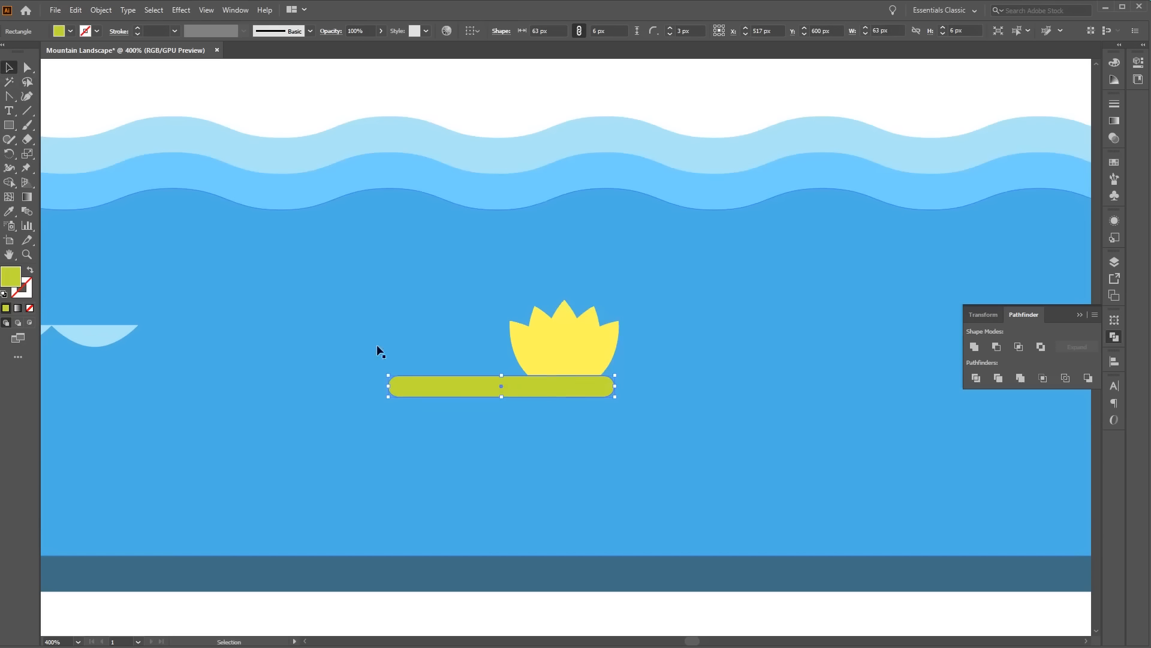
Draw a yellow circle about 16 px wide over the left part of the green leaf bar and send it backward behind the bar
click(526, 349)
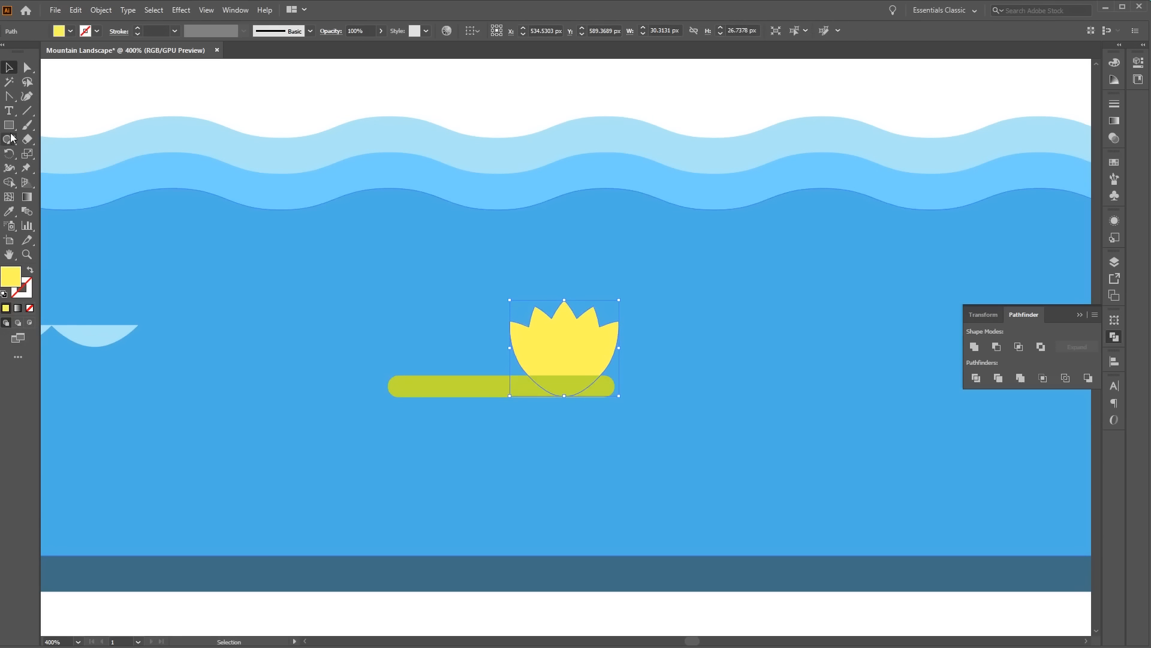
drag(9, 124, 66, 151)
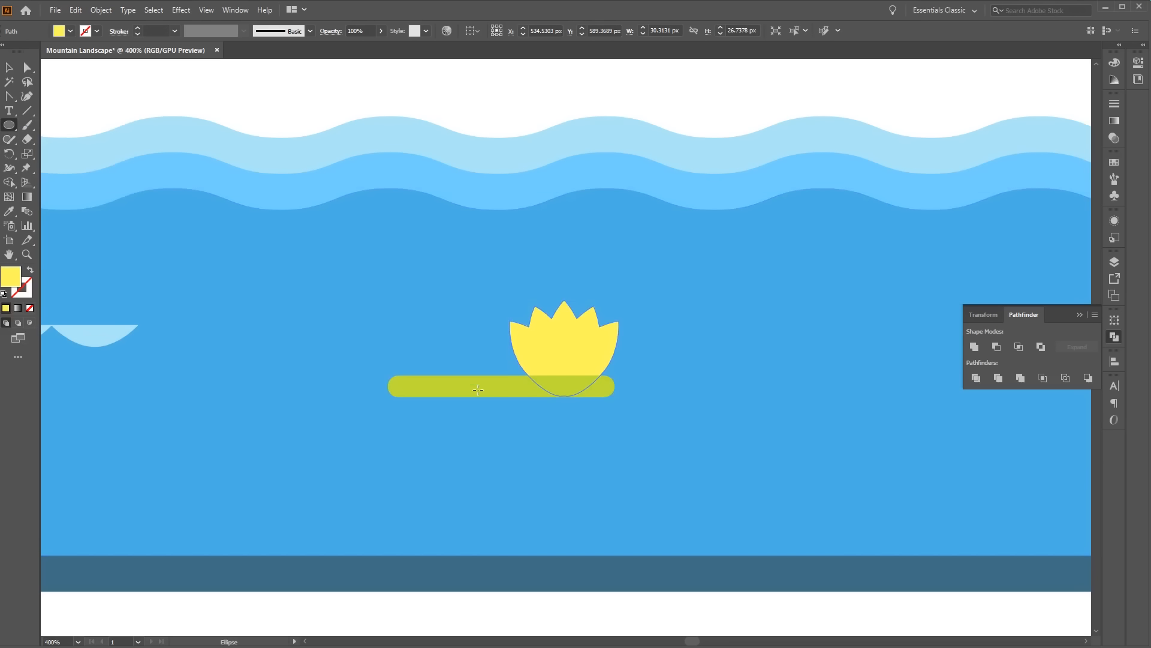
drag(409, 352, 455, 351)
key(v)
right_click(454, 351)
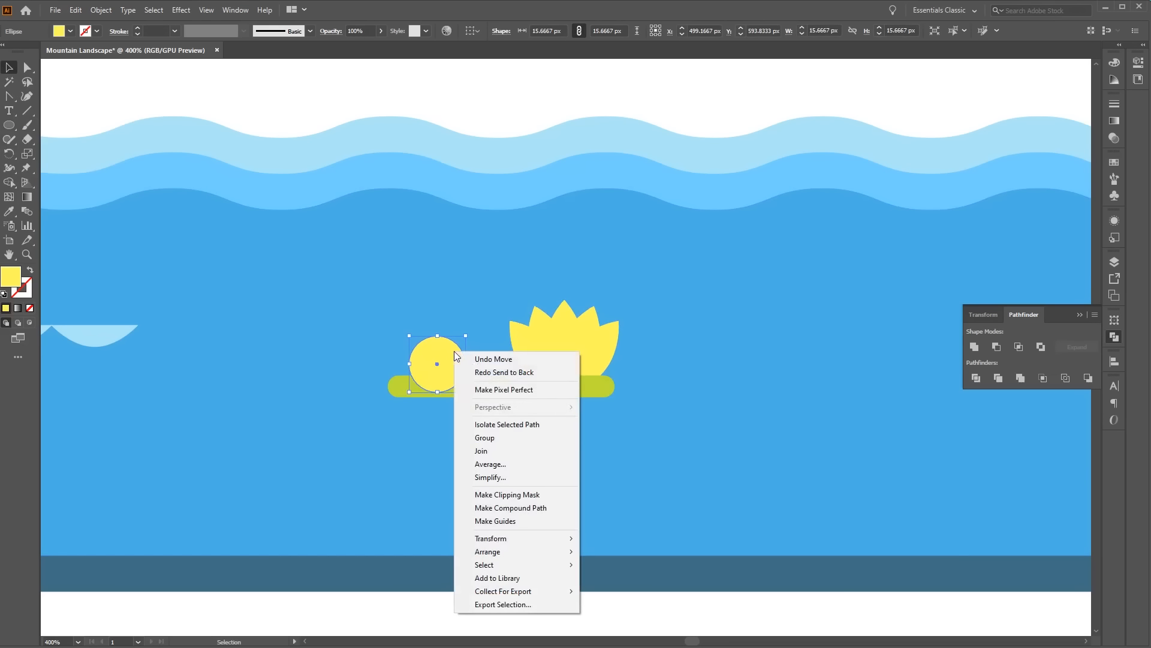
mouse_move(570, 554)
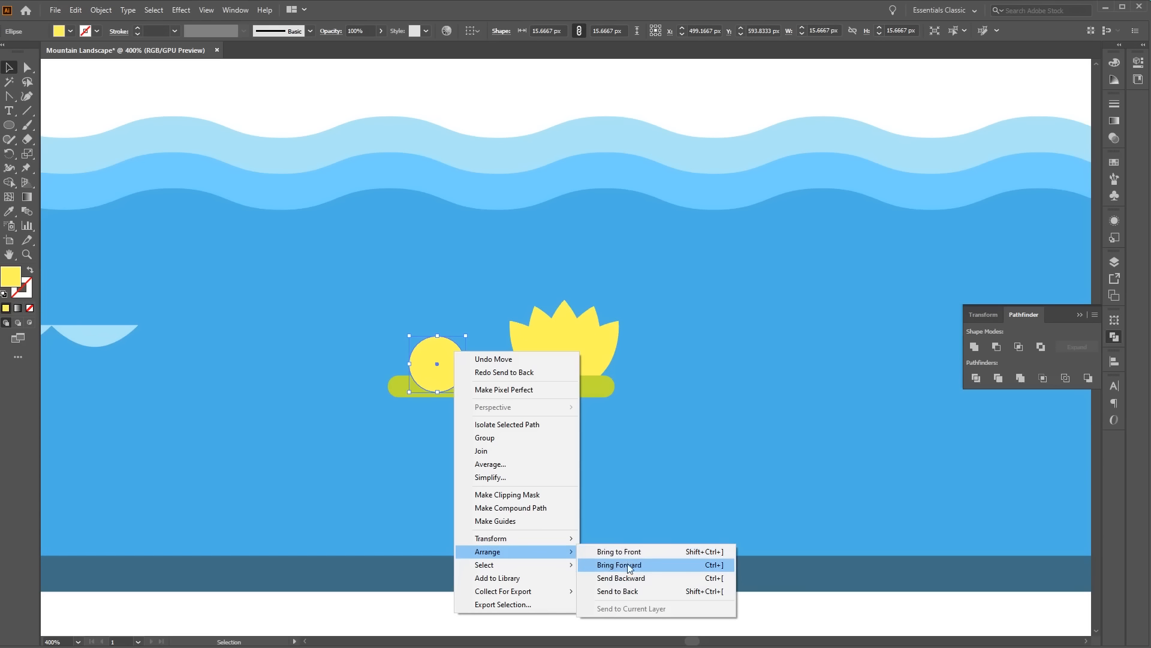
click(671, 576)
Group the leaf bar, flower and circle as a water lily and move the group to about X 534.5 px, Y 582.5 px
click(545, 387)
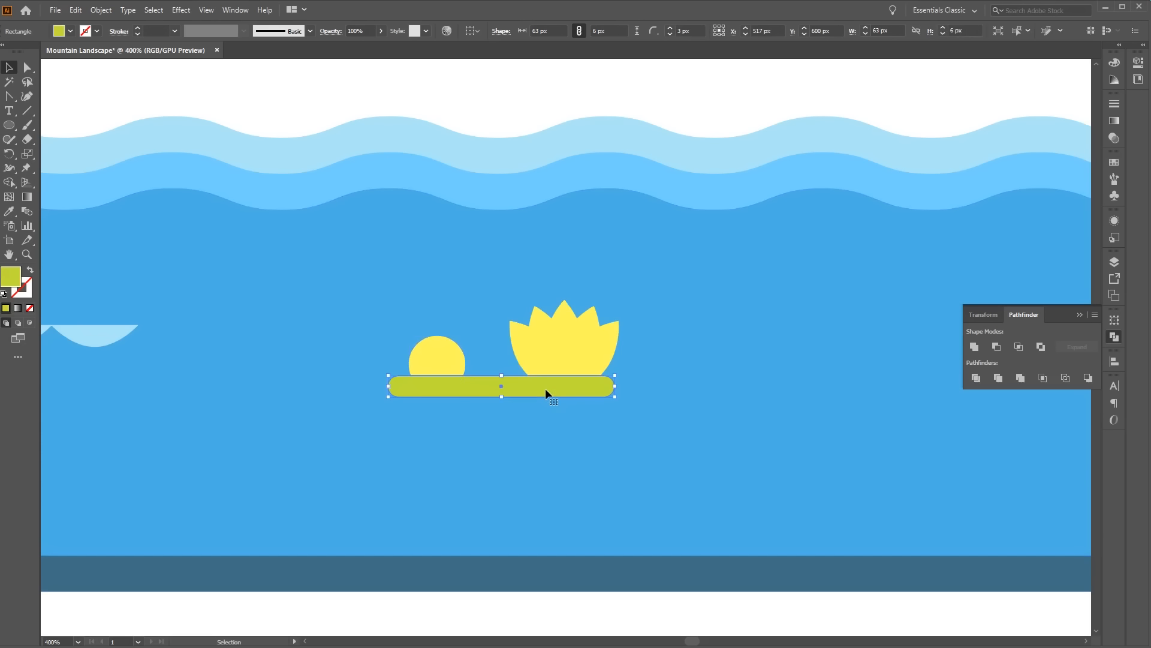
shift+click(588, 361)
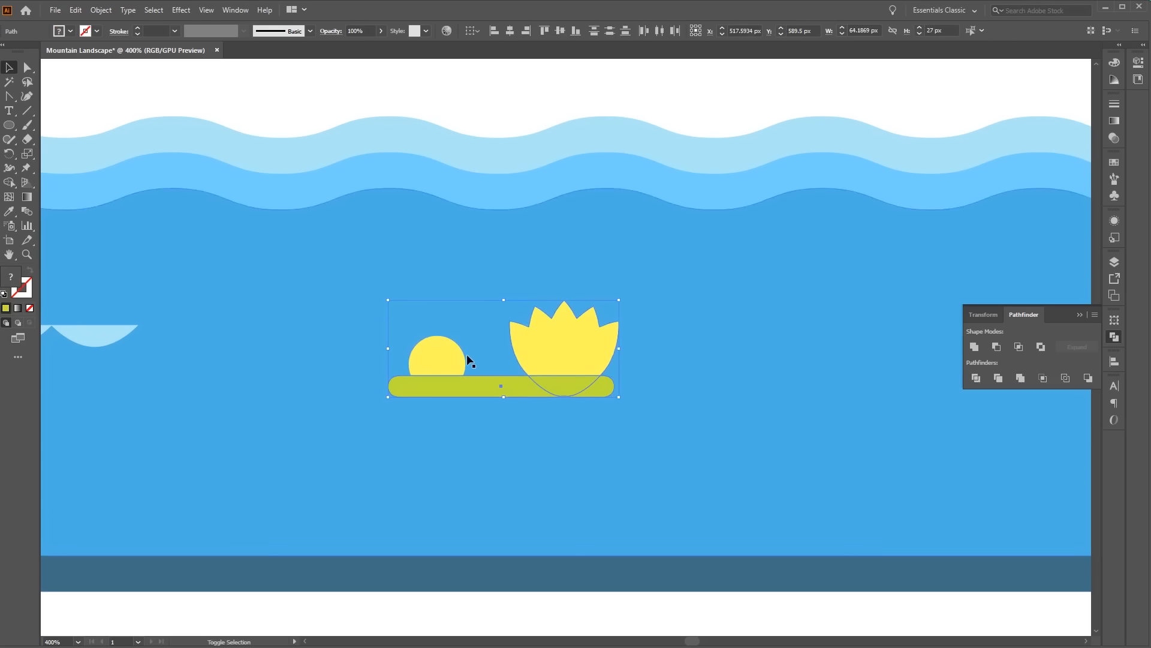
shift+click(452, 360)
key(a)
key(v)
key(ctrl+g)
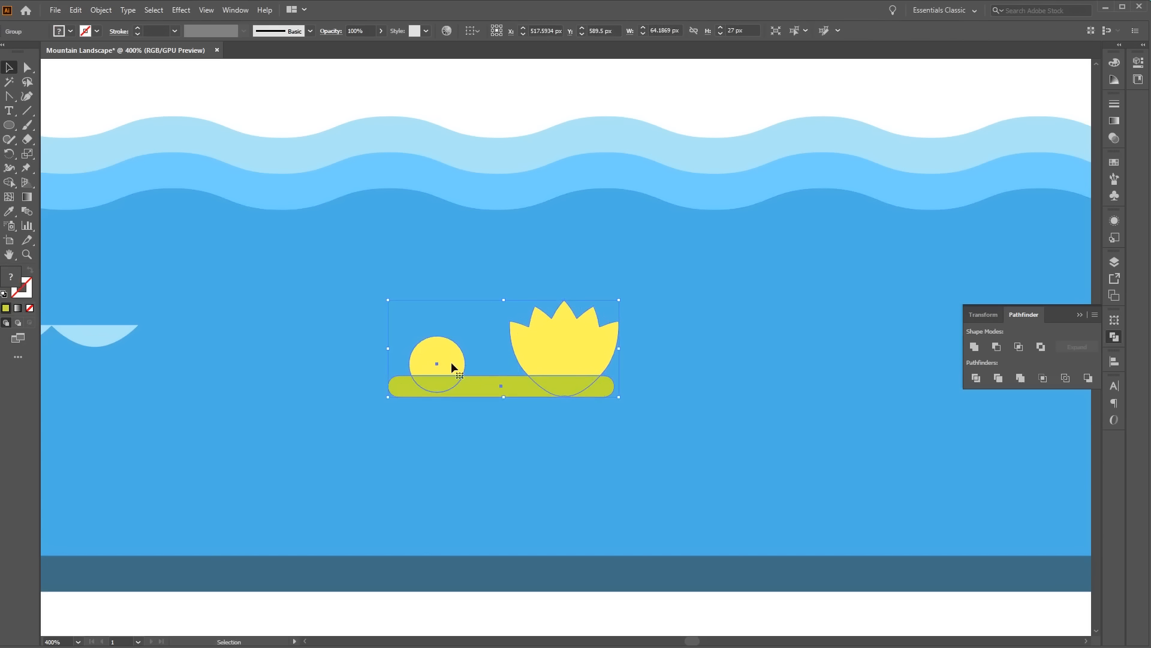
drag(540, 354, 580, 337)
Move the group of three ripples up and to the right, closer to the water lily
drag(354, 296, 647, 313)
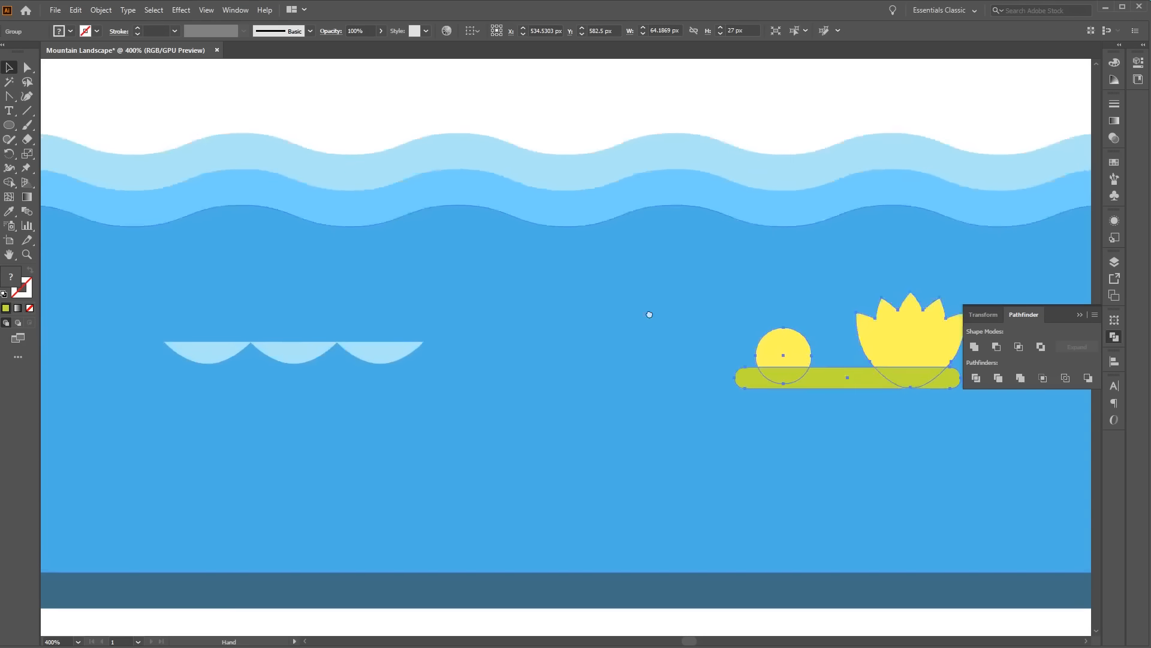
drag(400, 346, 525, 312)
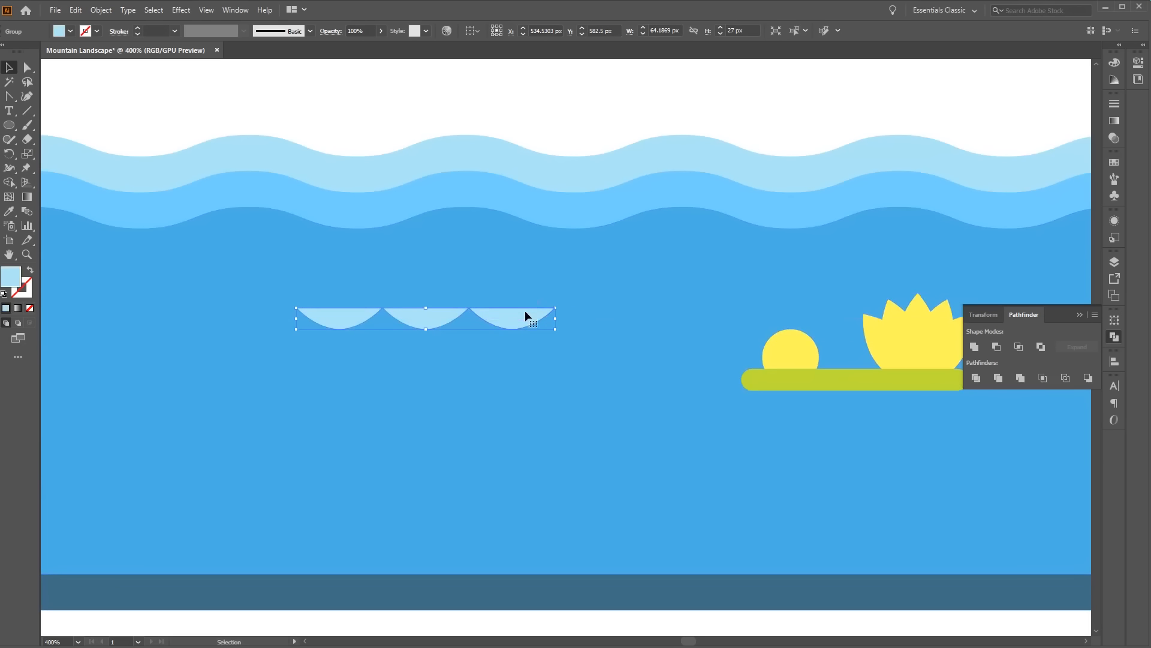
drag(815, 444, 599, 404)
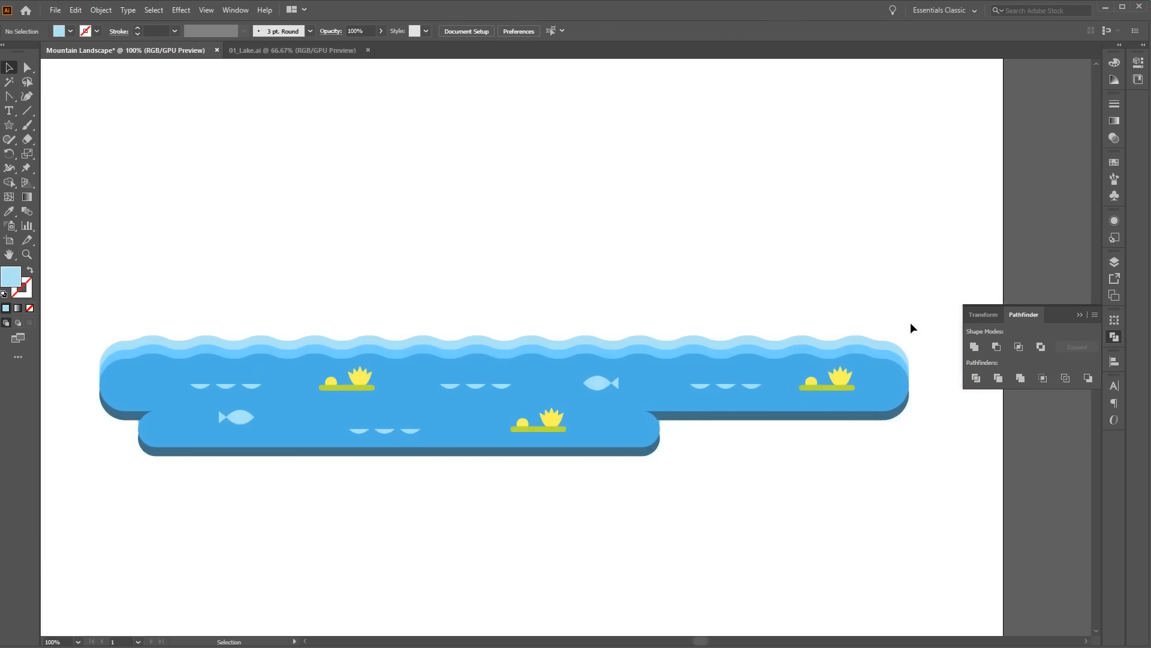
drag(914, 316, 807, 525)
click(750, 388)
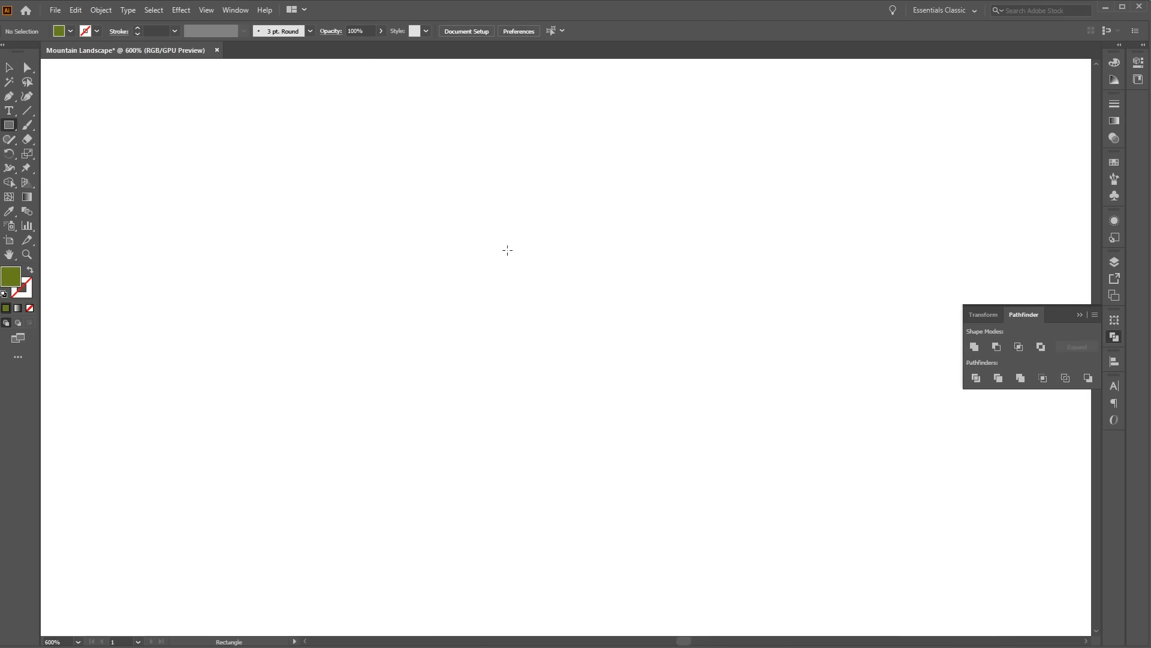
Draw a thin olive-green stem about 1 × 56 px and a wider rectangle about 3 × 18 px centred over its upper end
mouse_move(540, 209)
mouse_down()
mouse_move(542, 580)
mouse_move(555, 484)
mouse_move(544, 509)
mouse_up()
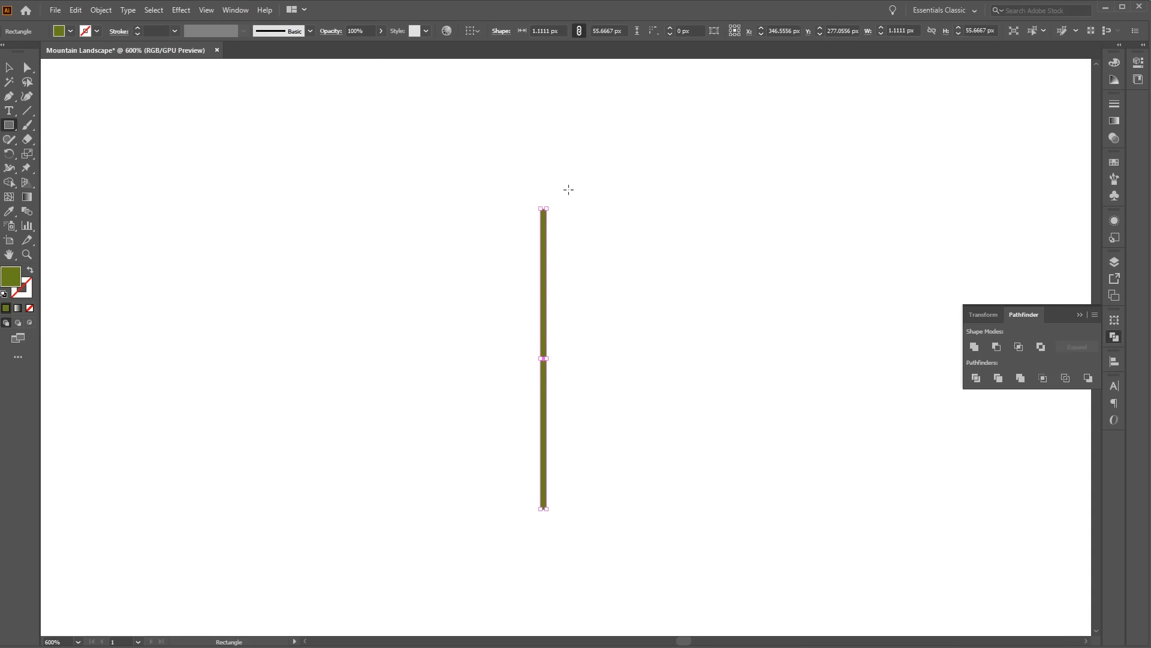
drag(531, 189, 551, 283)
key(v)
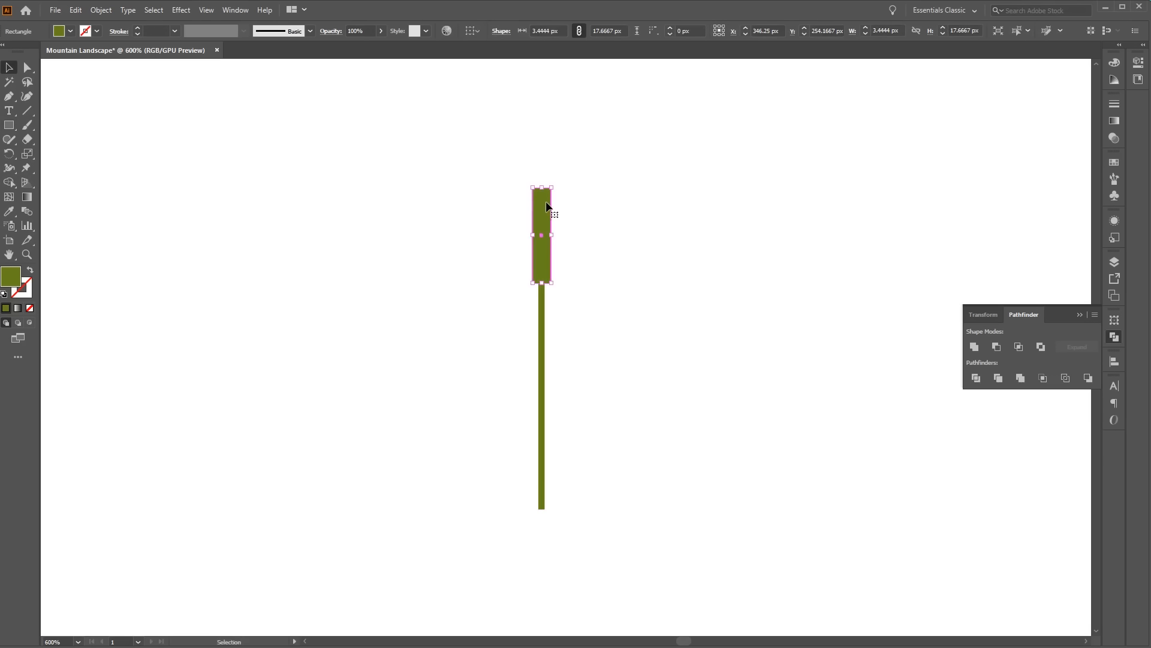
Fully round the corners of the wider rectangle and fill it with grey-brown to form the cattail head
click(27, 67)
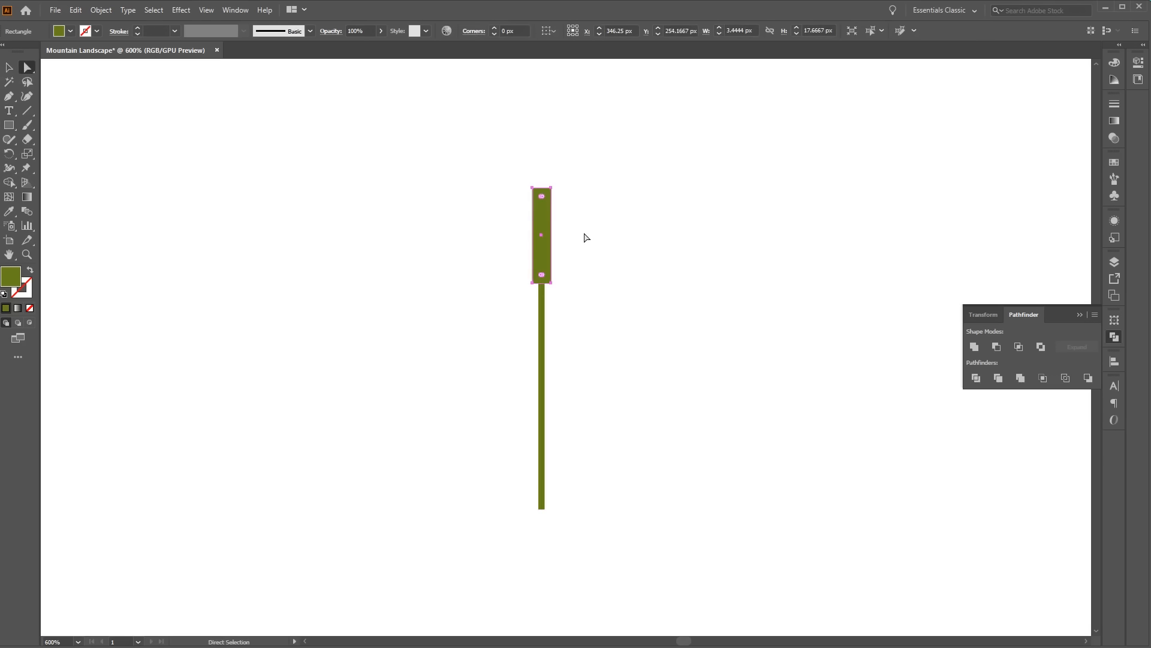
drag(544, 198, 514, 287)
click(492, 302)
click(542, 213)
double_click(12, 276)
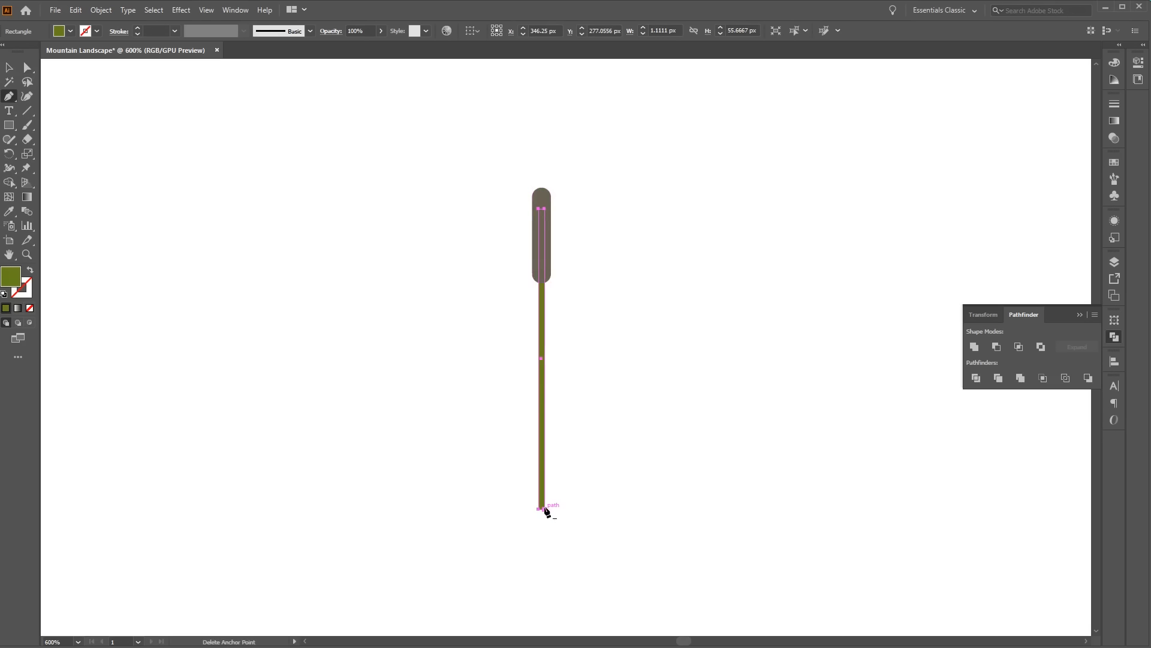
Add a narrow pointed olive-green leaf on each side of the stem's base and group all the cattail's parts
click(542, 498)
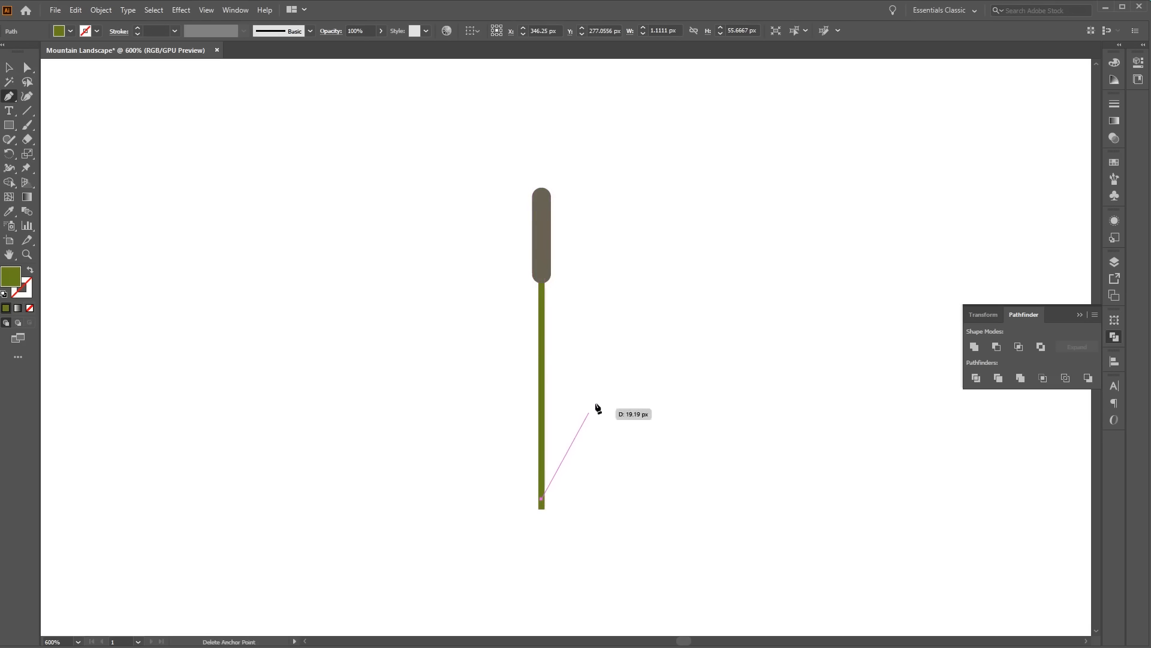
click(591, 341)
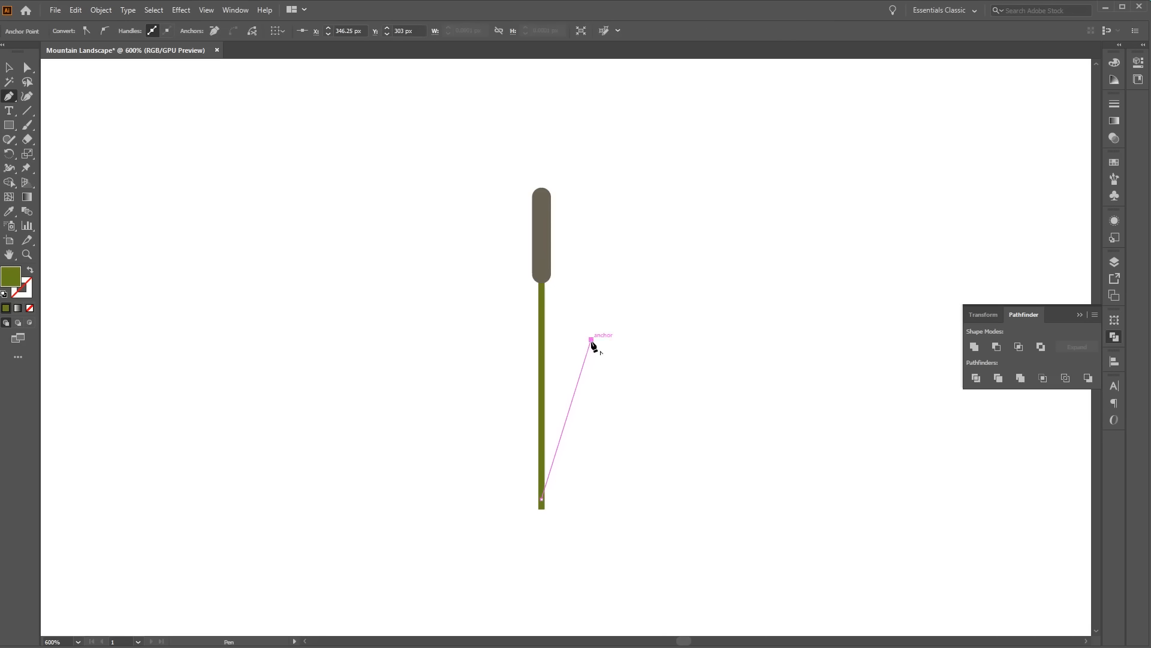
click(552, 509)
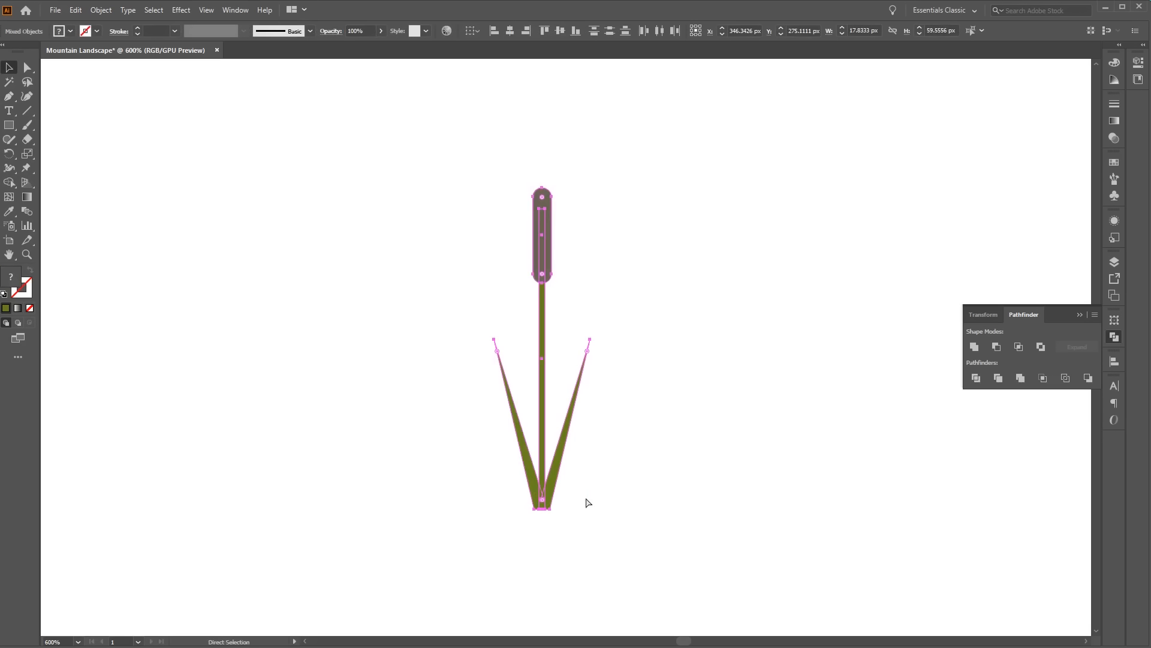
key(v)
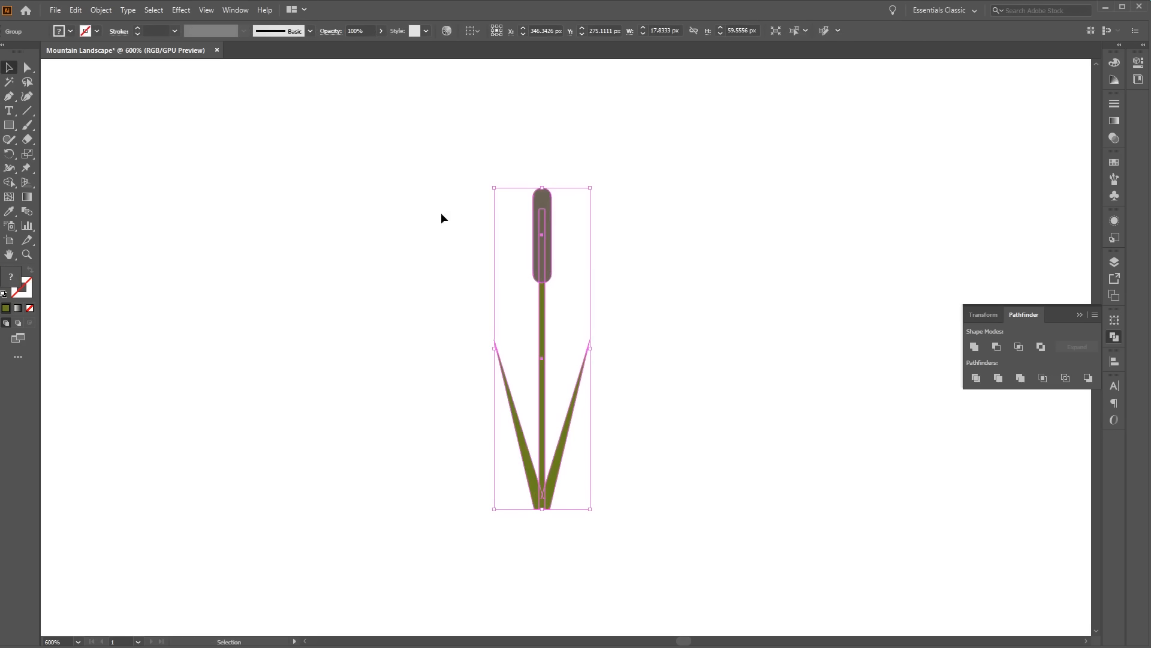
click(762, 288)
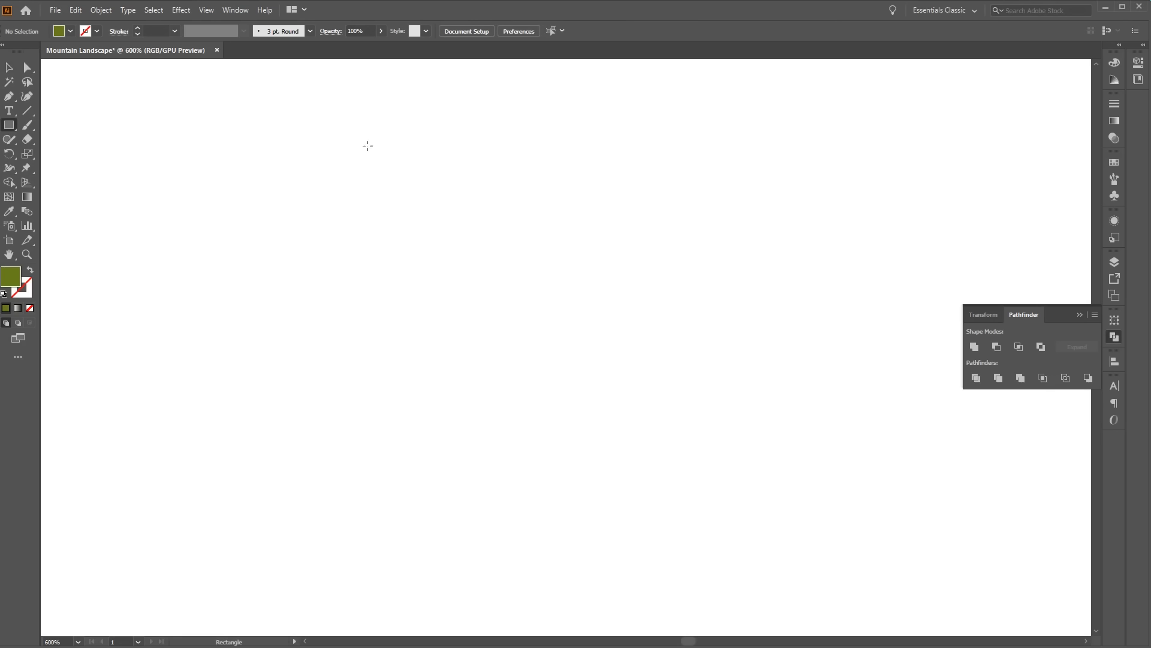
Draw an olive-green rectangle about 79 × 83 px and fully round its two upper corners to form a bush
mouse_move(368, 146)
mouse_down()
mouse_move(566, 401)
mouse_move(624, 362)
mouse_move(652, 482)
mouse_move(742, 593)
mouse_move(807, 598)
mouse_move(792, 592)
mouse_up()
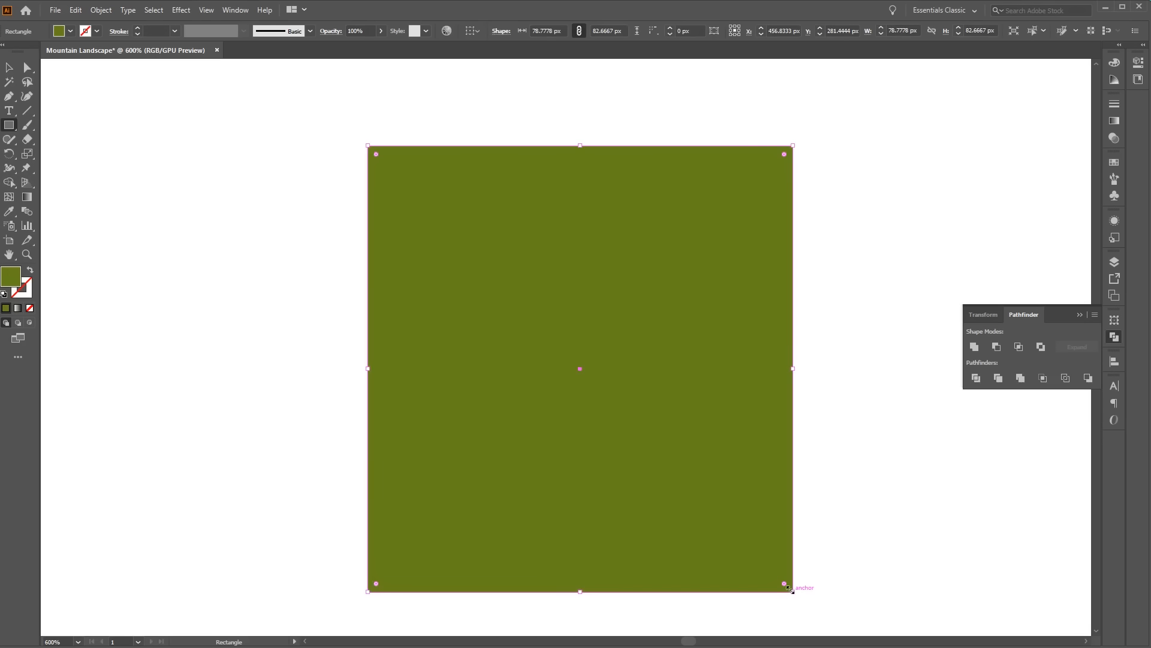
click(27, 67)
click(252, 142)
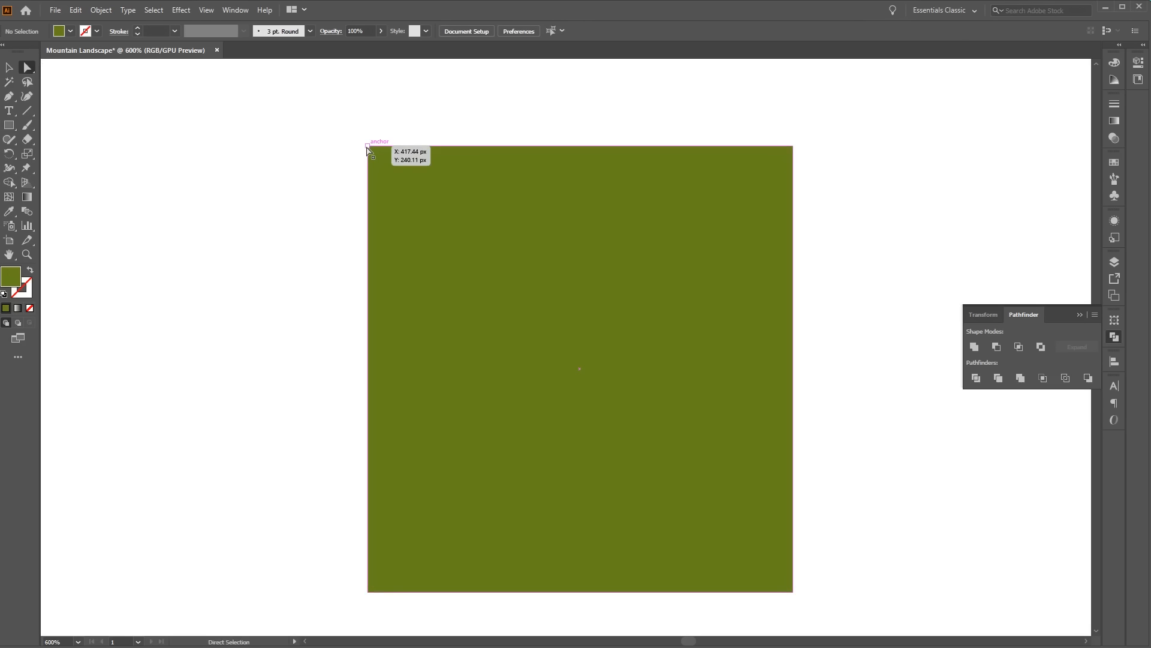
click(368, 147)
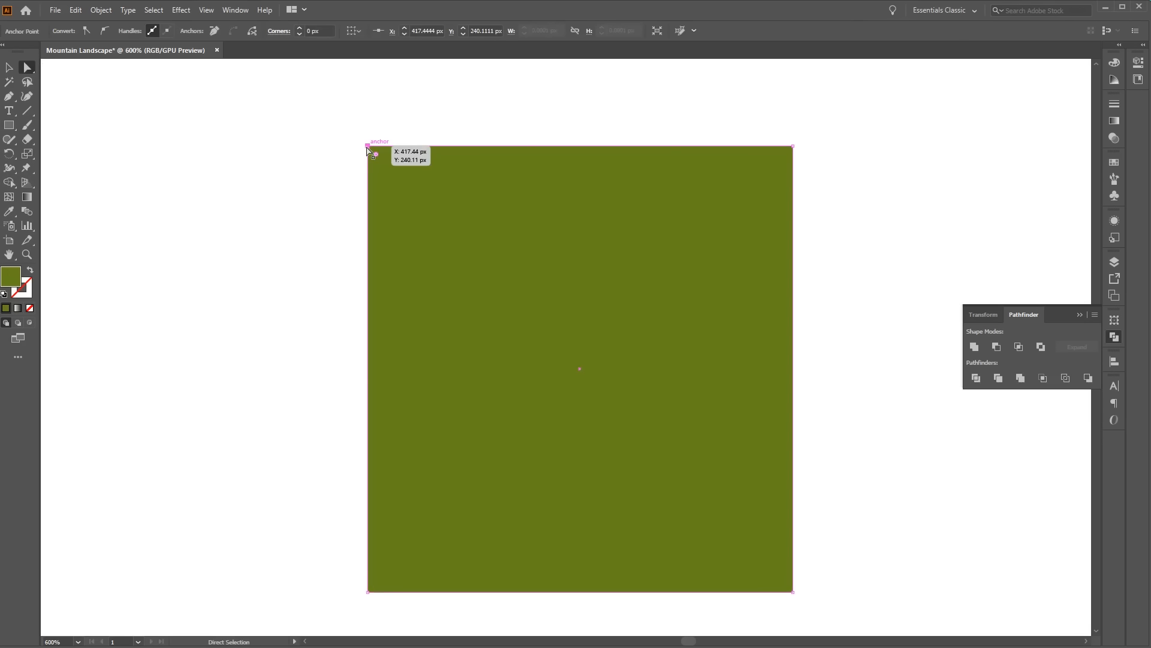
shift+click(792, 146)
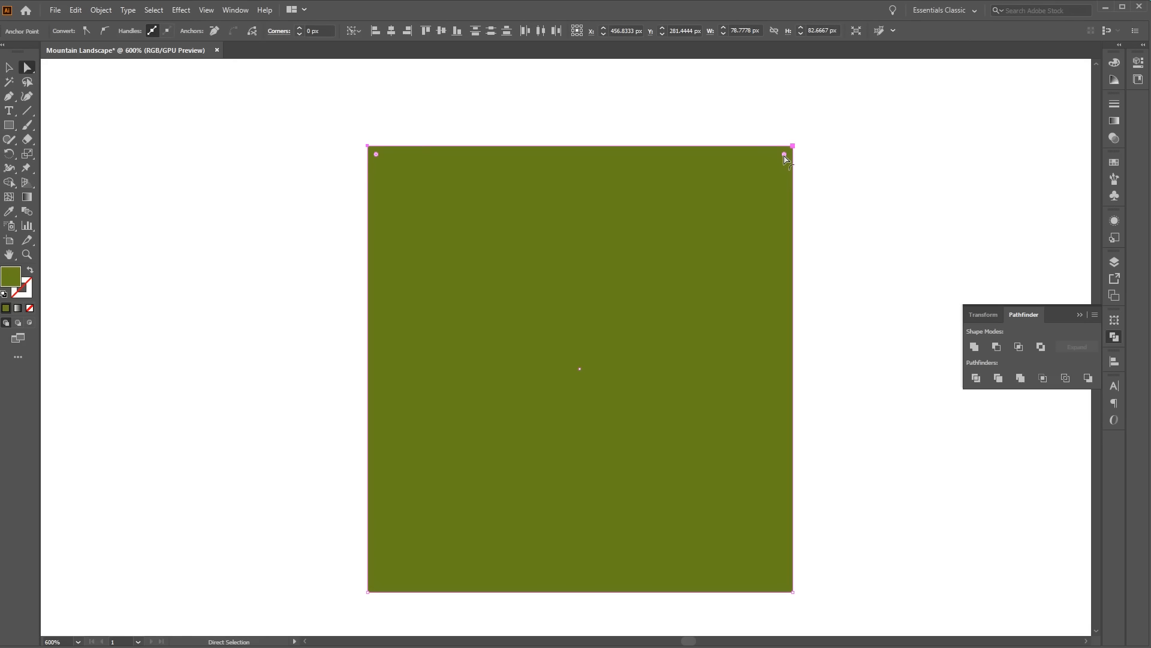
drag(784, 157, 526, 507)
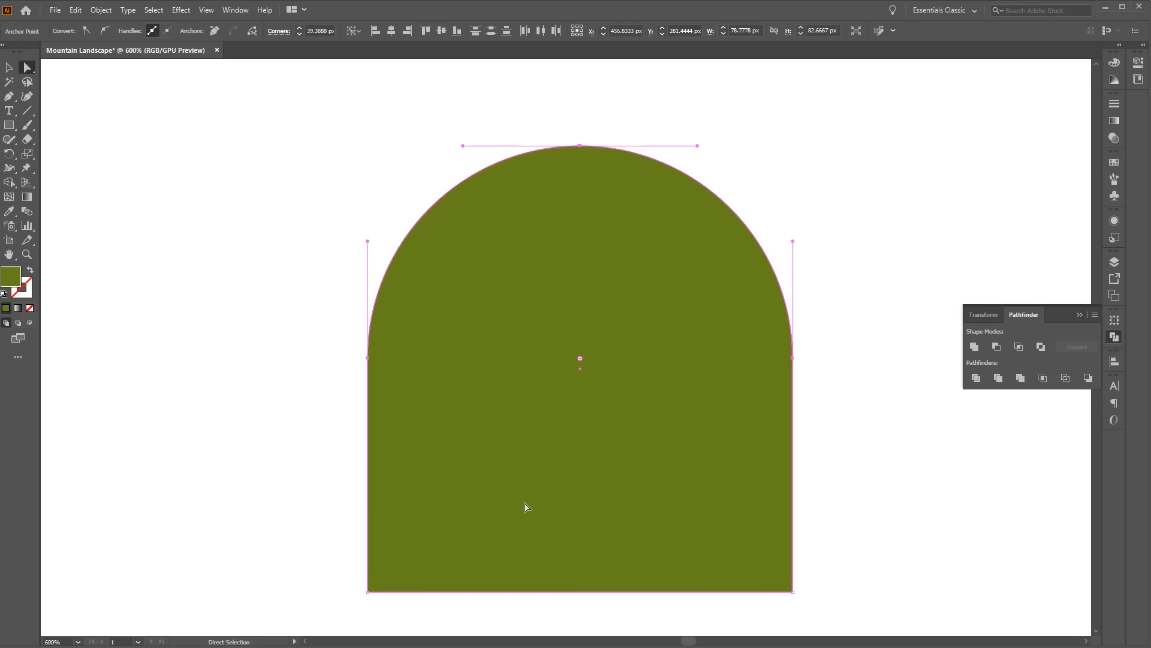
click(877, 408)
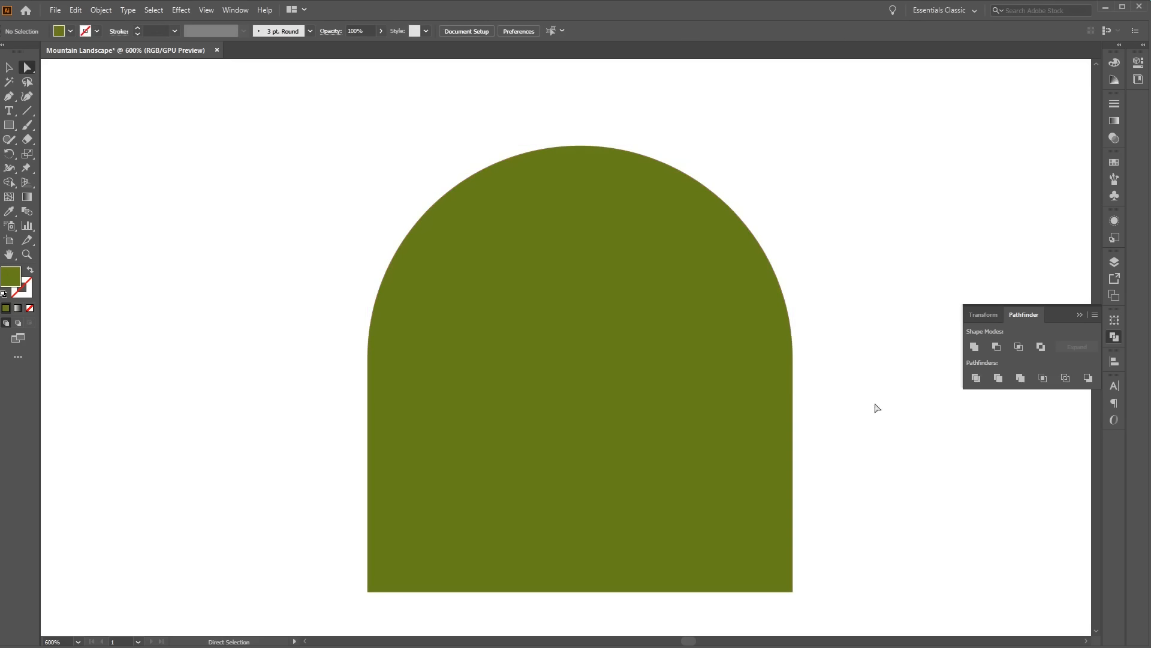
Fill the bush with yellow-green #c1db35 and divide it into two halves along a vertical line through its centre
click(462, 322)
double_click(7, 279)
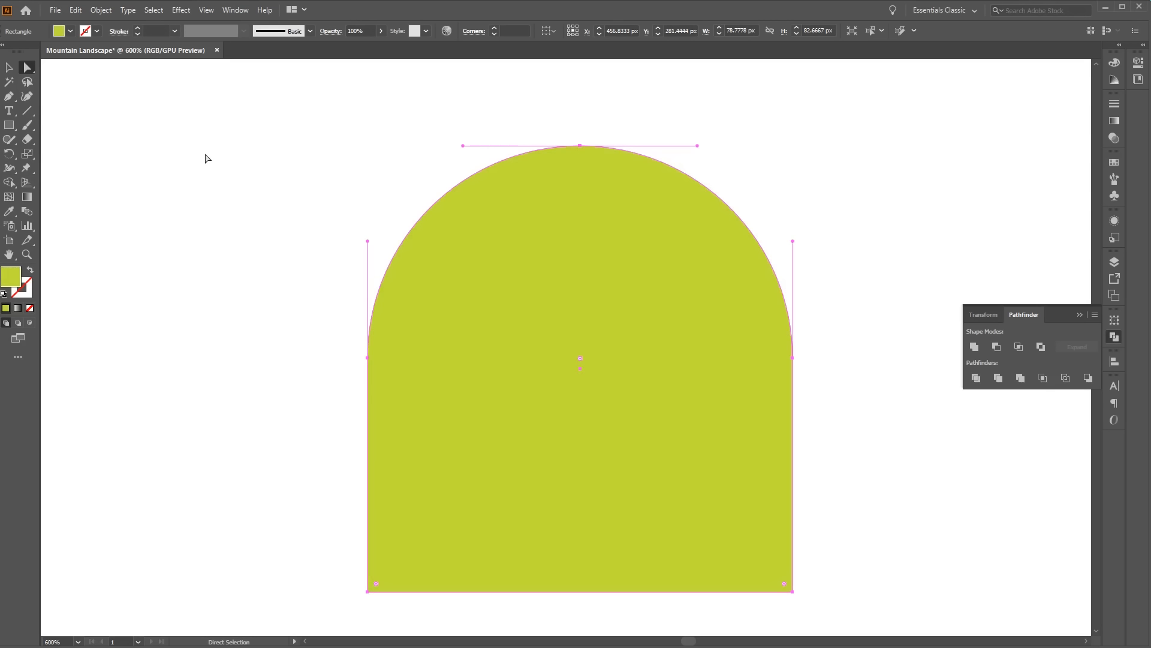
click(9, 97)
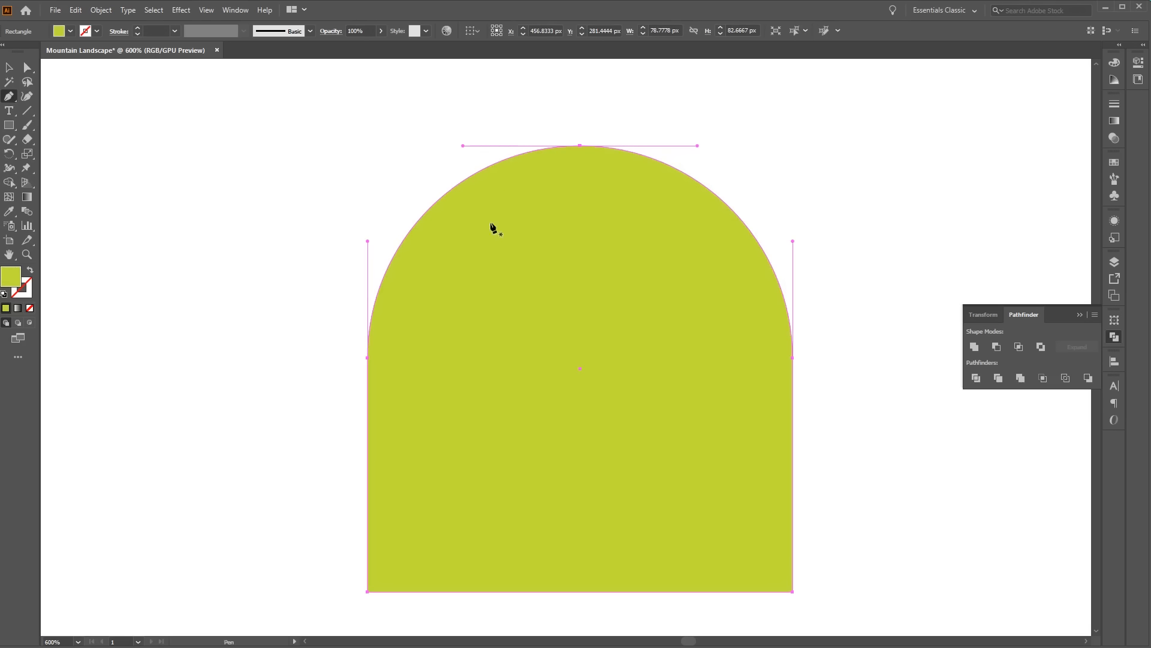
click(579, 112)
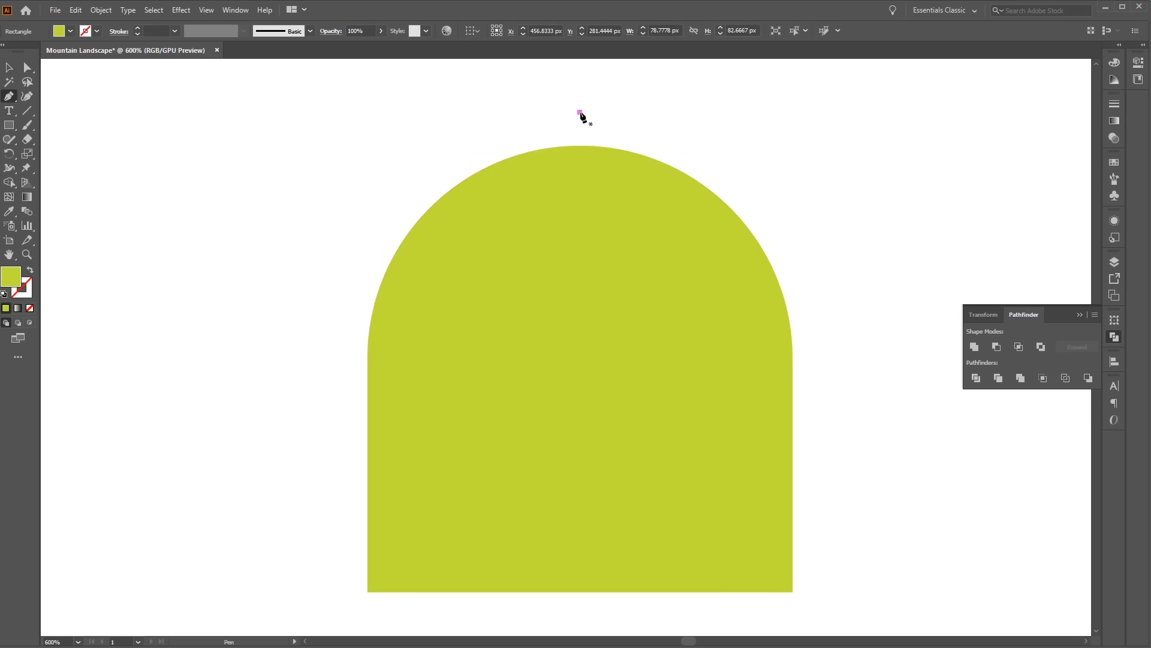
click(581, 610)
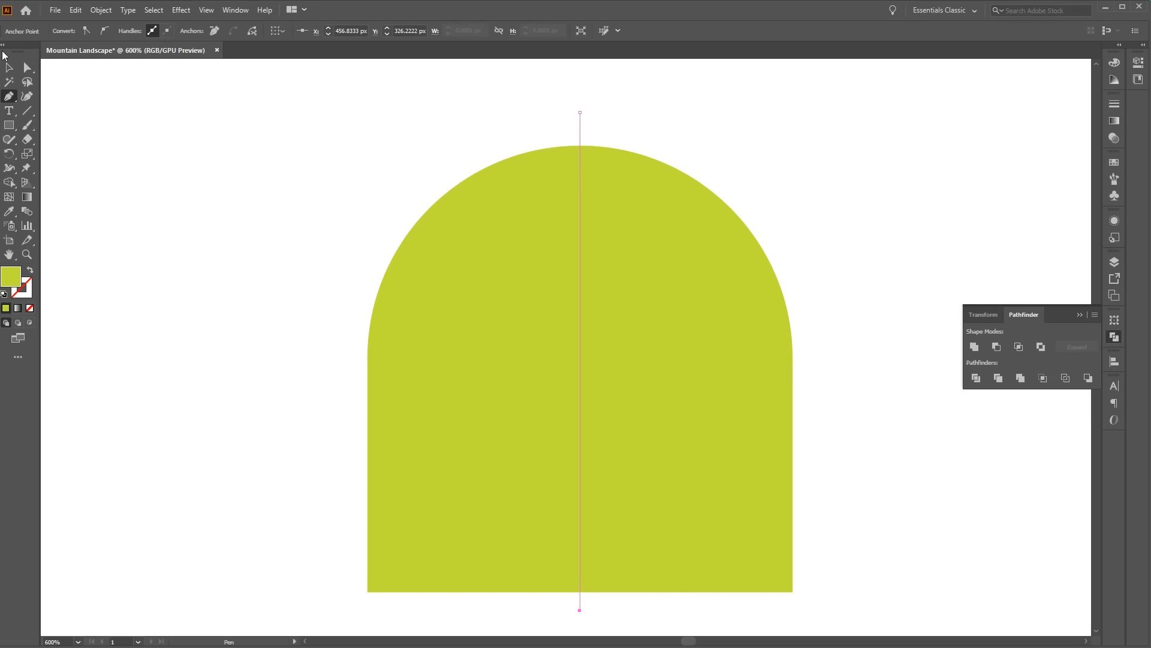
click(8, 73)
drag(296, 147, 848, 480)
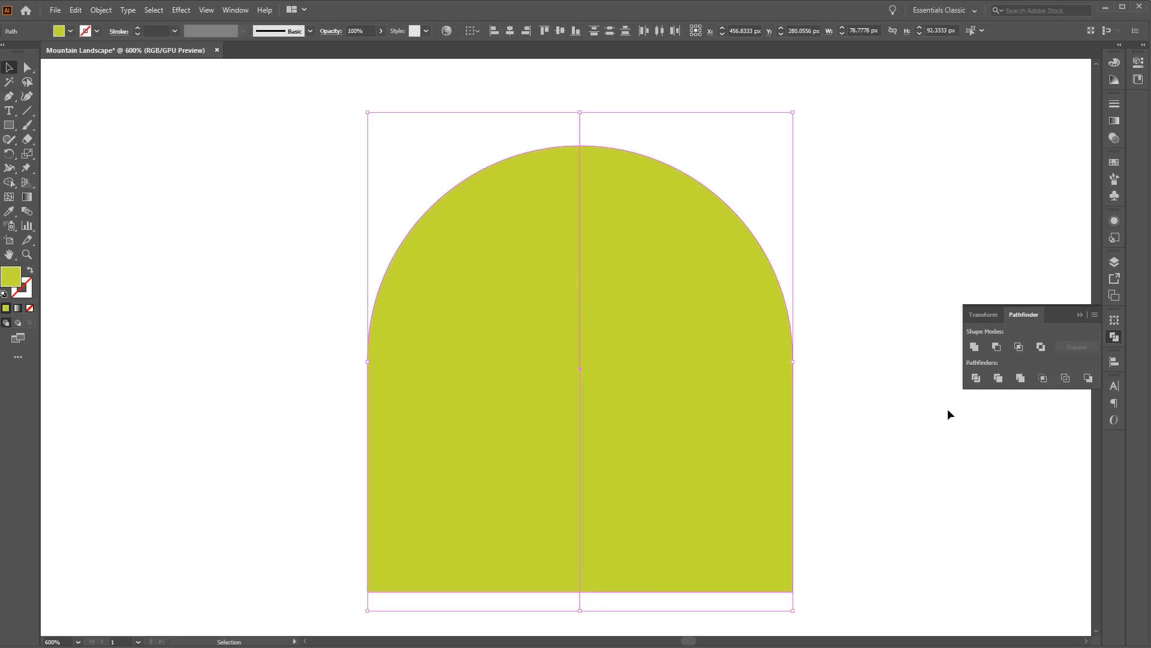
click(976, 379)
click(913, 415)
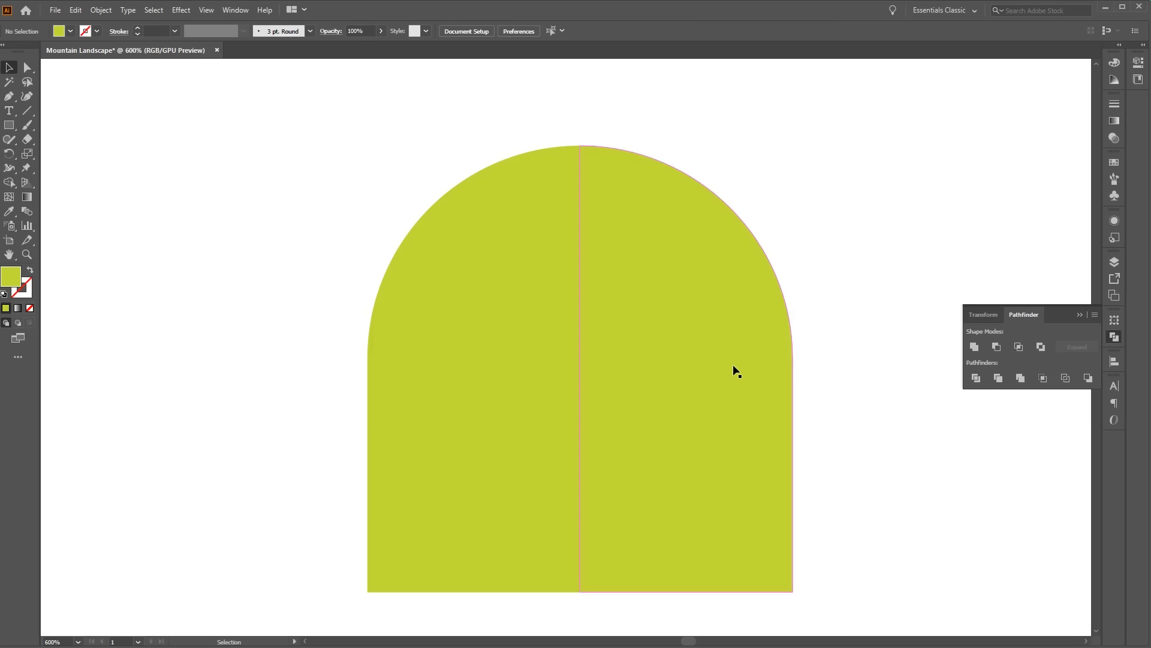
Try moving the right half of the divided bush aside and undo the move
click(739, 366)
click(841, 396)
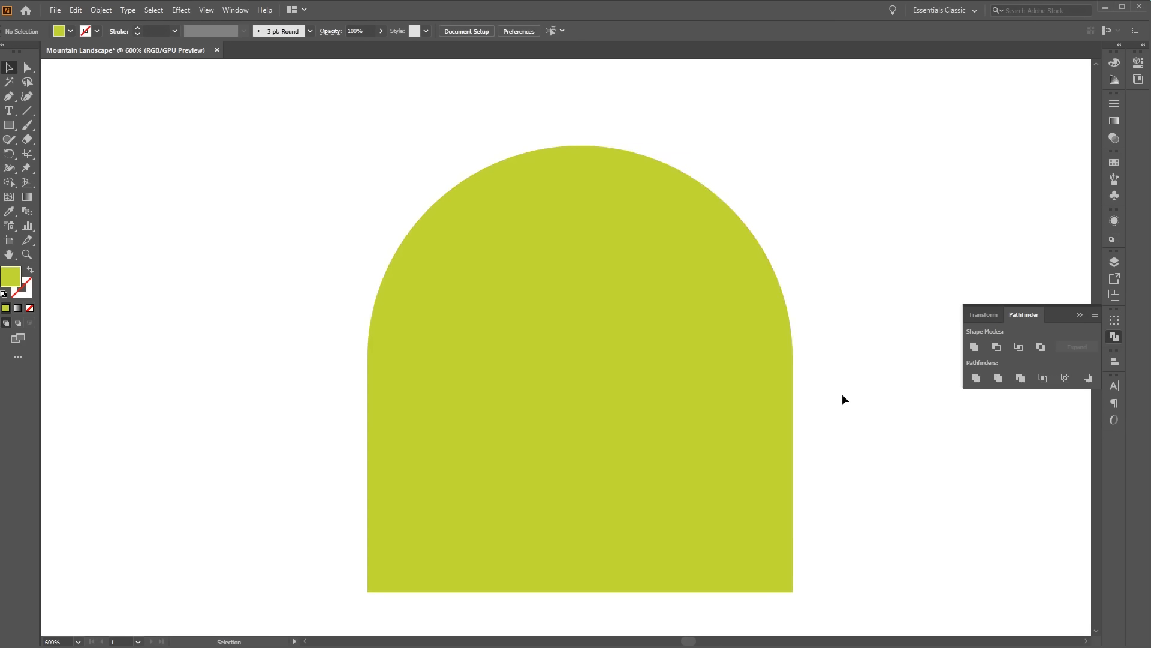
click(27, 67)
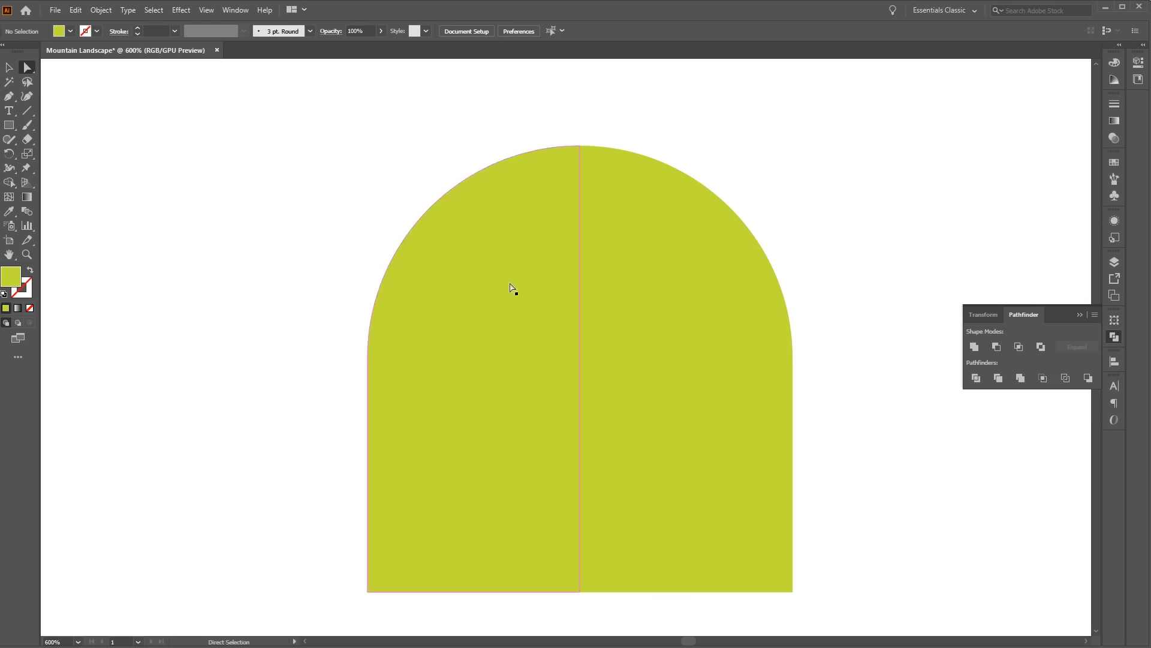
drag(655, 351, 755, 315)
key(ctrl+z)
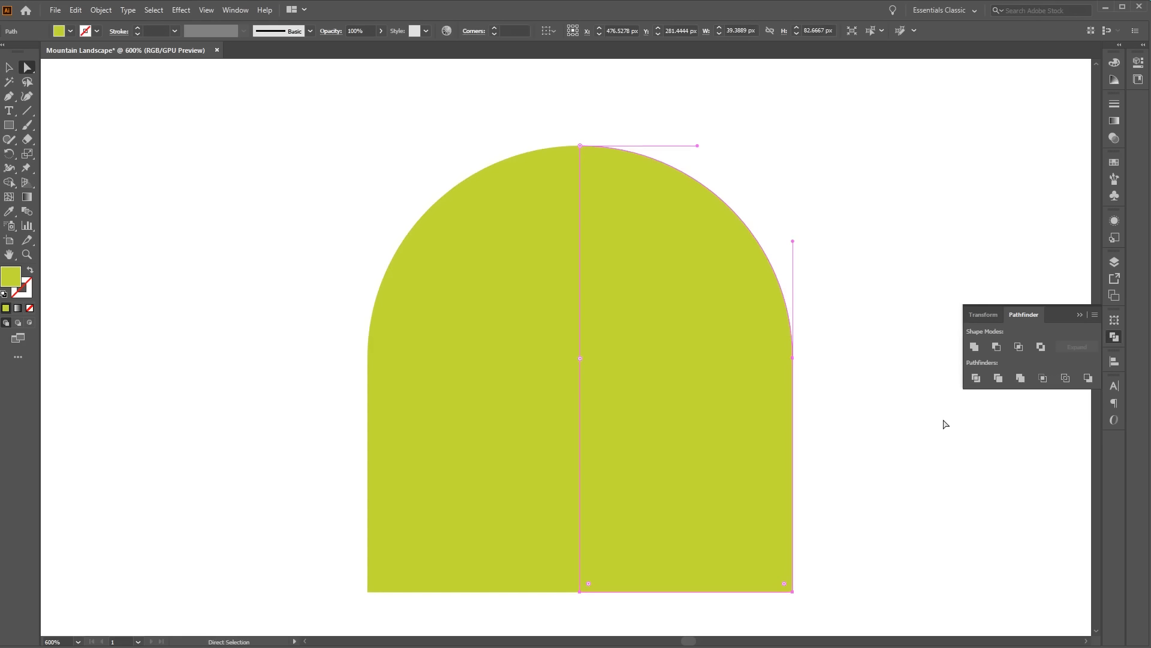
click(866, 453)
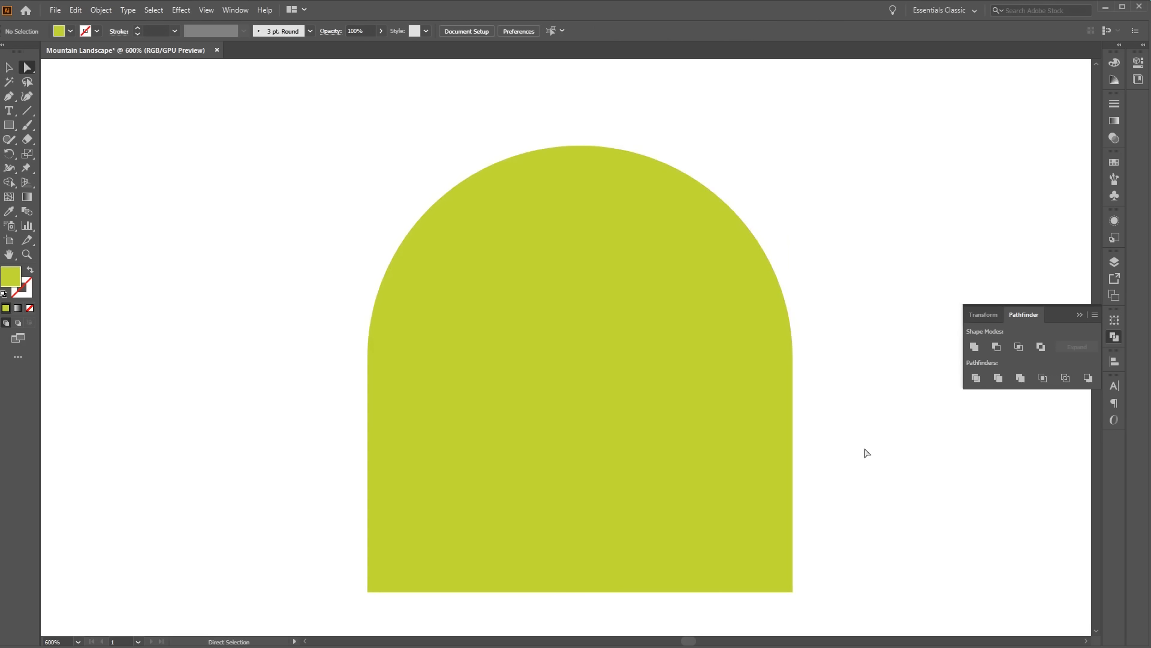
Fill the left half of the bush with the darker green #9baf35
click(536, 323)
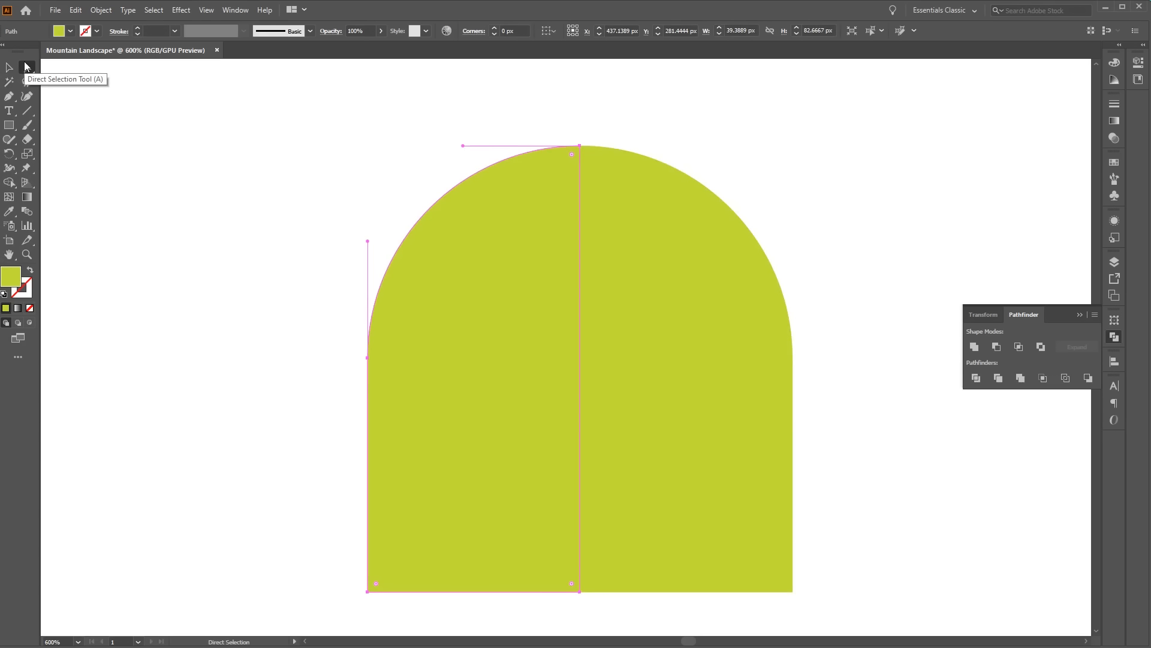
double_click(11, 277)
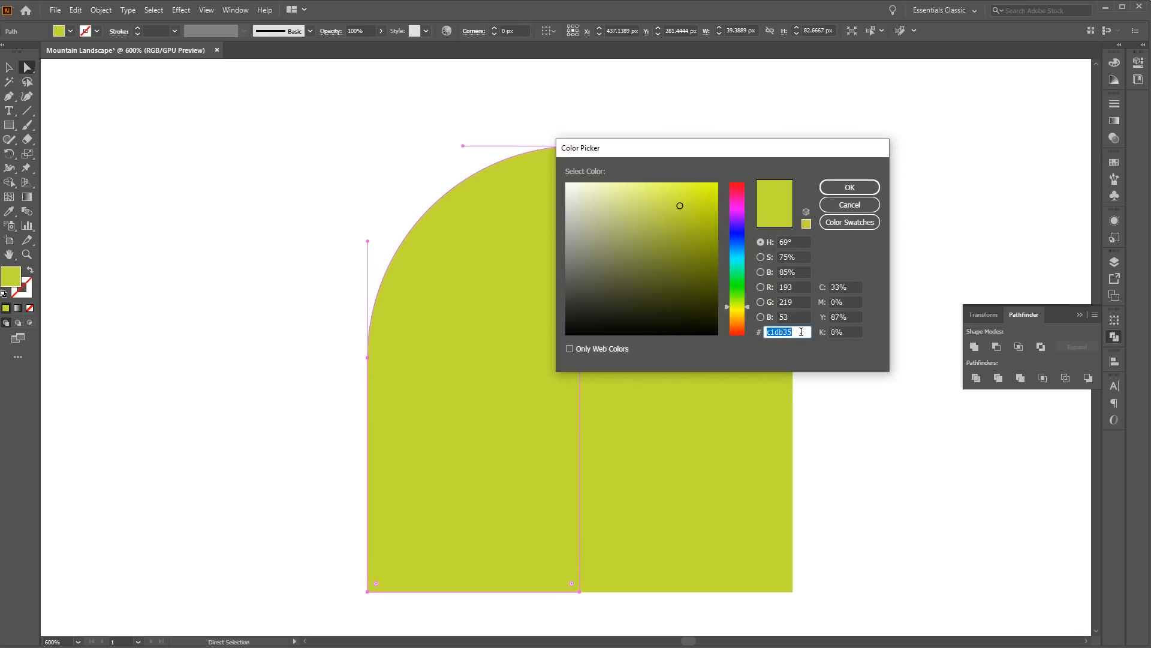
text(9baf35)
key(Return)
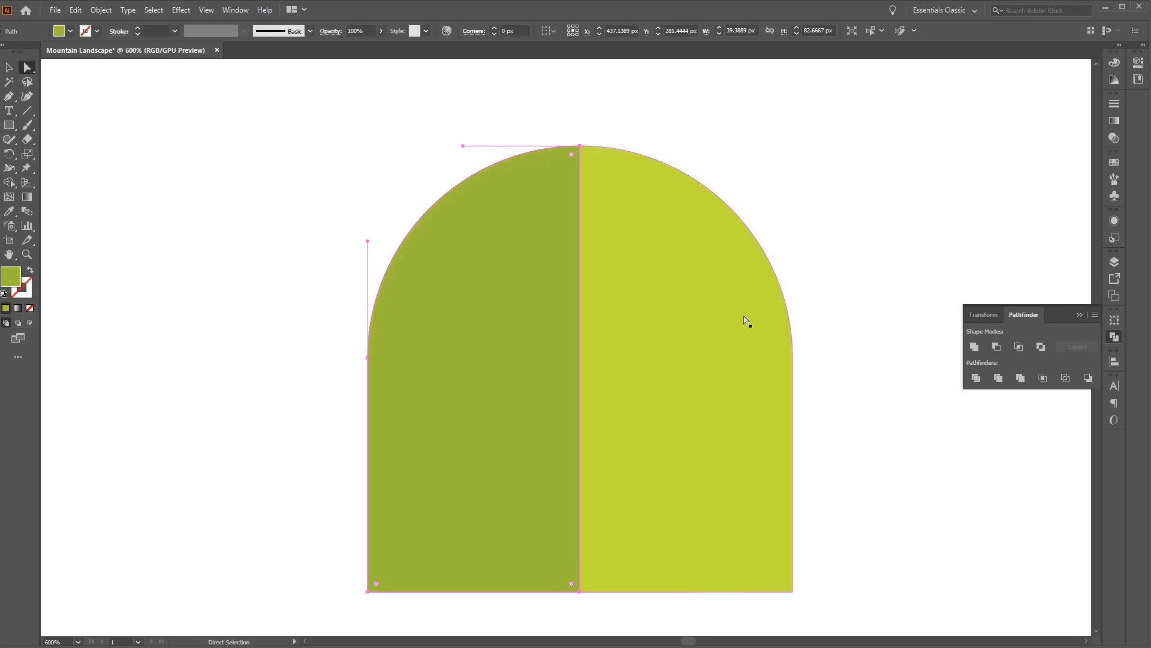
click(913, 243)
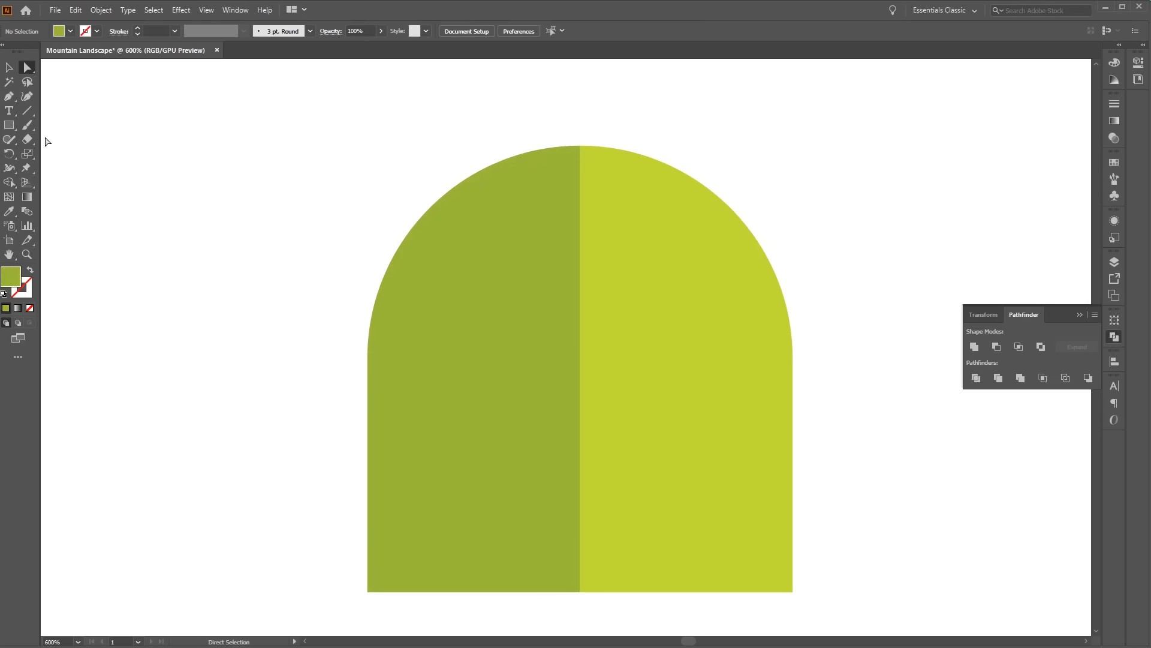
Draw three small green circles about 5.5 px wide, scattered over the light right half of the bush
drag(9, 125, 73, 157)
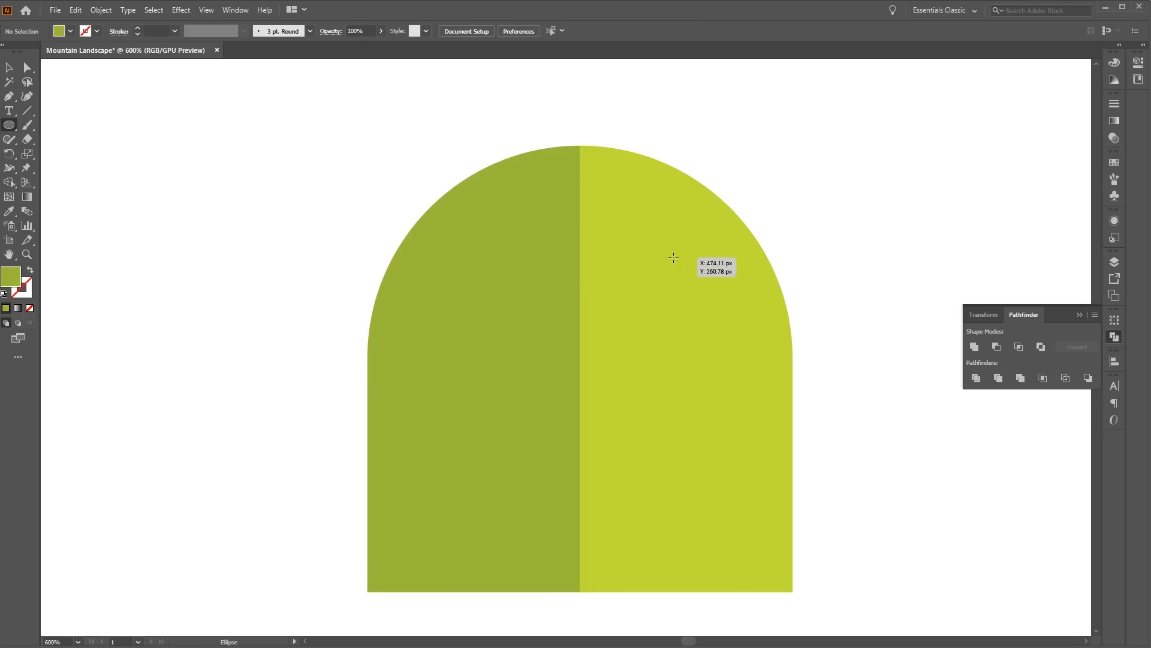
drag(653, 234, 681, 261)
drag(715, 358, 745, 387)
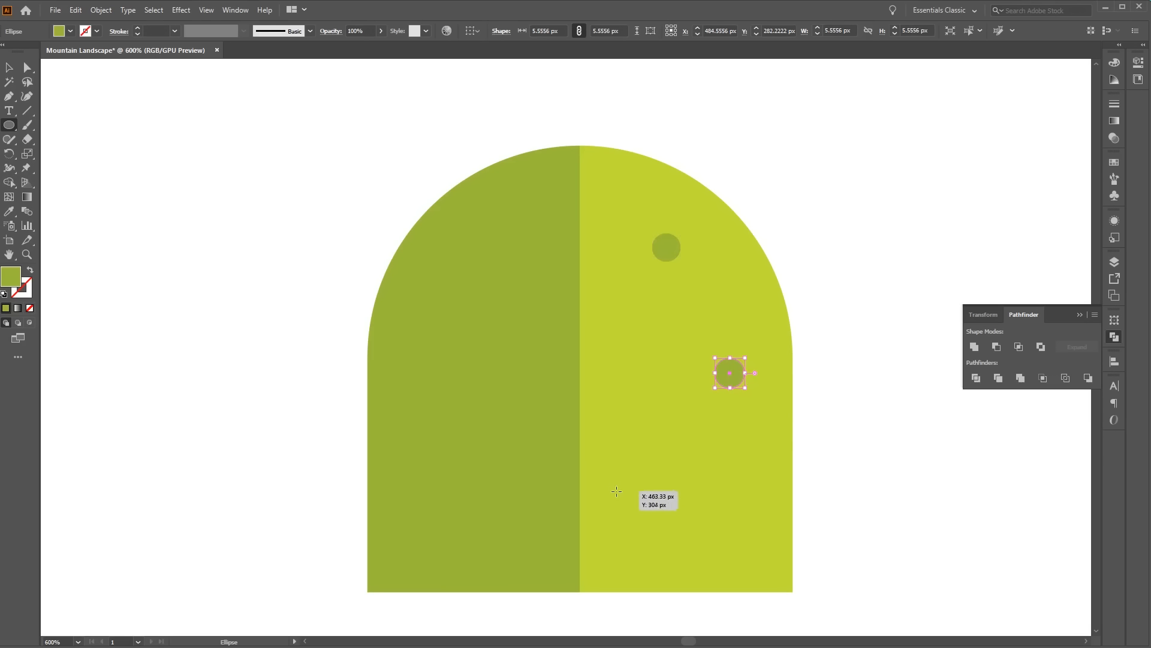
drag(624, 491, 658, 526)
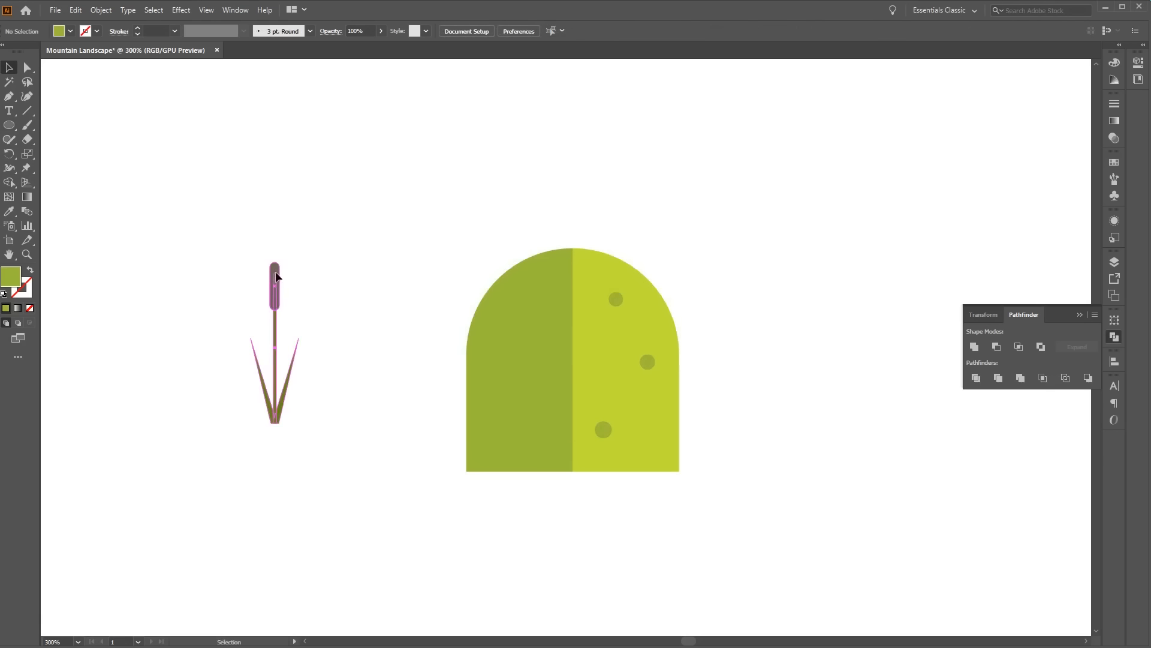
Place the bush with a smaller copy above the lake's left end and three cattails above its right part
mouse_move(276, 277)
mouse_down()
mouse_move(263, 328)
mouse_move(274, 336)
mouse_up()
drag(479, 197, 755, 479)
drag(625, 390, 634, 386)
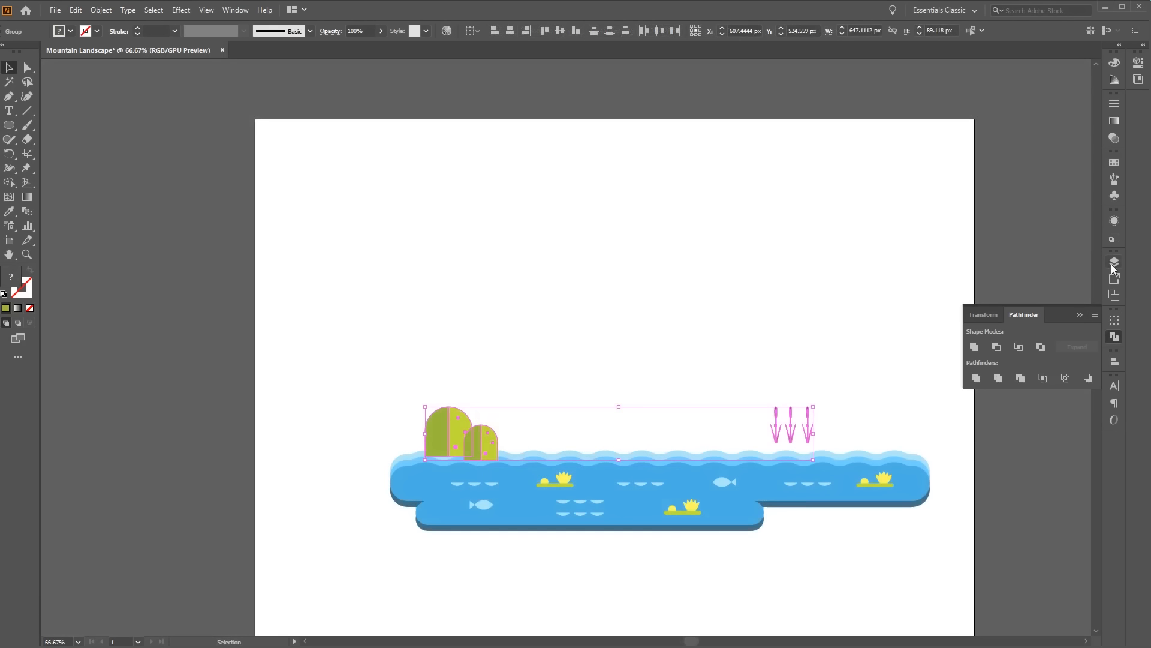
Unlock the main layer and transfer the bushes and cattails from the lake layer onto it, in the same place
click(1114, 264)
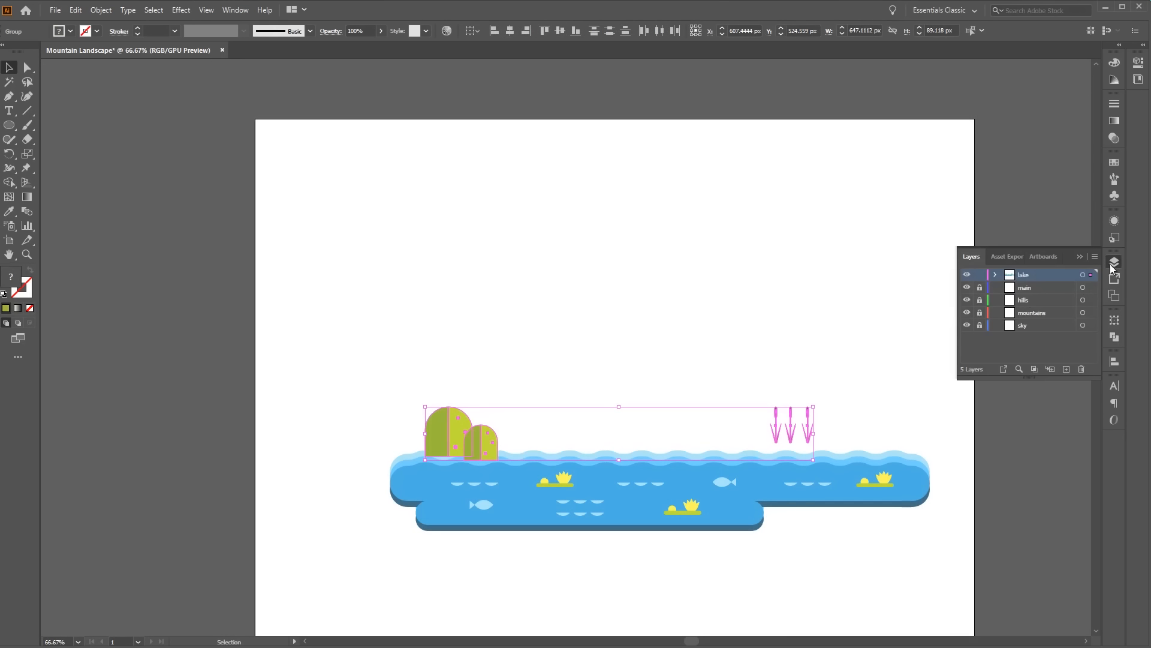
click(1046, 288)
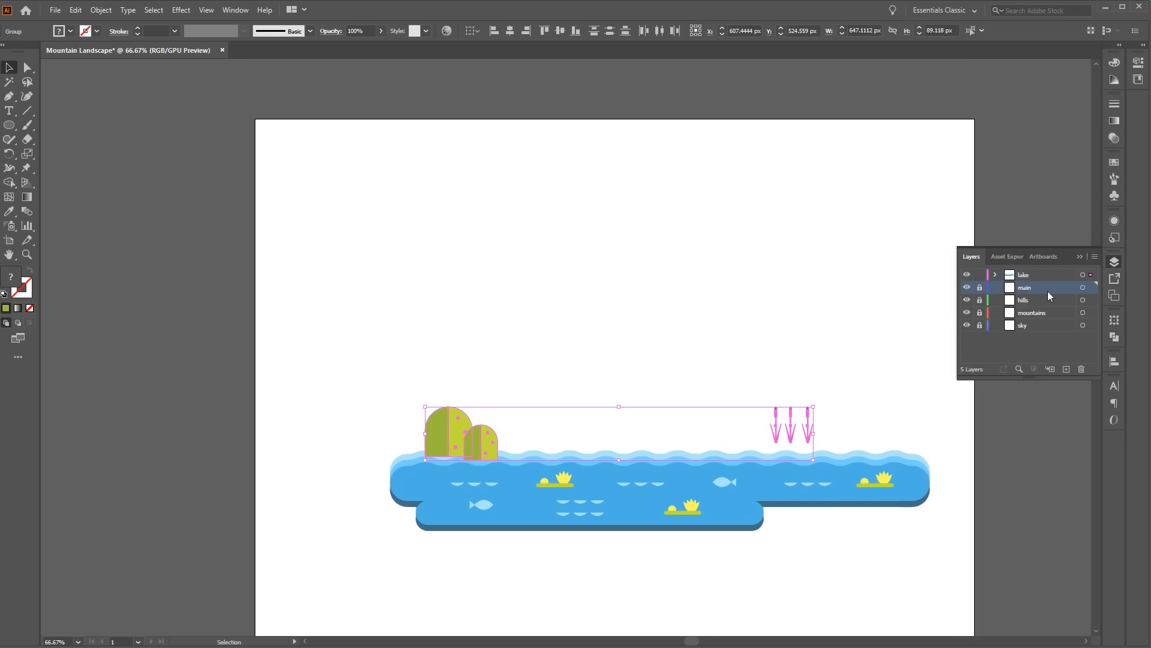
click(980, 289)
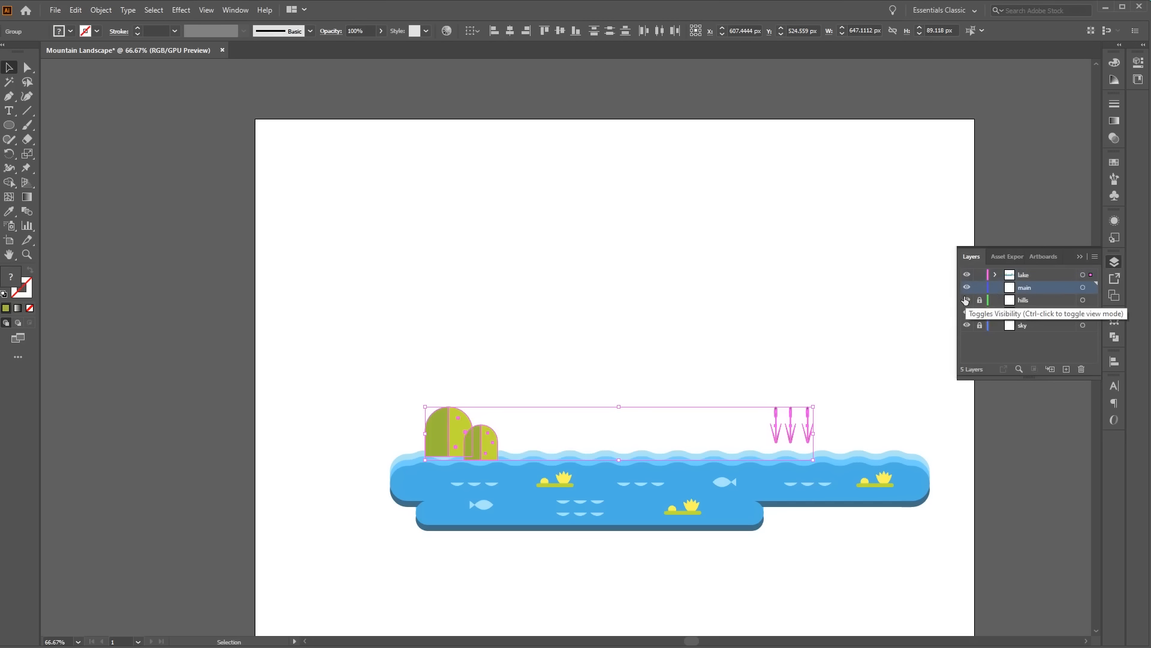
key(Delete)
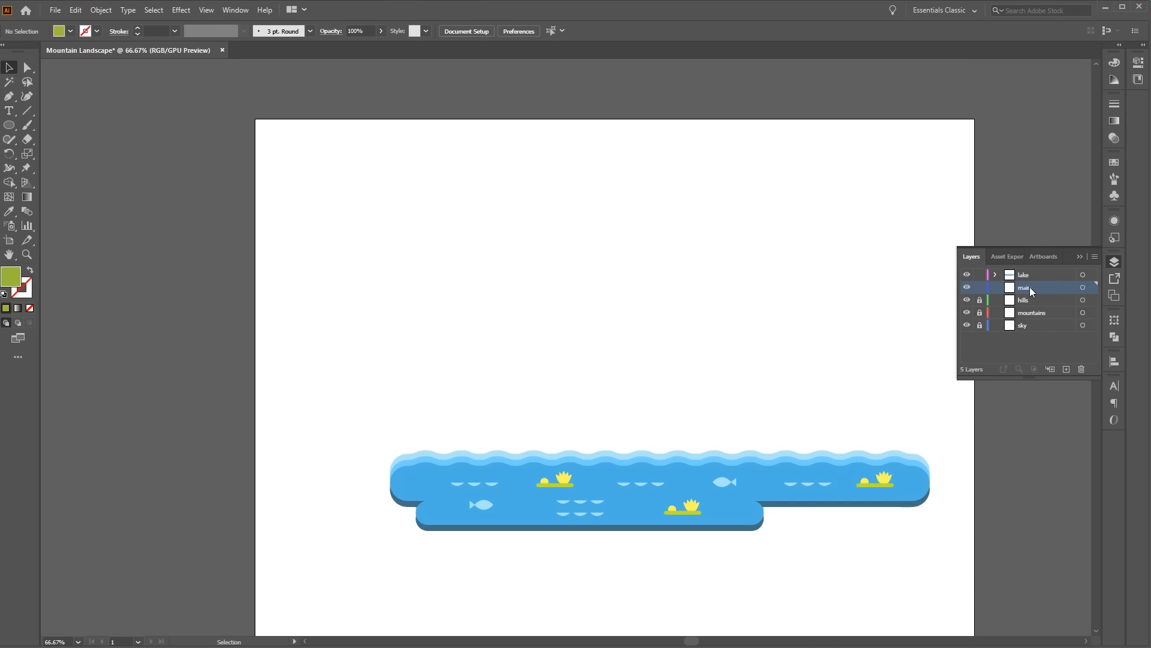
key(ctrl+f)
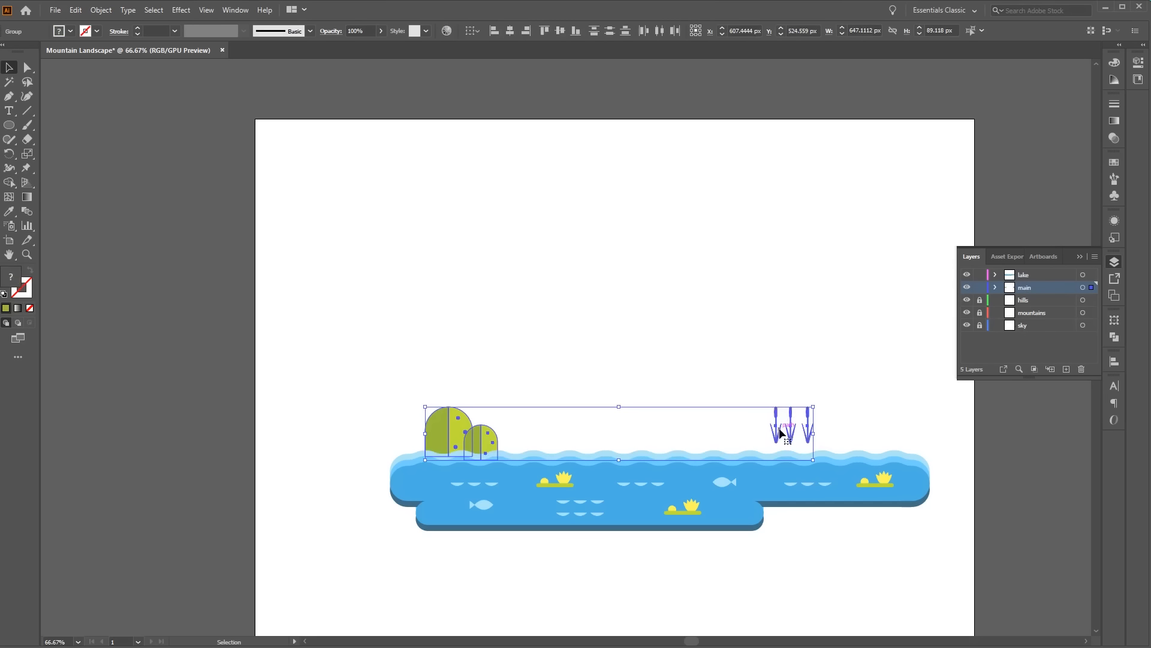
Arrange four cattails in an evenly spaced row standing on the right part of the lake's upper edge
mouse_move(778, 424)
mouse_down()
mouse_move(797, 341)
mouse_move(803, 441)
mouse_move(790, 375)
mouse_move(791, 449)
mouse_move(797, 408)
mouse_move(797, 435)
mouse_up()
click(772, 403)
drag(776, 380, 837, 430)
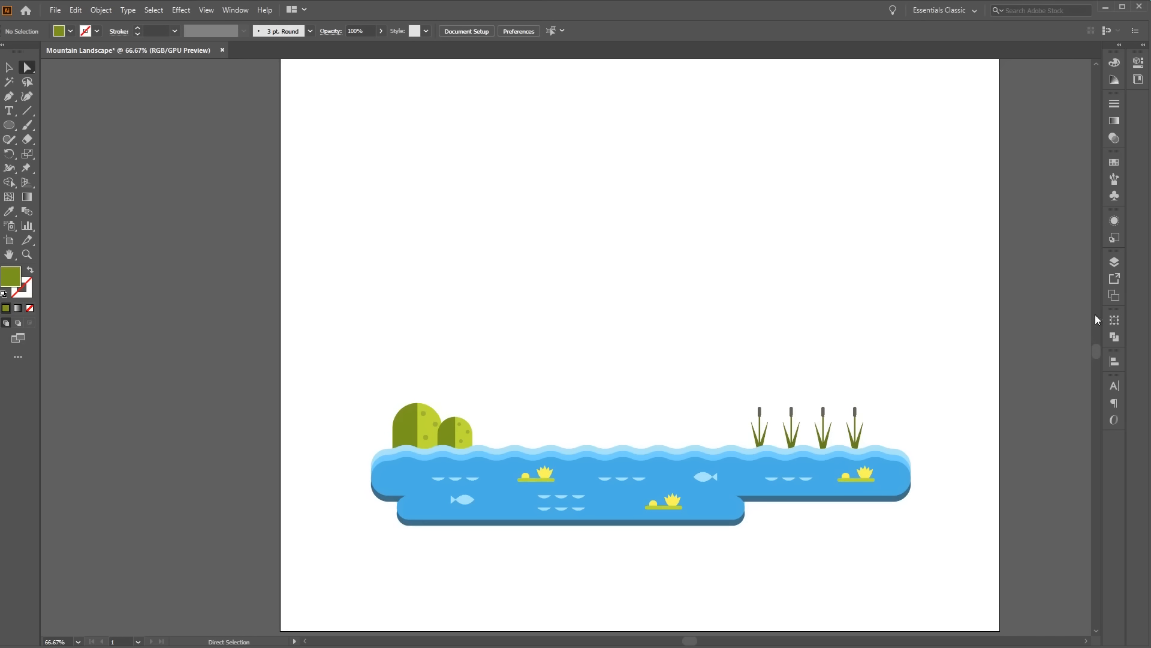
Draw a long yellow-green rectangle about 1075 × 57 px on the main layer, just above the lake's waves
click(1116, 264)
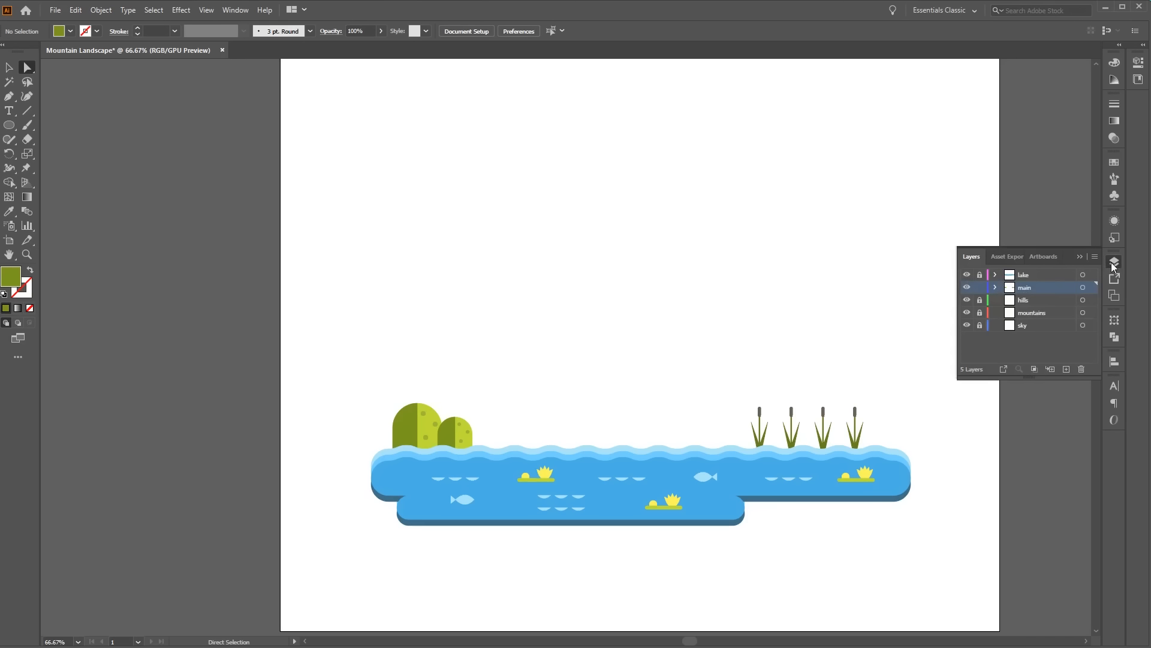
drag(9, 125, 65, 126)
click(68, 130)
drag(355, 411, 1000, 444)
Fully round the corners of the long green rectangle and move it up and left, clear of the bushes and cattails
click(27, 68)
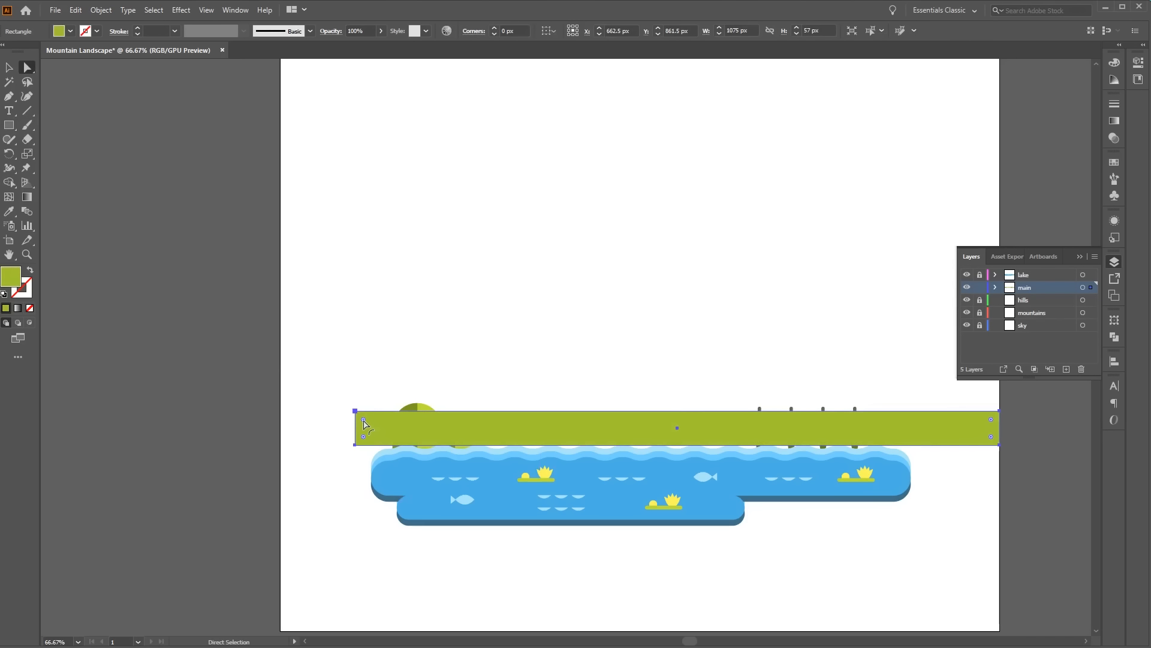
drag(364, 425, 758, 468)
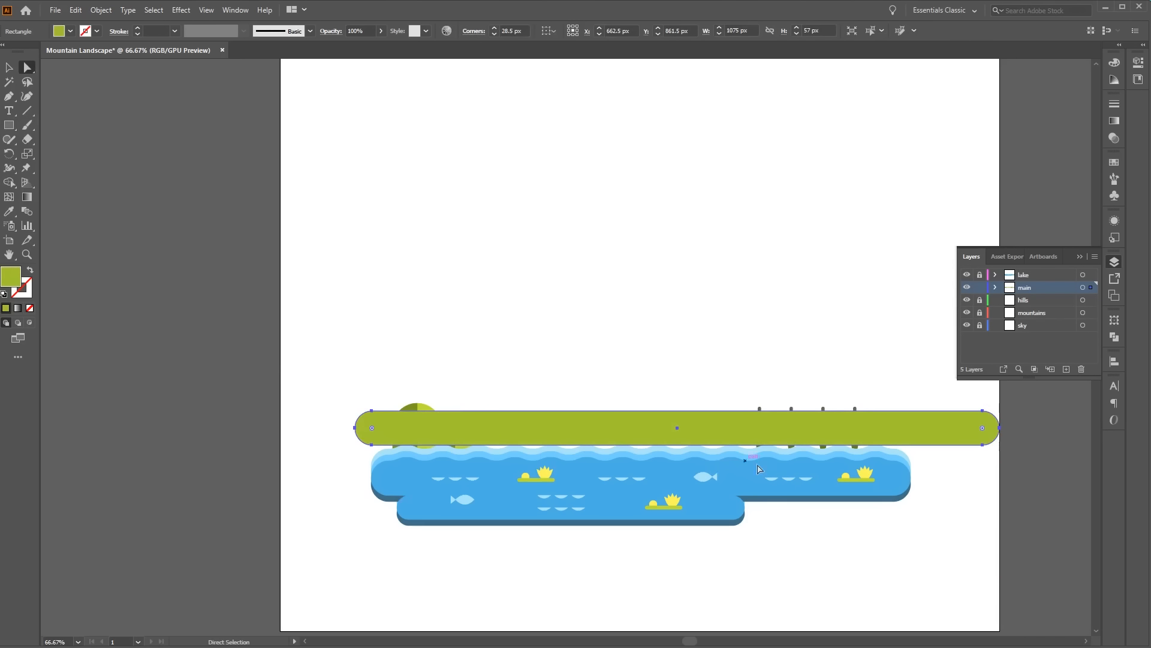
key(v)
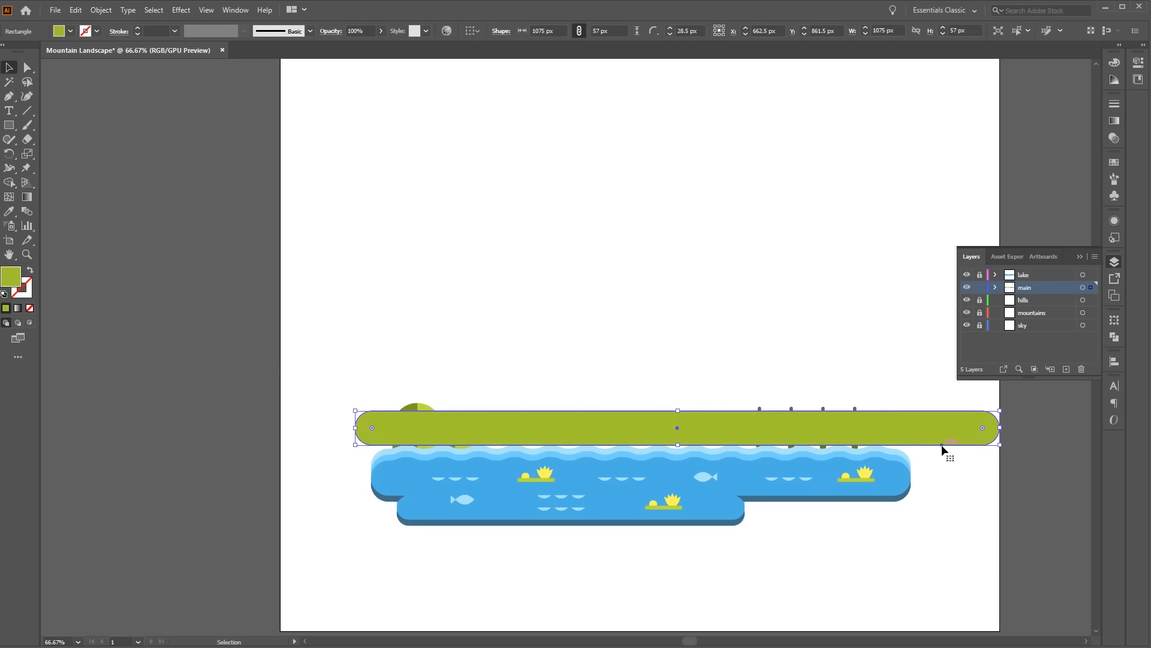
drag(942, 436, 875, 303)
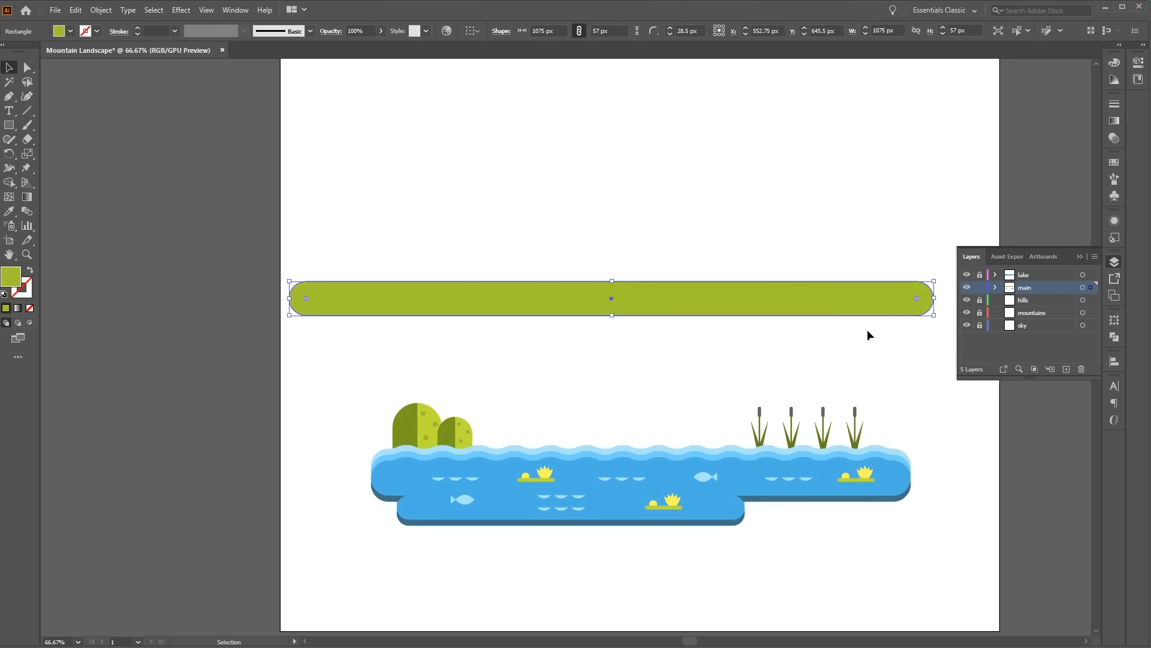
Place a dark blue copy of the rounded green bar 10 px lower behind the original and group the two bars
key(a)
key(v)
key(shift+alt+Down)
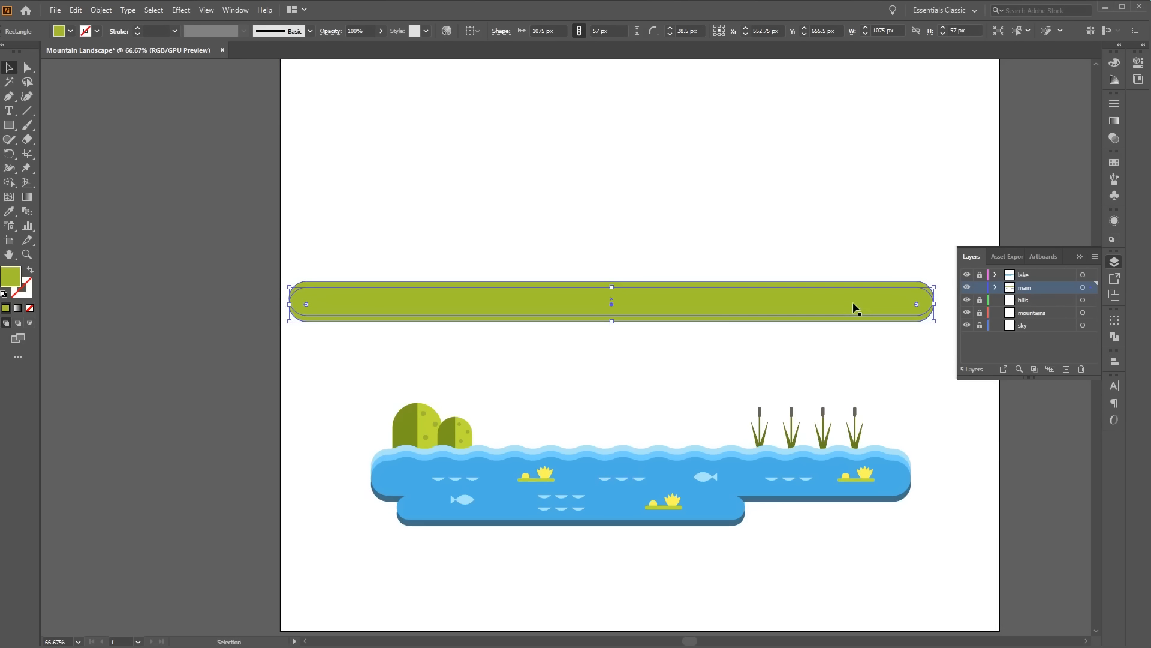
double_click(9, 282)
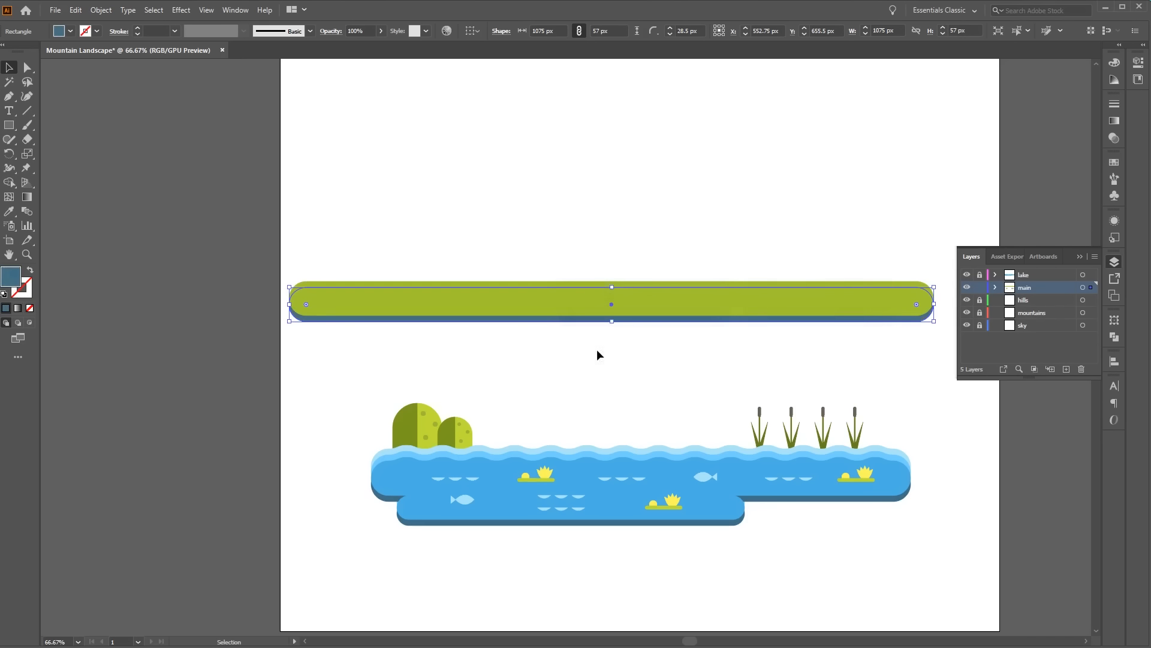
drag(473, 229, 626, 363)
key(a)
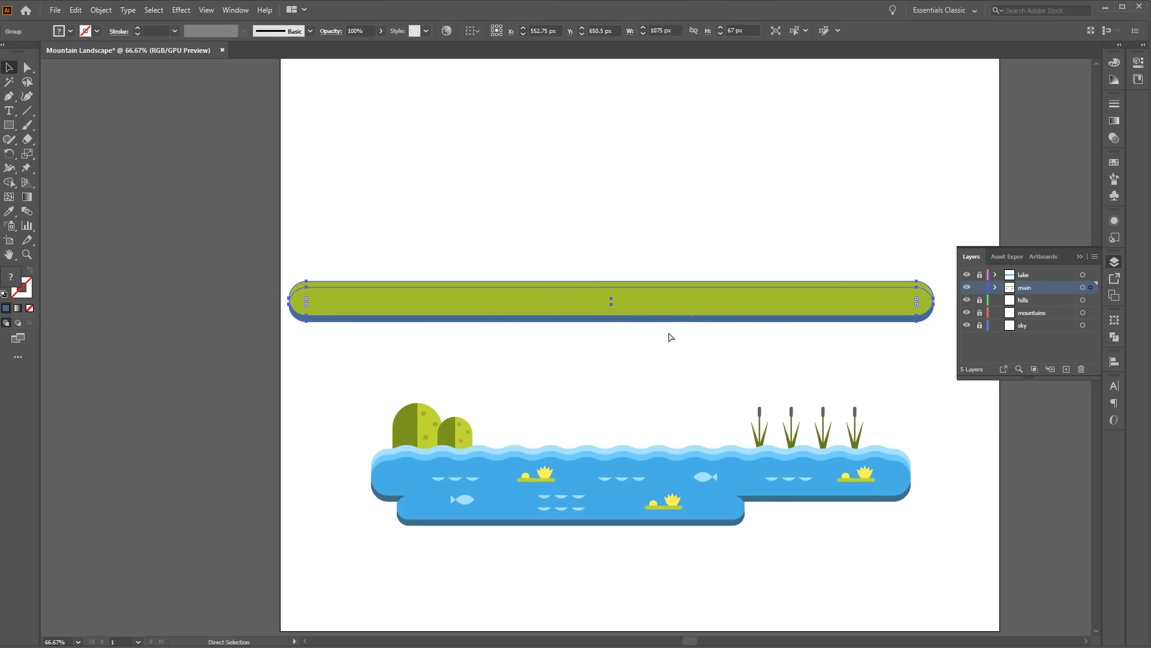
Send the grouped green bar to the back and move it behind the bushes and cattails, along the lake's upper edge
key(v)
drag(704, 300, 717, 324)
right_click(718, 325)
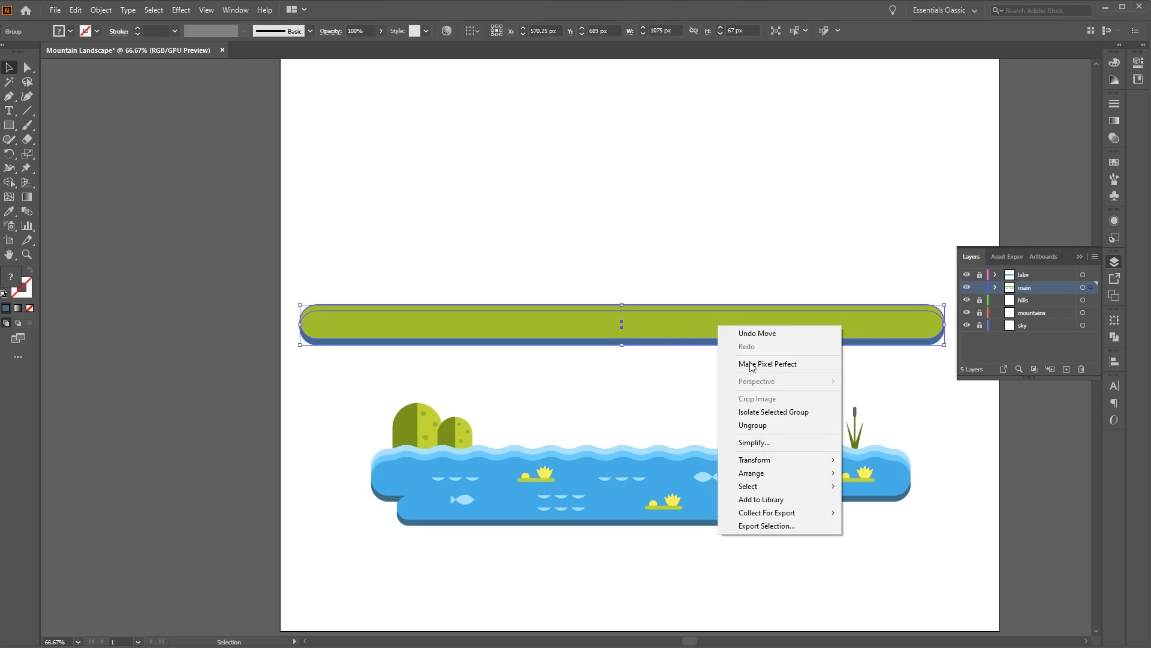
mouse_move(795, 476)
click(912, 513)
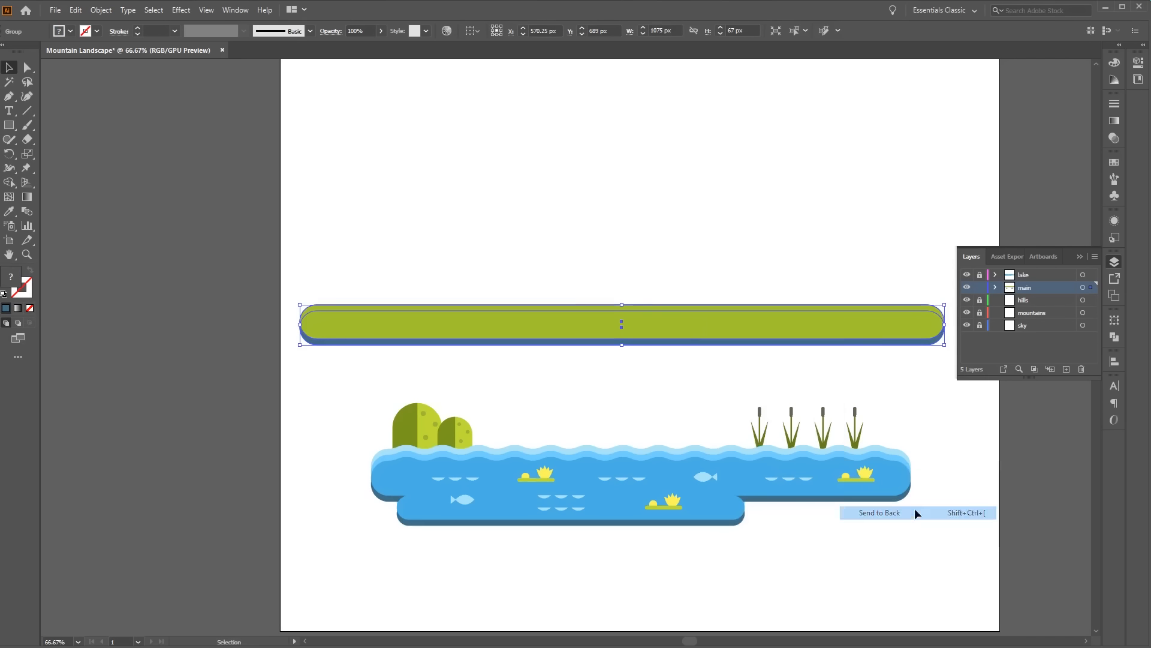
drag(873, 331, 886, 451)
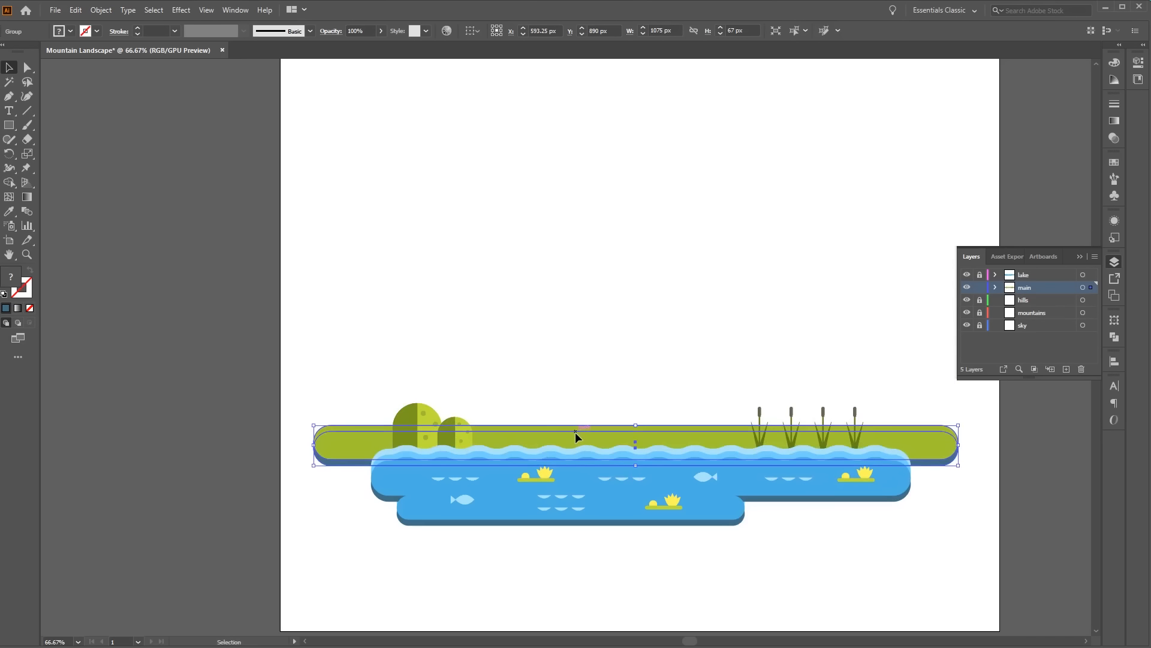
drag(574, 432, 577, 429)
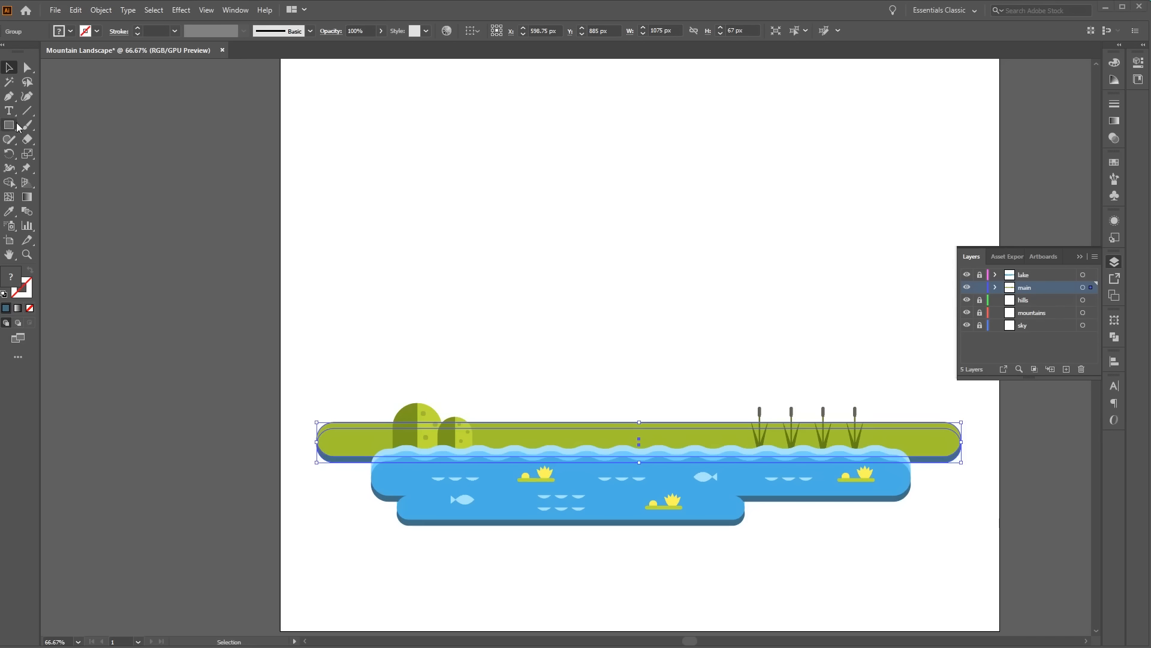
Draw a triangle with the Star tool and form a row of four small dark green grass blades on the ground, left of the bushes
drag(9, 125, 65, 183)
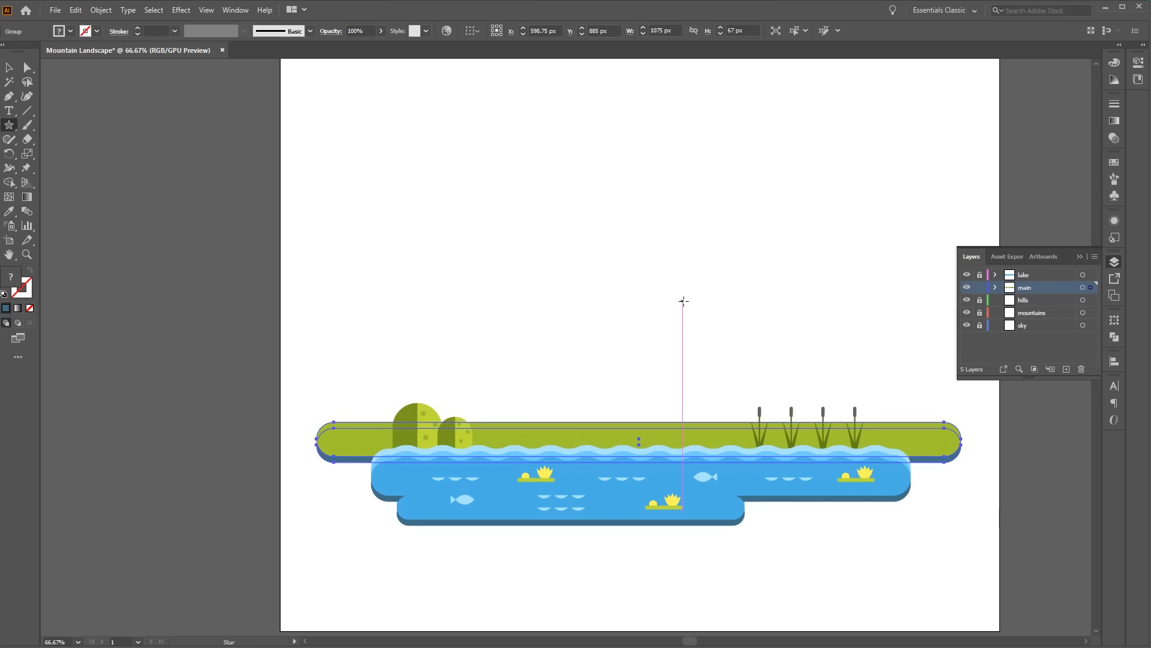
key(ctrl+plus)
key(ctrl+plus)
key(ctrl+plus)
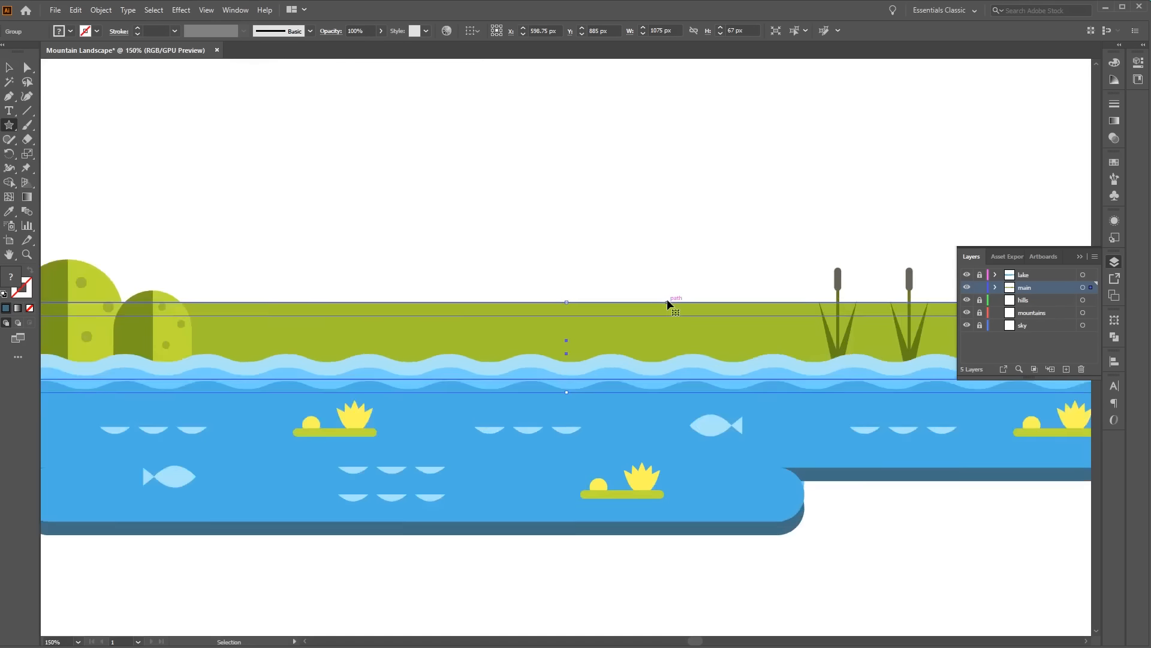
key(space)
drag(380, 265, 627, 414)
drag(447, 354, 760, 377)
mouse_move(767, 376)
mouse_down()
mouse_move(751, 357)
mouse_move(780, 403)
mouse_move(766, 395)
mouse_up()
key(Up)
key(Up)
key(Down)
key(Down)
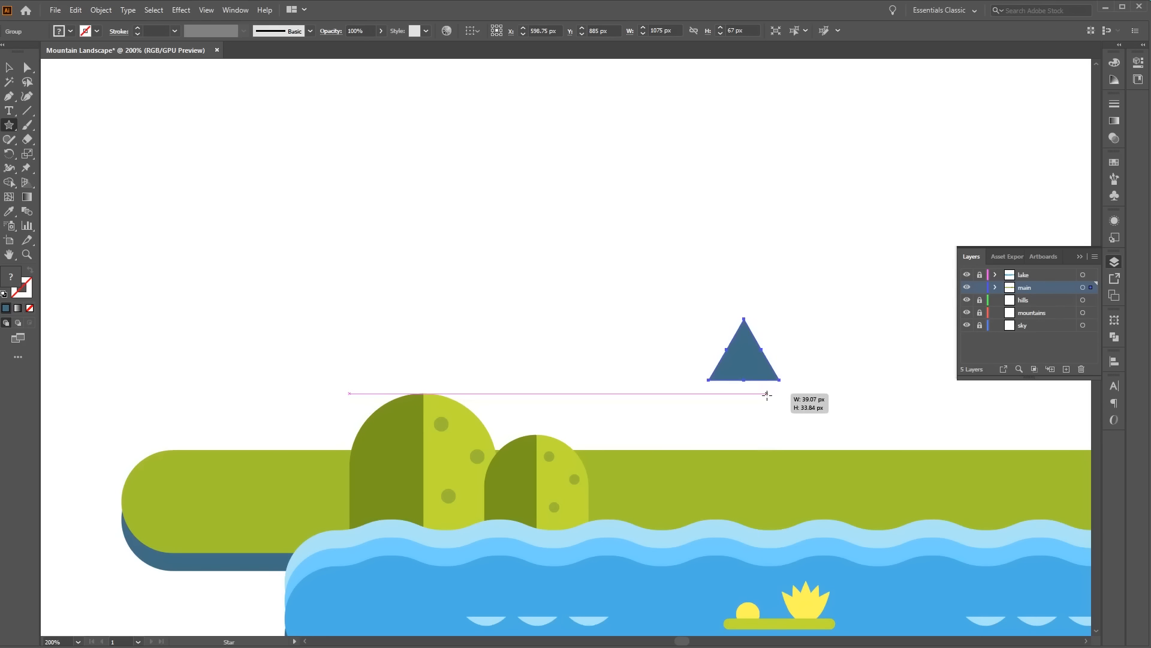
mouse_move(523, 352)
mouse_down()
mouse_move(590, 362)
mouse_move(531, 260)
mouse_move(289, 346)
mouse_move(301, 375)
mouse_up()
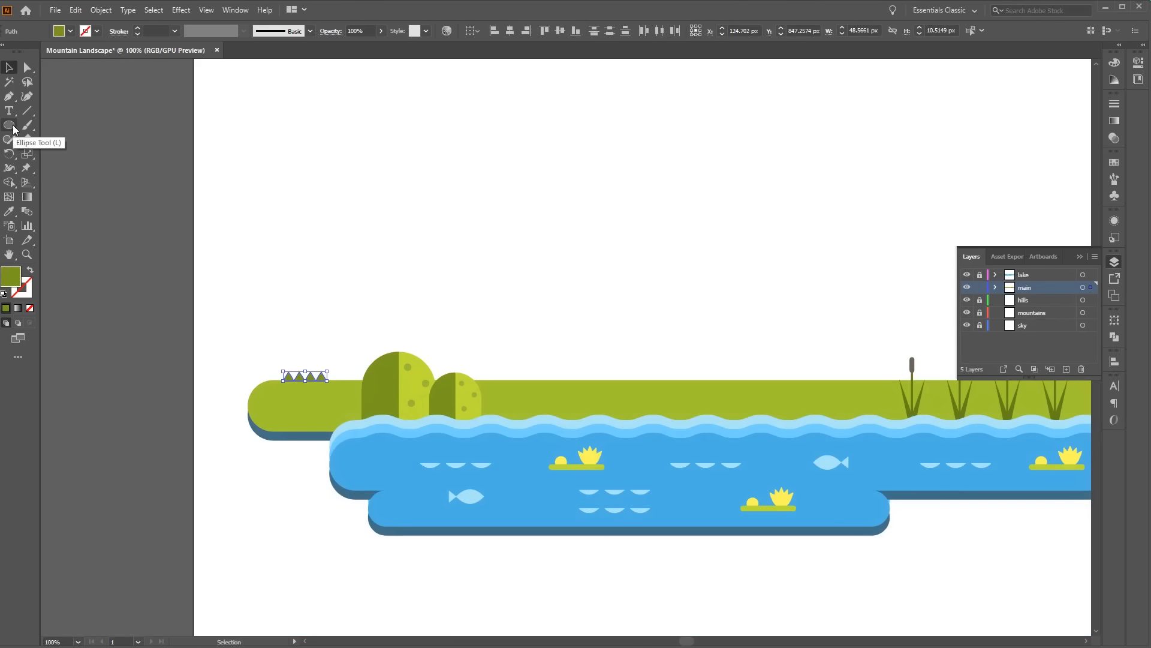
Draw a circle about 100 px in diameter above the ground, right of the bushes, and fill it with dark grey-brown
click(10, 126)
drag(665, 262, 744, 350)
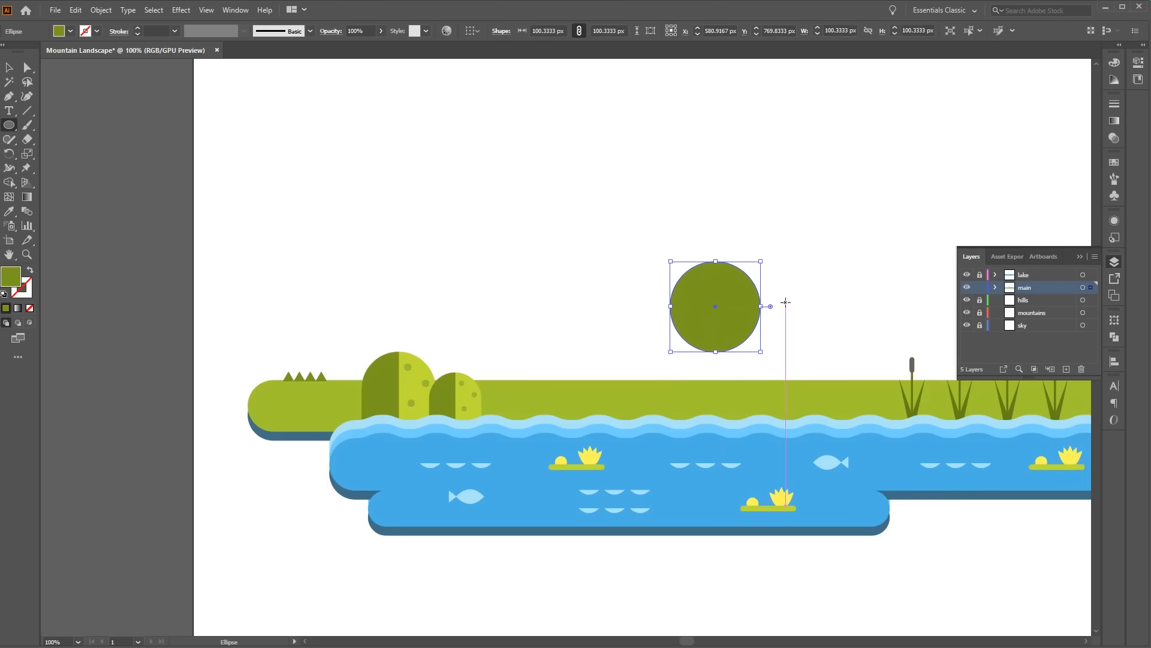
double_click(17, 280)
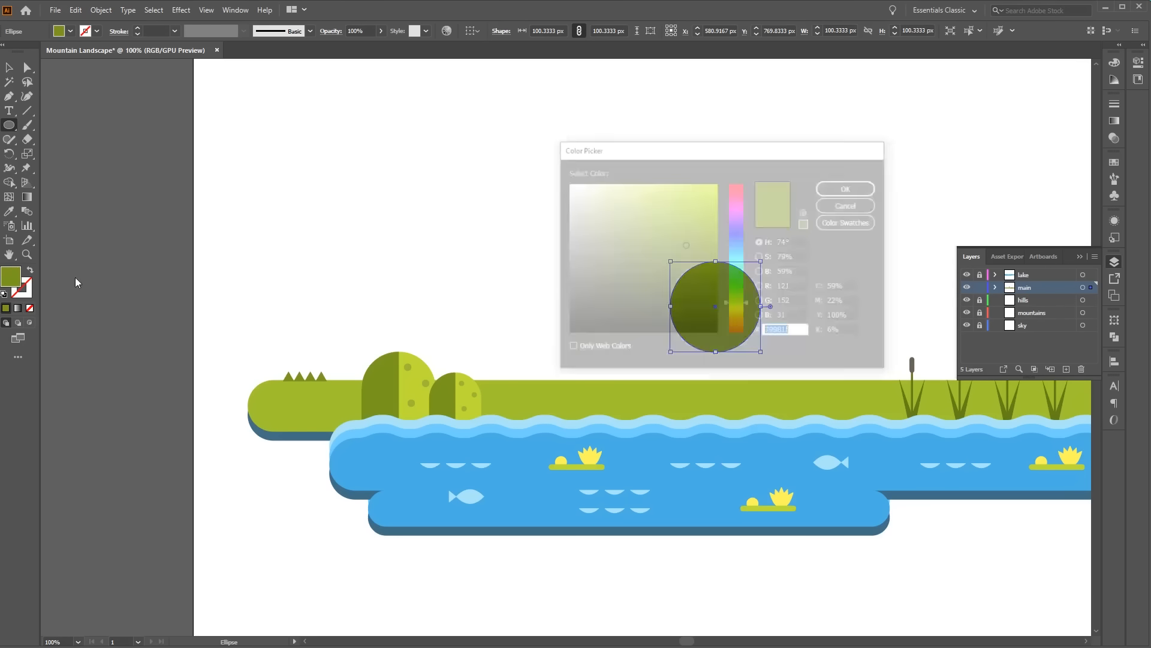
click(794, 331)
drag(794, 329, 750, 335)
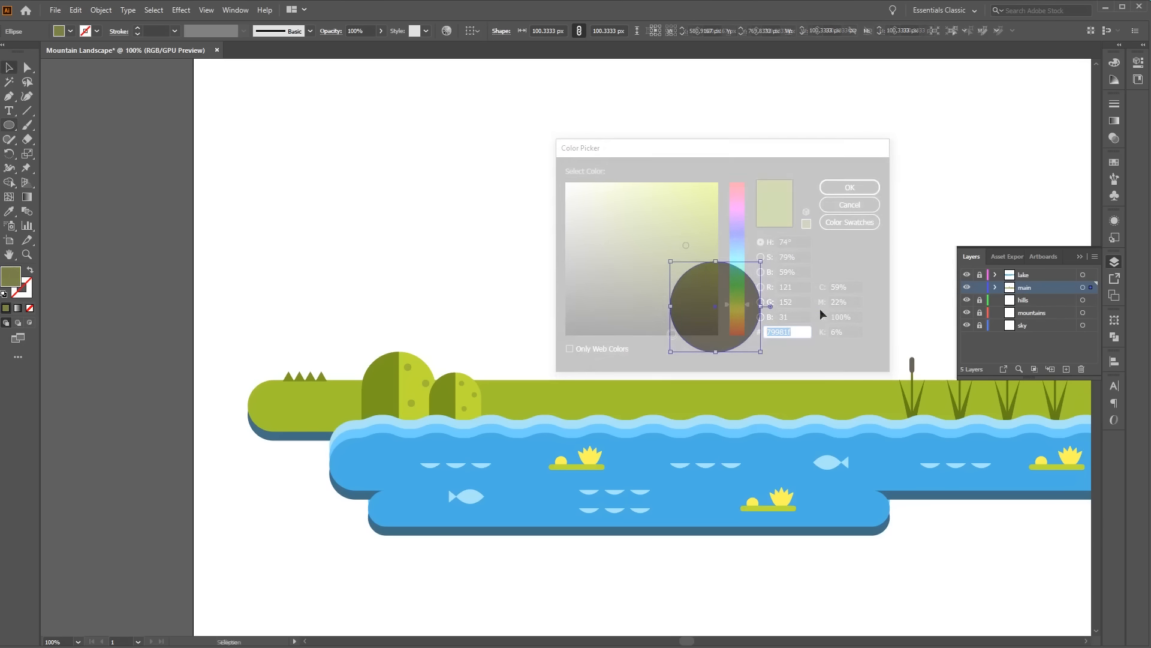
click(820, 309)
click(748, 300)
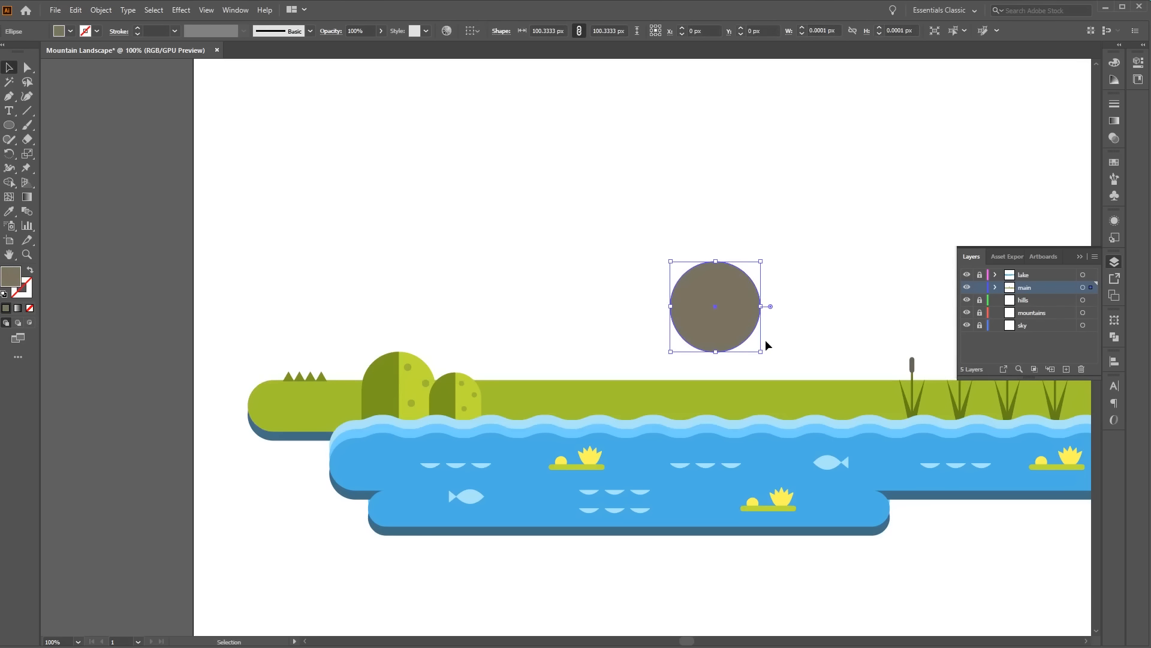
Duplicate the grey-brown circle, scale the copy to about 69 px, and overlap it on the original's right side in a lighter shade
key(a)
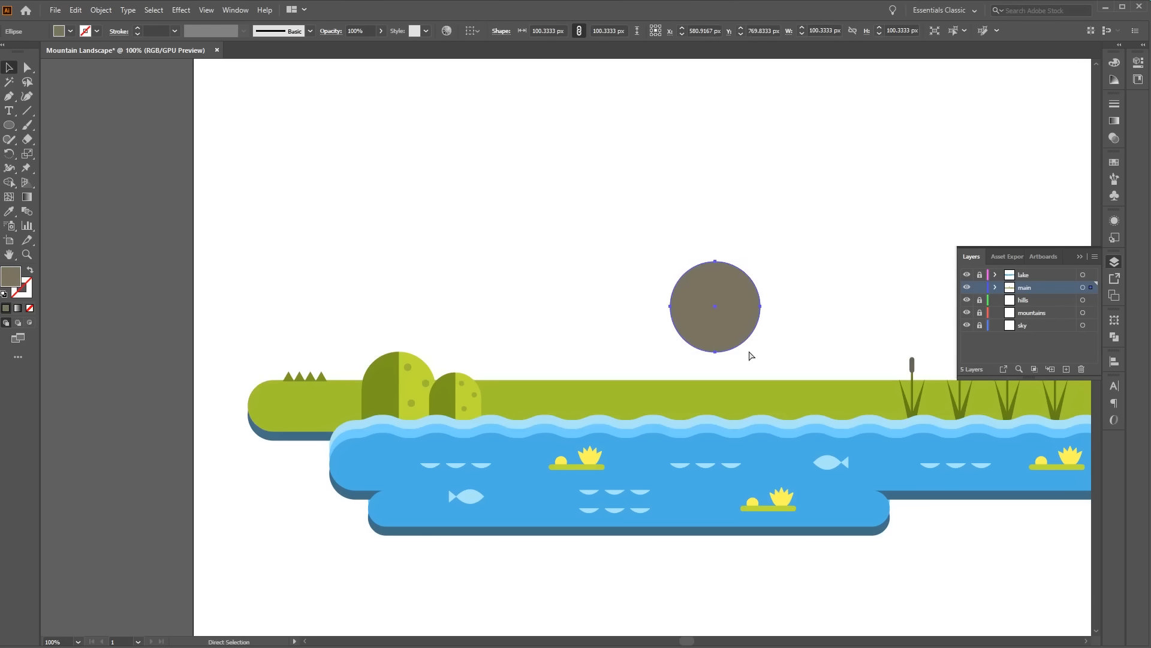
key(ctrl+c)
key(ctrl+v)
key(v)
drag(609, 346, 862, 314)
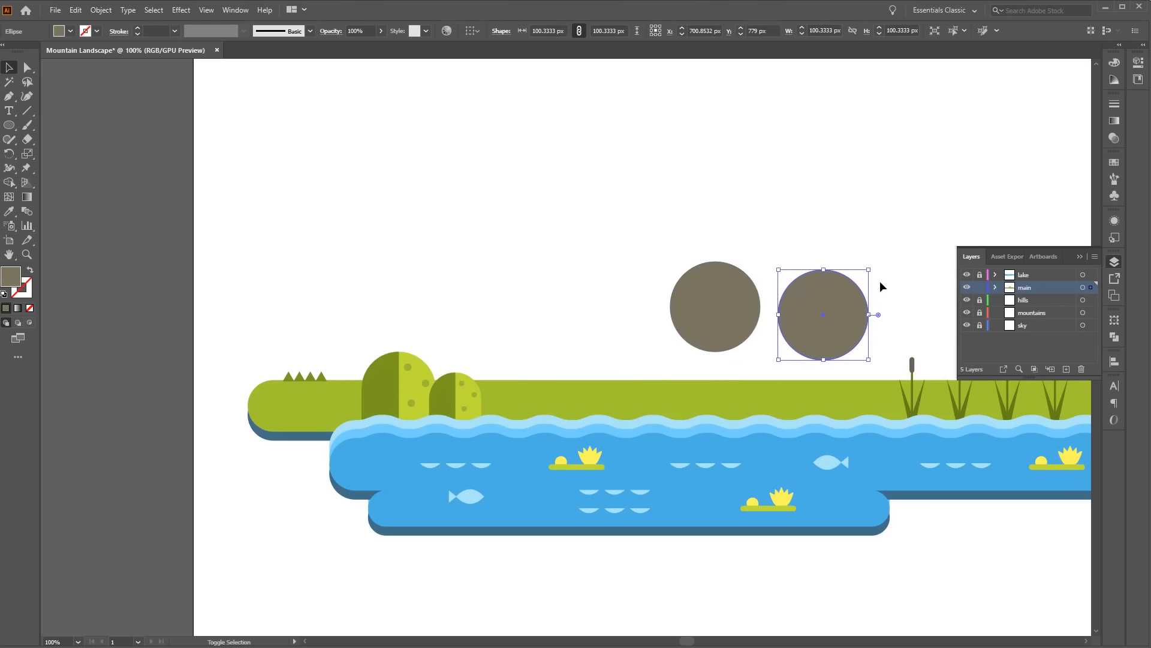
drag(868, 270, 832, 310)
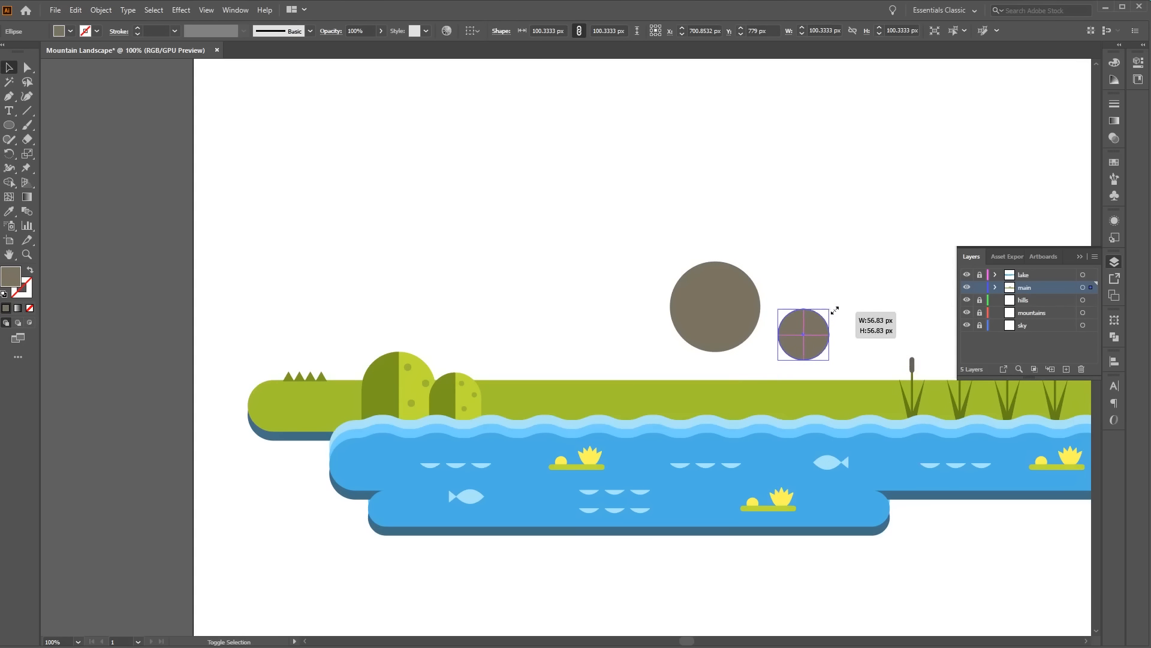
drag(833, 310, 842, 300)
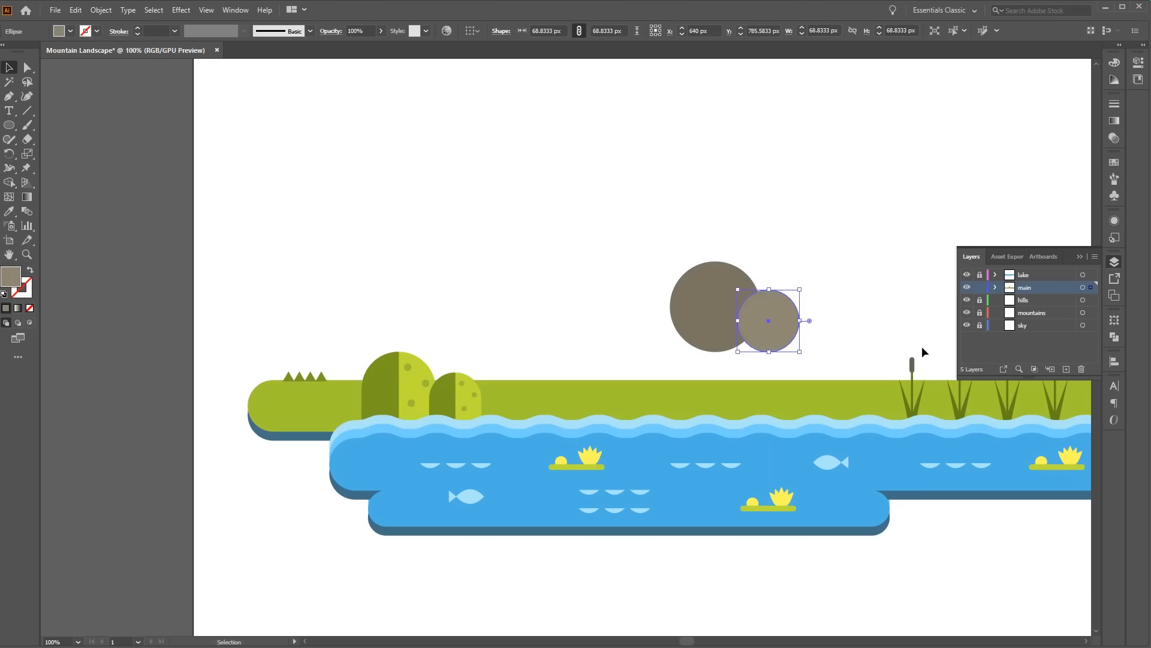
click(923, 346)
Cut both grey-brown circles into half circles by deleting their bottom anchor points
click(27, 68)
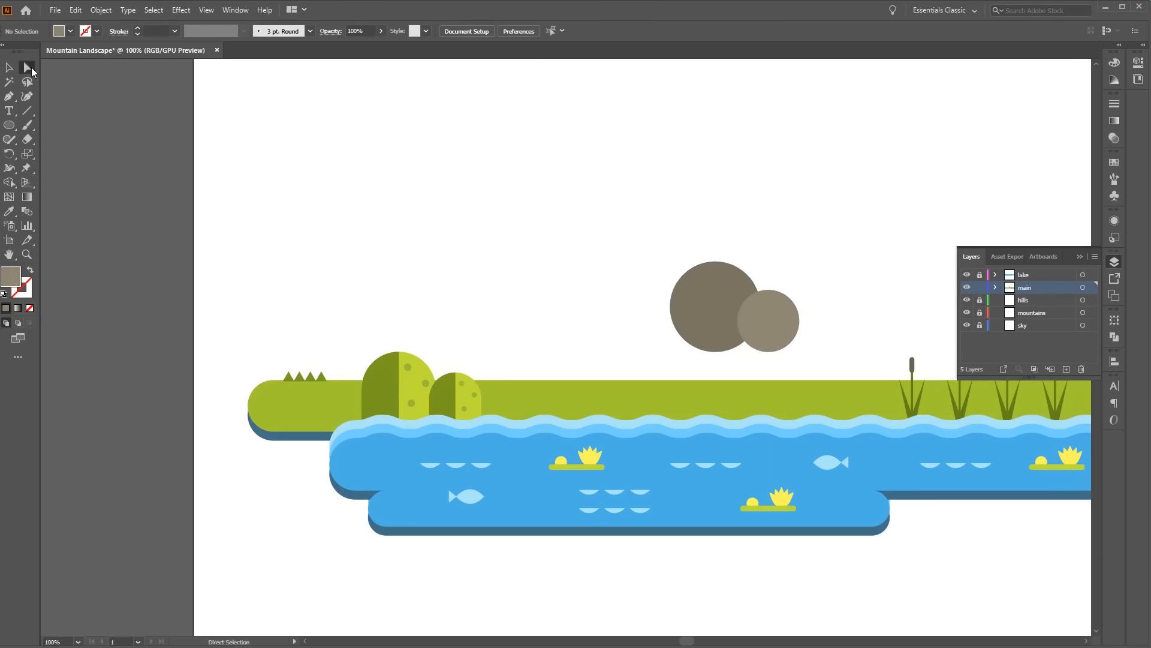
click(716, 353)
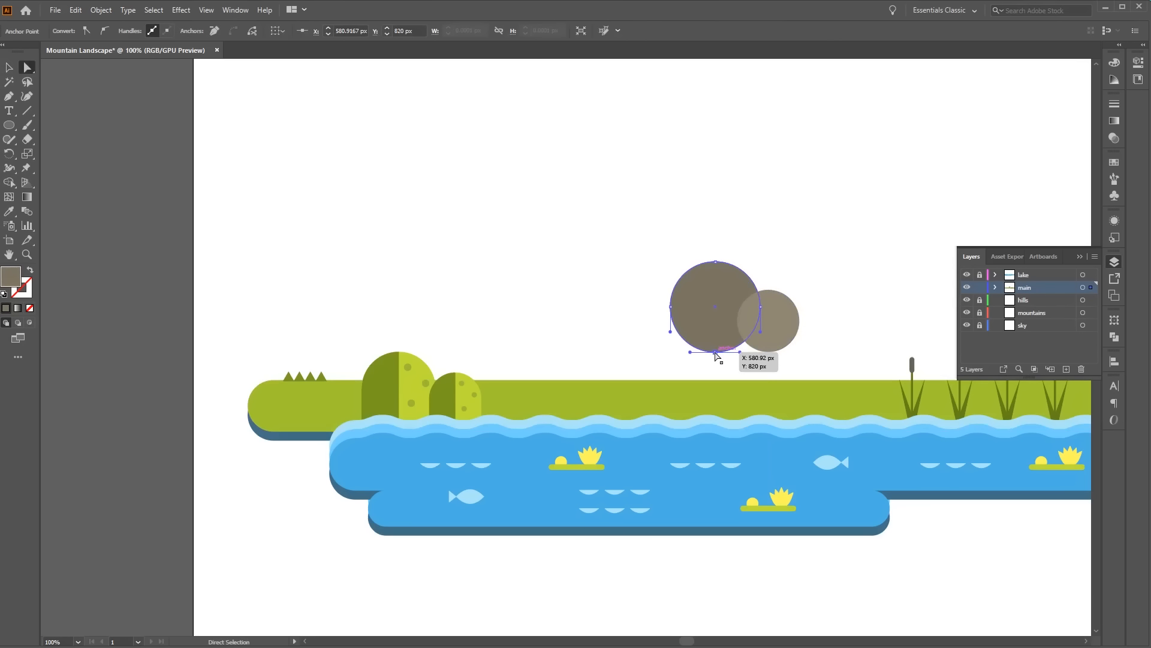
key(Delete)
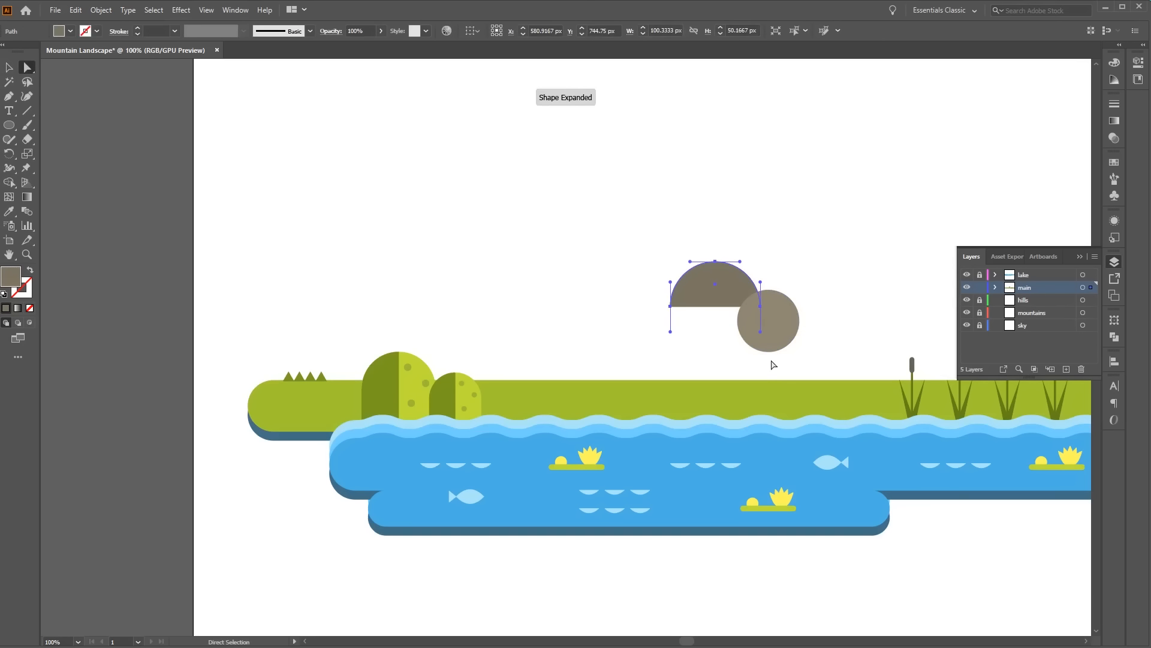
click(770, 353)
key(Delete)
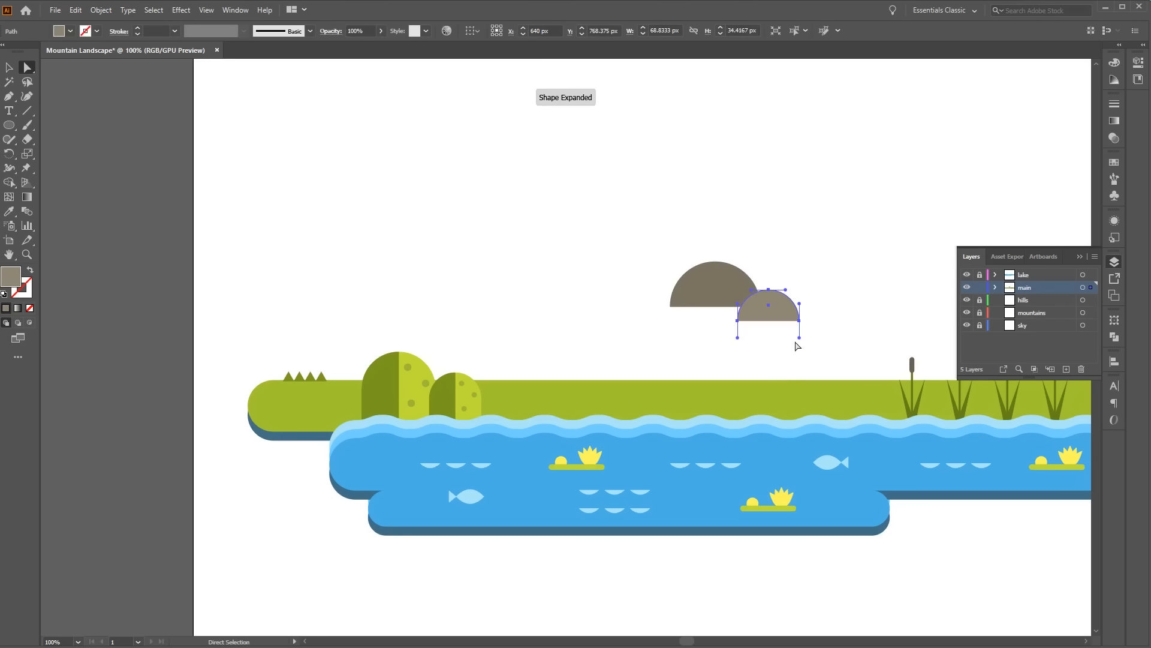
Line up the two half circles on one base and distribute rock copies along the ground's upper edge among rows of grass
key(v)
click(787, 348)
drag(739, 286, 724, 296)
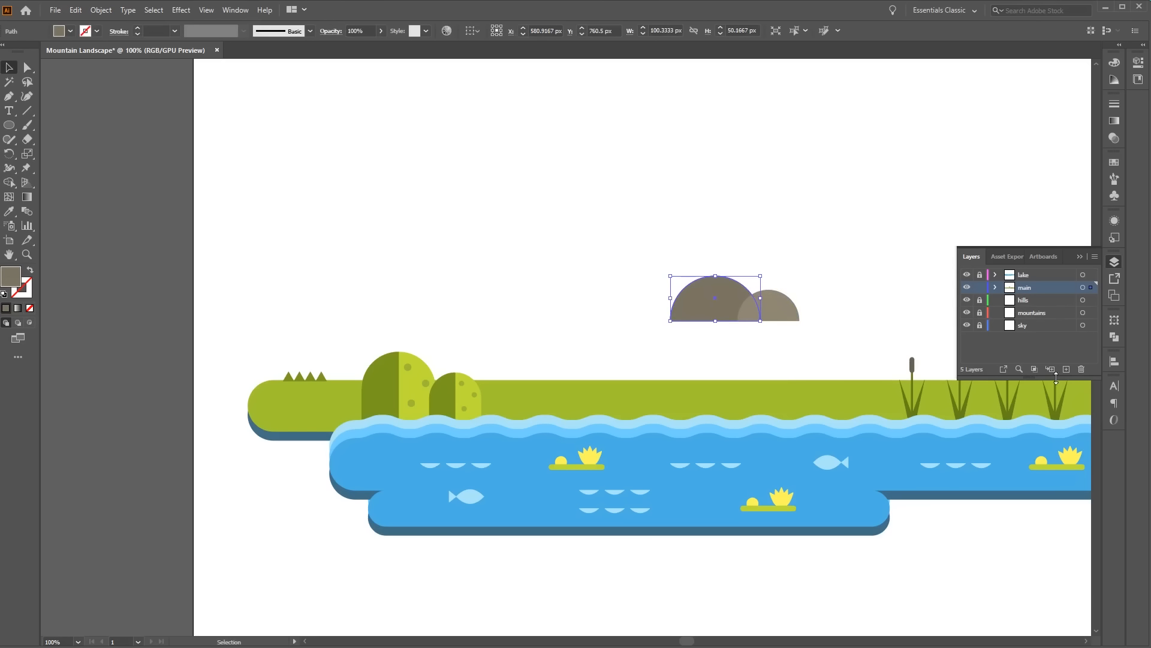
click(1114, 337)
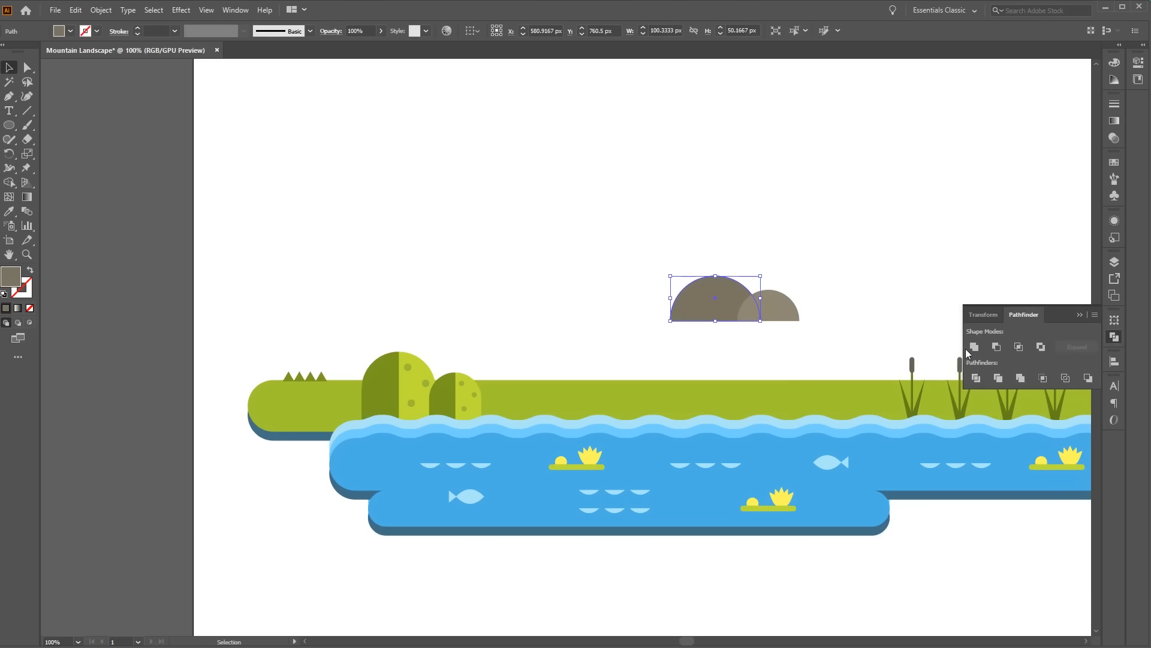
click(833, 309)
click(778, 307)
click(882, 319)
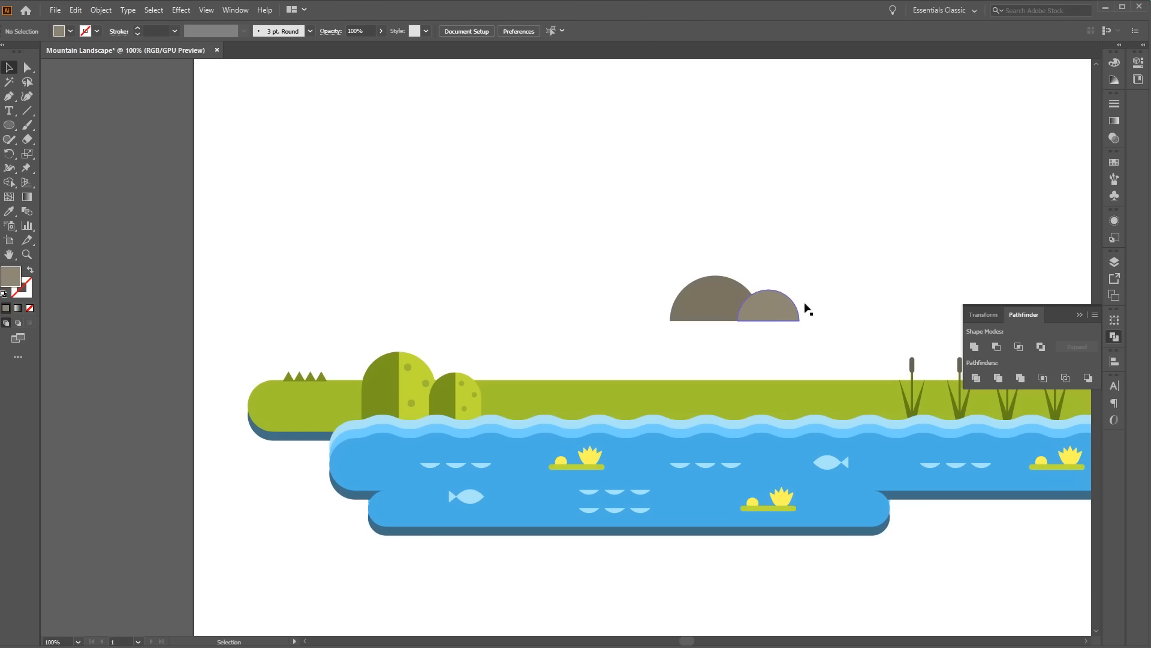
drag(816, 234, 620, 370)
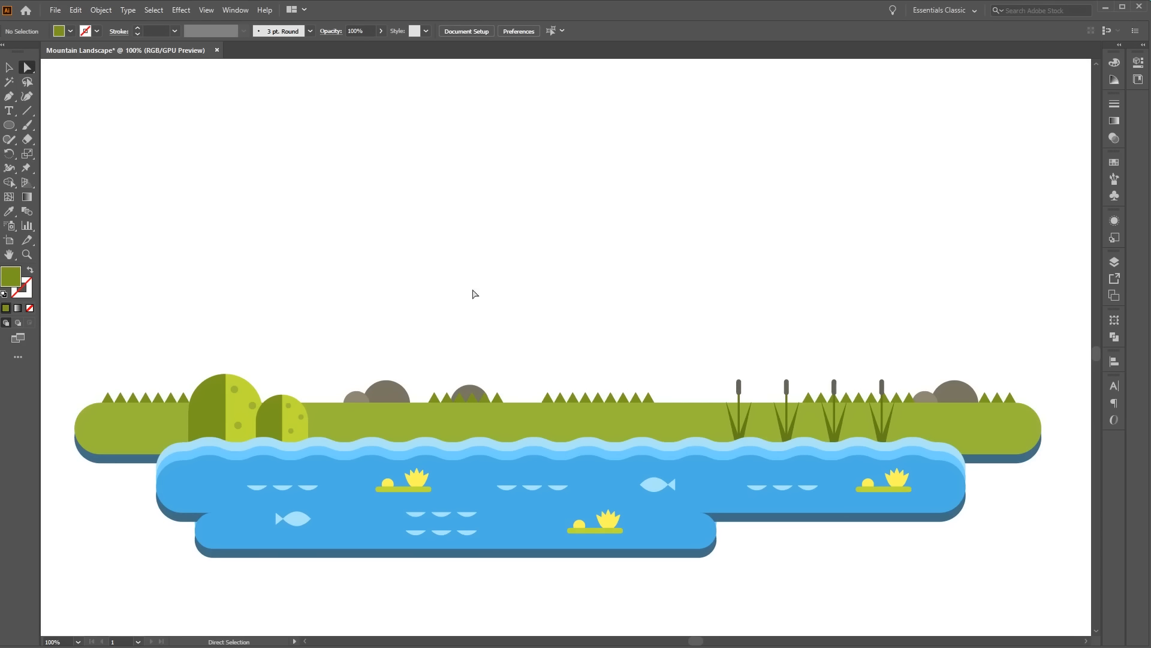
Draw a long lime-green rectangle about 1030 × 41 px just above the ground and fully round its corners
drag(421, 278, 453, 288)
drag(5, 127, 66, 125)
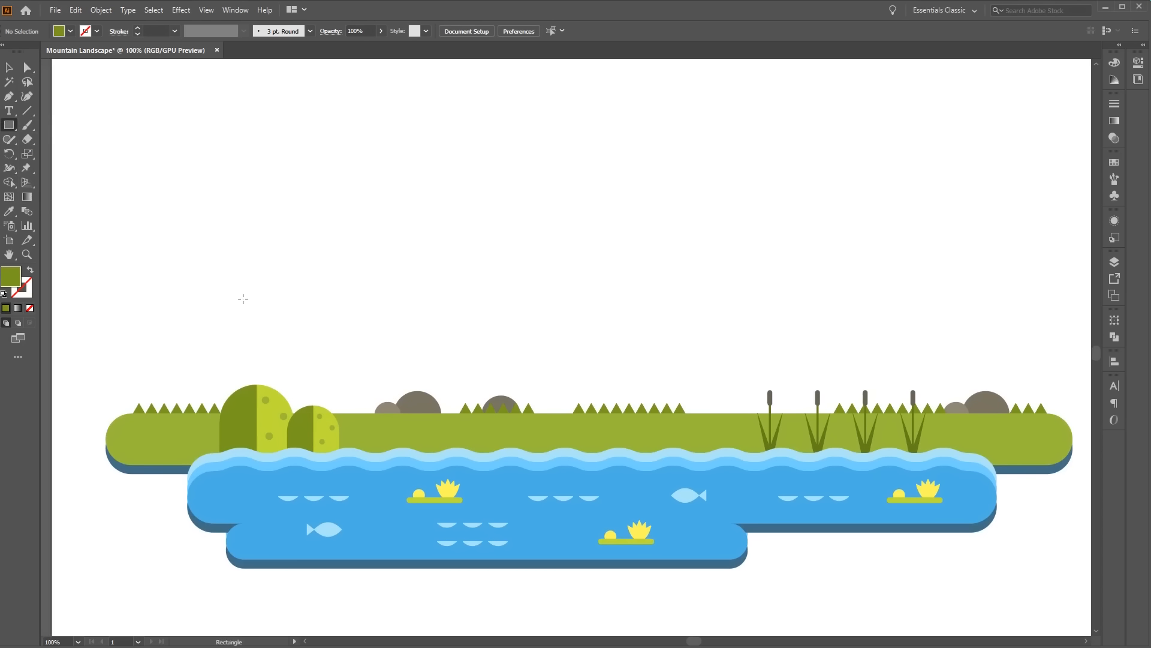
drag(94, 369, 1021, 405)
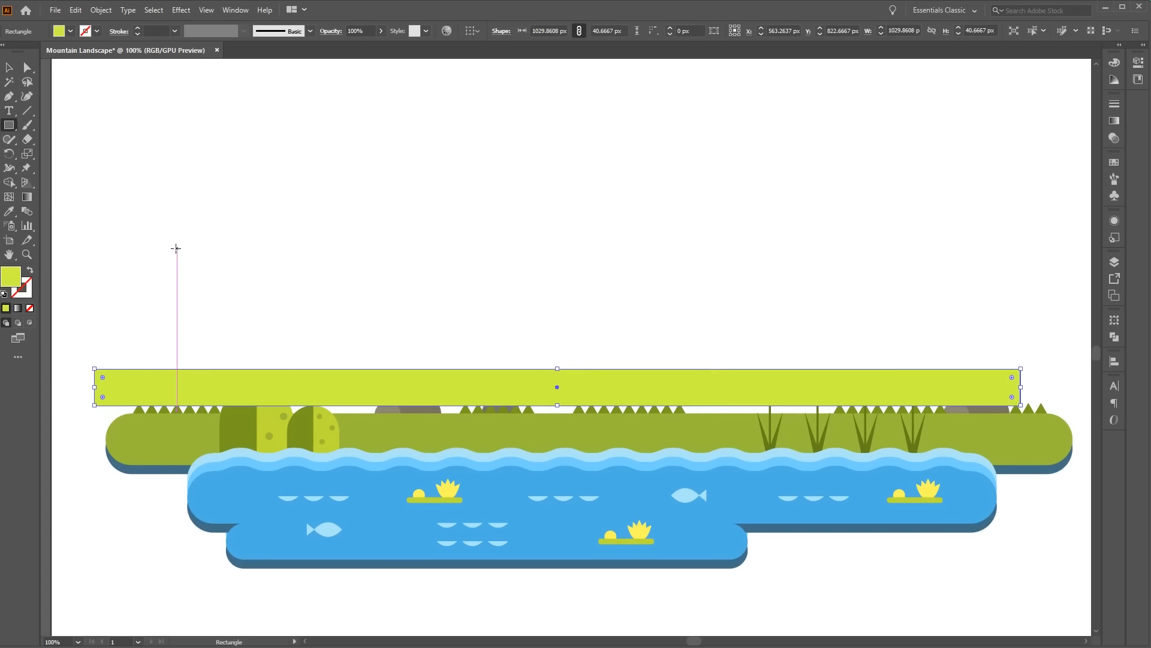
click(27, 68)
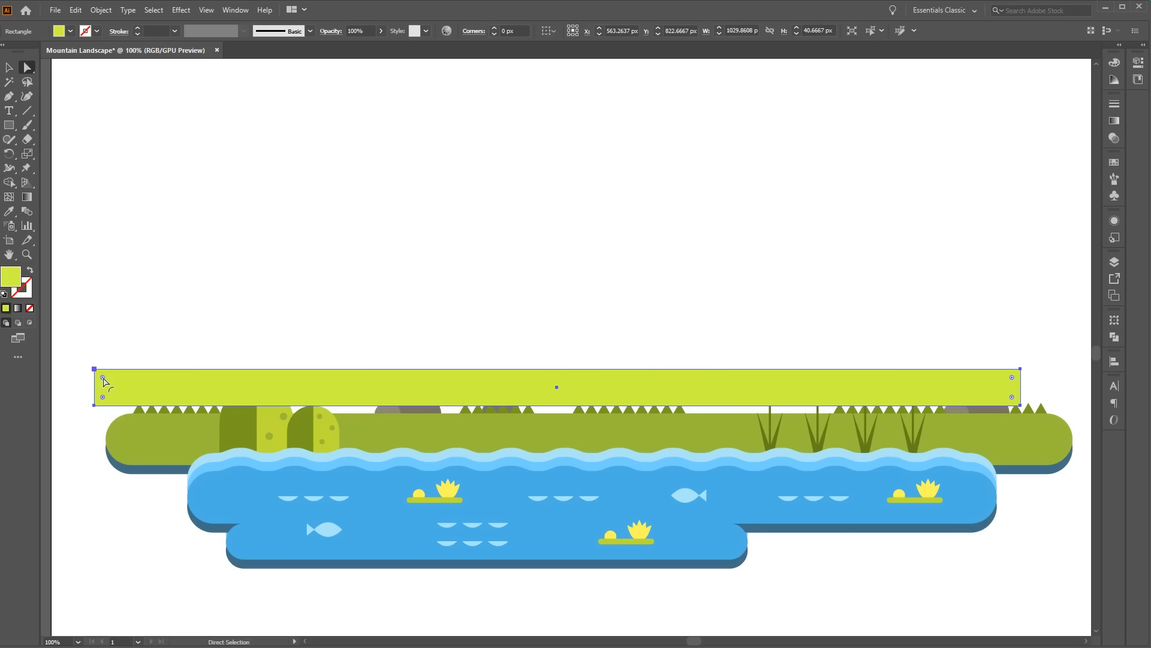
drag(103, 379, 466, 393)
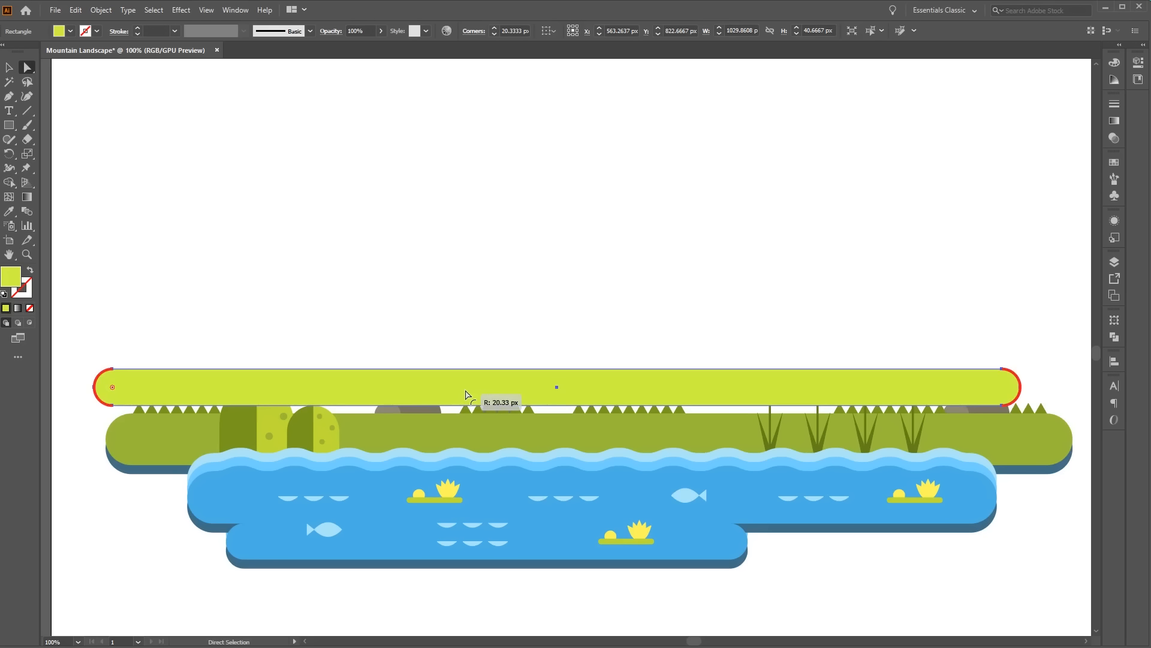
key(v)
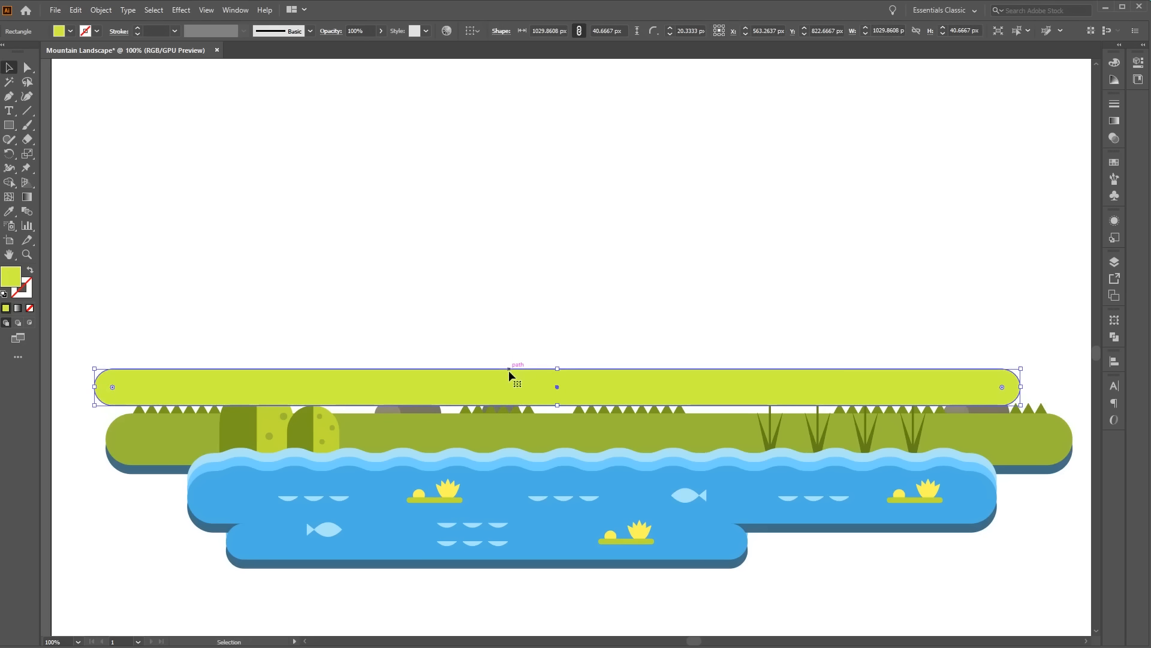
Send the lime-green bar to the back and move it down and right, behind the ground, rocks, grass and bushes
right_click(586, 375)
mouse_move(666, 576)
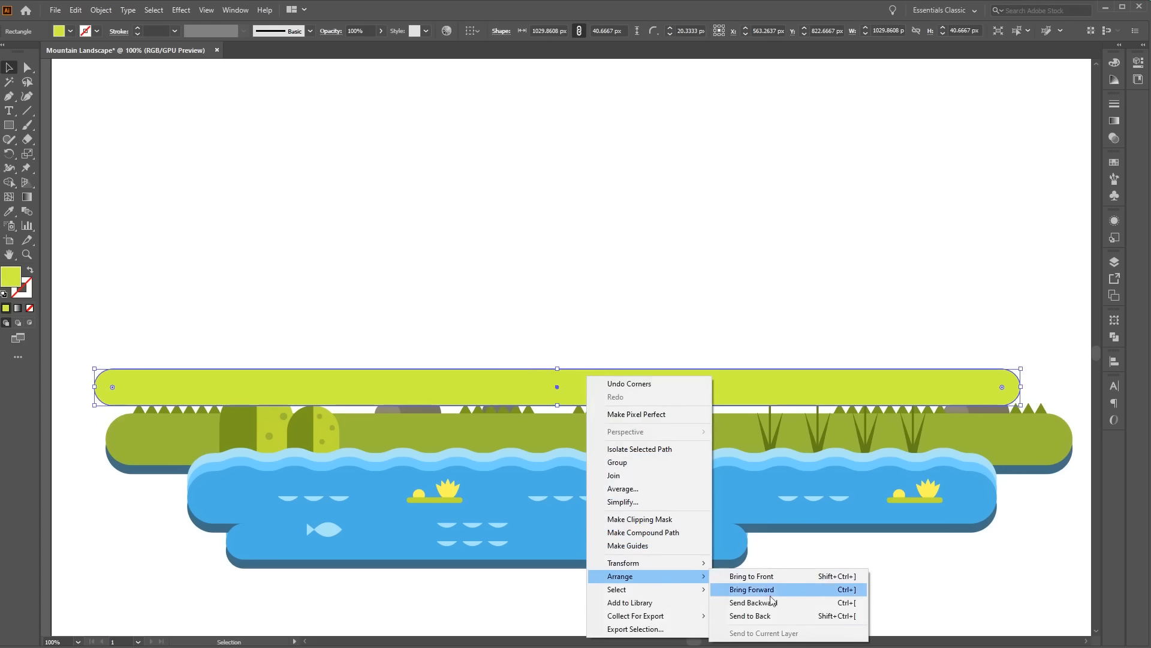
click(752, 616)
click(860, 315)
drag(713, 377, 725, 401)
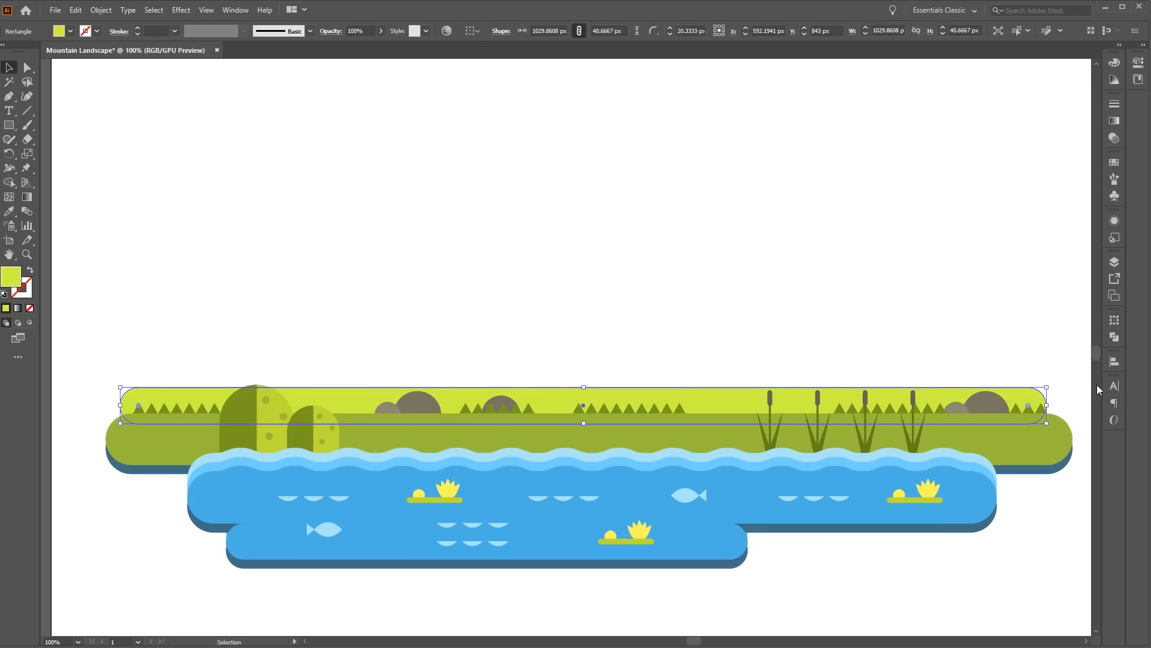
Draw a lime-green triangle with the Star tool above the ground and reshape it to about 141 × 237 px
click(9, 124)
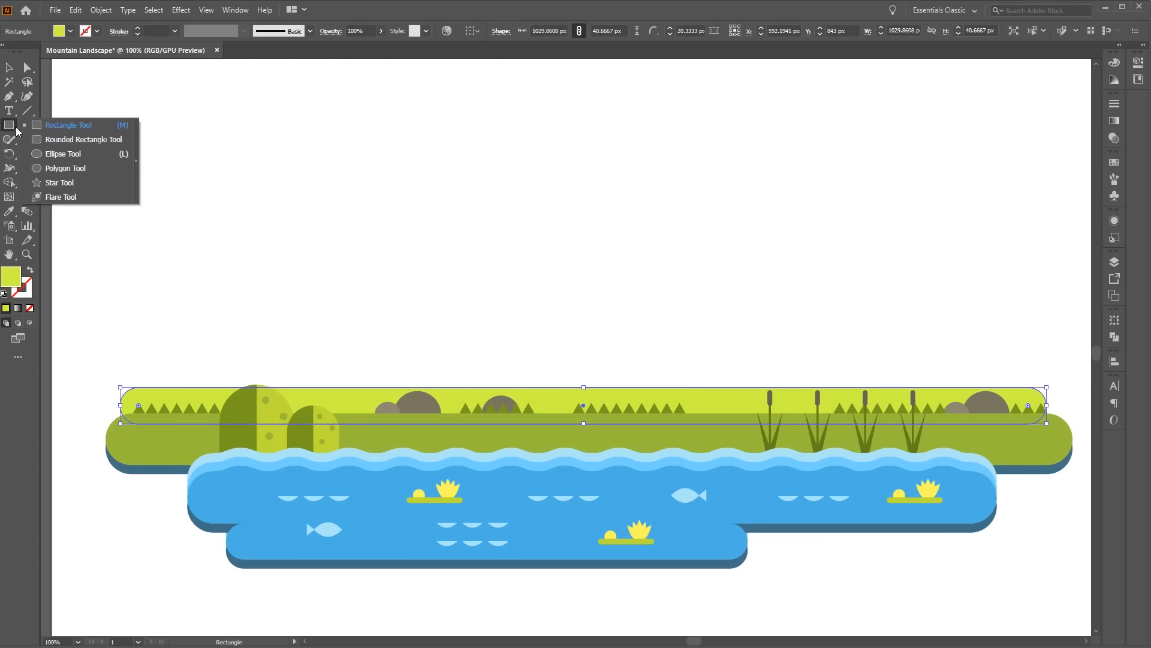
click(103, 186)
drag(603, 387, 595, 223)
key(v)
drag(581, 337, 607, 255)
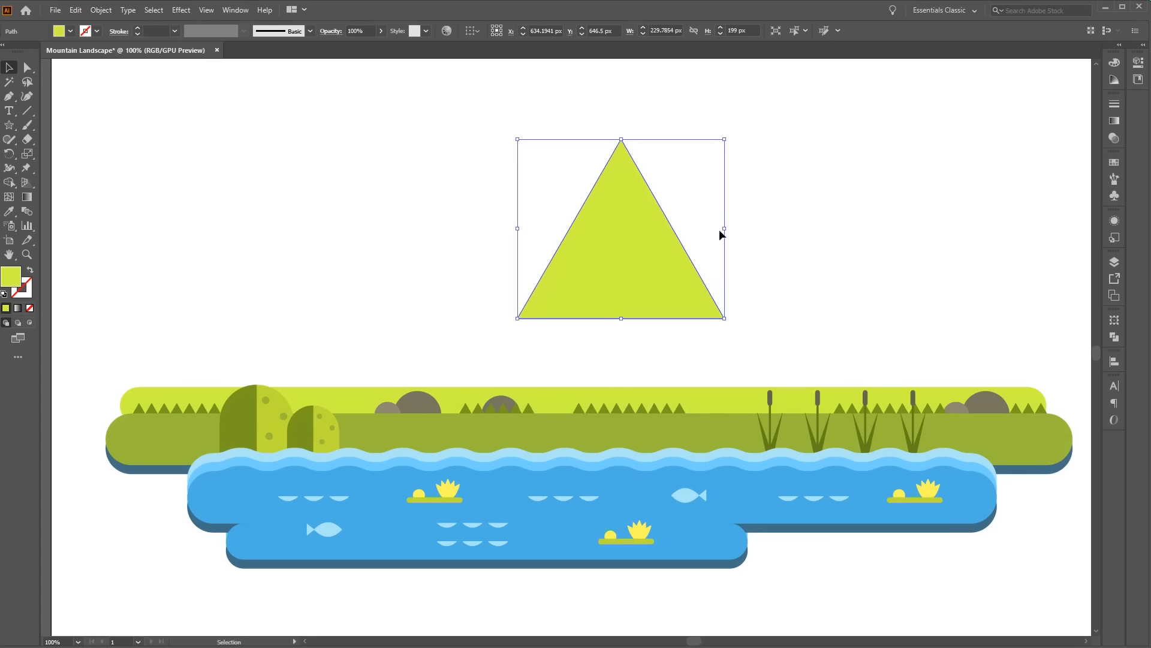
drag(724, 232, 644, 239)
click(665, 240)
Draw a vertical line through the triangle's apex and divide the triangle into two halves along it
click(9, 96)
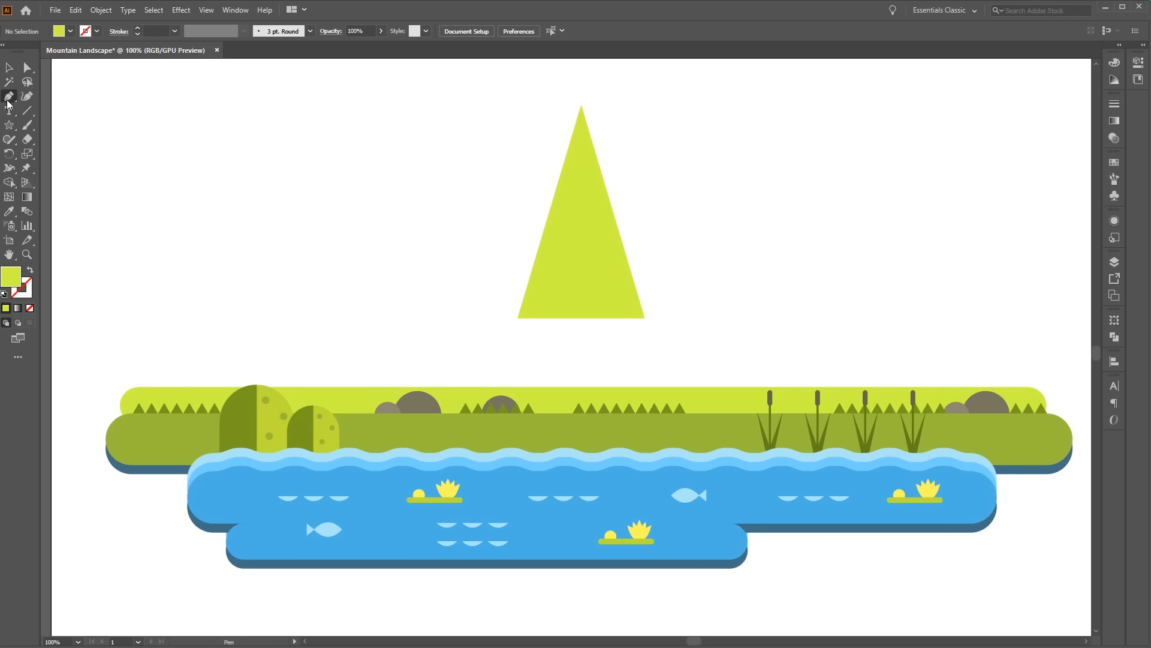
click(580, 88)
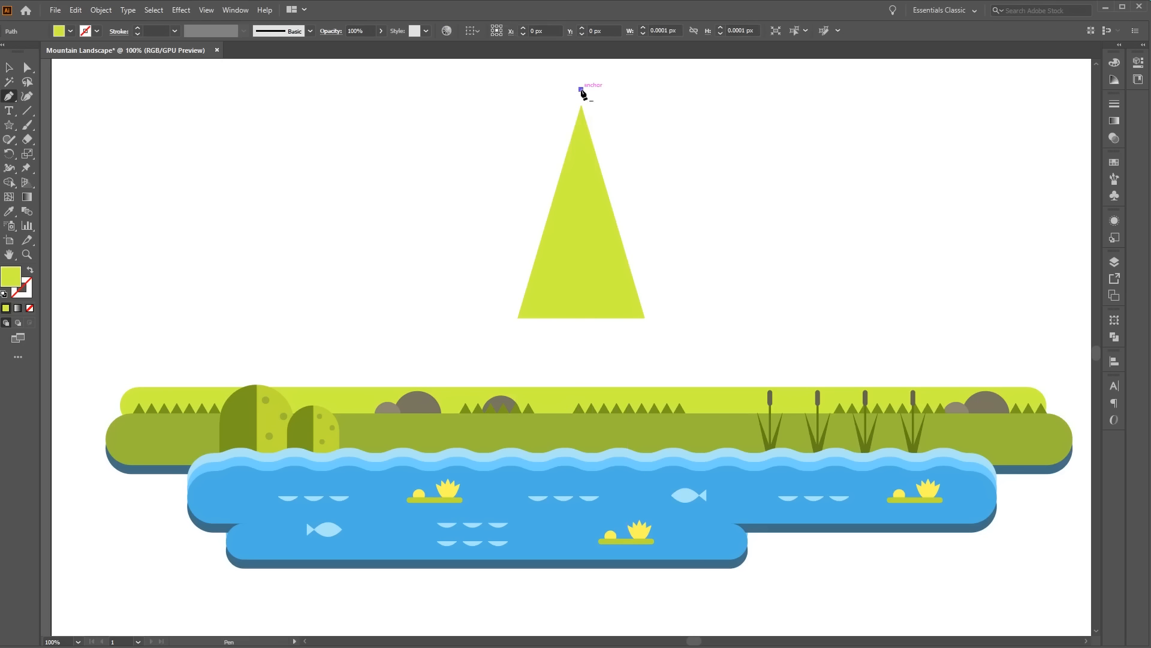
click(581, 340)
key(v)
click(581, 348)
drag(700, 123, 484, 256)
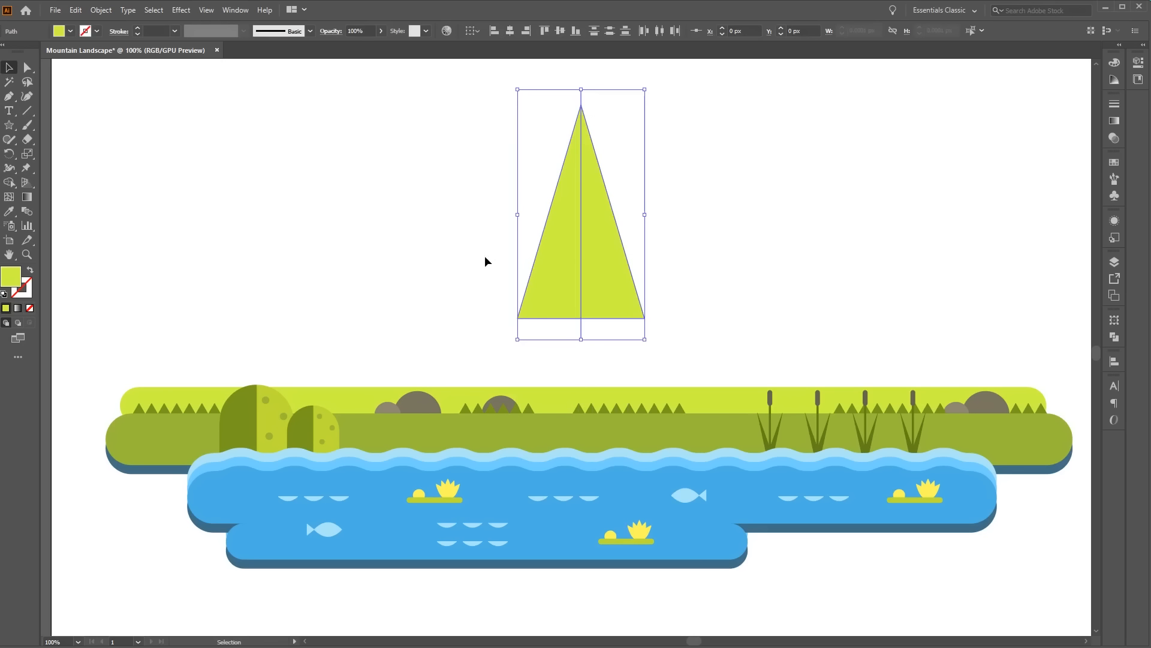
click(1115, 337)
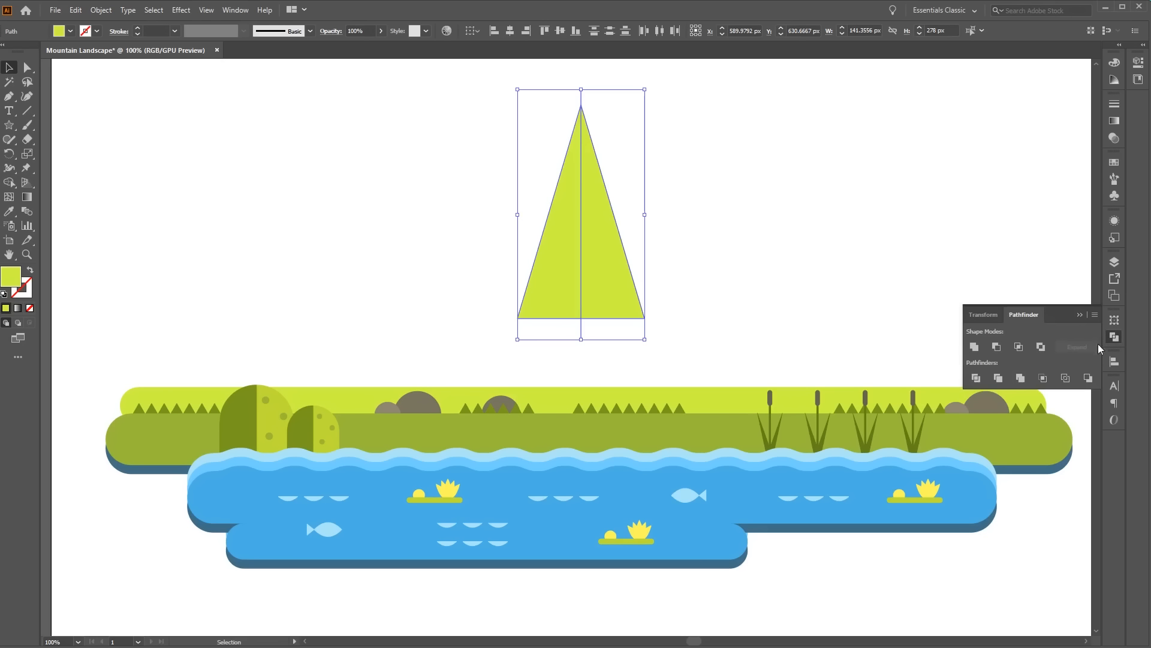
click(976, 379)
click(716, 280)
Fill the left half of the triangular tree with a darker olive green
key(a)
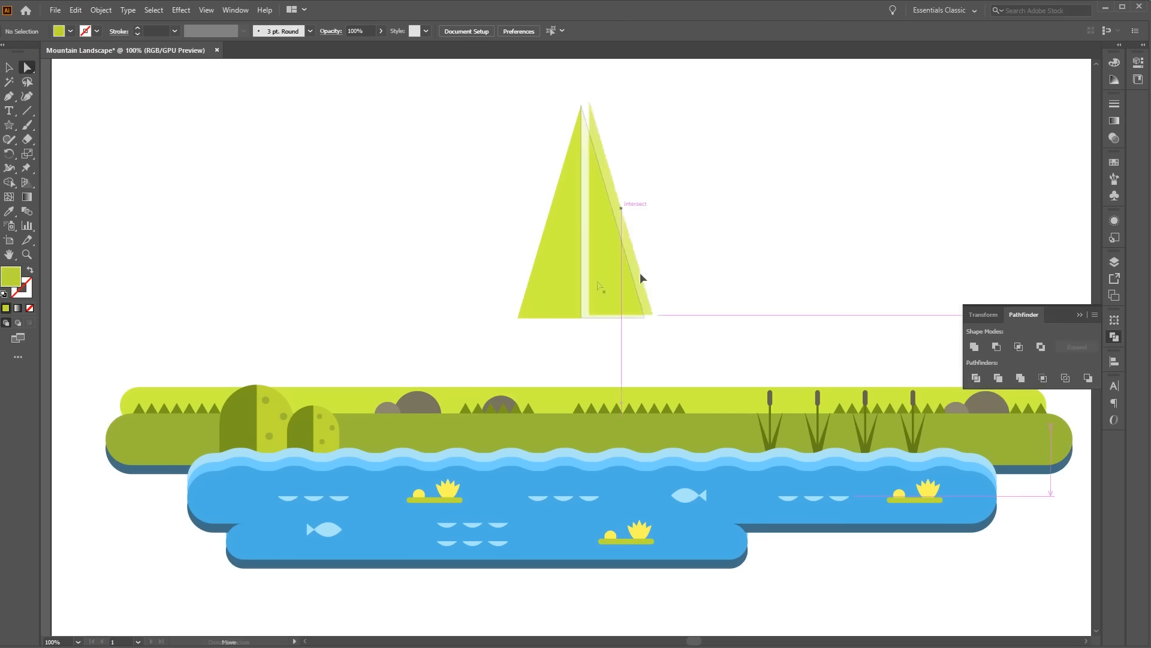
click(557, 300)
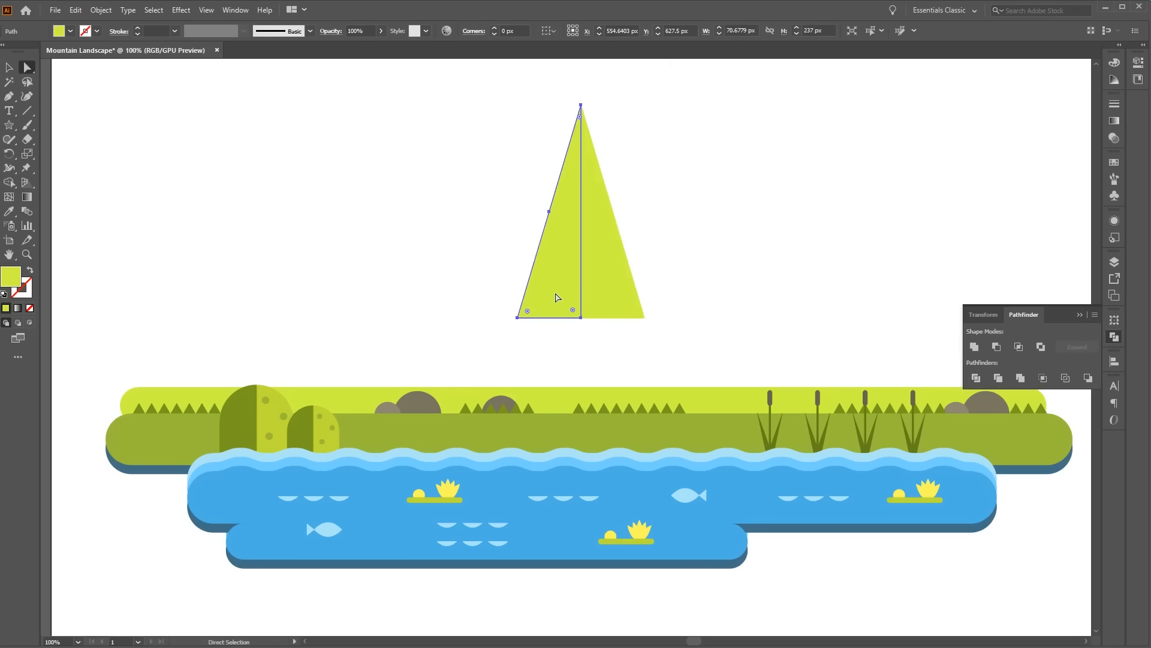
double_click(12, 279)
click(782, 331)
drag(802, 334, 645, 319)
key(ctrl+v)
key(Return)
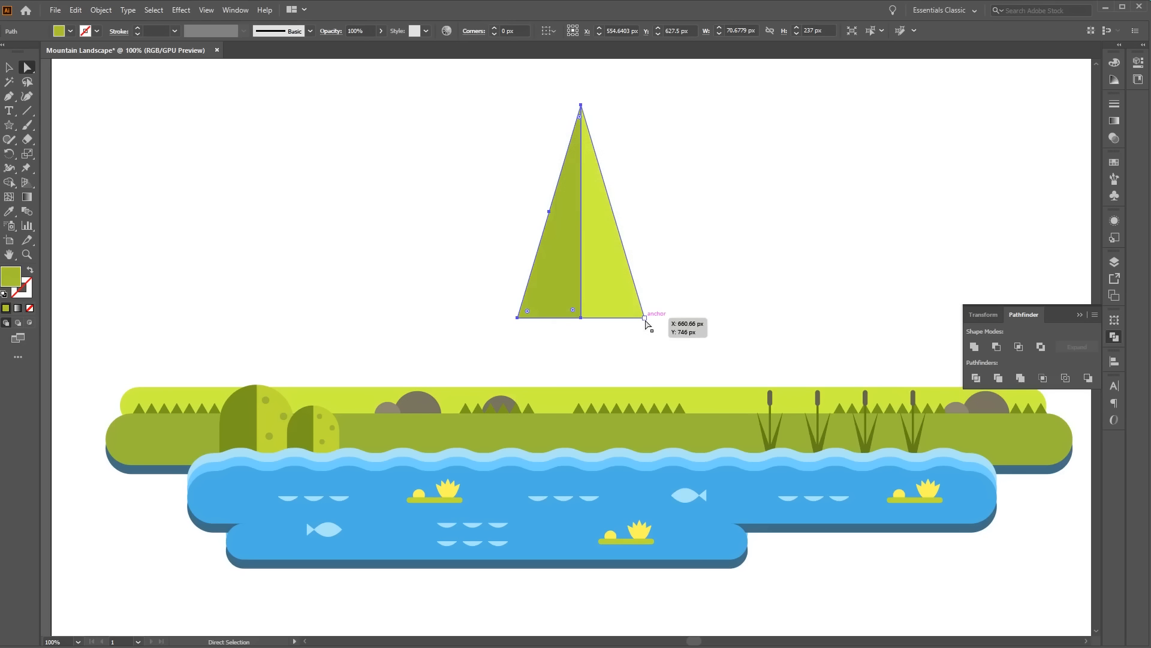
click(706, 298)
click(613, 288)
click(540, 256)
Scatter small olive-green inverted triangles down the light half of the triangular tree with the Star tool
click(9, 124)
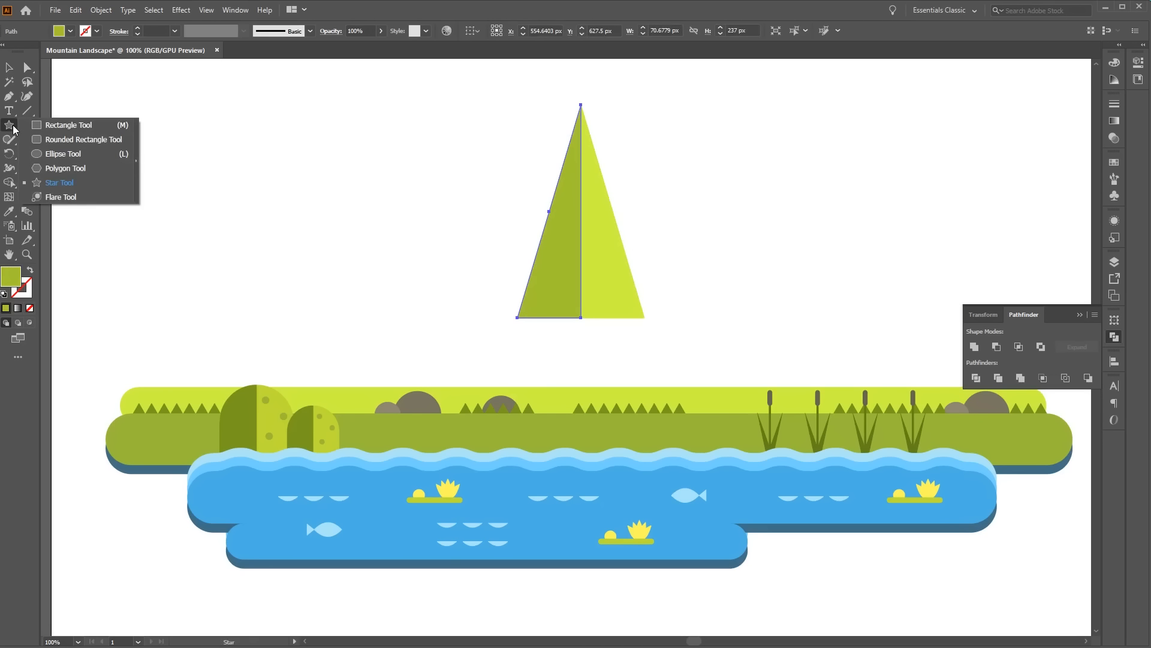
click(98, 188)
drag(676, 223, 680, 226)
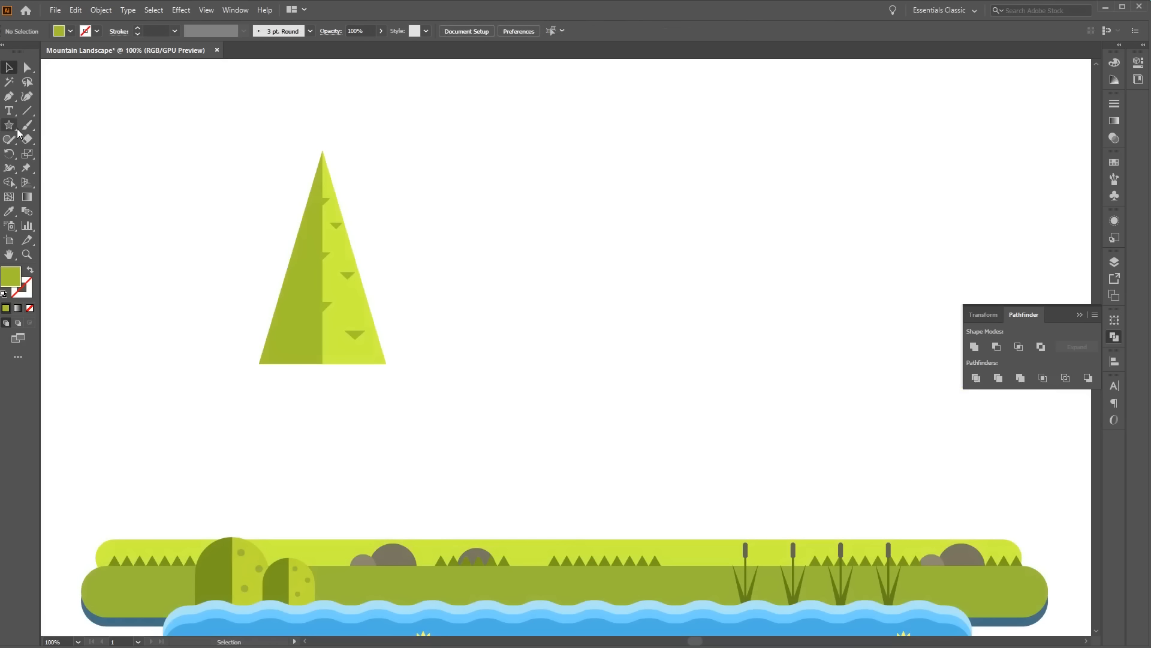
Draw a lime-green circle about 165 px across beside the tree and divide it in half along a vertical line
click(10, 125)
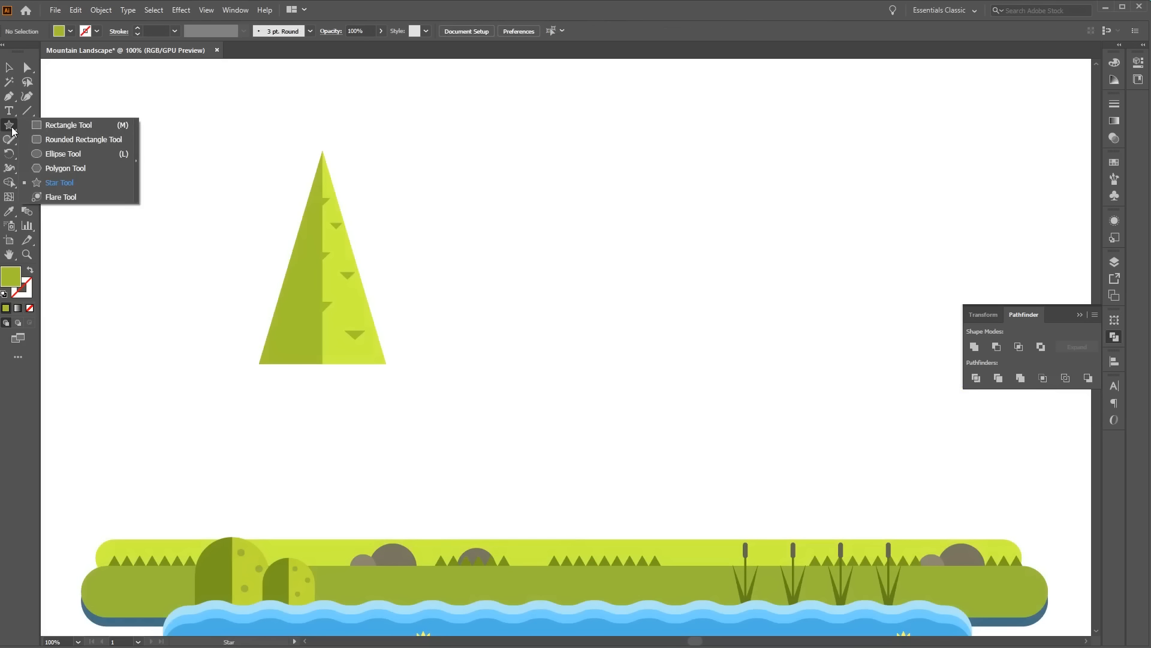
click(85, 157)
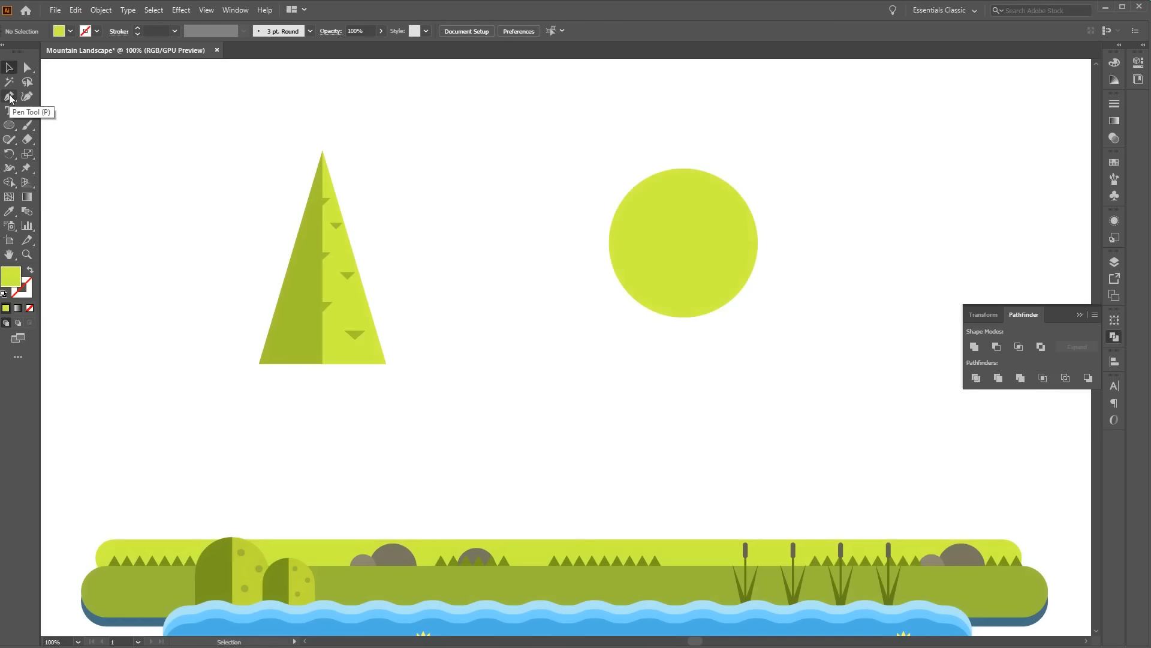
click(9, 97)
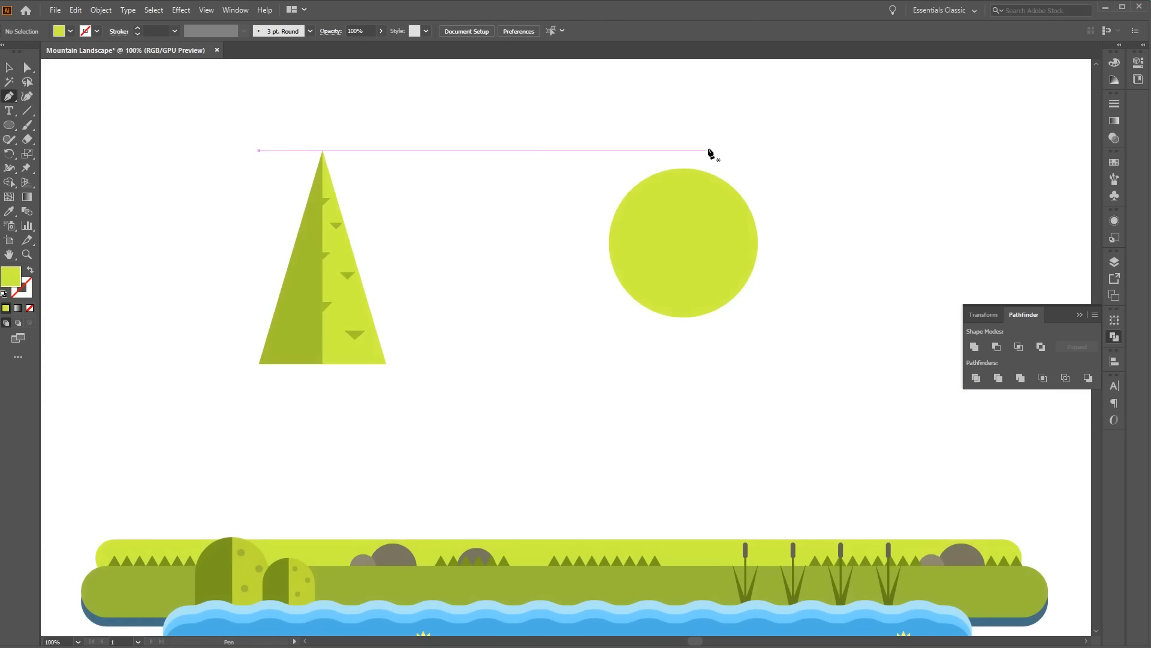
click(683, 145)
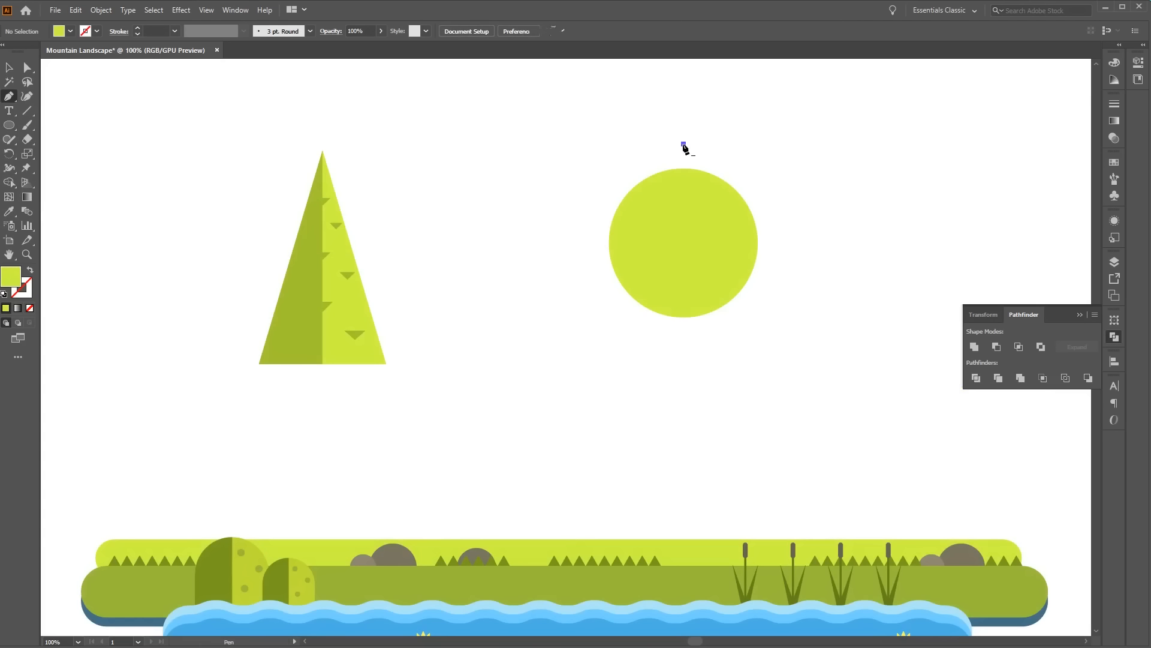
click(684, 380)
key(v)
click(796, 319)
drag(800, 316, 536, 127)
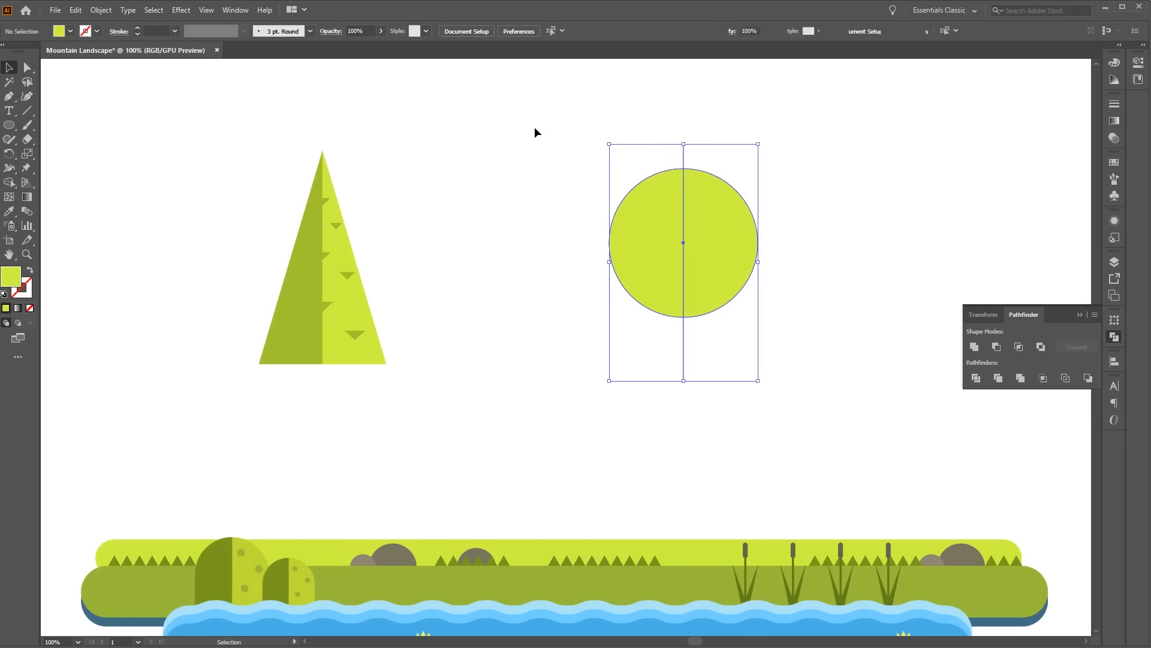
click(976, 379)
key(a)
click(709, 318)
drag(701, 304, 793, 308)
key(ctrl+z)
click(745, 390)
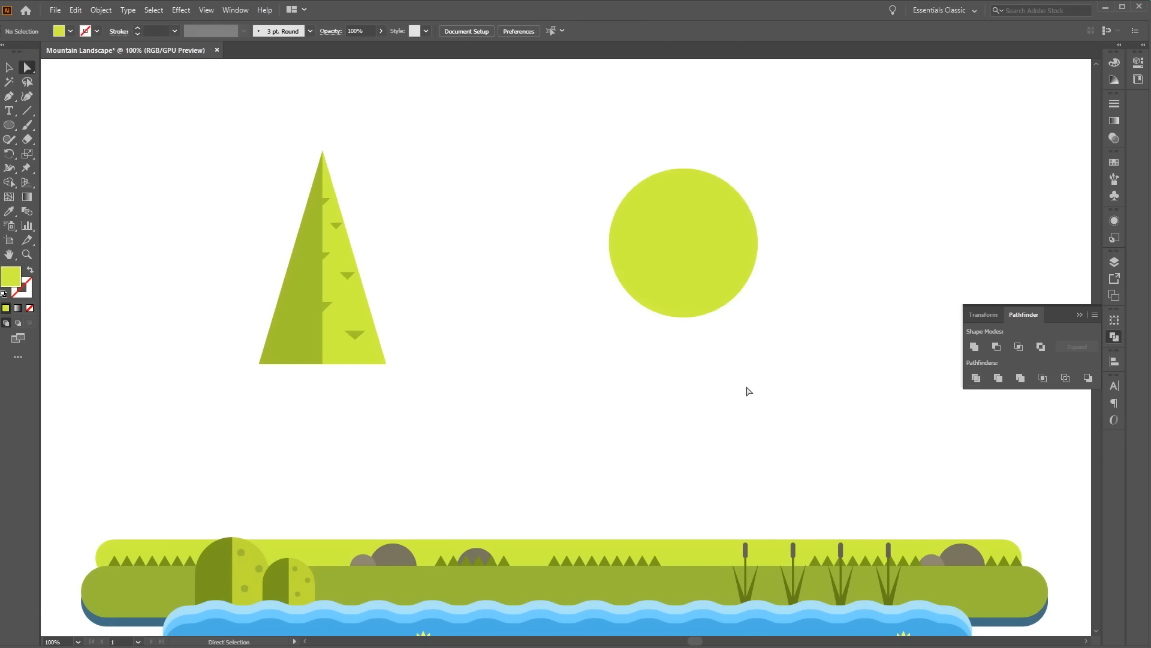
Fill the circle's left half with the olive green sampled from the triangular tree's dark half
click(668, 263)
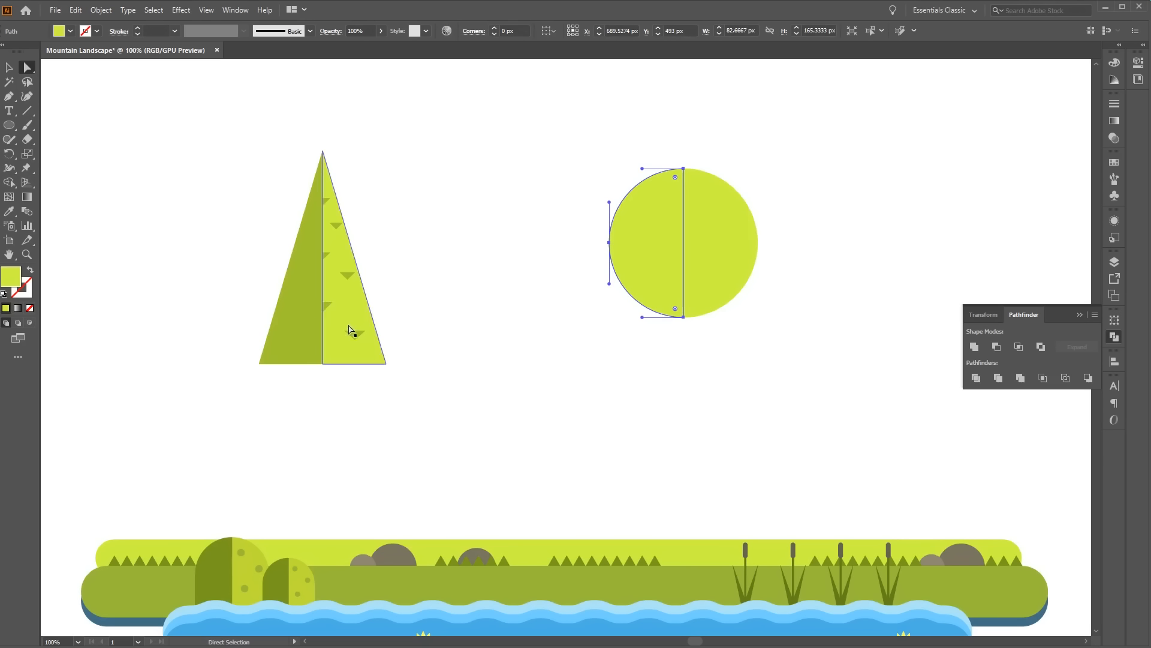
key(i)
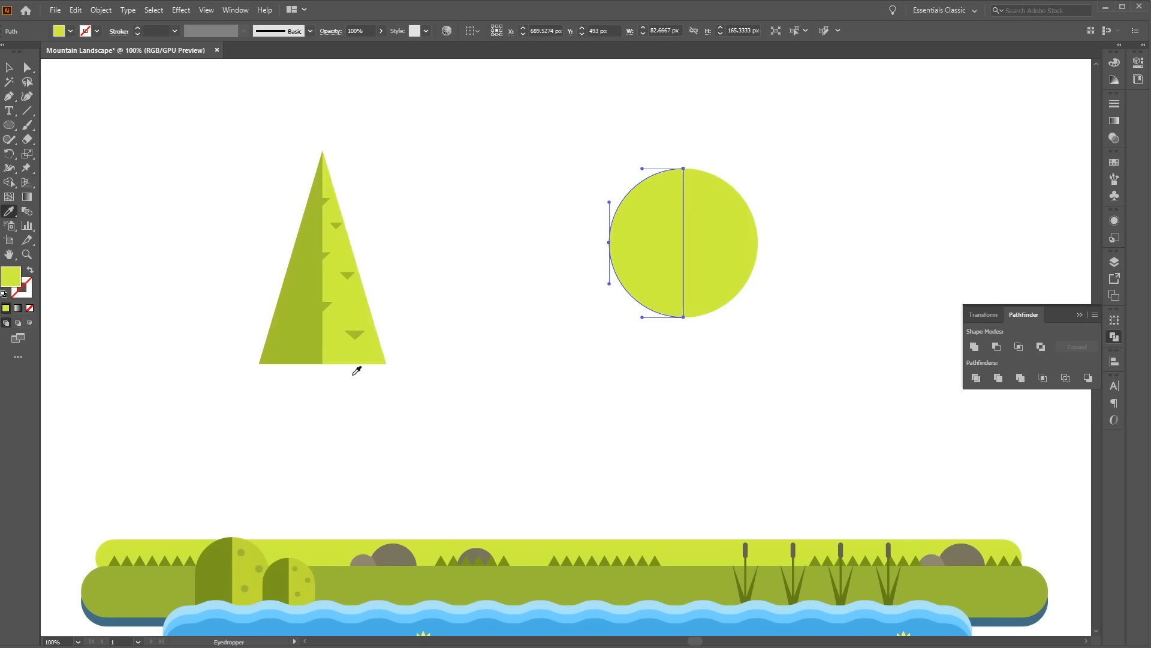
click(304, 325)
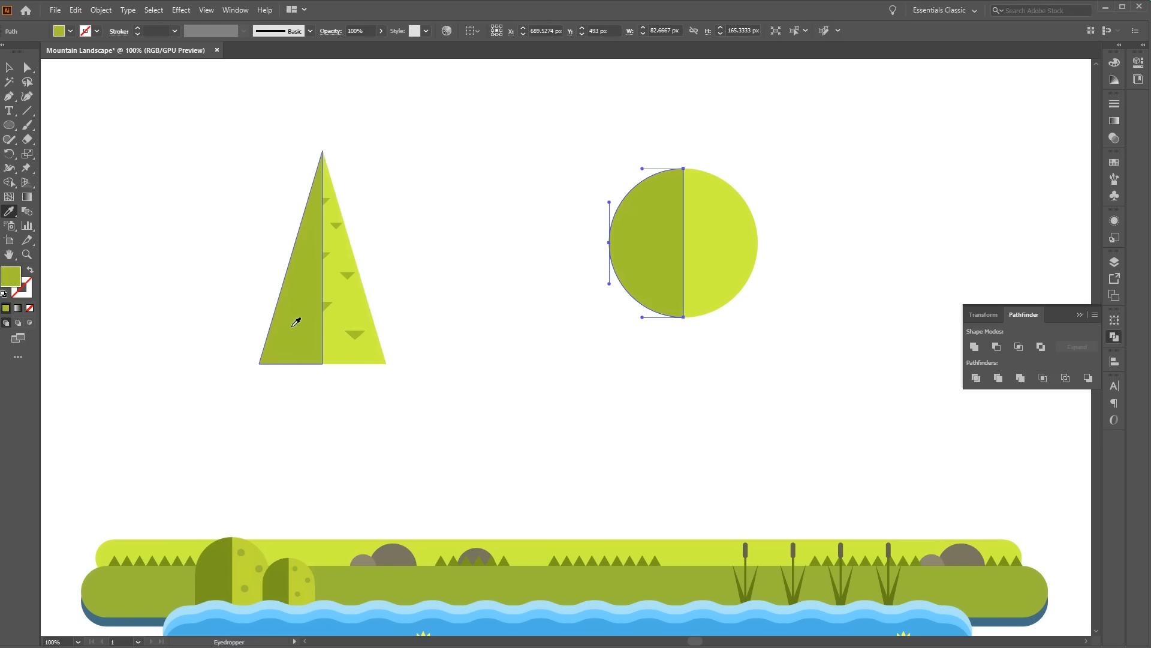
key(a)
click(451, 462)
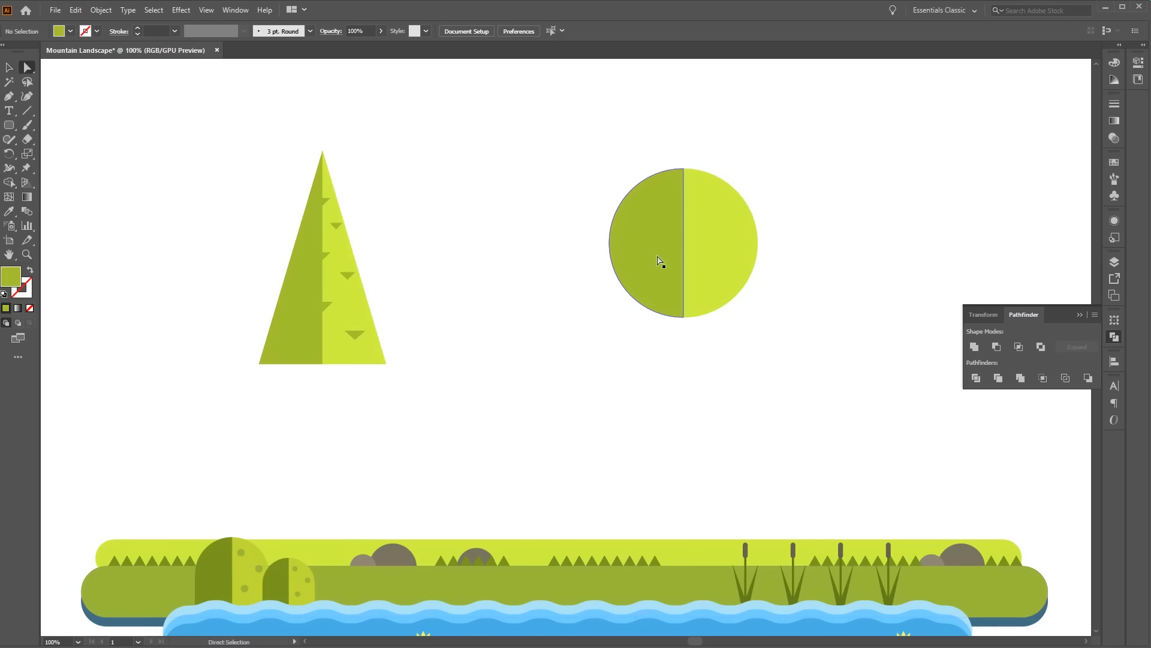
Scatter small olive-green rounded rectangles over the light half of the circle
click(664, 217)
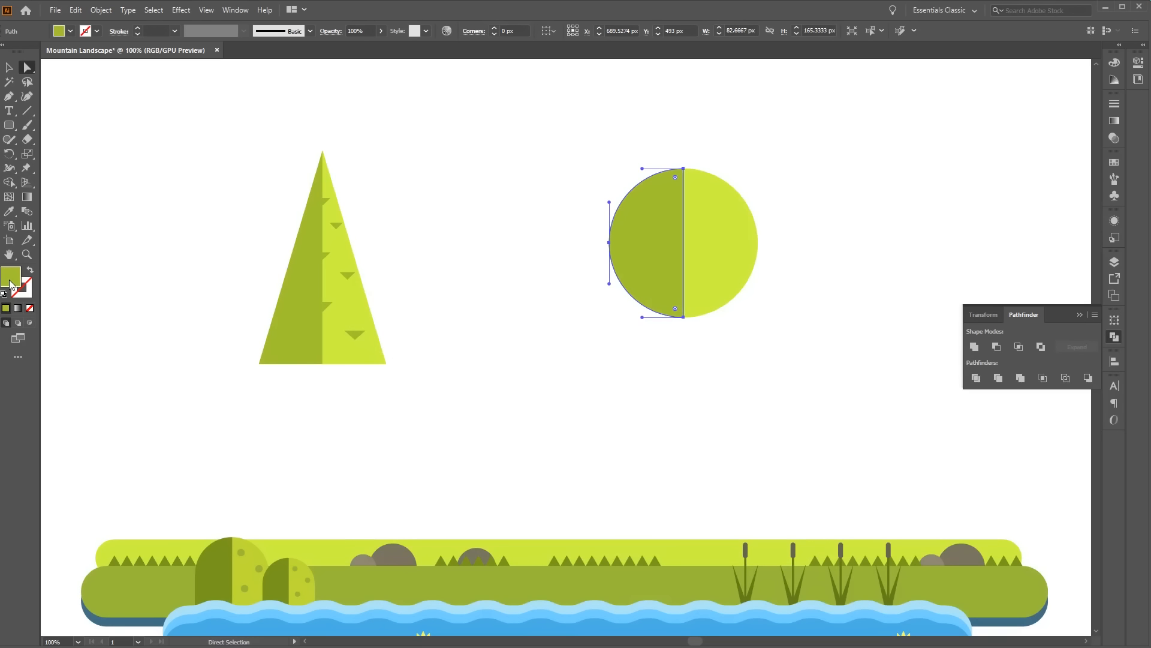
click(9, 129)
click(79, 141)
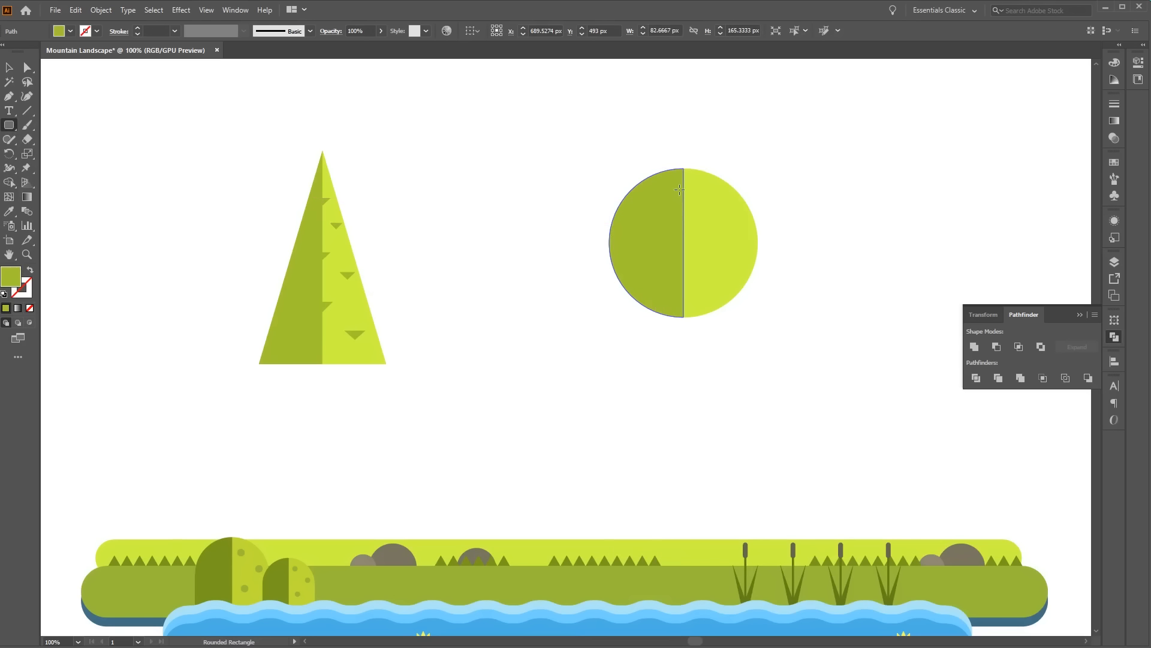
drag(683, 188, 687, 193)
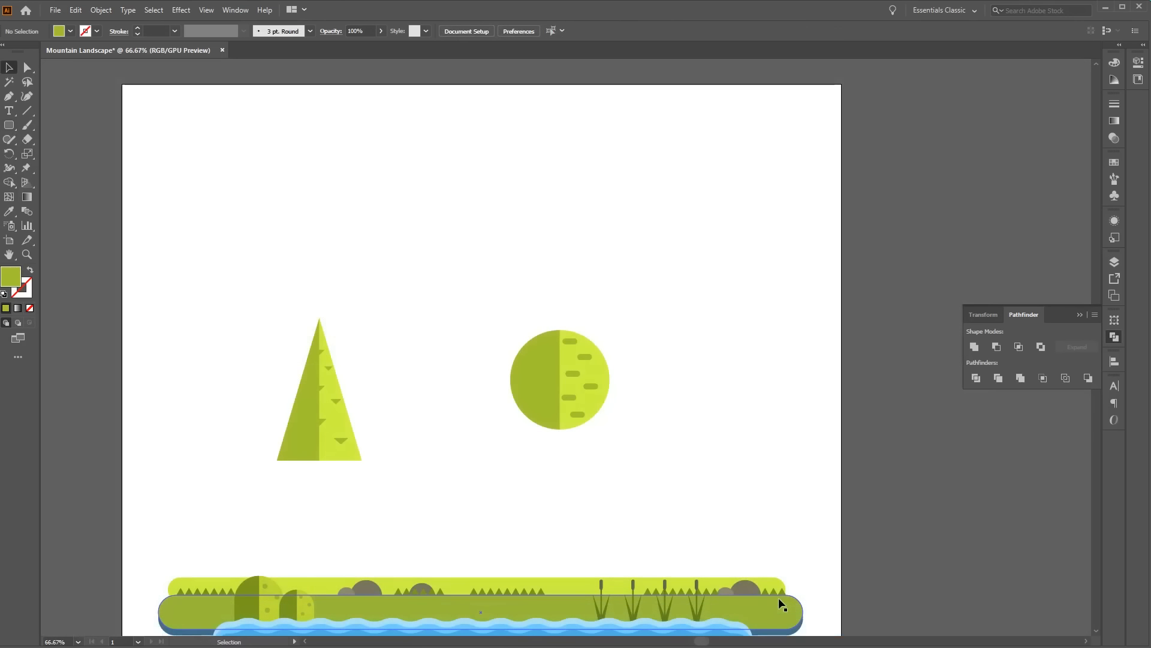
Draw a narrow grey-brown rectangular trunk about 72 px tall, centred behind the base of the round tree's crown
click(9, 124)
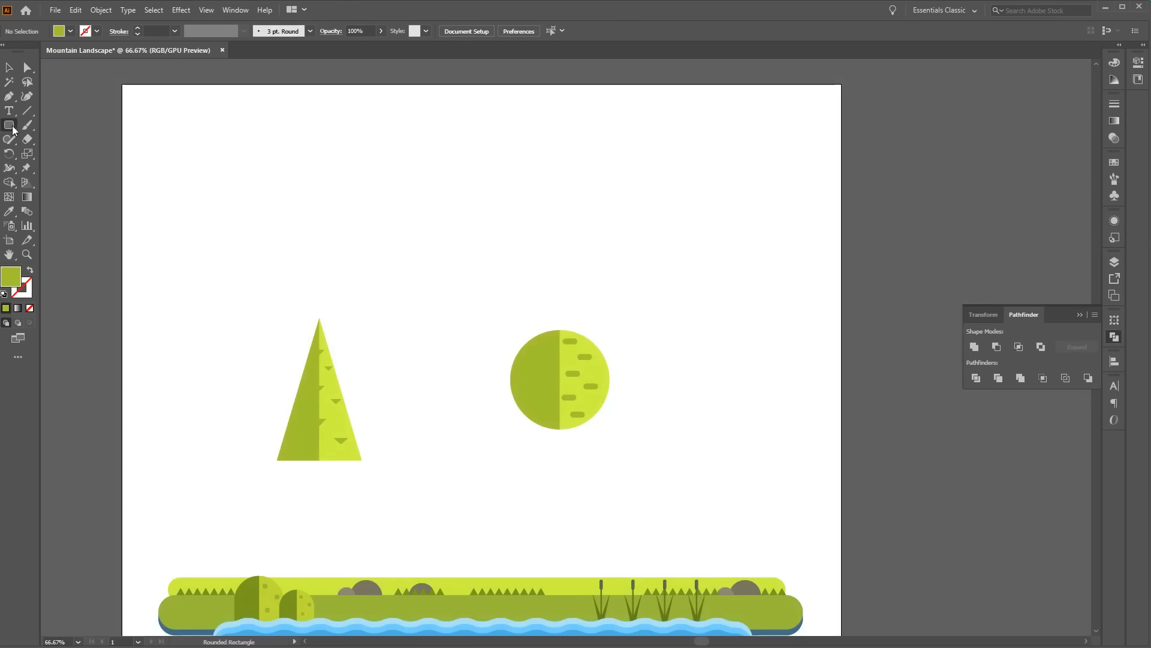
click(31, 125)
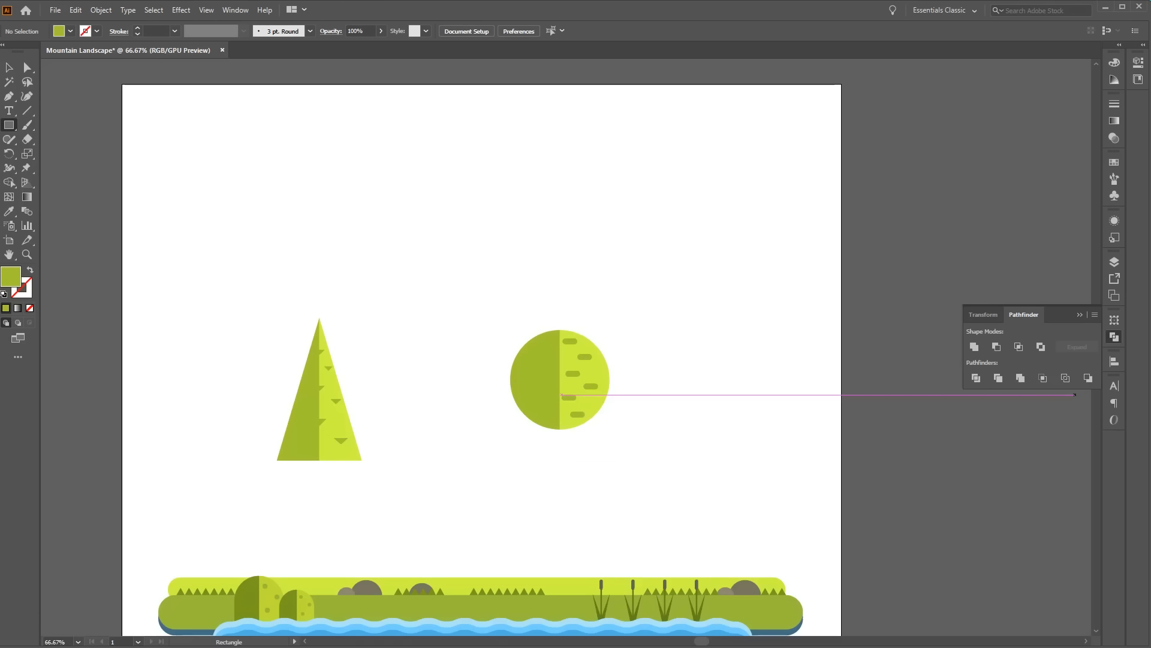
drag(553, 420, 565, 461)
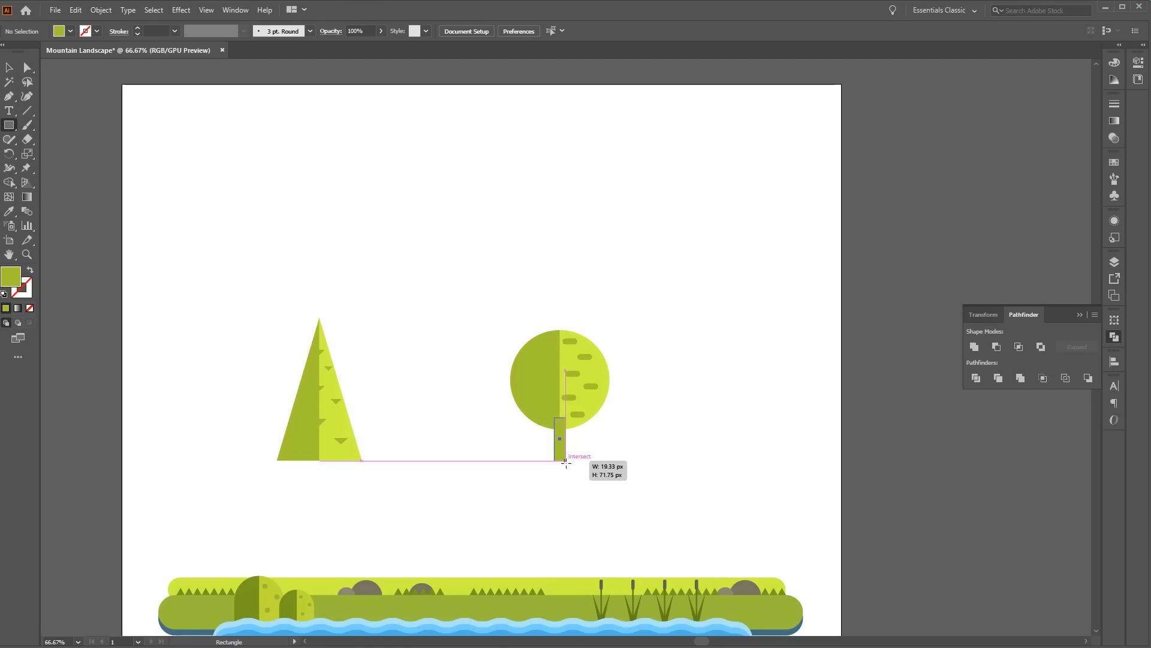
drag(566, 461, 565, 462)
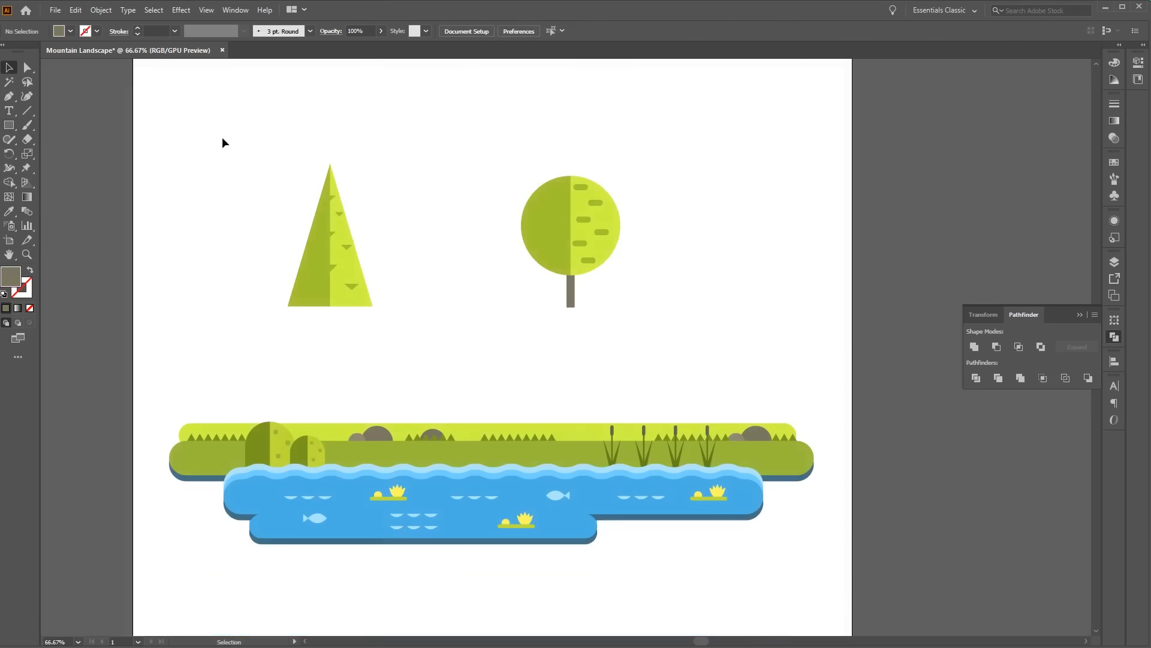
Send both trees to the back and place the triangular tree on the ground behind the bushes
drag(222, 137, 392, 318)
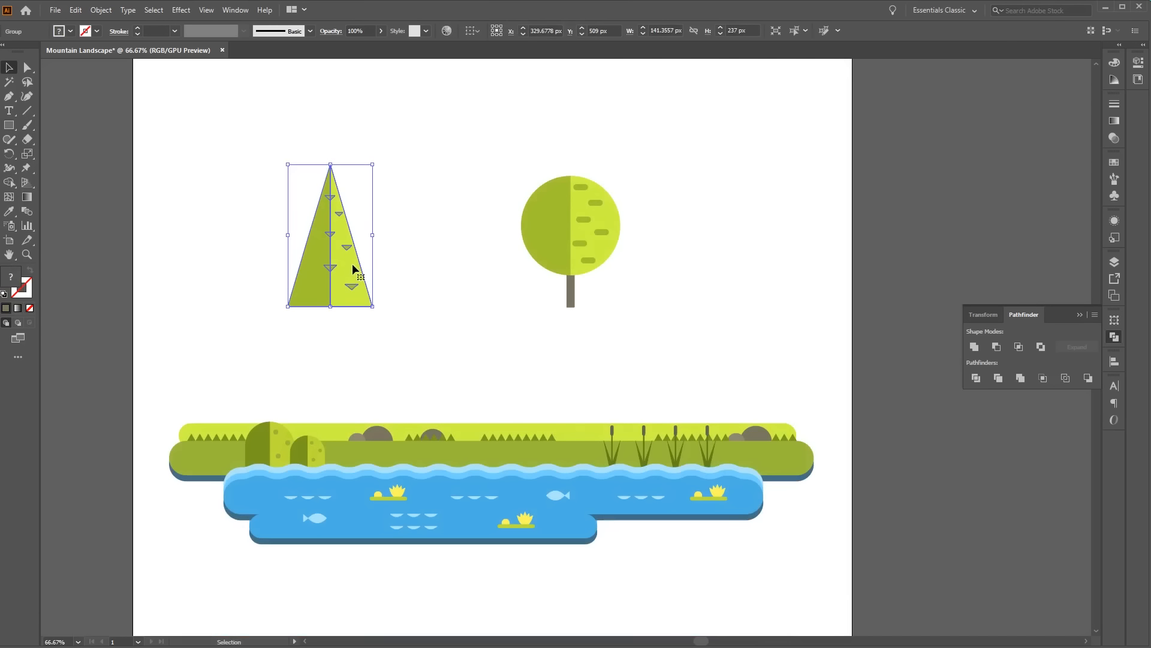
drag(353, 267, 298, 373)
drag(220, 121, 644, 372)
right_click(597, 221)
mouse_move(671, 357)
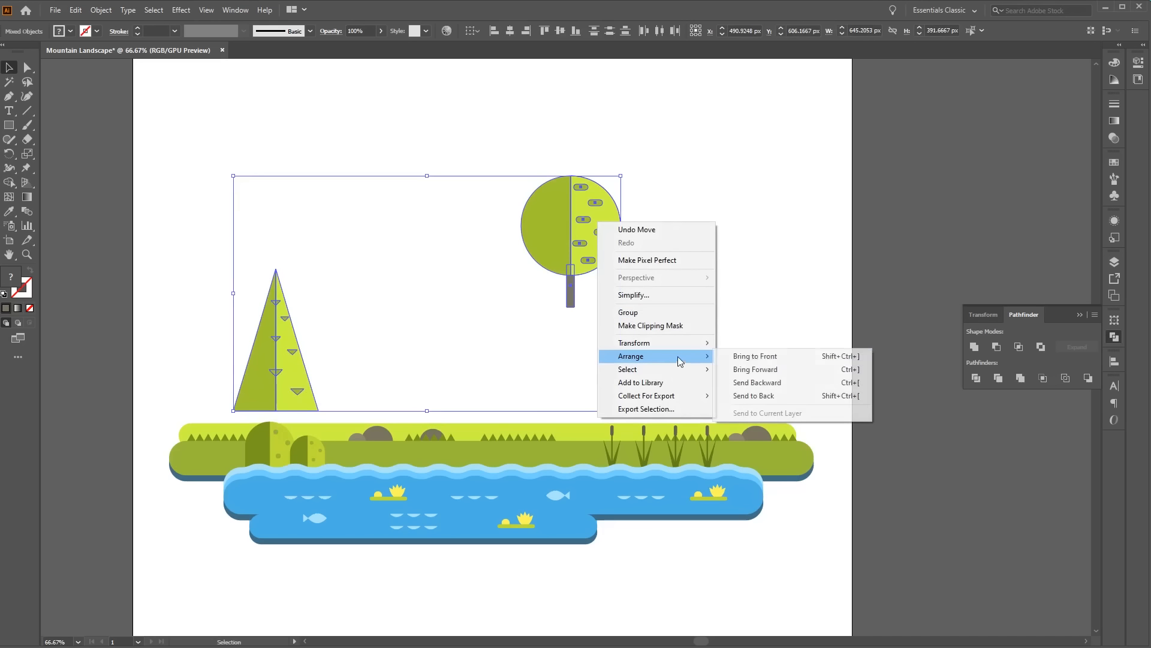
click(779, 399)
click(663, 351)
drag(261, 334, 261, 351)
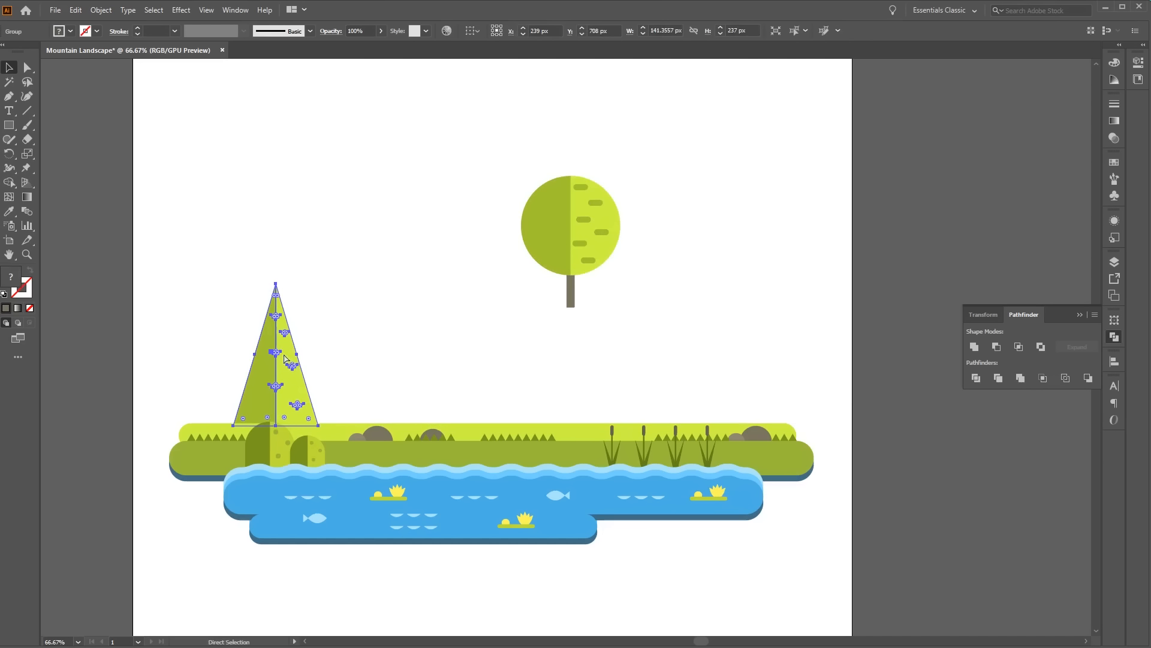
Duplicate the triangular tree just right of the first and scale the copy down to about 107 × 194 px
key(ctrl+v)
drag(569, 359, 348, 359)
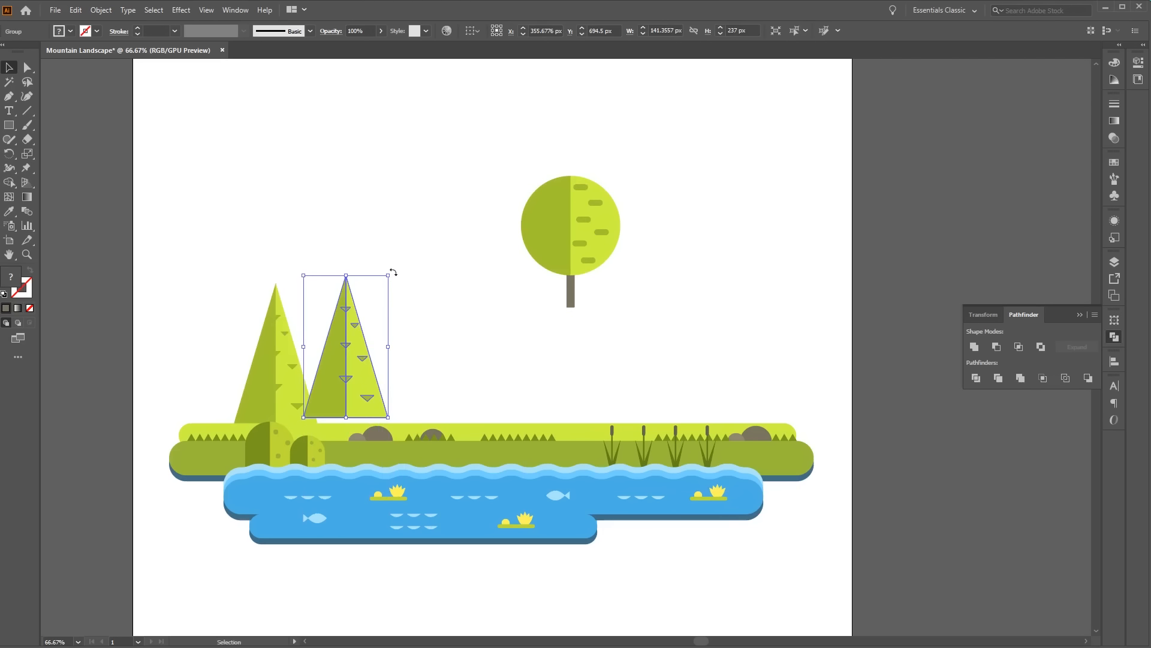
drag(391, 273, 367, 300)
drag(346, 358, 337, 365)
Send the smaller tree copy to the back and distribute triangular and round trees along the ground
right_click(337, 358)
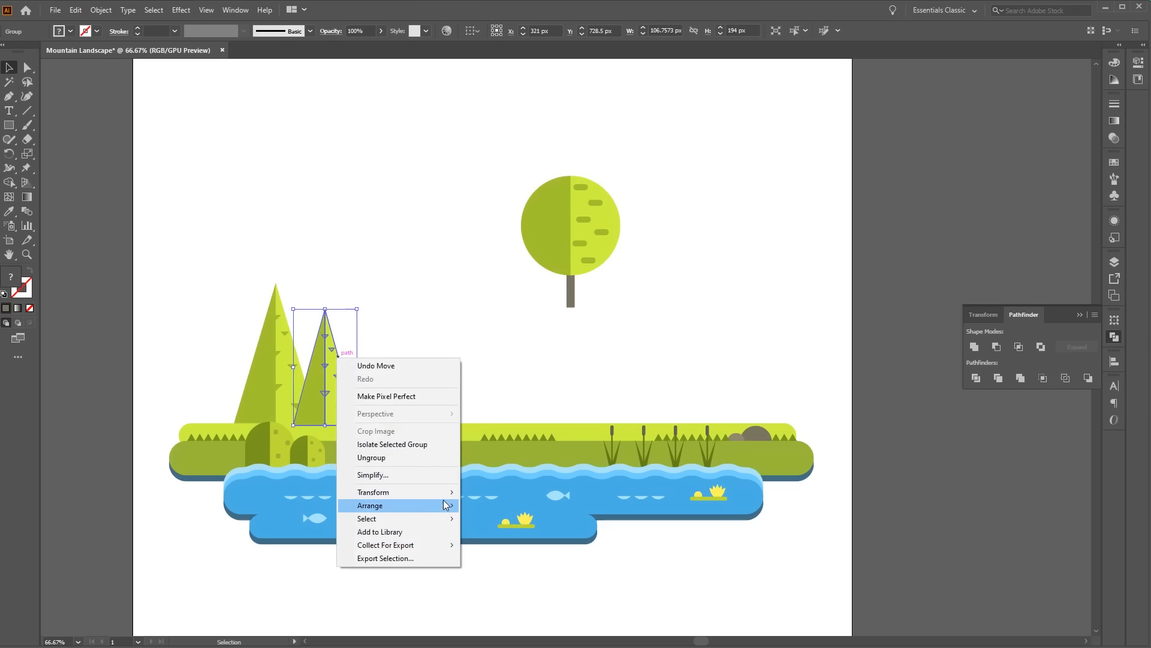
mouse_move(451, 505)
click(498, 544)
drag(462, 124, 721, 368)
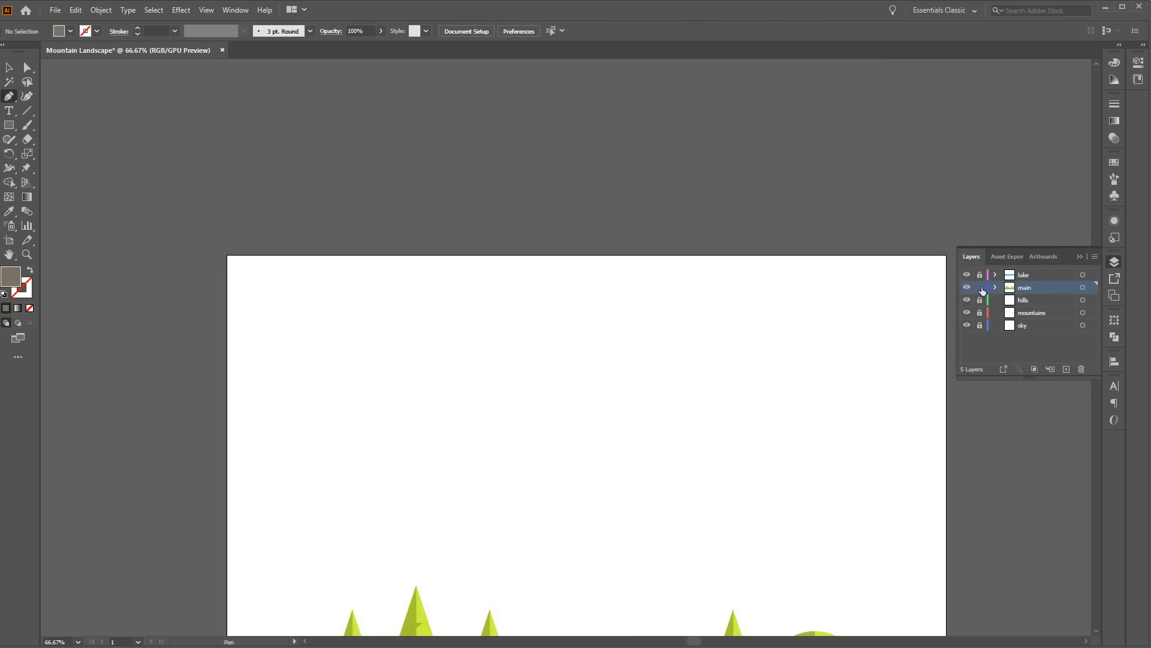
Lock the main layer and make the hills layer active for drawing
click(981, 288)
click(1027, 303)
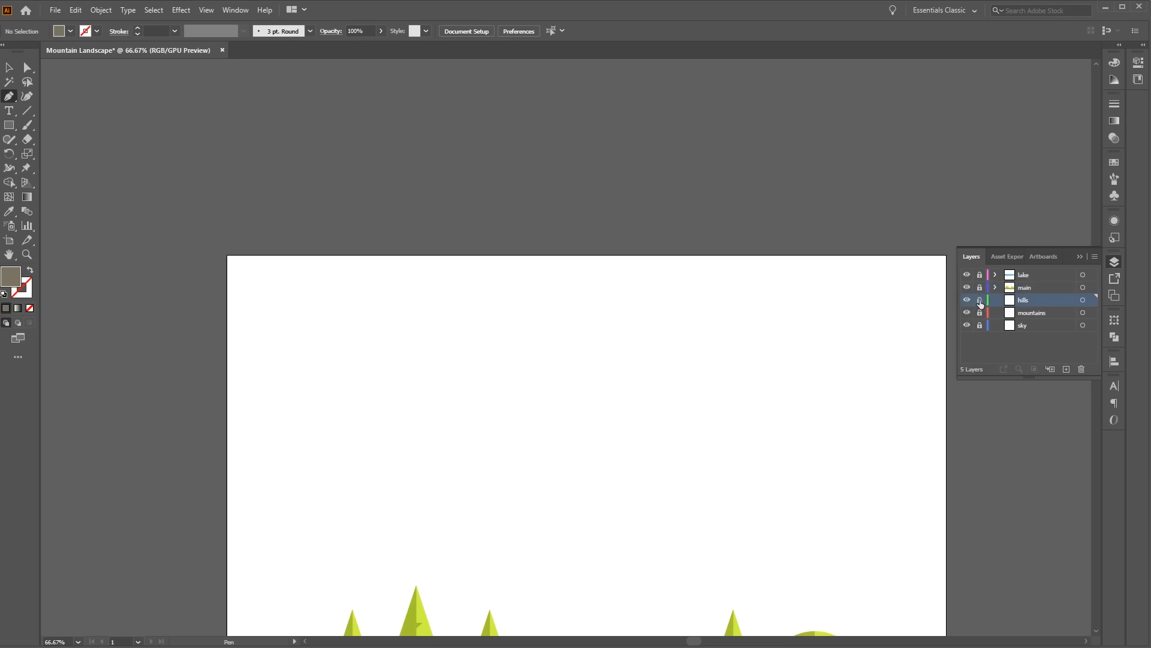
Unlock the hills layer and draw a closed, S-curved half-hill about 227 × 143 px on the empty upper artboard with the Pen tool
click(980, 300)
drag(641, 331, 554, 330)
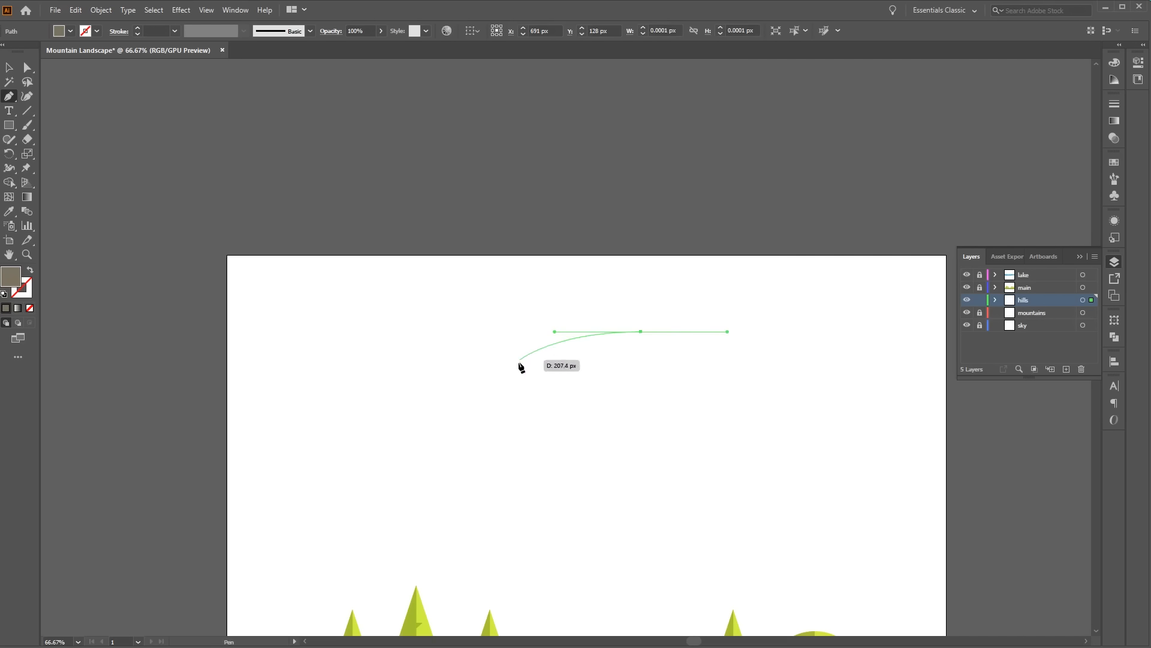
click(505, 403)
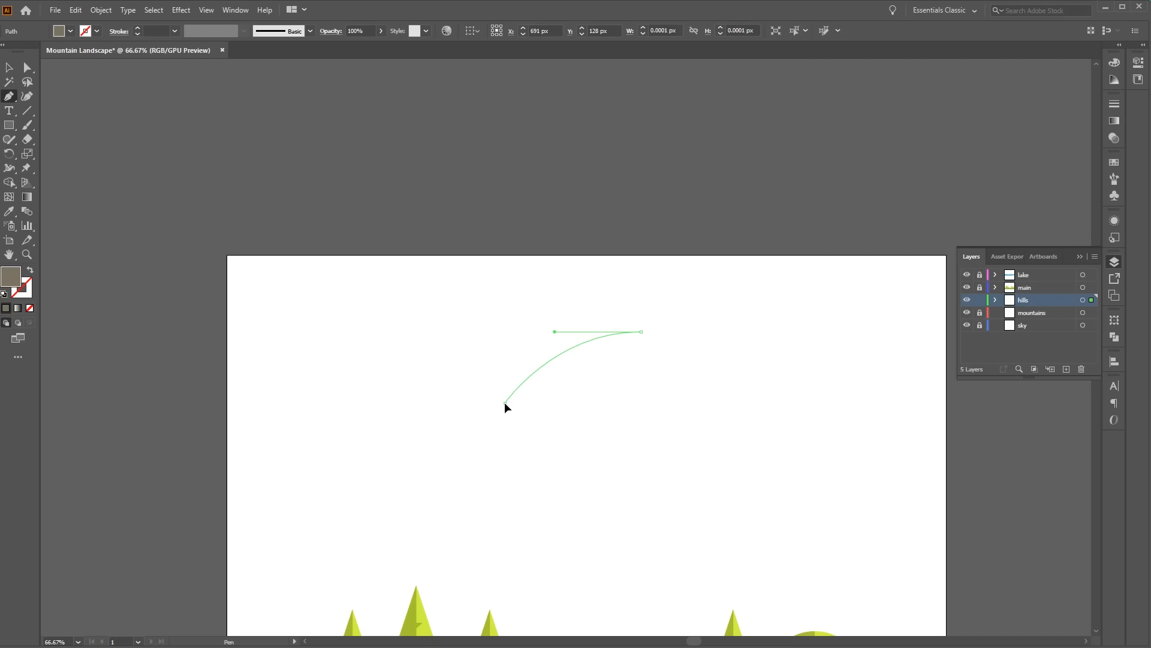
drag(505, 402, 414, 401)
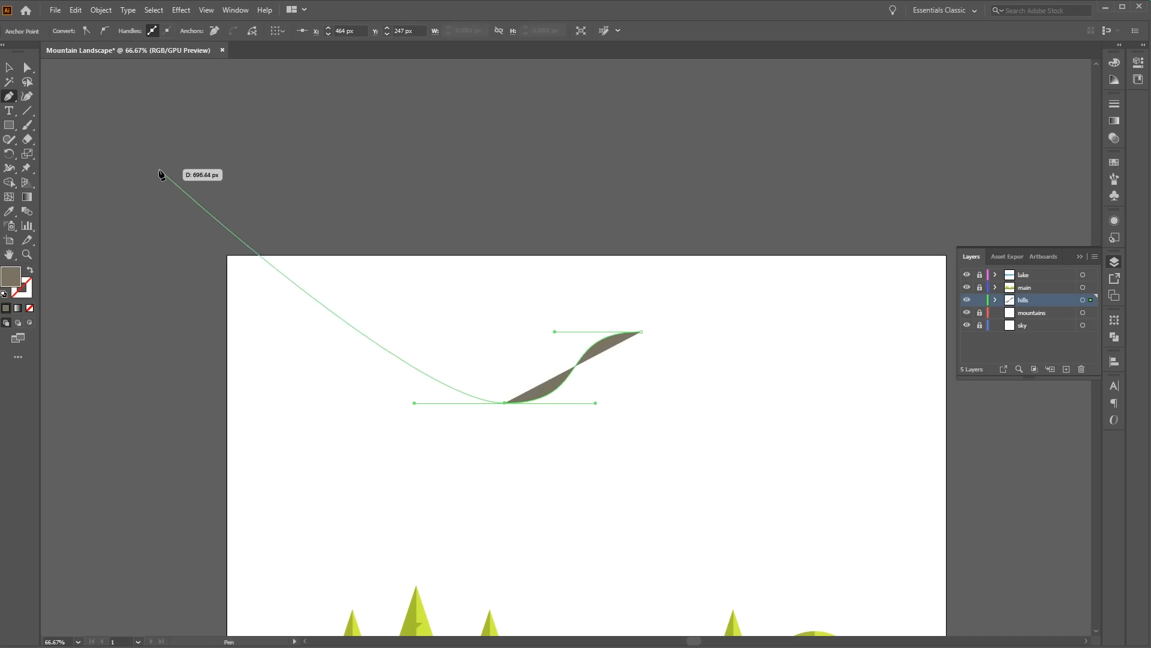
click(505, 403)
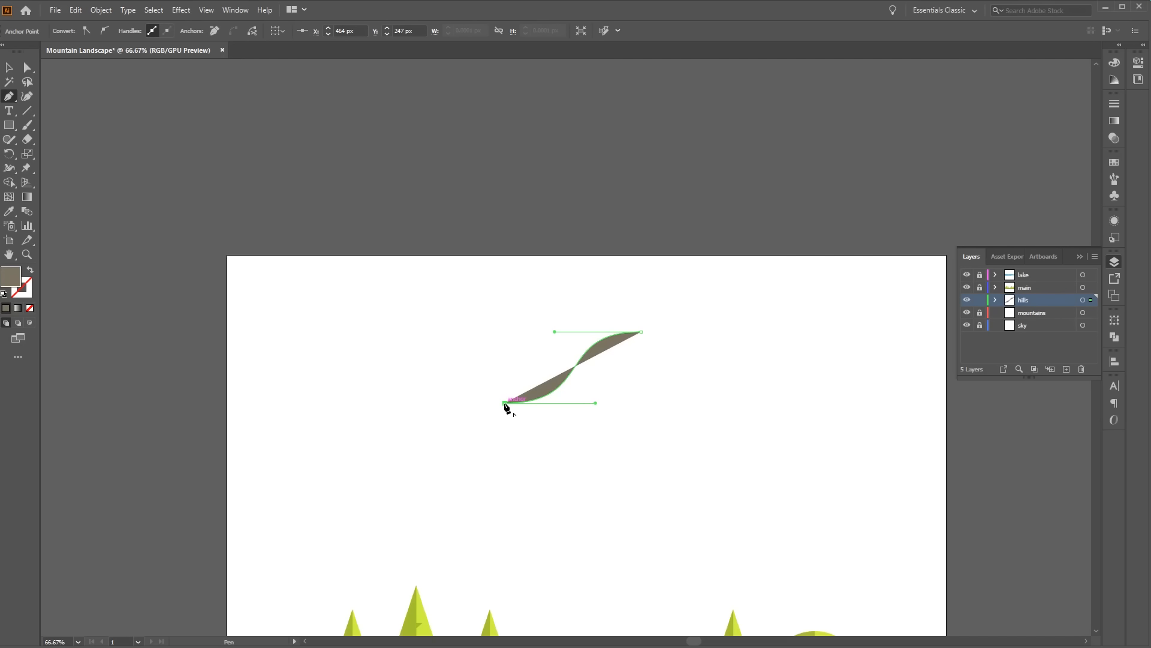
click(505, 417)
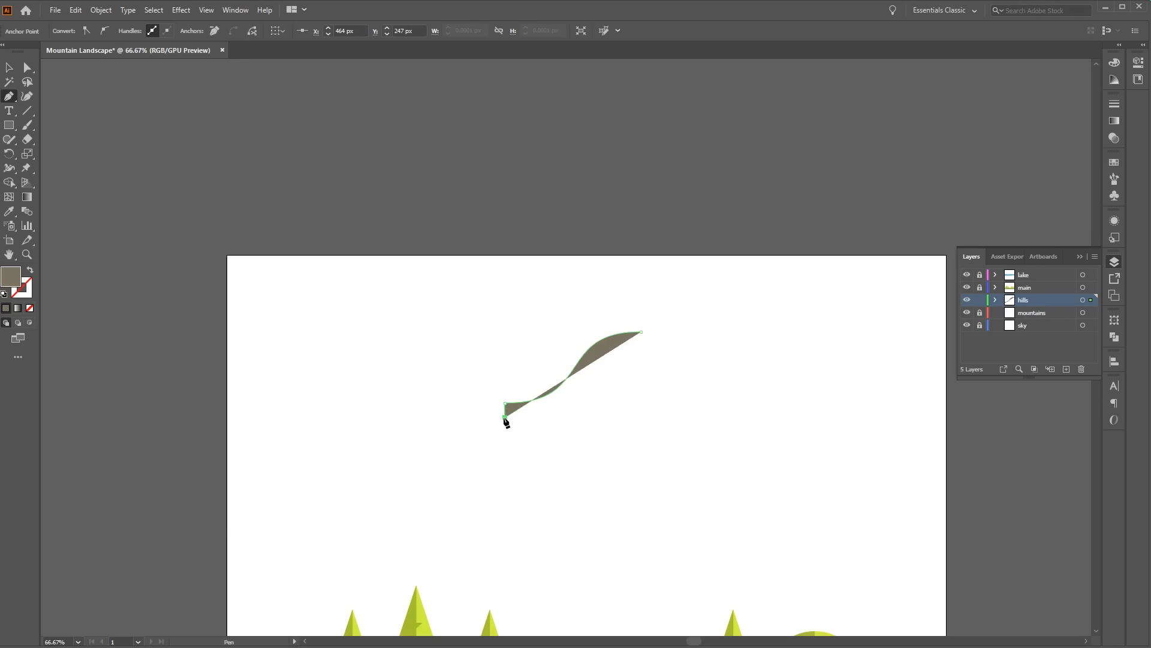
click(641, 418)
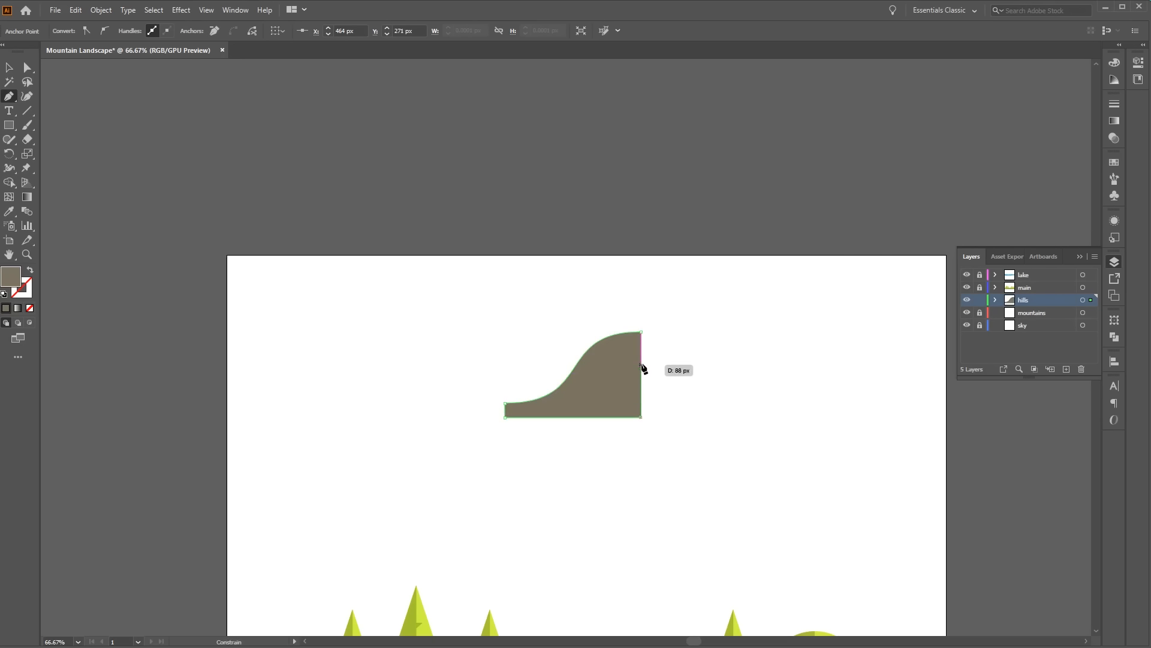
click(641, 332)
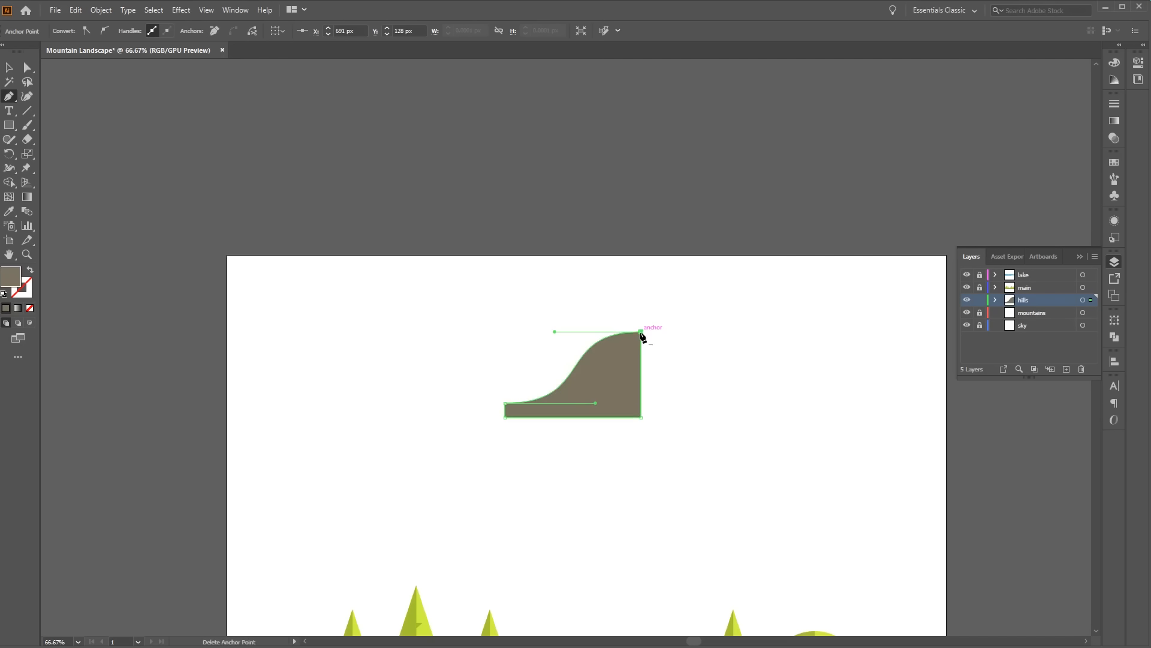
key(v)
click(670, 367)
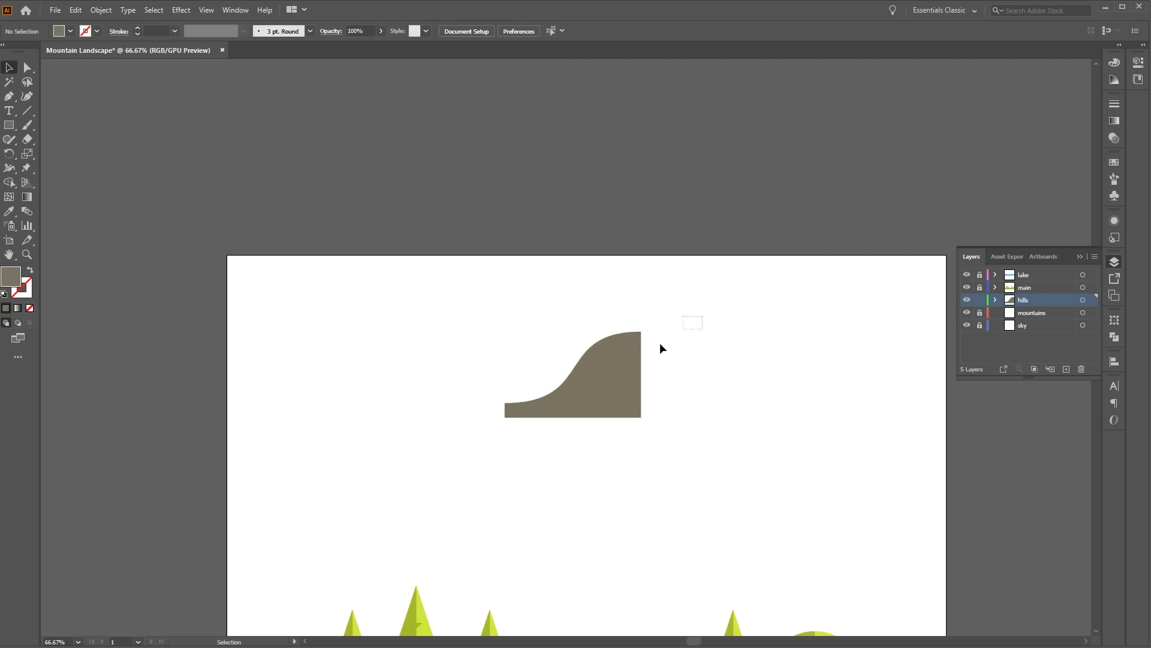
Stretch the half-hill's low side outward to about 369 px wide and shorten the curve handle at its peak for a gentler slope
click(618, 372)
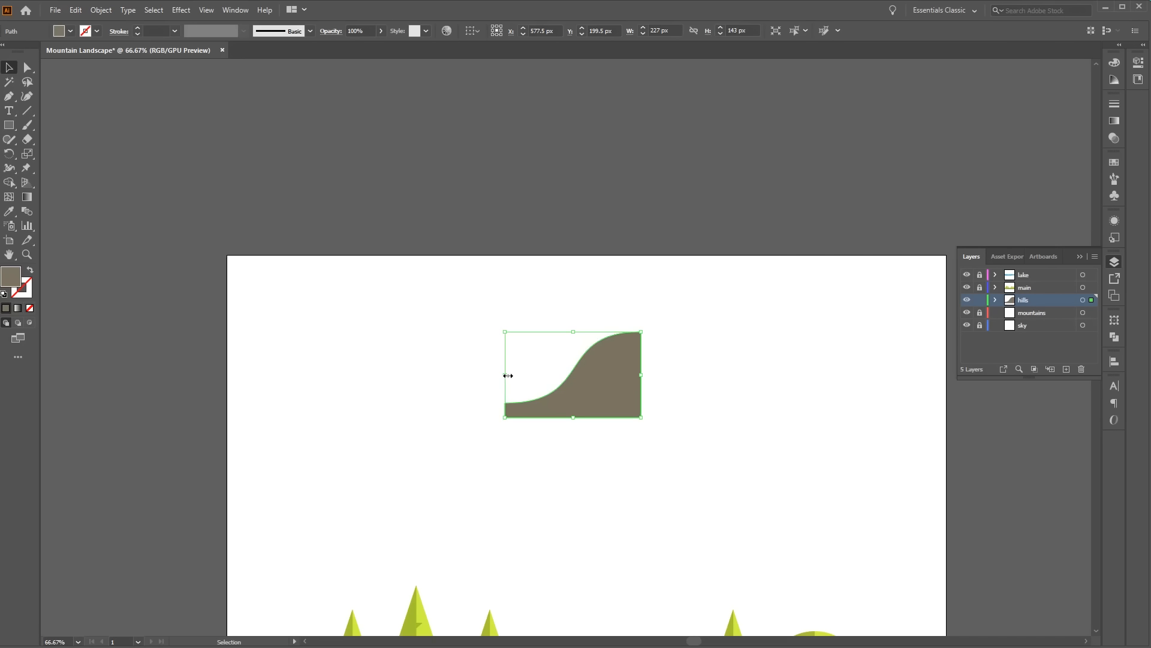
drag(508, 375, 421, 375)
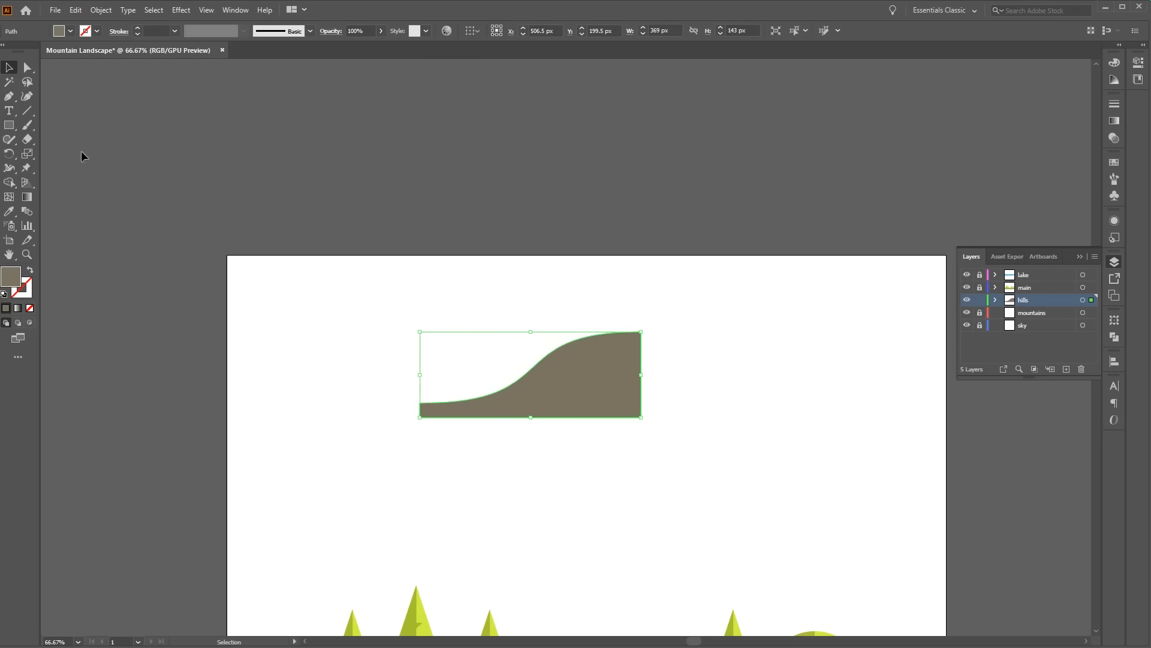
click(27, 67)
click(641, 333)
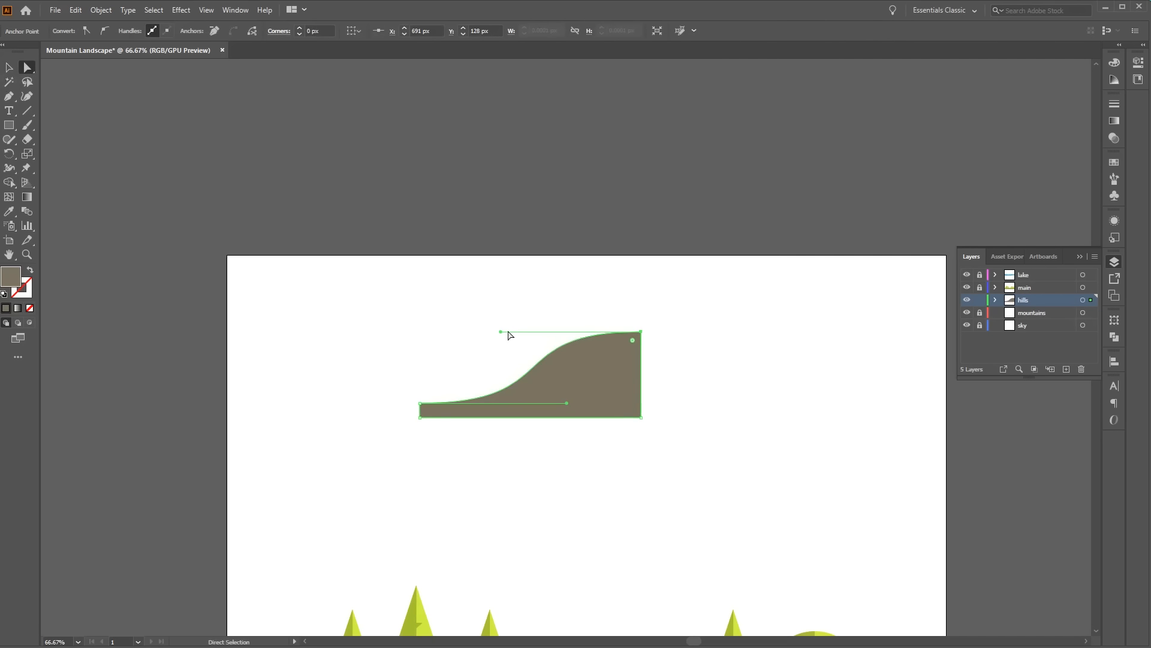
drag(500, 331, 564, 330)
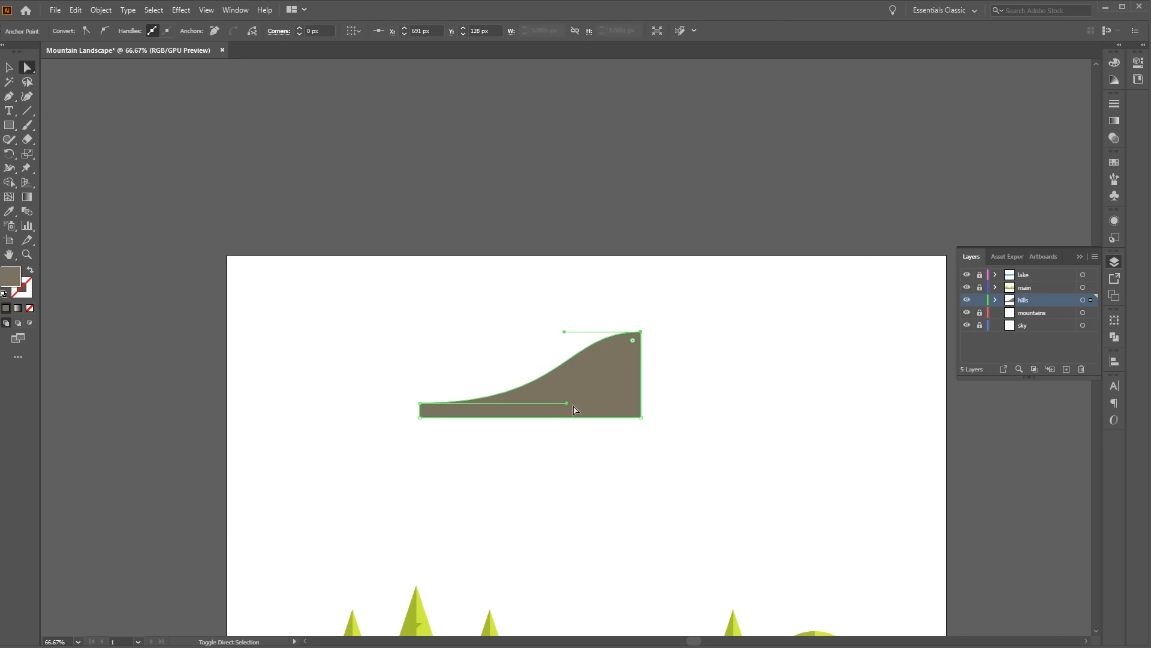
click(711, 422)
key(v)
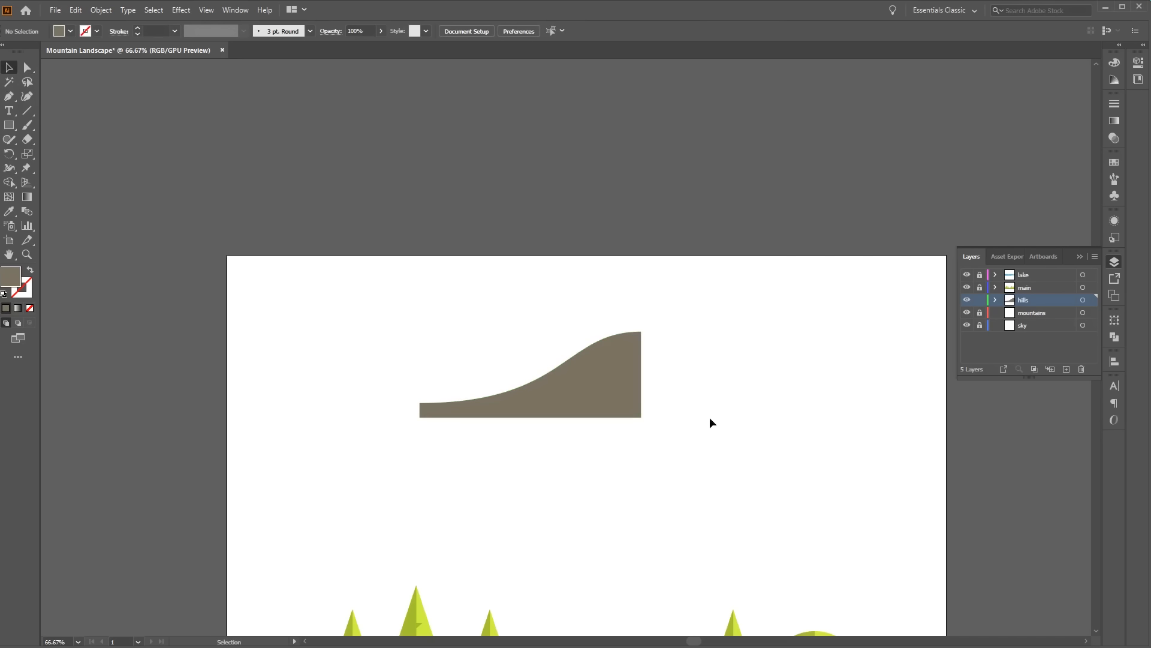
Copy the half-hill in place, reflect the copy across the vertical axis and align it against the original's straight edge to form a full hill
click(617, 387)
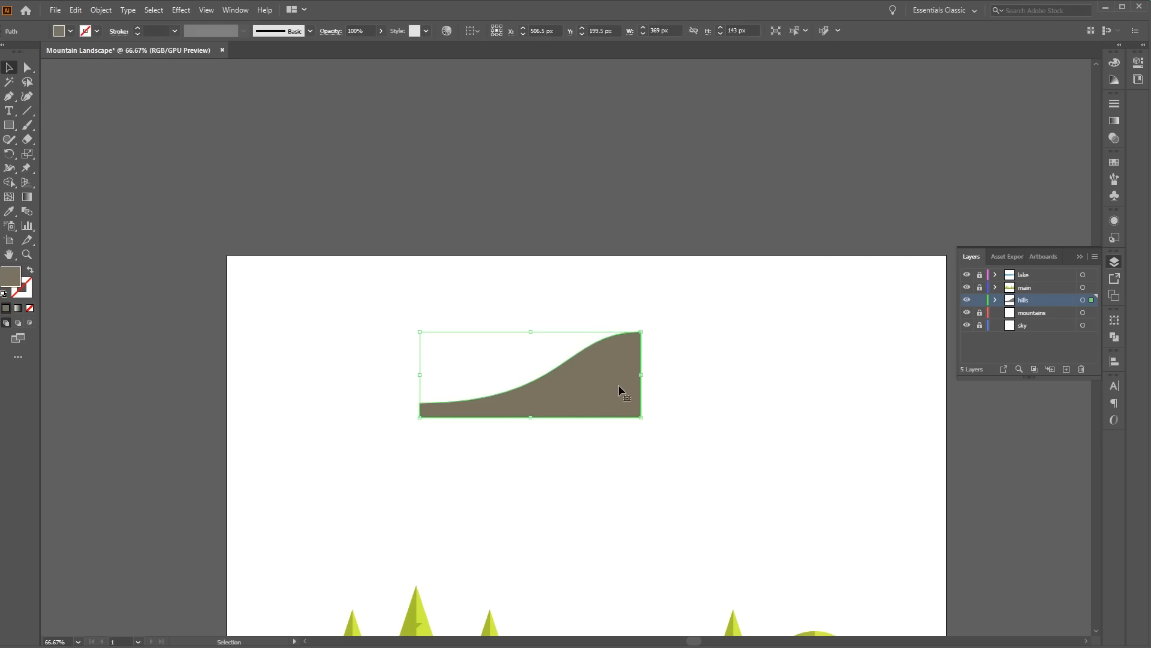
key(ctrl+c)
key(ctrl)
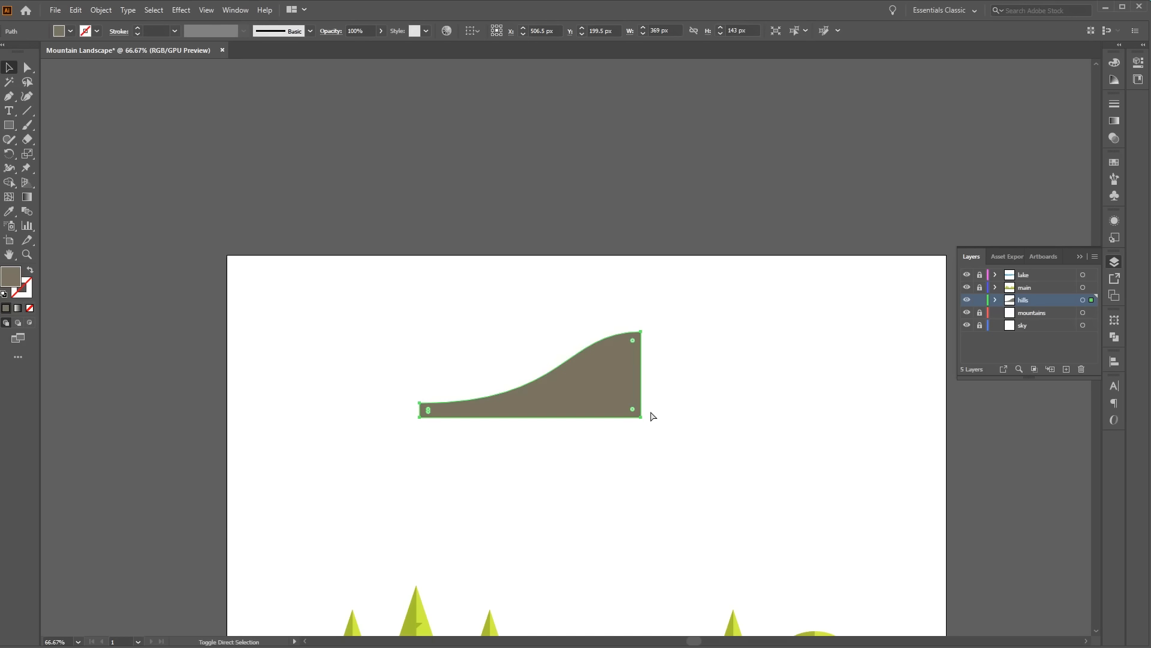
right_click(627, 340)
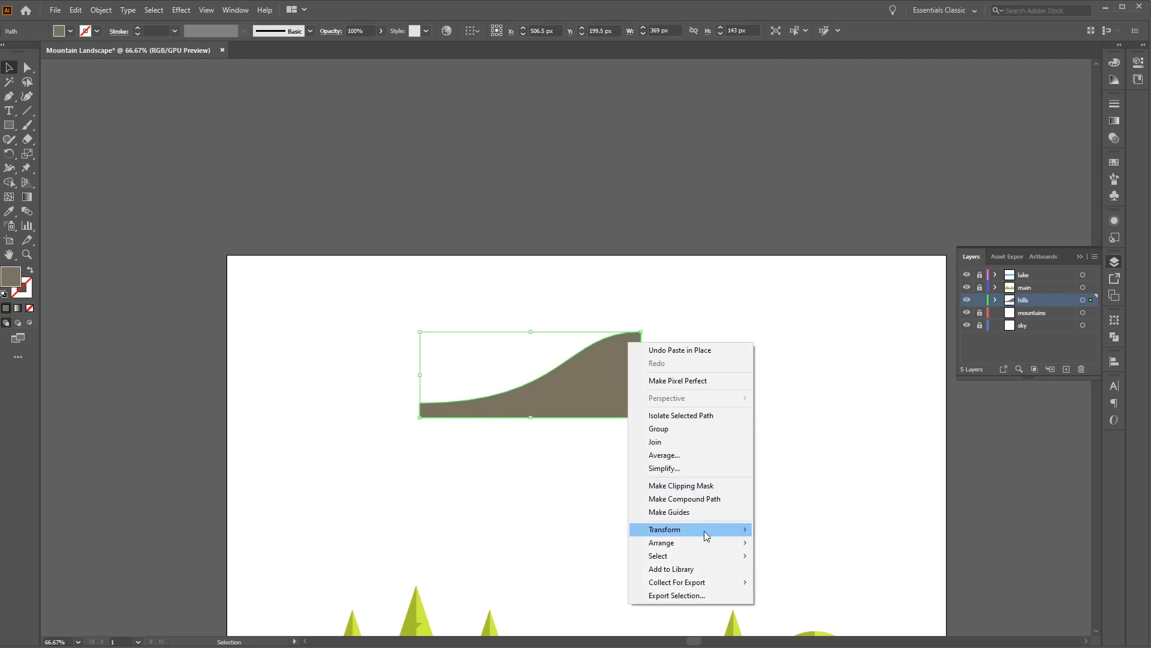
mouse_move(705, 535)
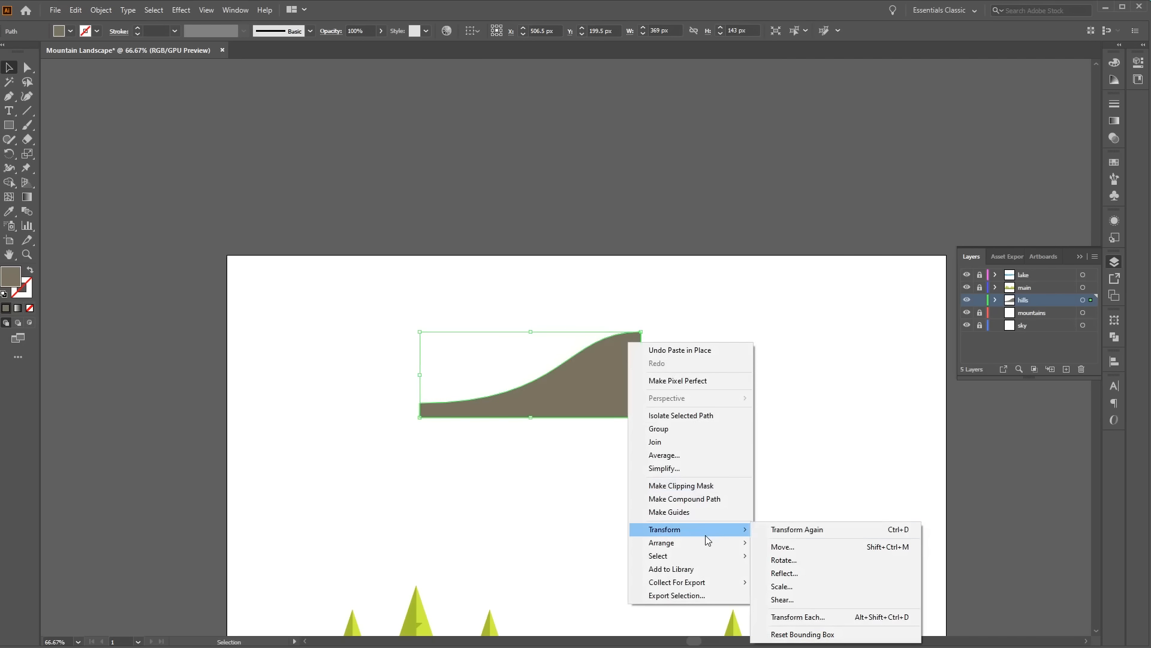
click(822, 573)
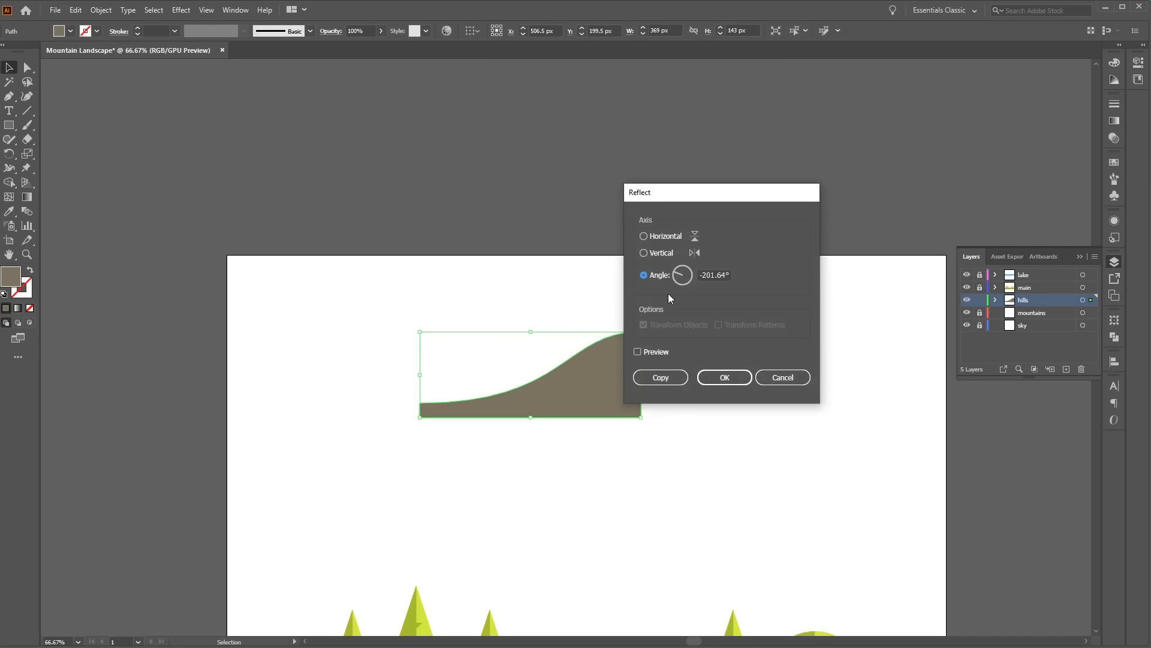
click(664, 253)
click(725, 377)
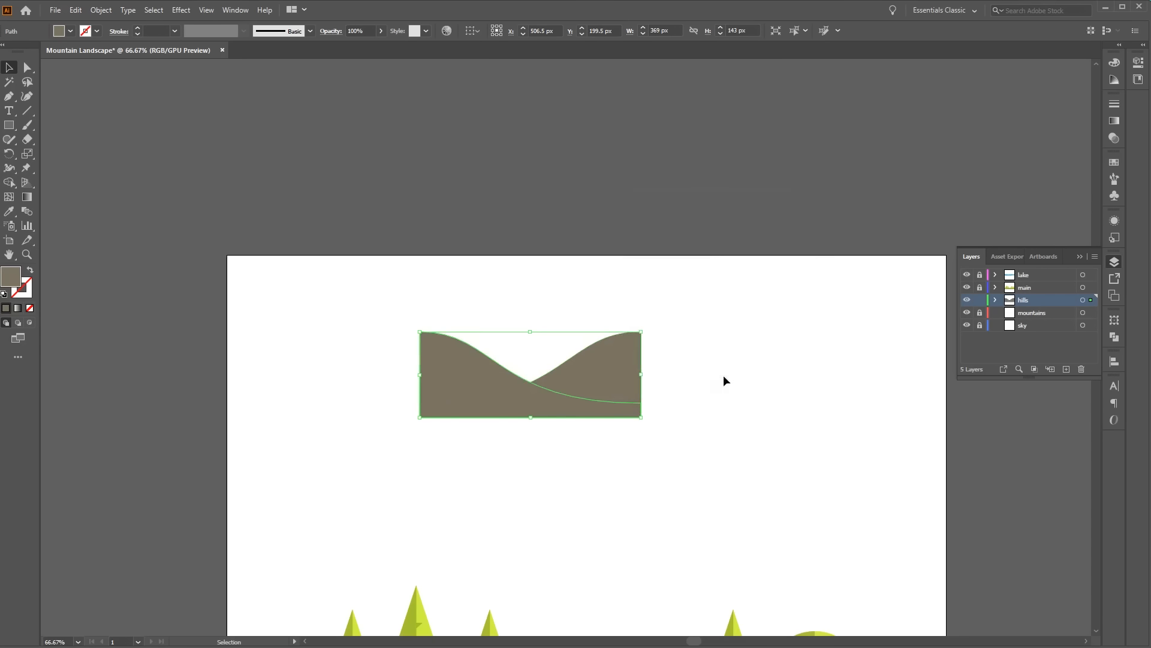
drag(458, 381, 678, 398)
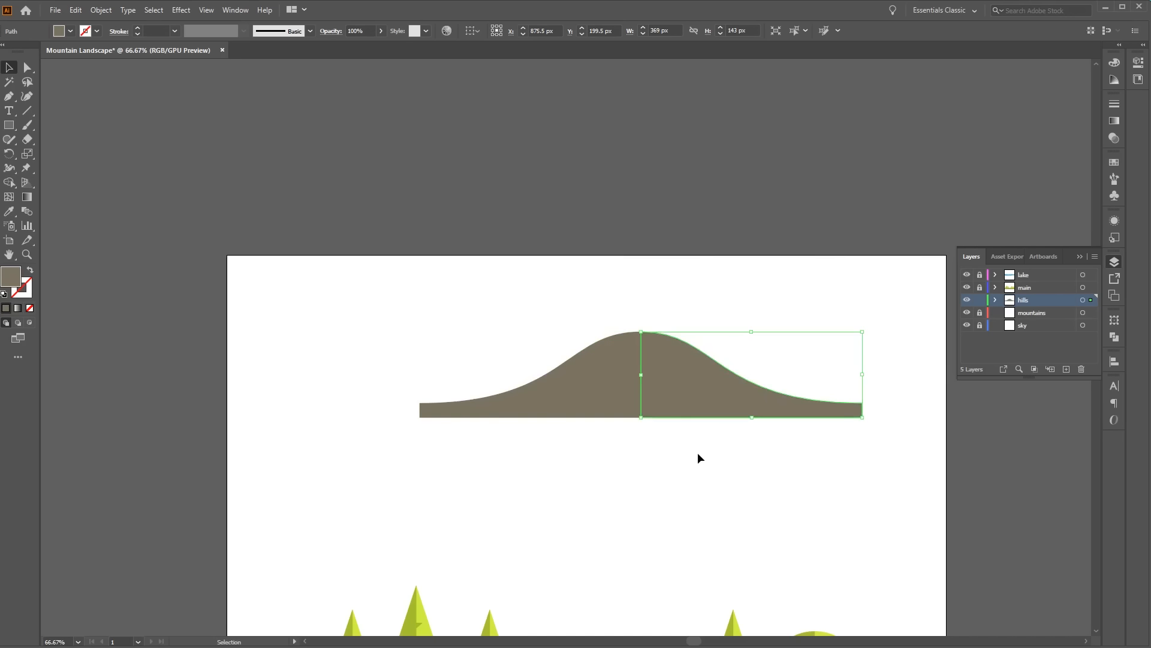
click(698, 454)
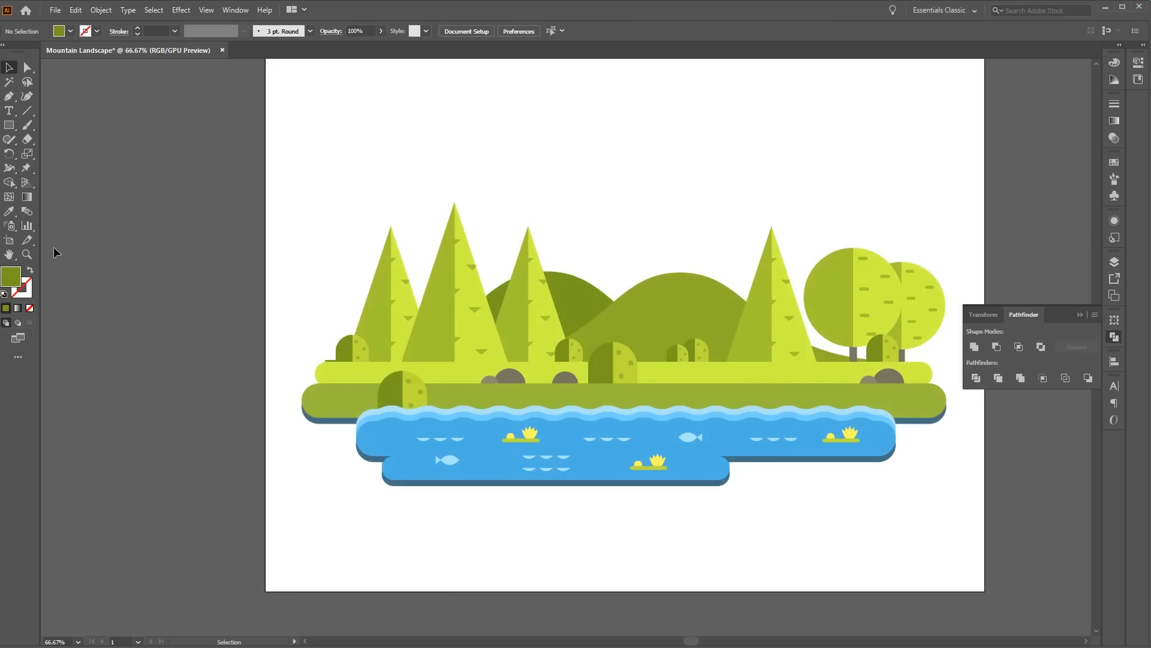
Draw an open stepped path about 30 × 191 px down the darker hill, with no fill and a 9 px stroke in green #66801b
click(30, 272)
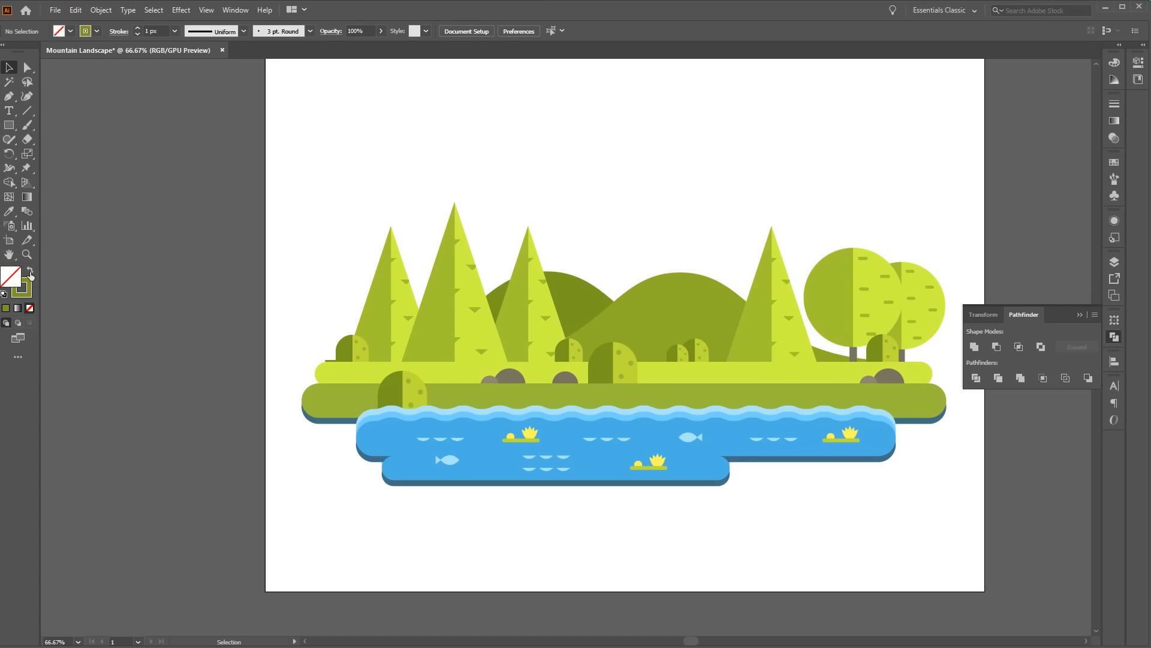
click(24, 289)
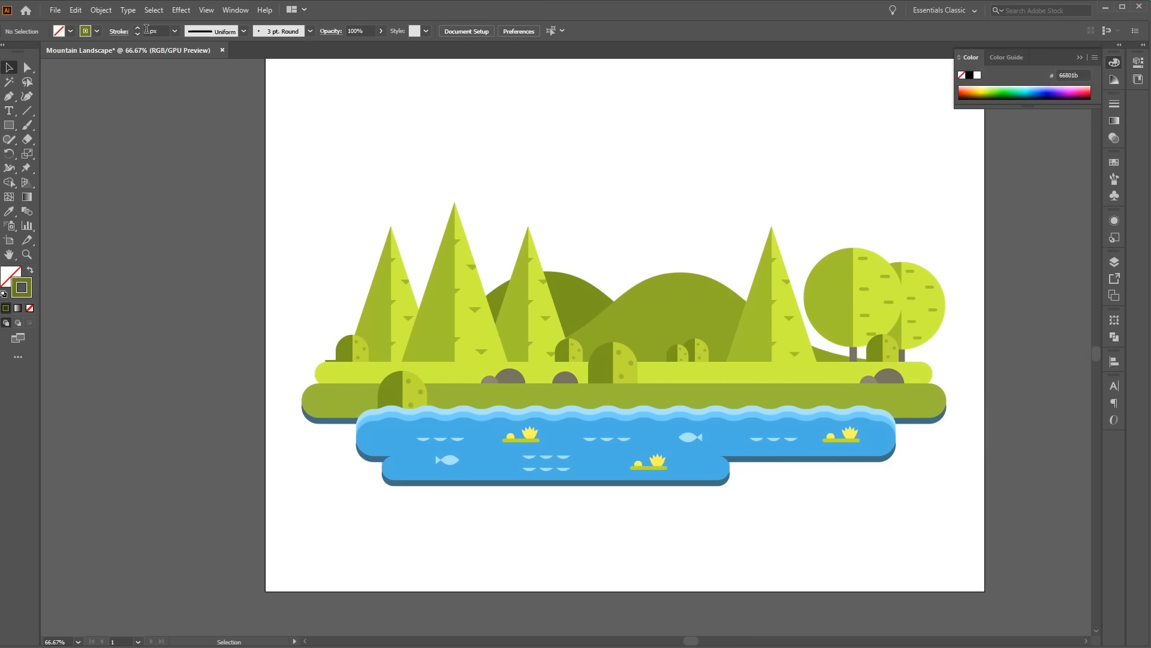
click(174, 31)
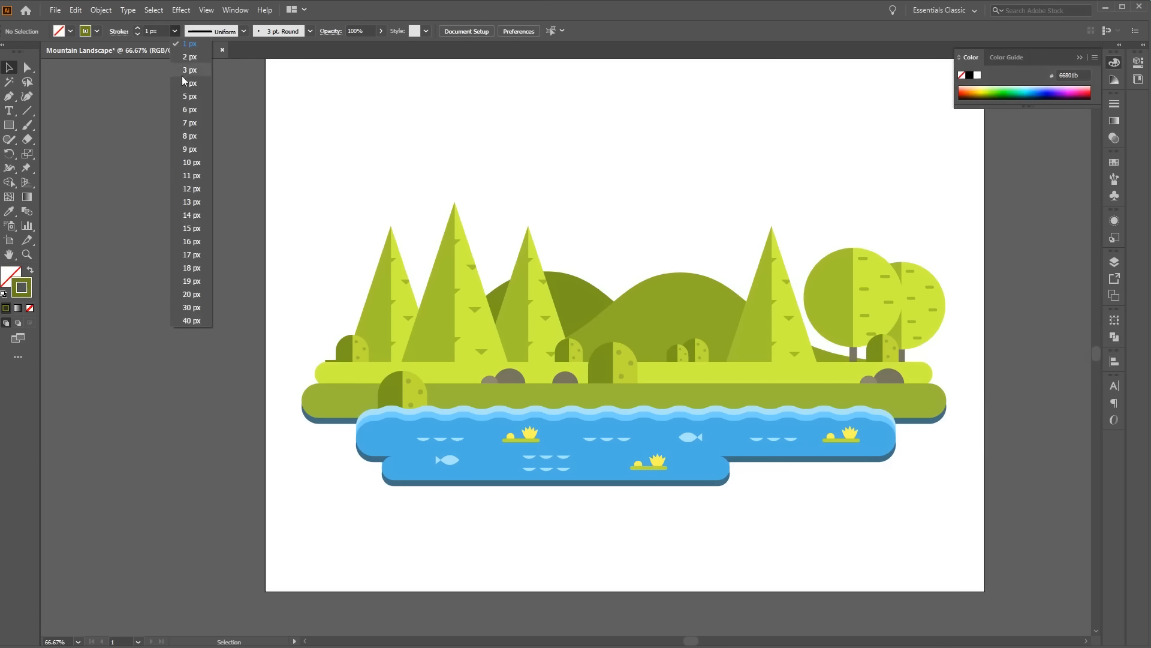
click(196, 147)
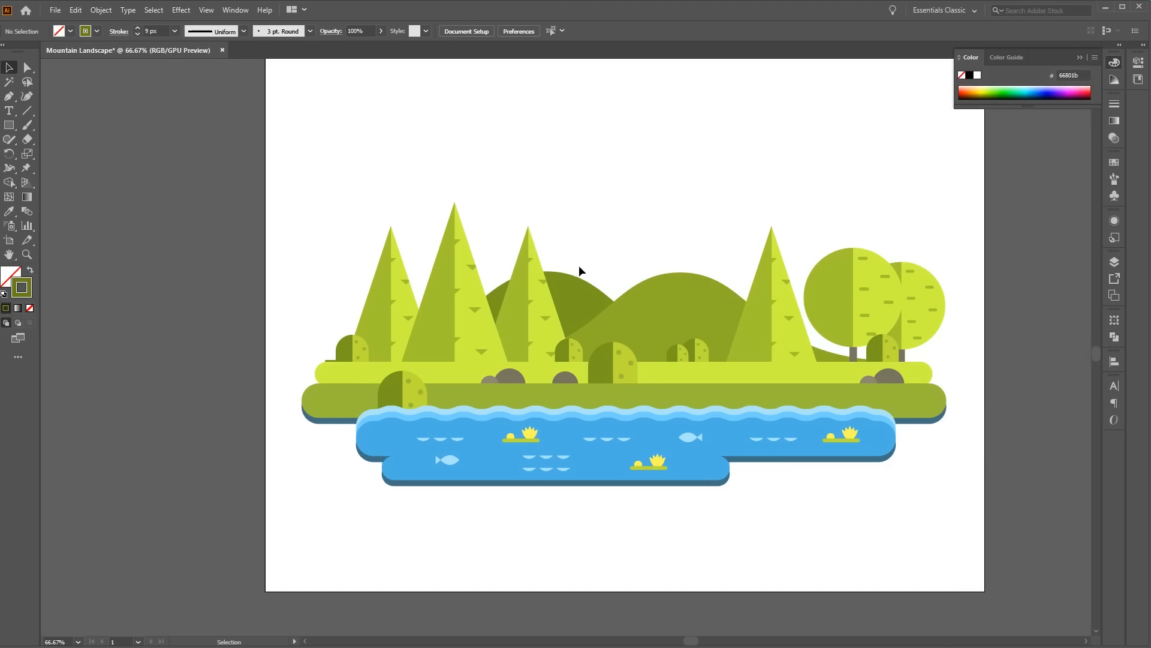
click(9, 96)
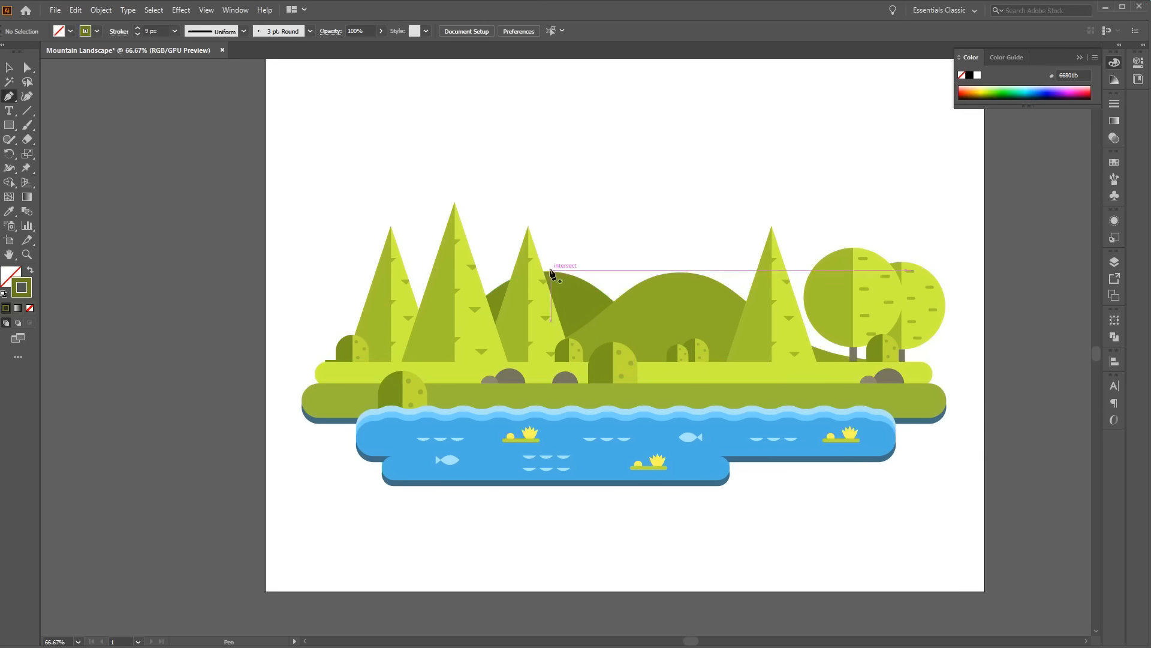
click(564, 258)
shift+click(565, 296)
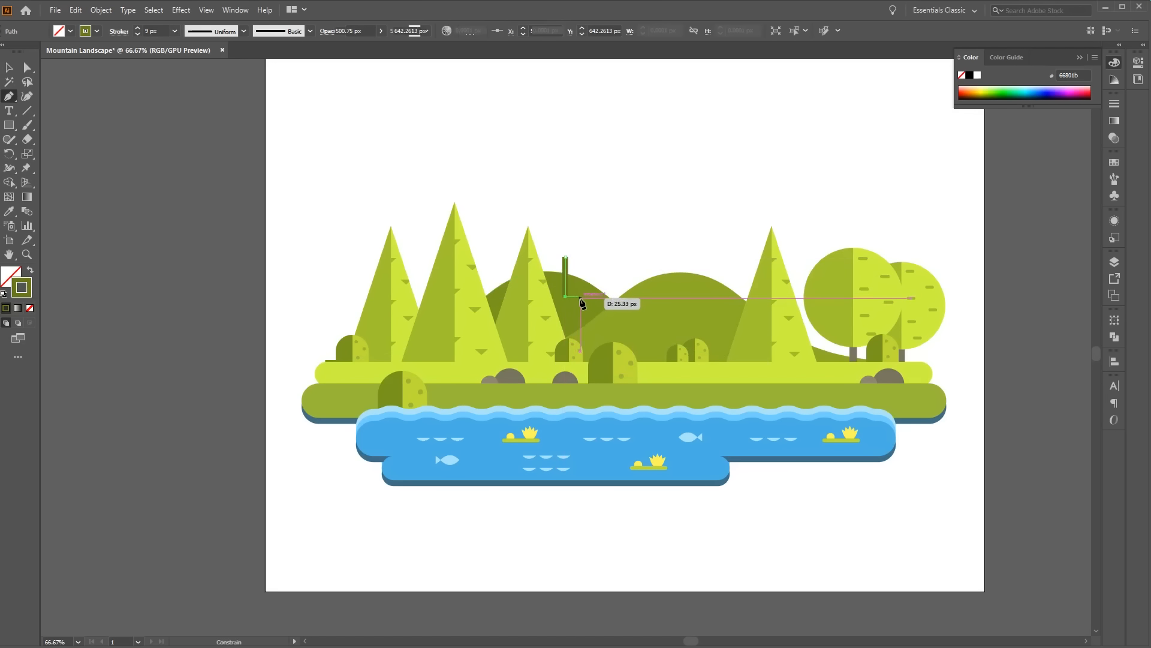
shift+click(583, 296)
shift+click(583, 371)
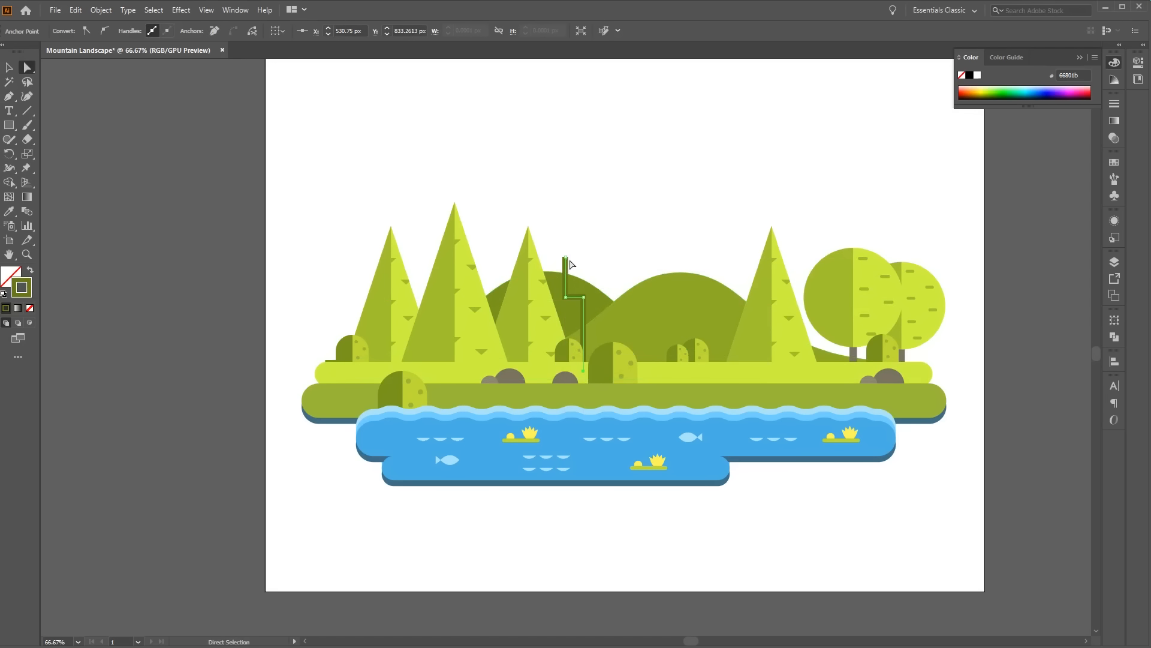
Round the two middle corners of the stepped path on the darker hill
click(28, 68)
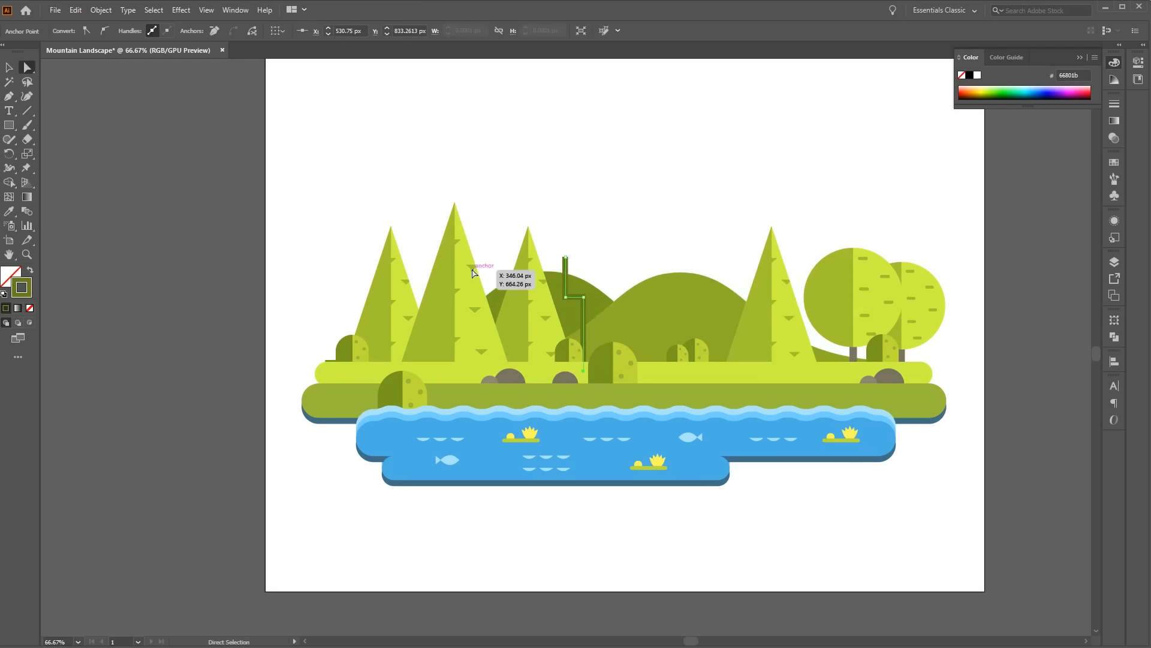
click(597, 283)
click(584, 298)
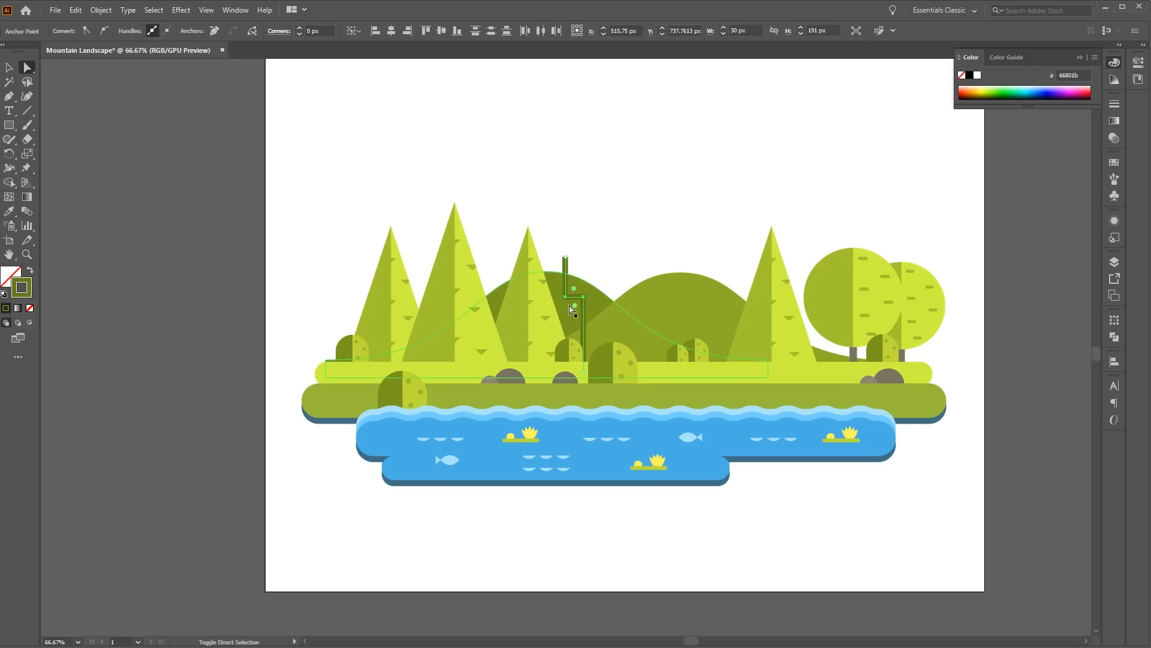
drag(574, 310, 566, 325)
click(678, 235)
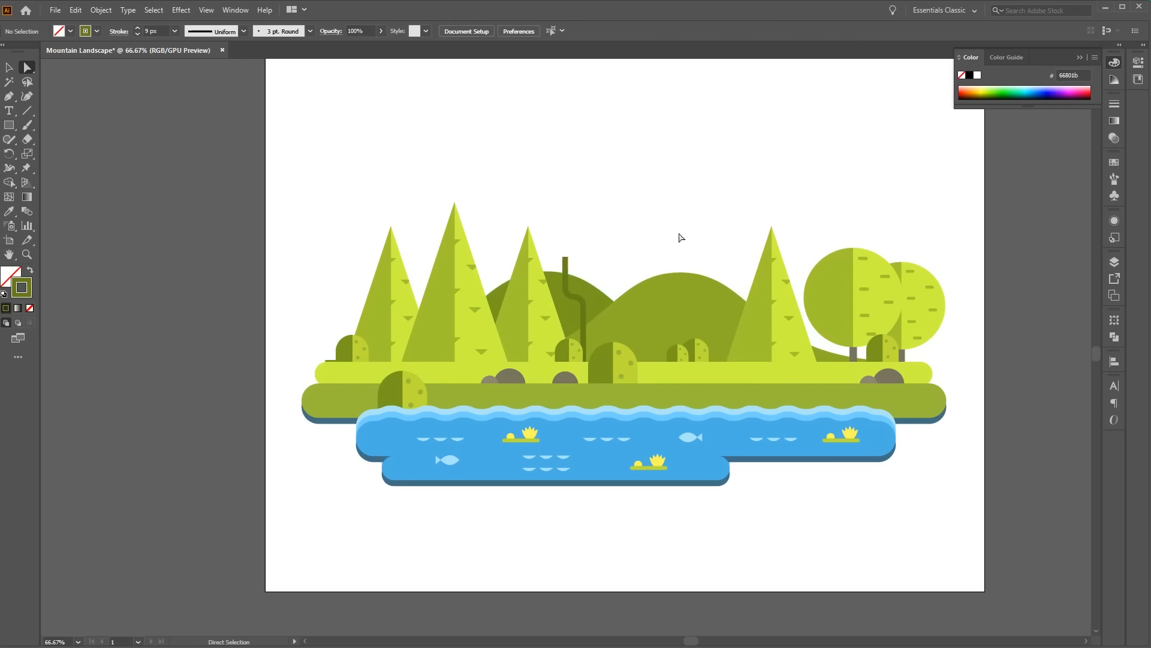
Expand the fill and stroke of the rounded path on the darker hill into a solid shape
key(v)
click(568, 264)
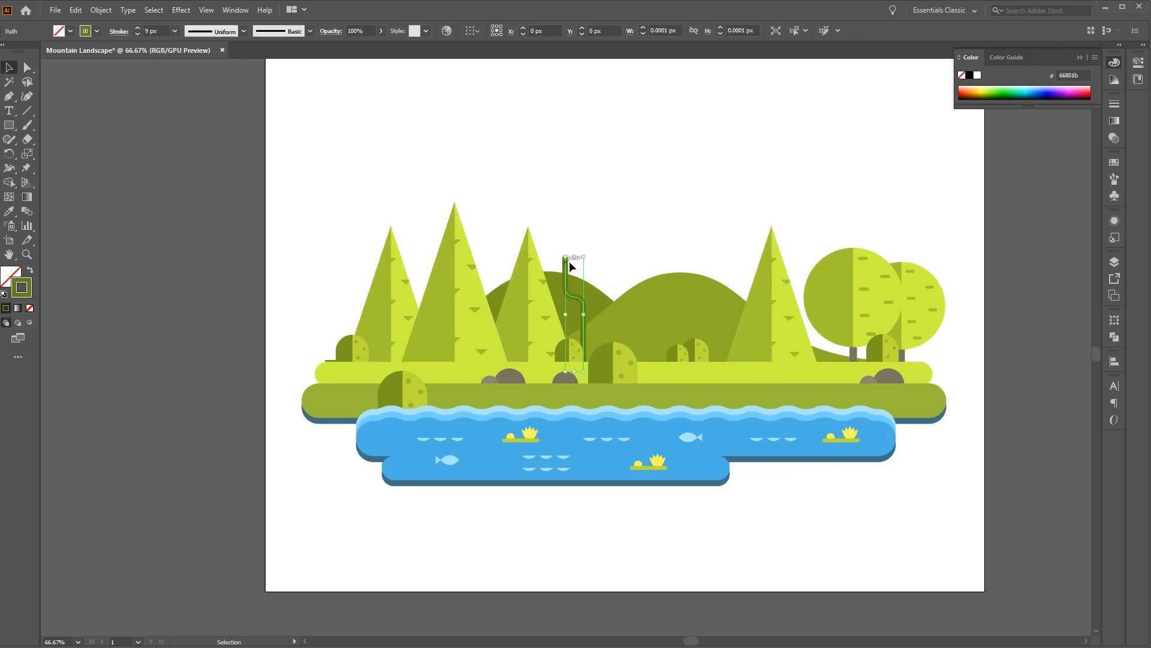
click(91, 13)
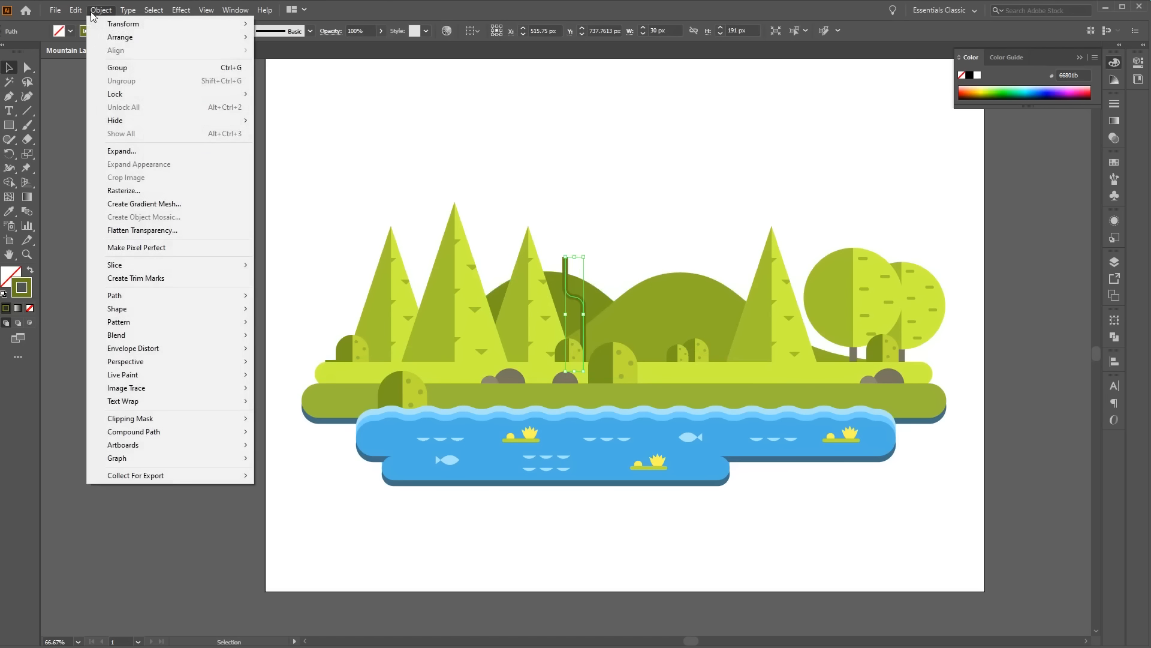
click(187, 150)
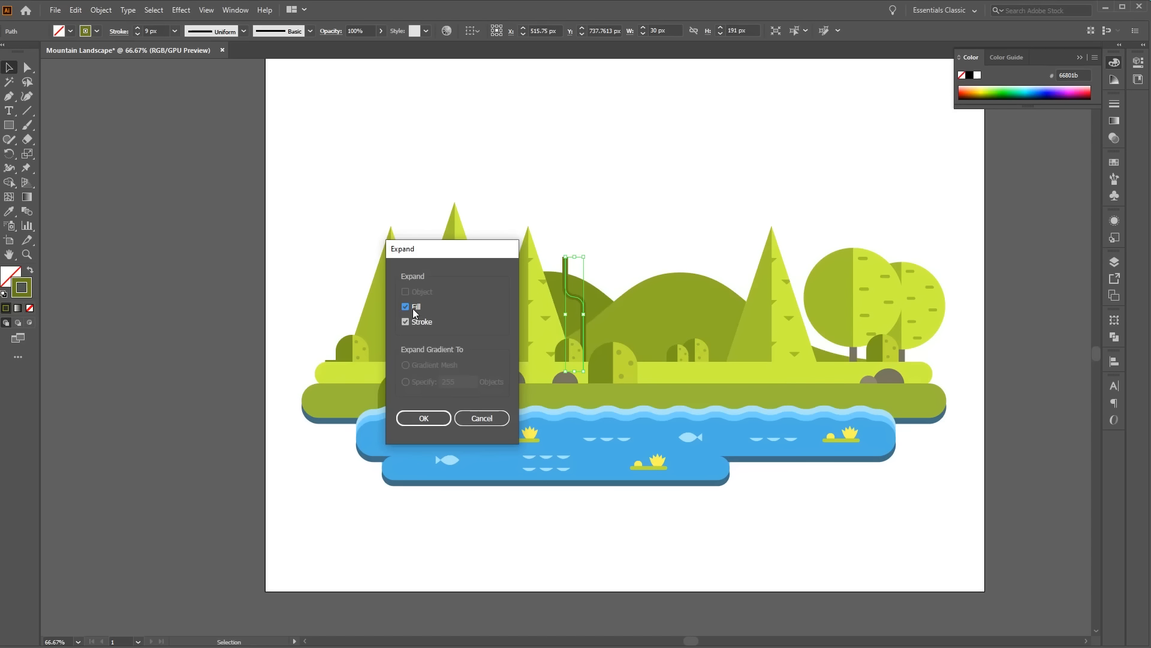
click(425, 418)
click(666, 237)
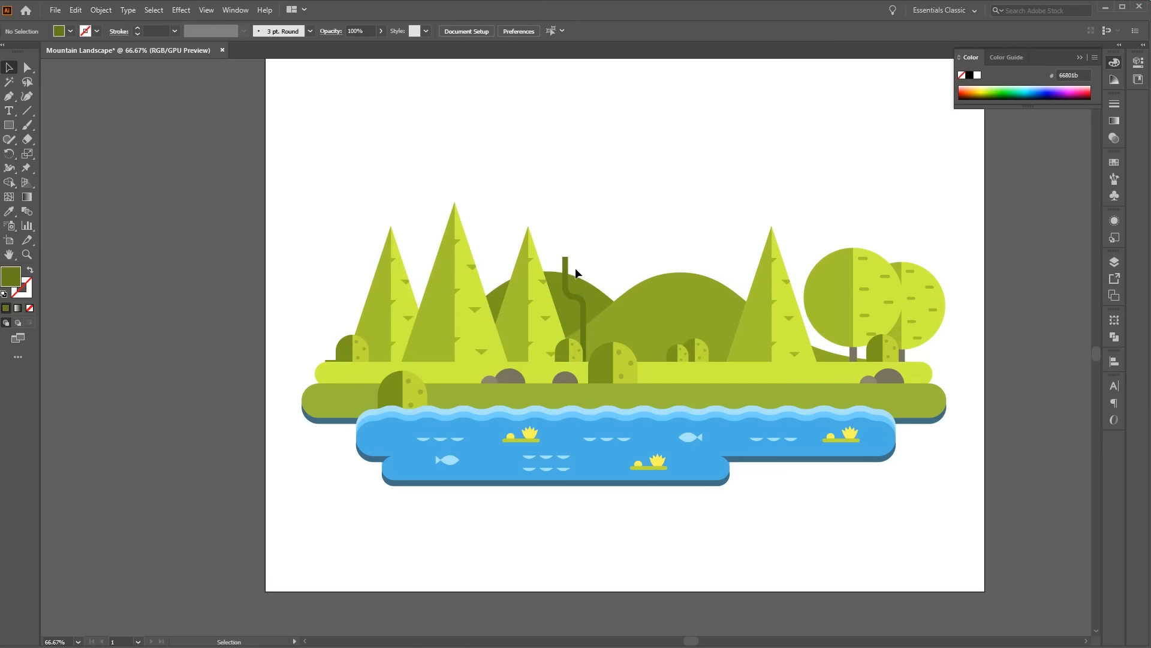
Trim off the part of the dark green stepped strip that sticks out above the darker hill, using Shape Builder
scroll(575, 267, up, 3)
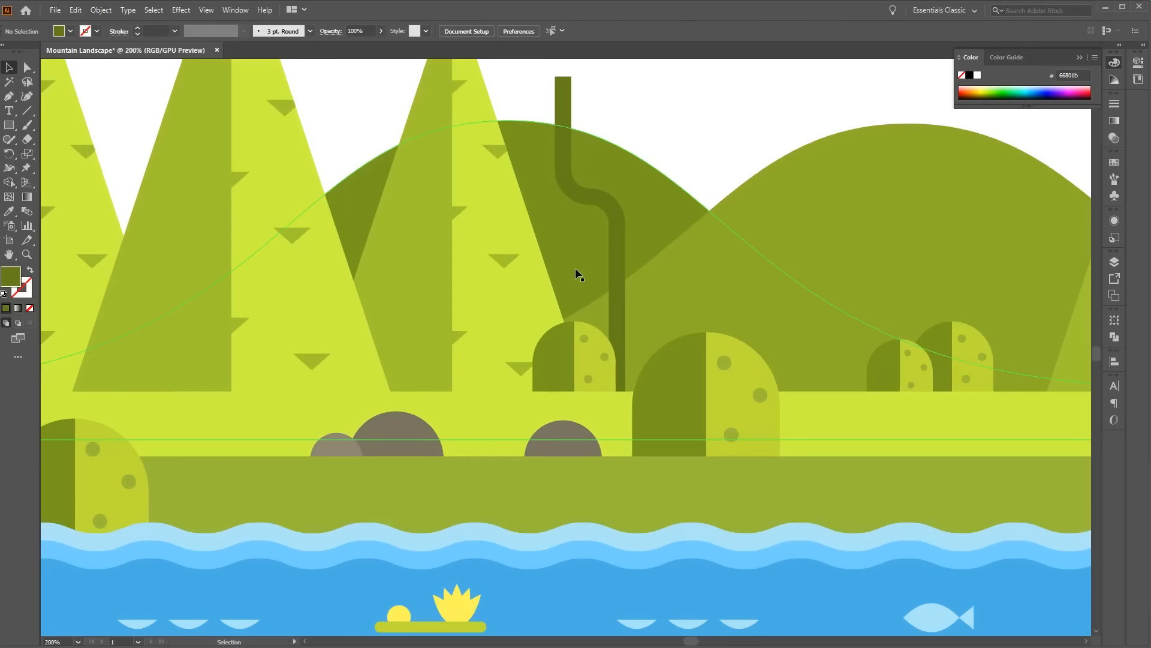
drag(597, 191, 616, 403)
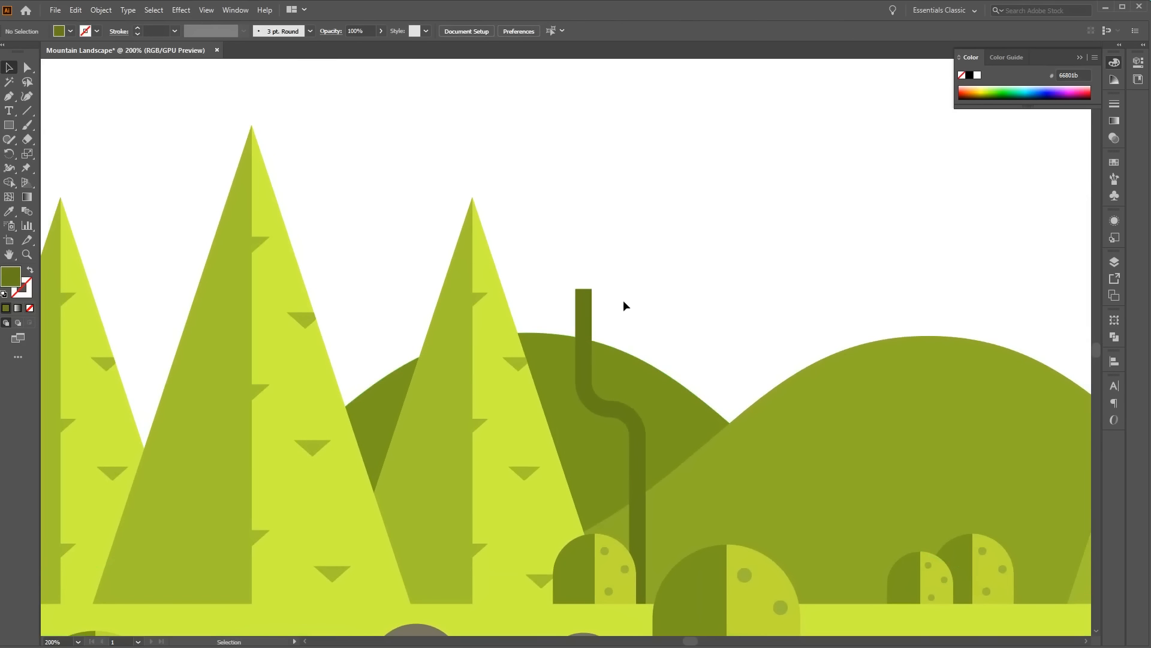
drag(633, 271, 562, 358)
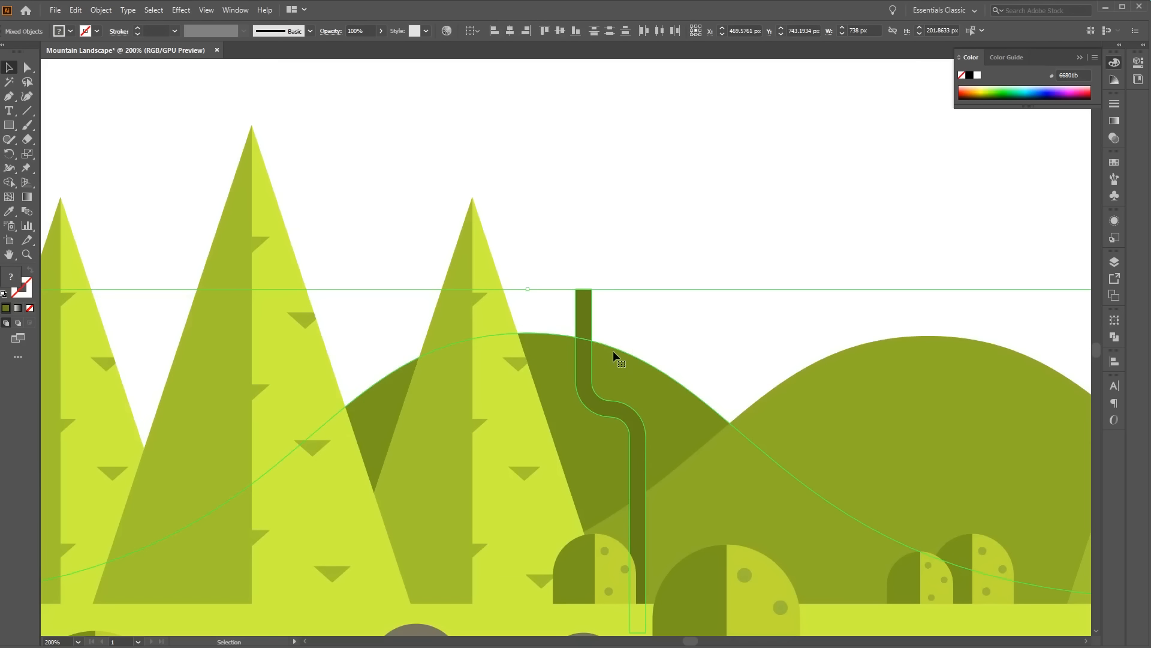
click(10, 183)
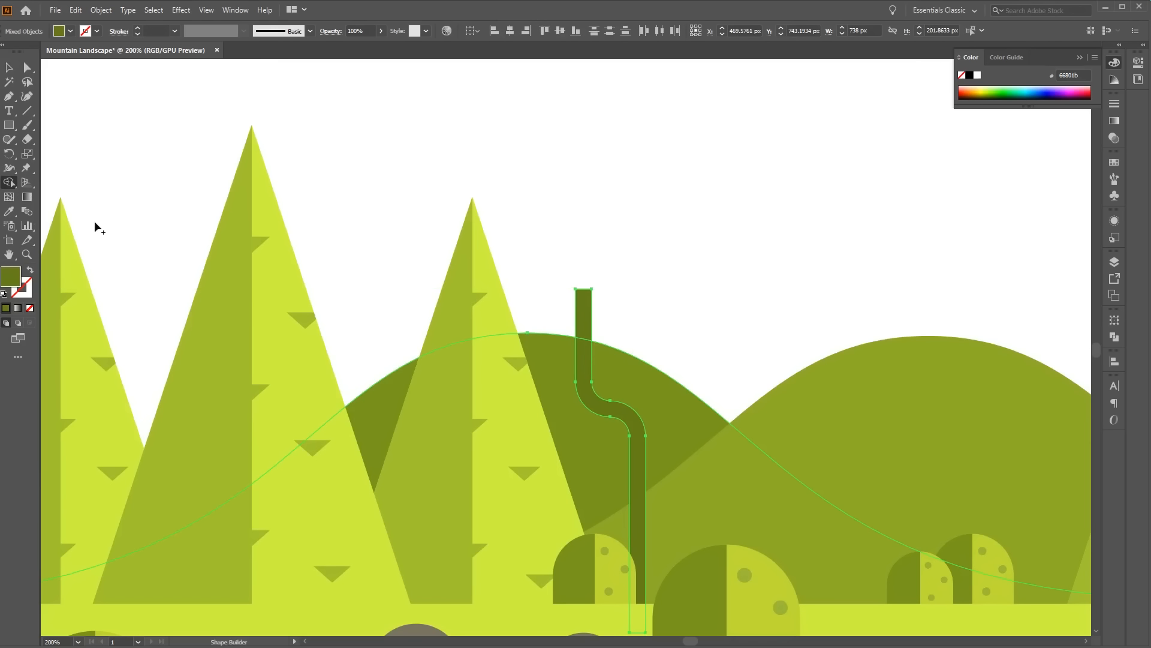
alt+click(588, 316)
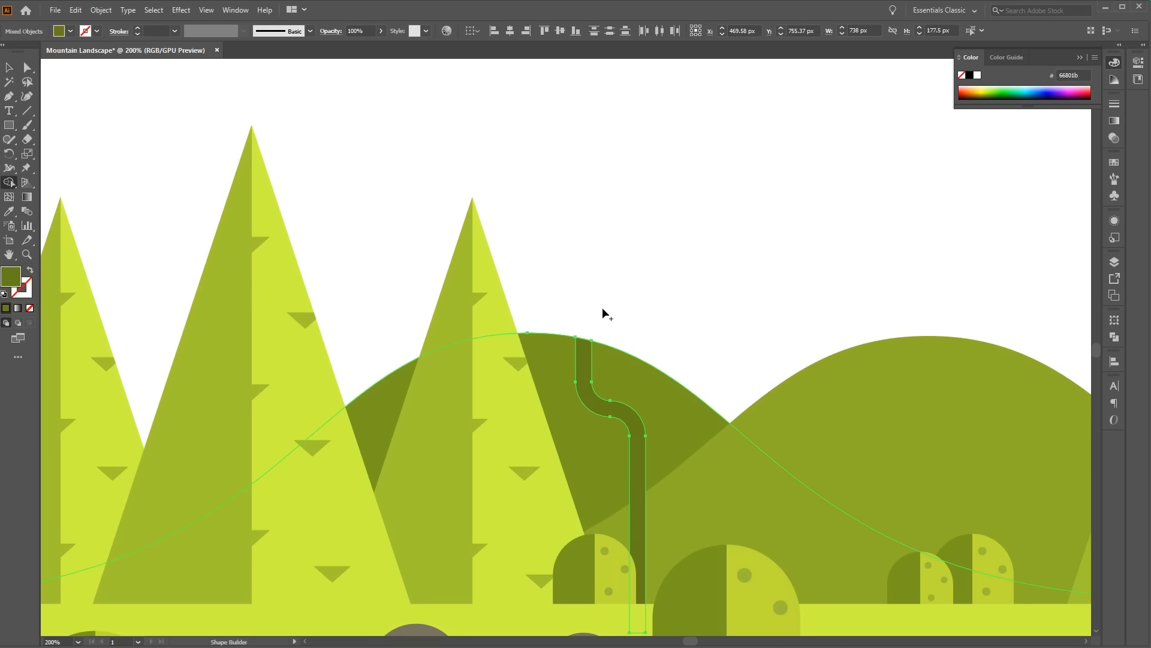
click(9, 67)
click(743, 284)
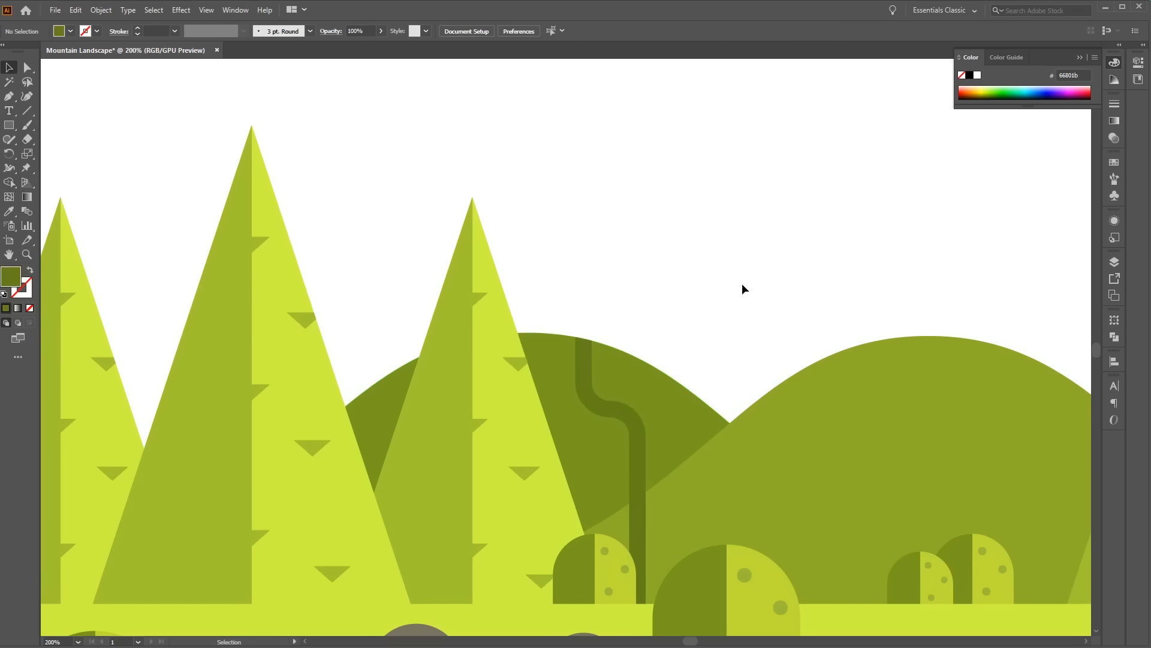
Select the lighter green hill and open its list of object commands
click(857, 413)
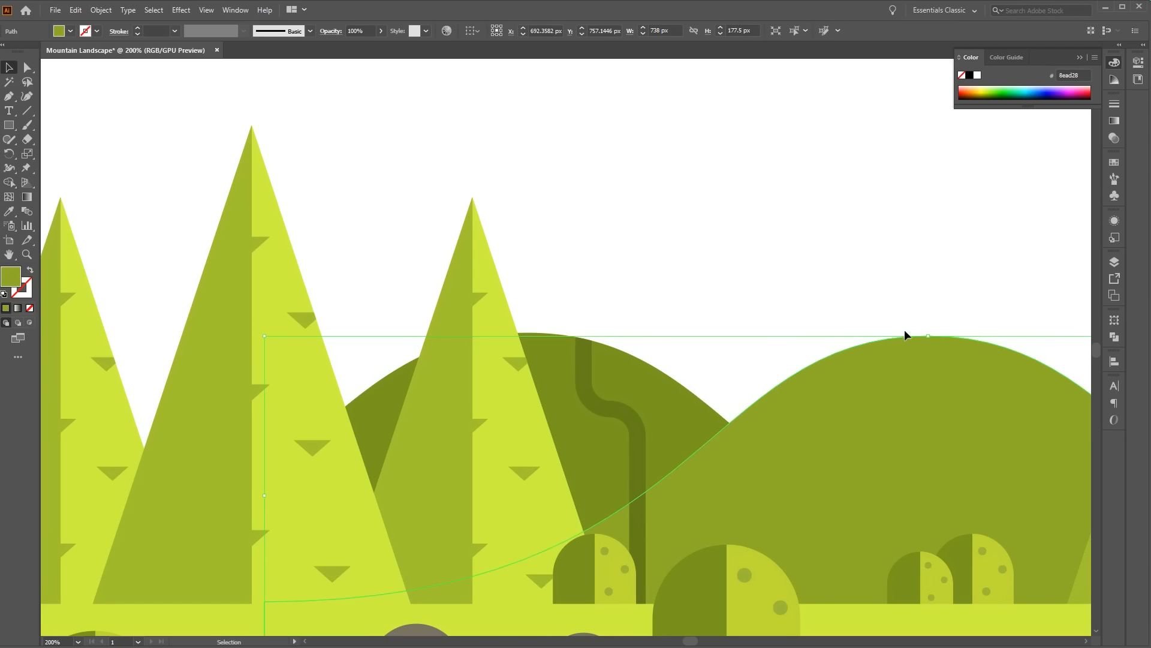
drag(904, 329, 639, 222)
right_click(639, 222)
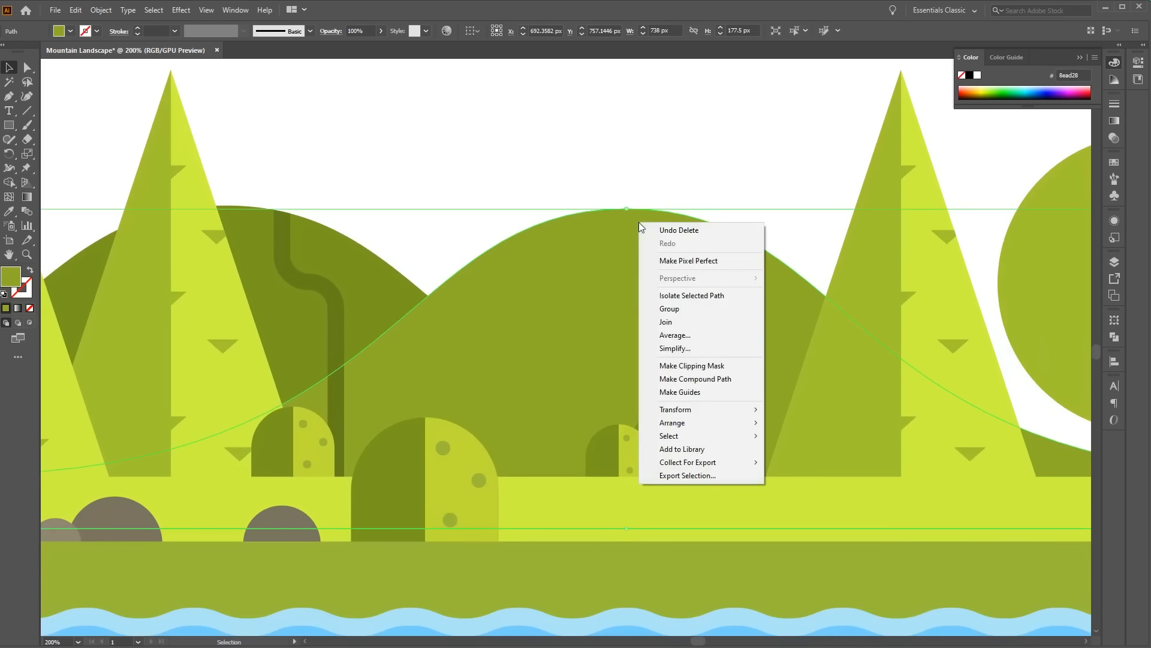
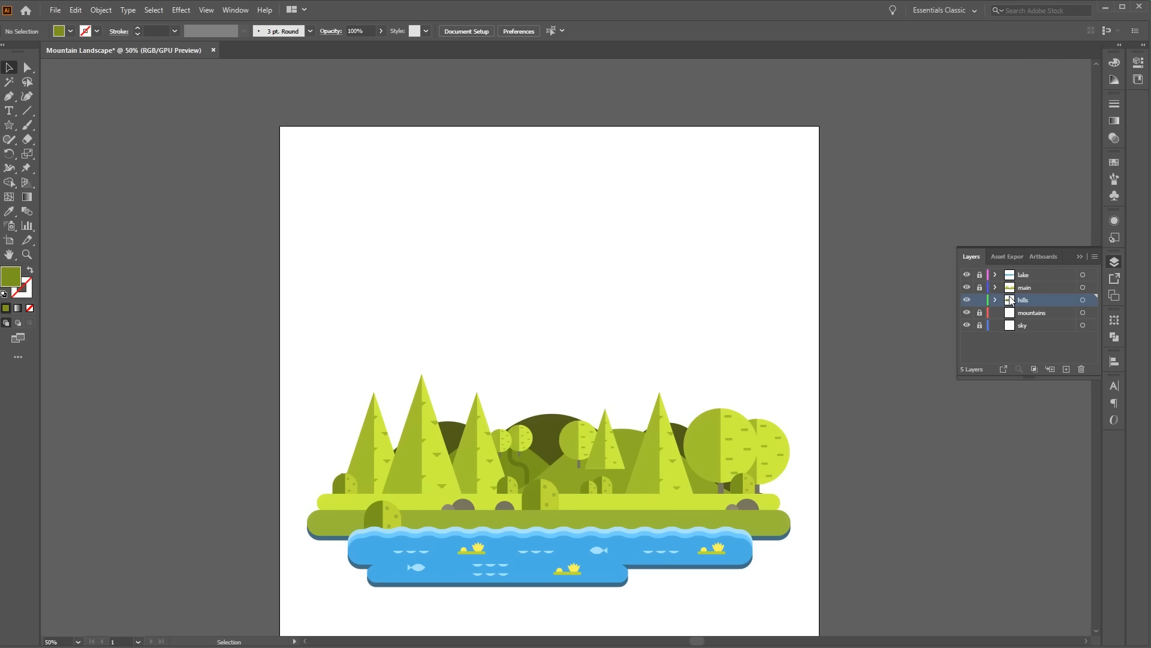
Lock the hills layer and draw a grey-brown #99927b triangle about 531 × 595 px behind the hills on the mountains layer
click(1037, 312)
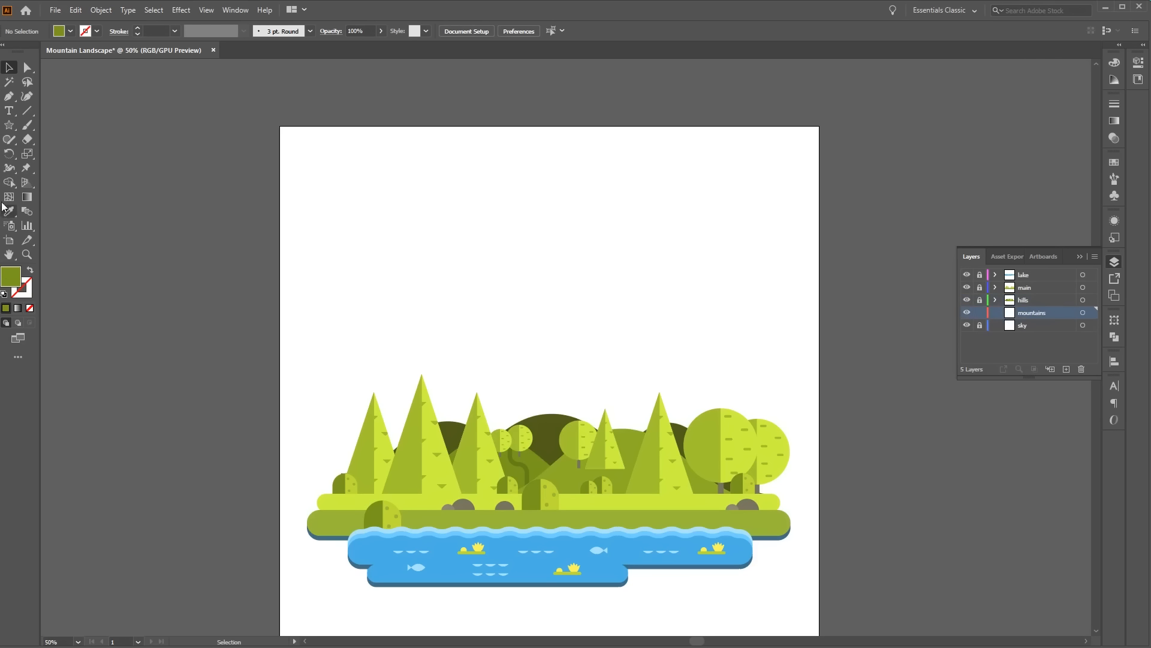
click(8, 126)
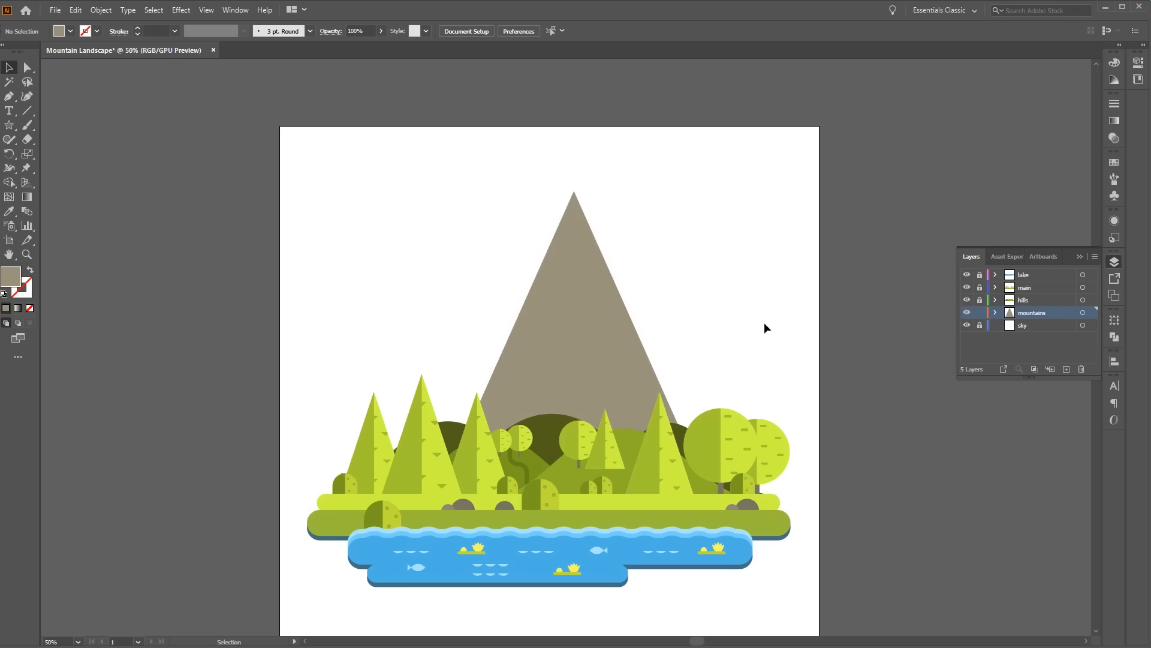
Draw a straight horizontal line about 263 px long across the upper part of the mountain triangle with the Pen tool
click(9, 96)
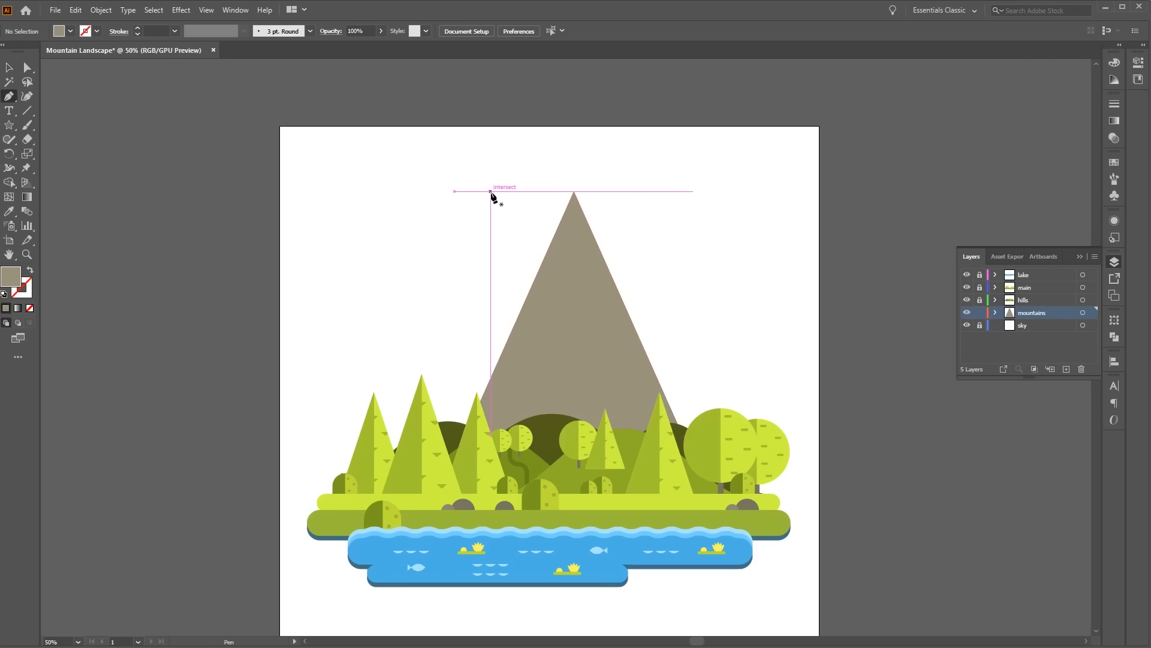
click(514, 265)
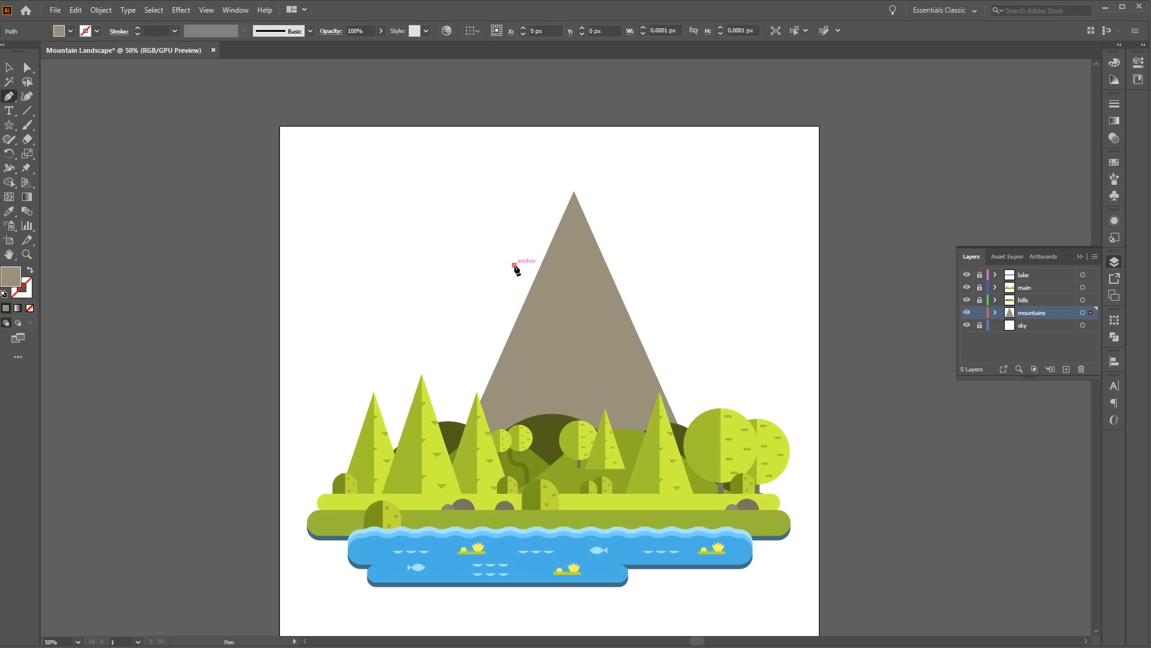
click(633, 264)
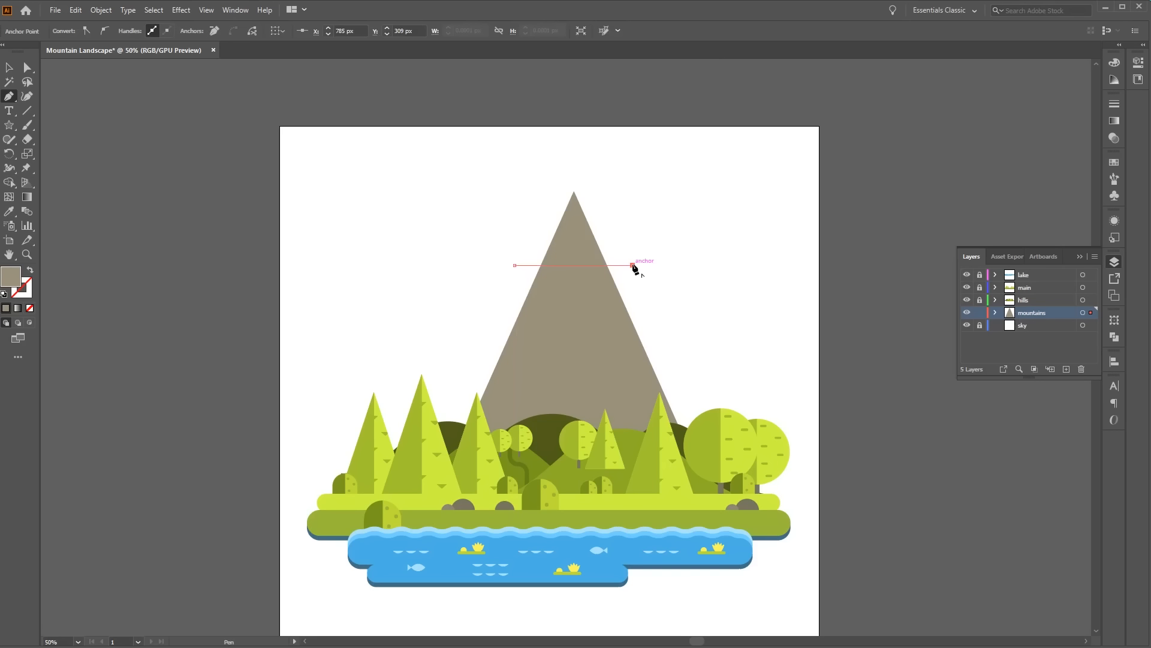
key(v)
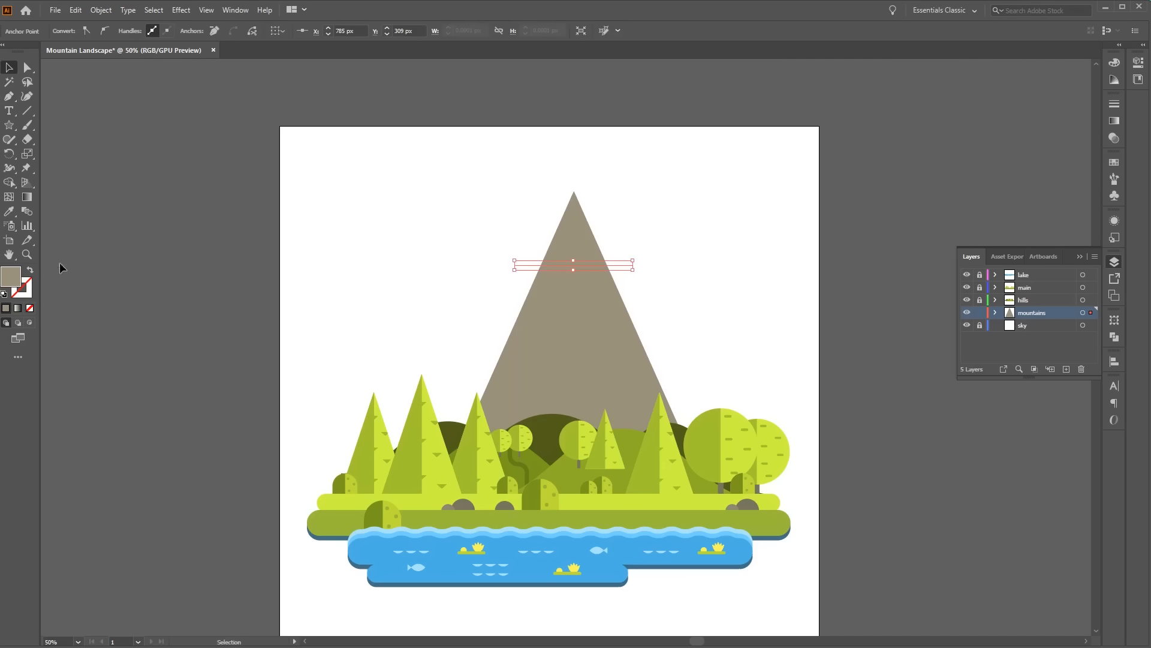
Give the horizontal line no fill and a 4 px black stroke (#000000)
click(31, 273)
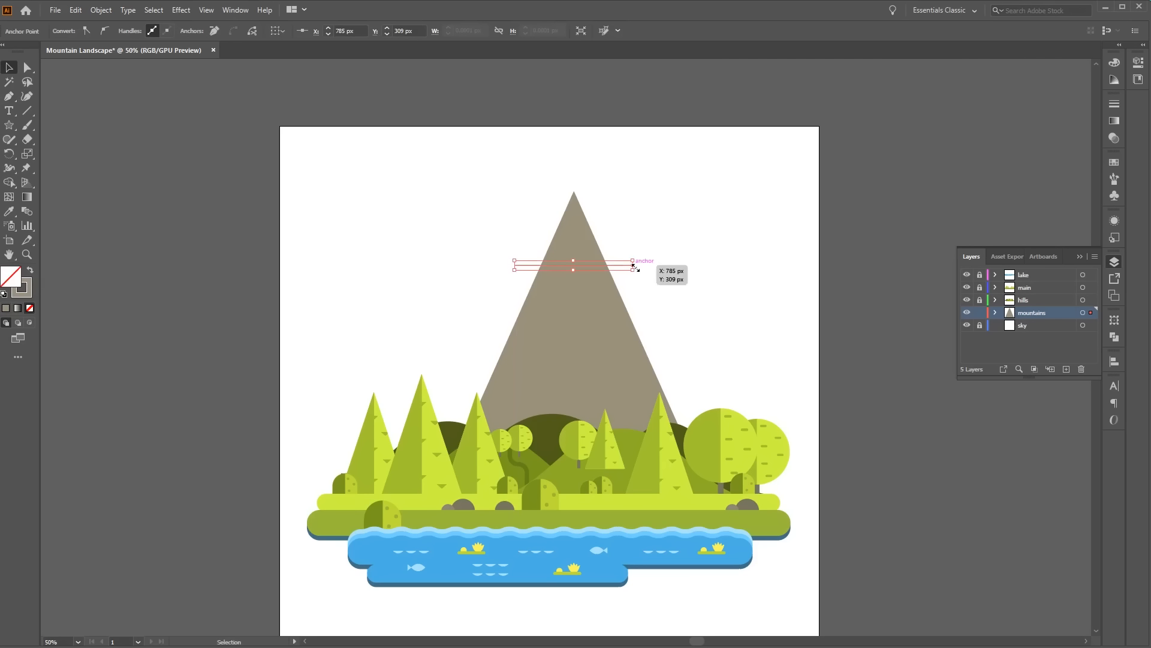
double_click(22, 289)
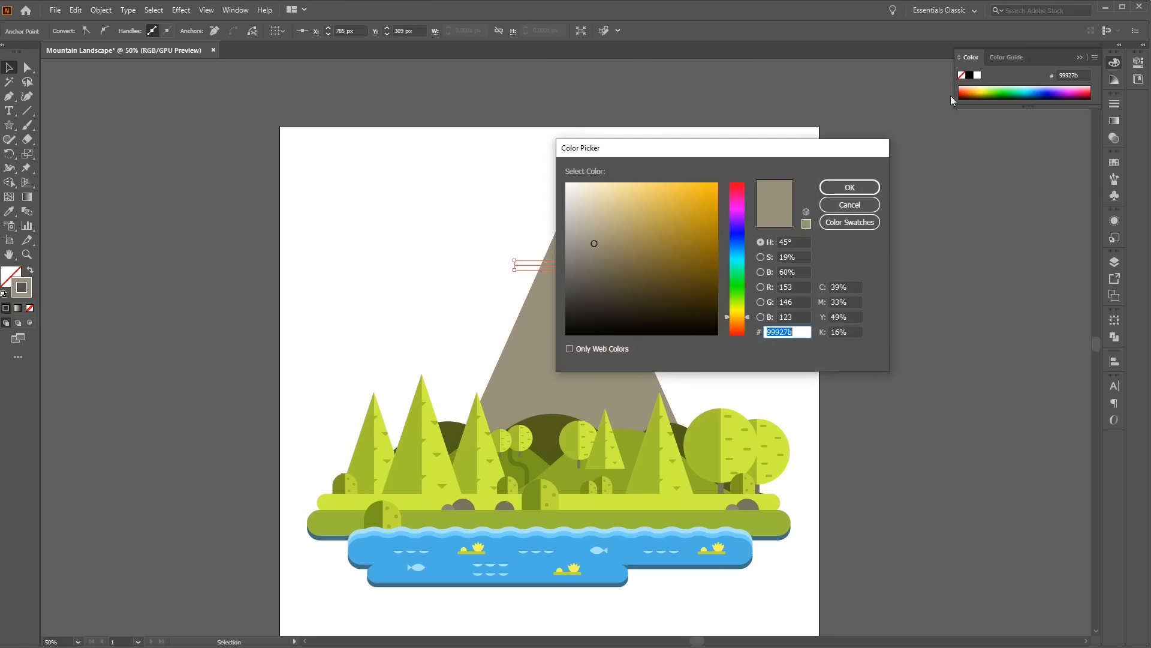
text(99927e)
mouse_move(706, 299)
mouse_down()
mouse_move(535, 359)
mouse_move(549, 345)
mouse_up()
click(870, 188)
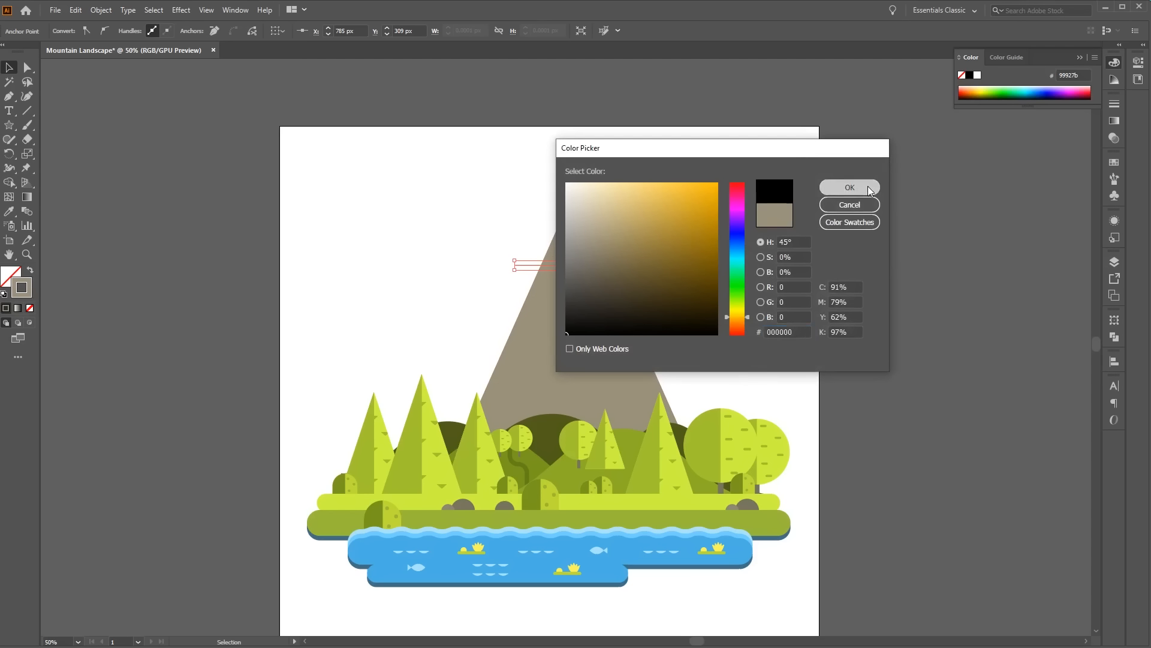
click(482, 235)
drag(520, 272, 520, 273)
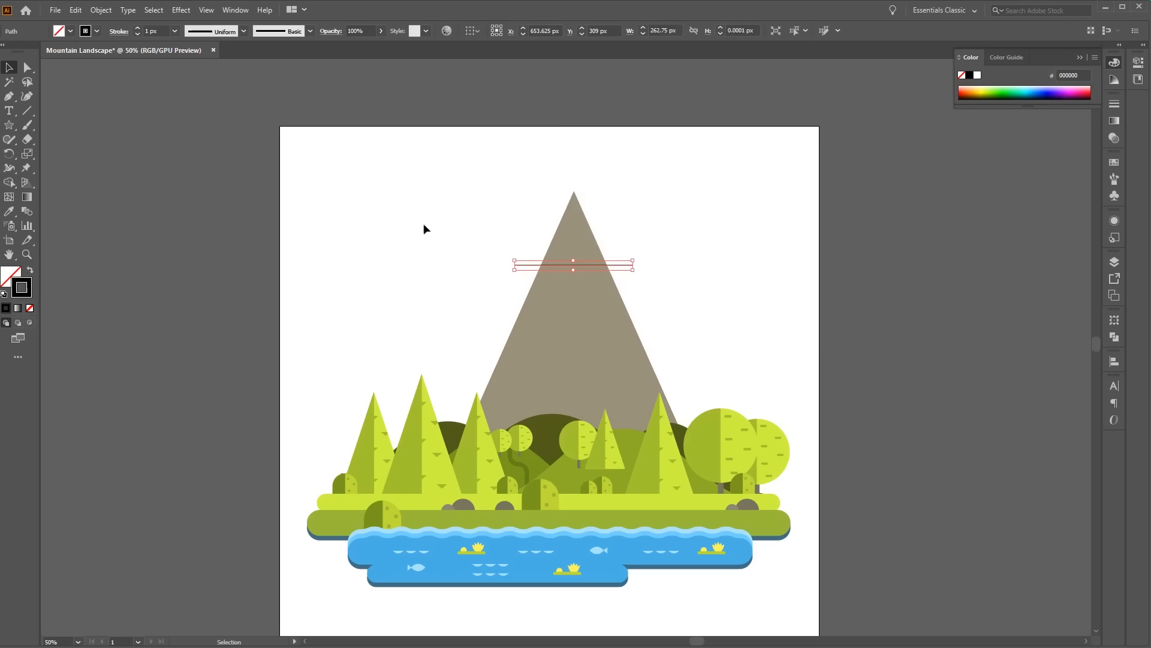
click(138, 28)
click(138, 28)
click(138, 29)
Align the mountain triangle and the black line to each other by their horizontal centers
click(635, 196)
drag(648, 180, 492, 326)
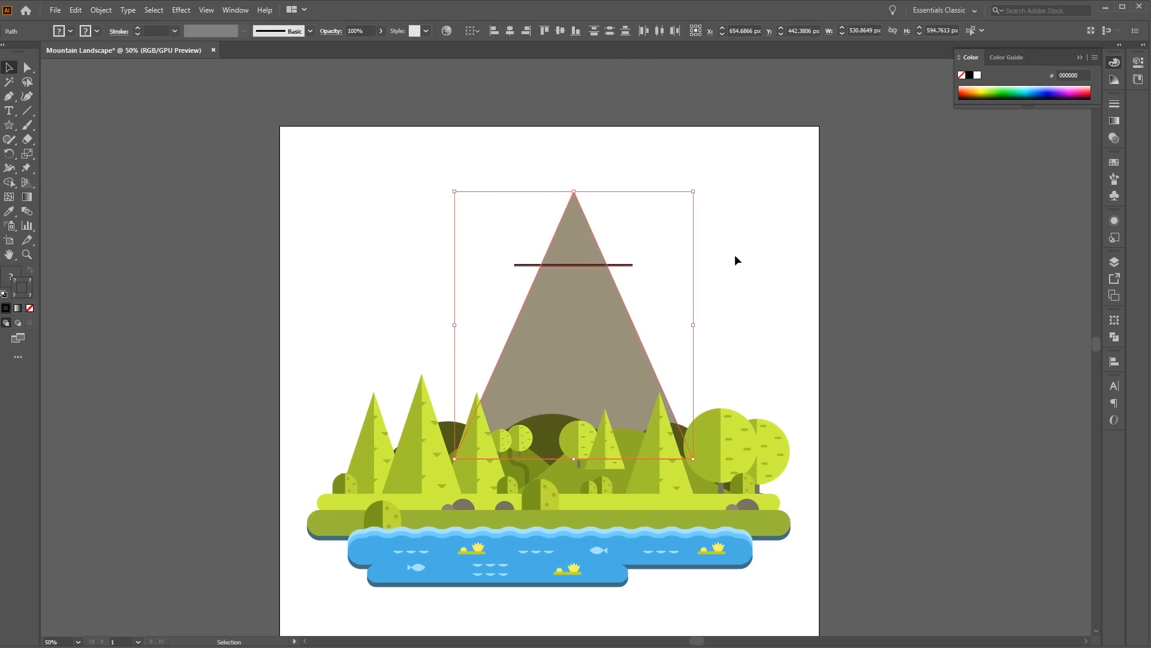
click(512, 34)
click(662, 271)
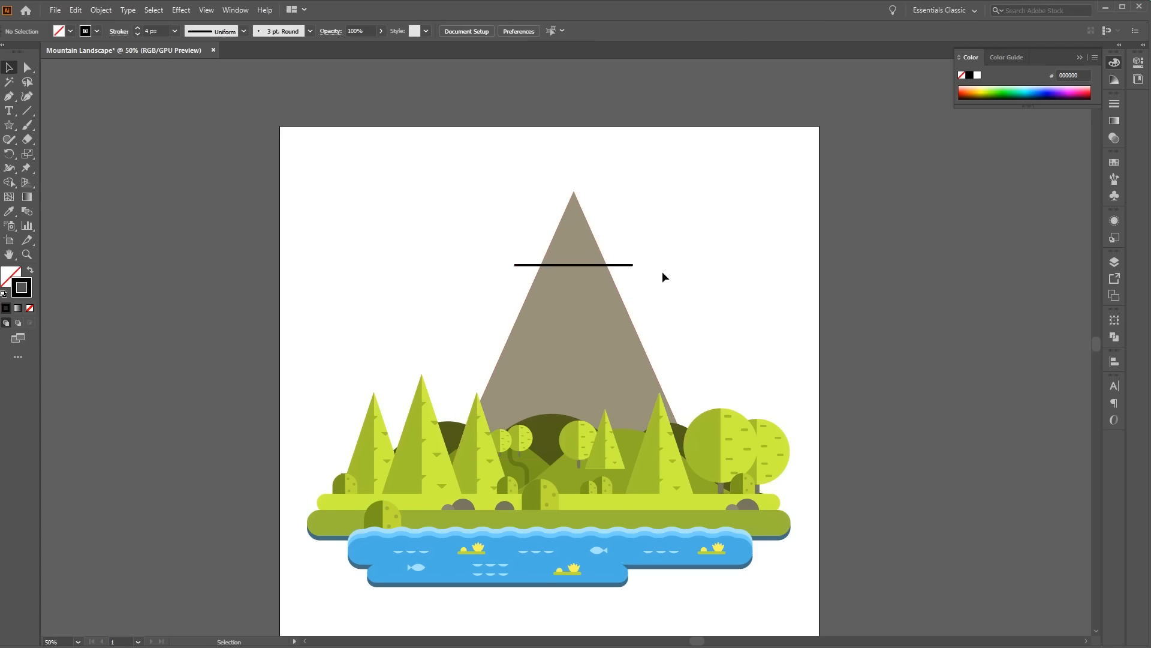
Apply a Zig Zag effect to the black line with 10 px absolute size, 9 ridges per segment and smooth points
click(625, 270)
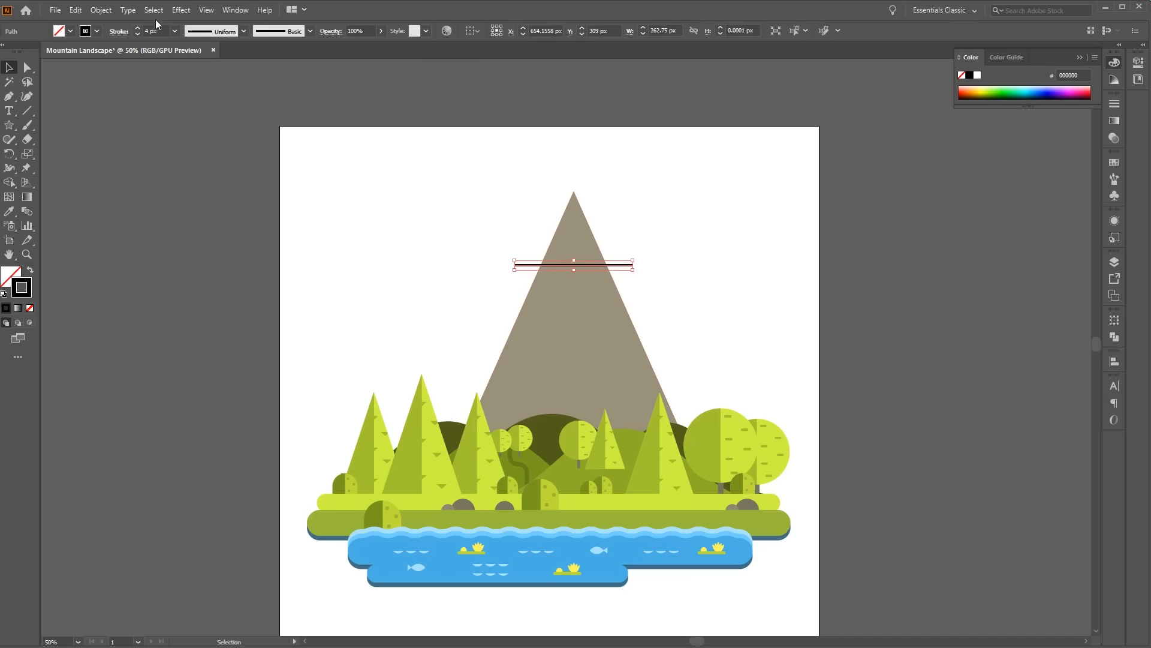
click(177, 11)
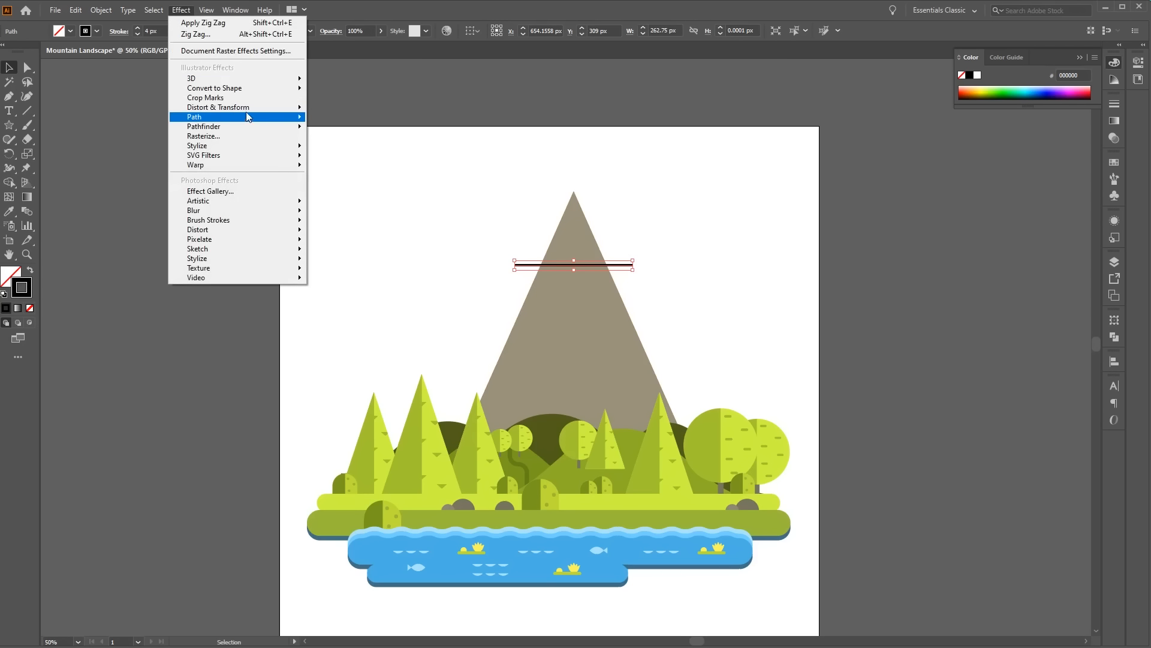
mouse_move(250, 109)
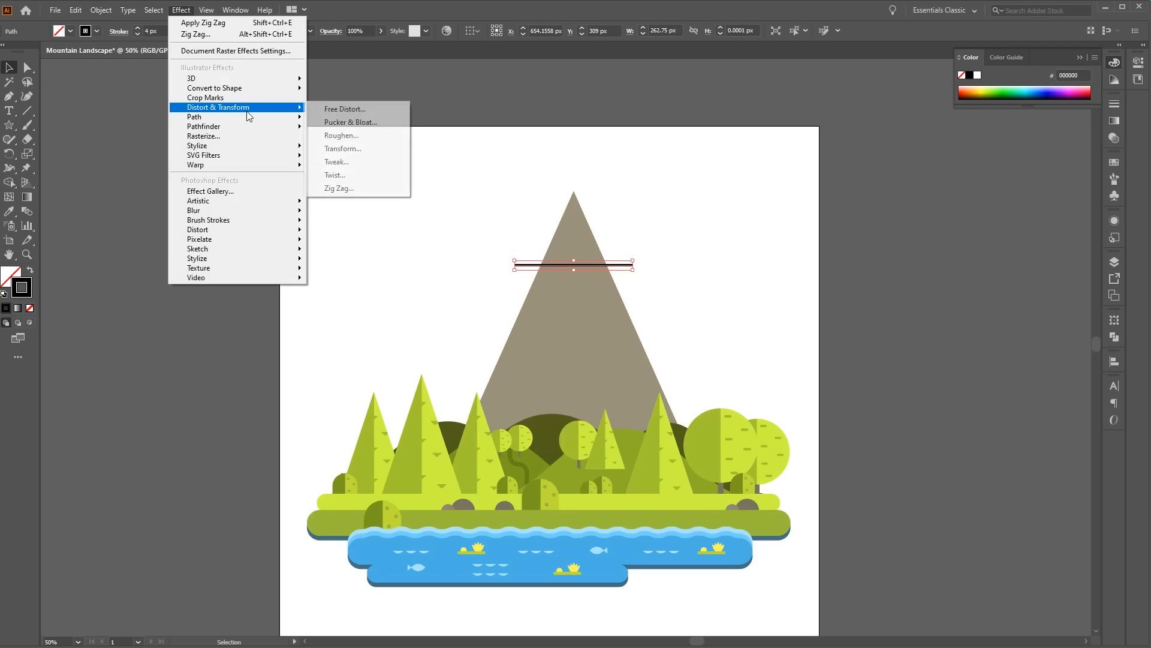
click(374, 188)
drag(642, 247, 859, 257)
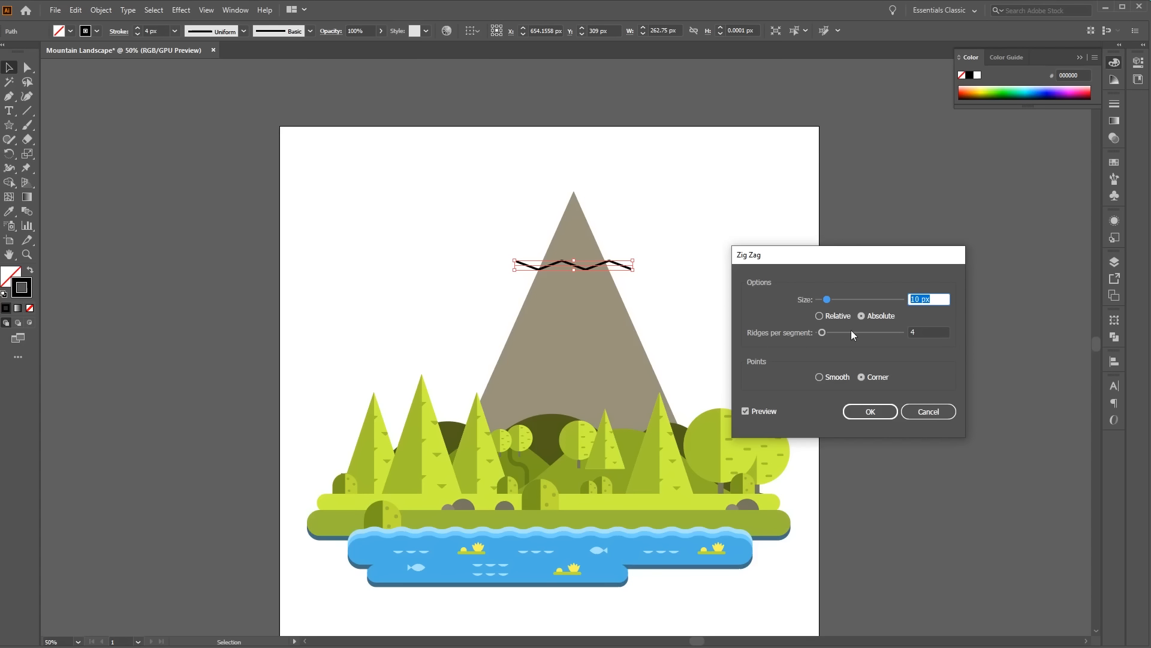
key(Tab)
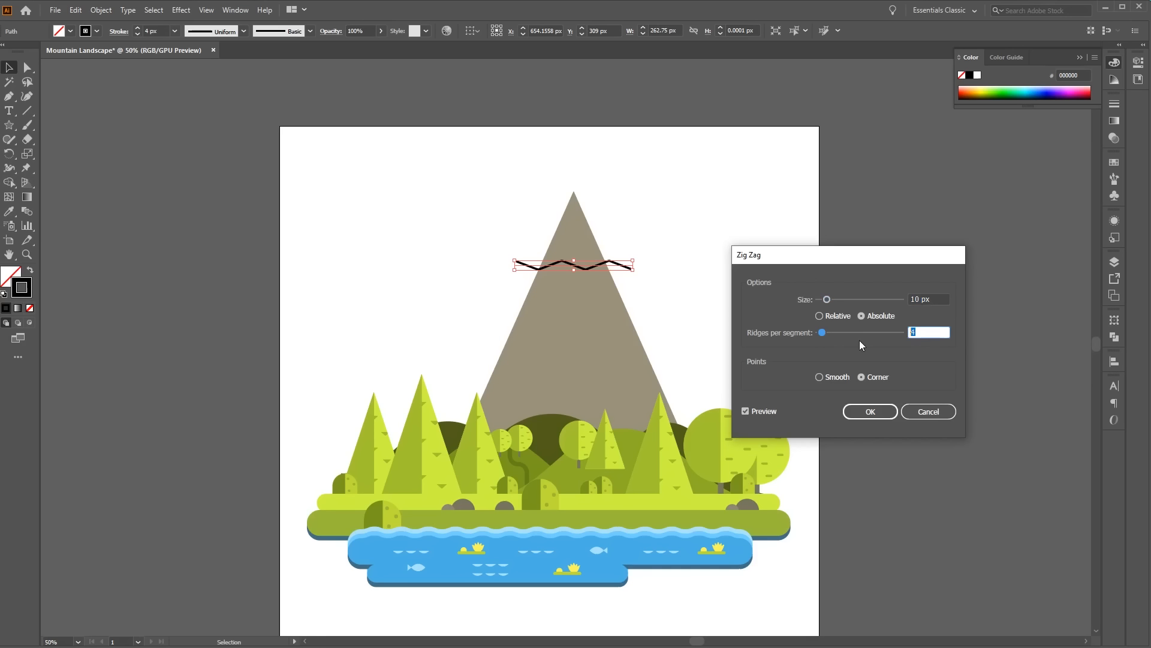
text(9)
click(840, 378)
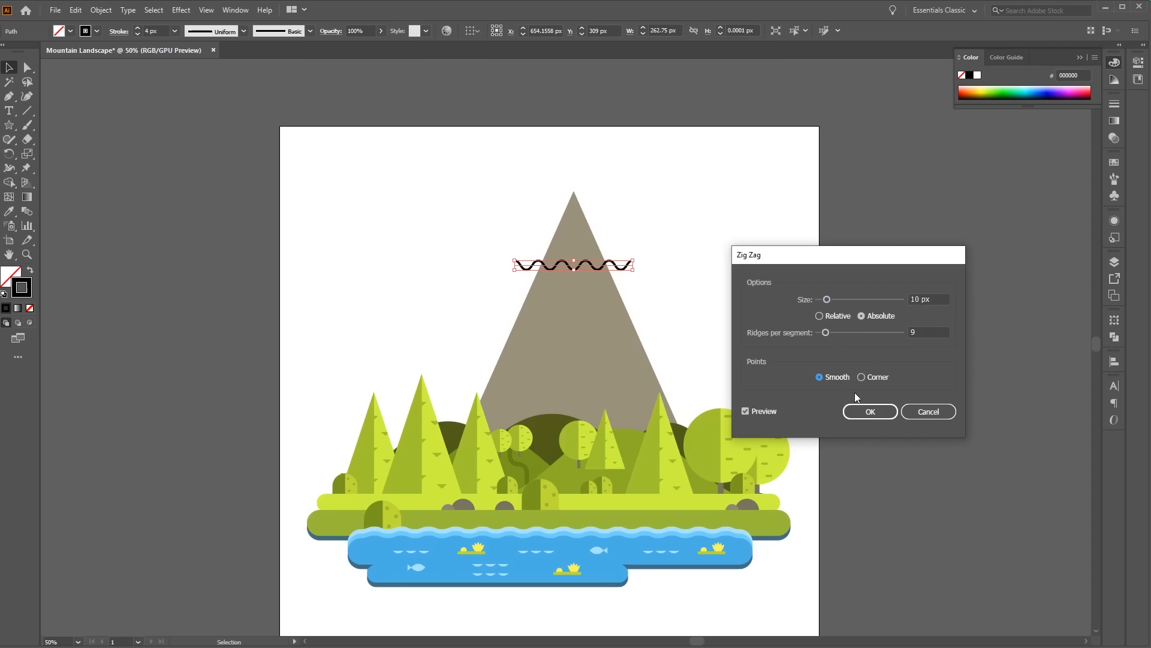
click(871, 420)
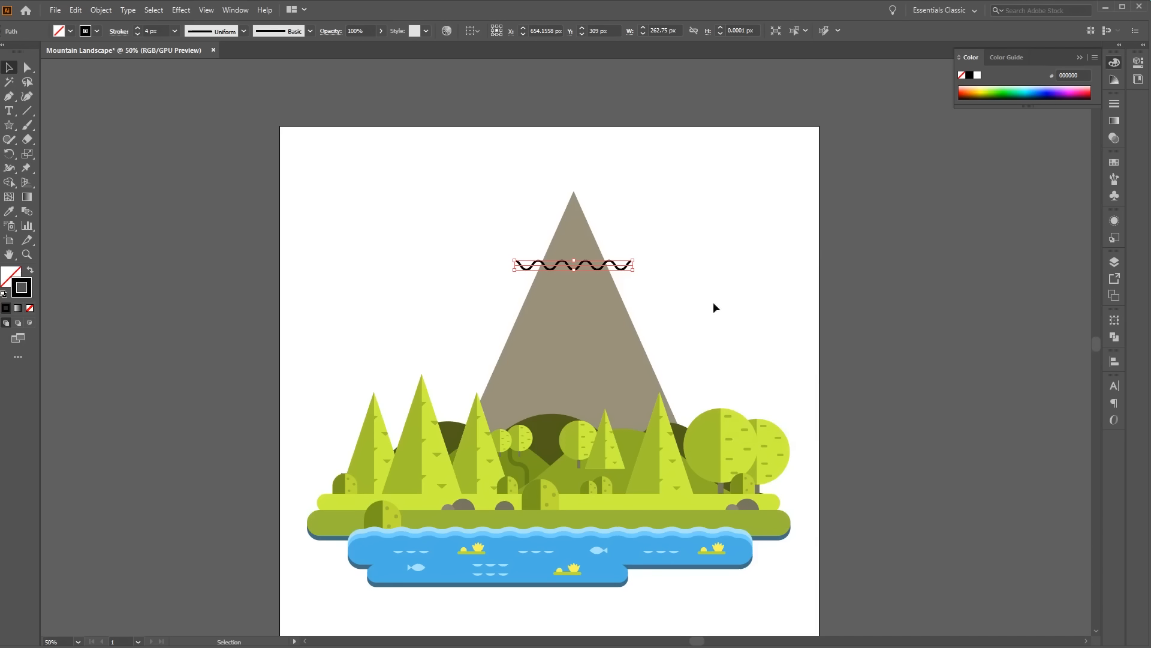
Widen the wavy line slightly and center it horizontally with the mountain triangle
drag(633, 268, 645, 266)
click(692, 314)
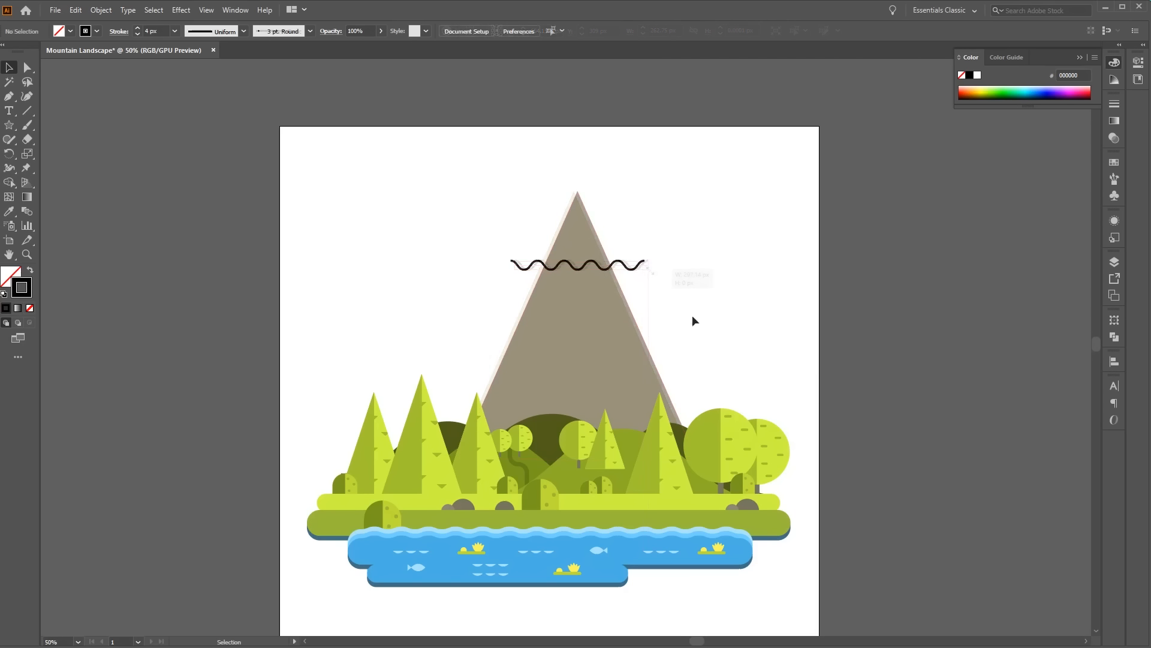
Place a spare copy of the mountain triangle outside the artboard, beside its left edge
click(599, 324)
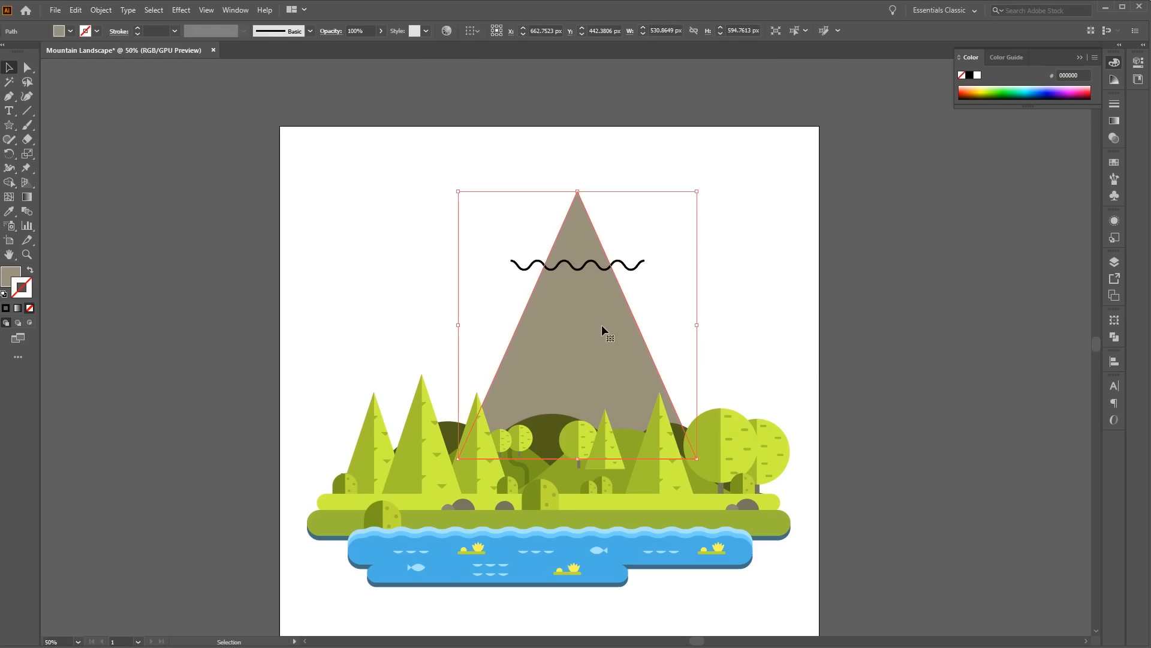
key(a)
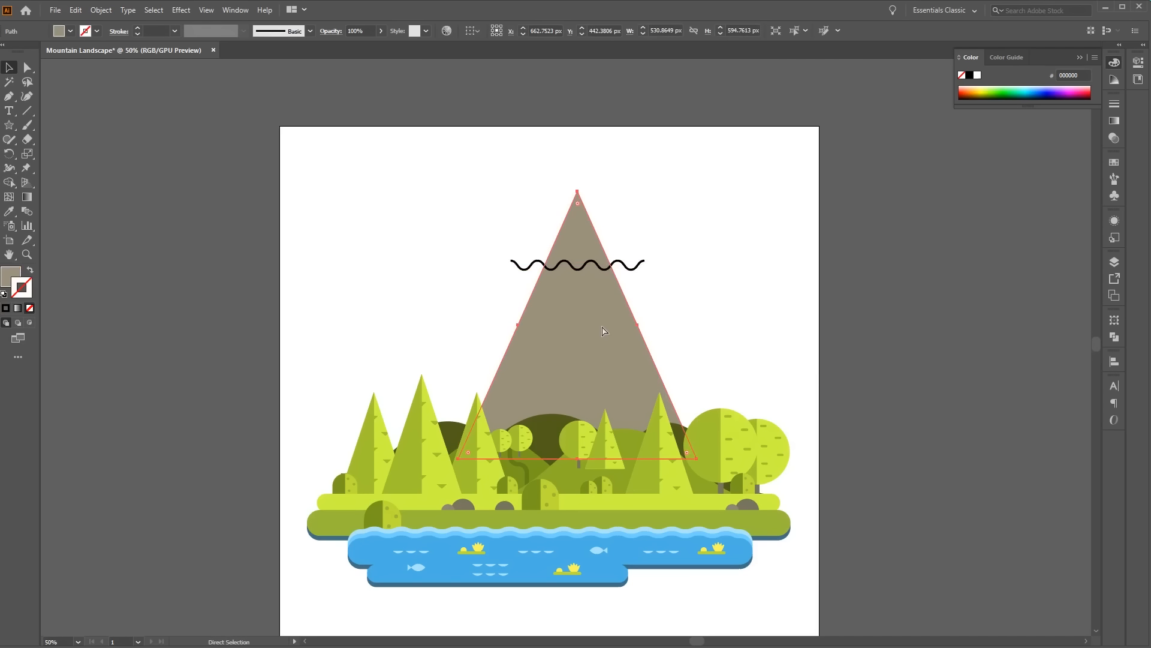
key(v)
drag(602, 325, 178, 284)
click(733, 274)
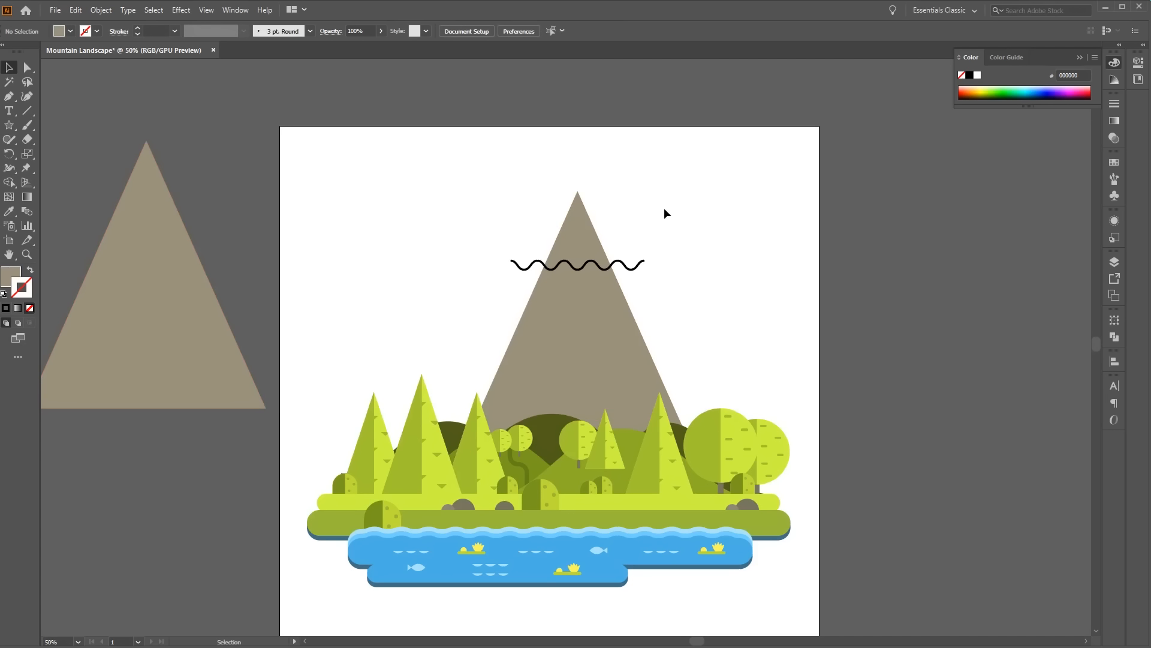
Divide the mountain triangle along the wavy line with Pathfinder to separate the peak from the base
drag(678, 191, 498, 313)
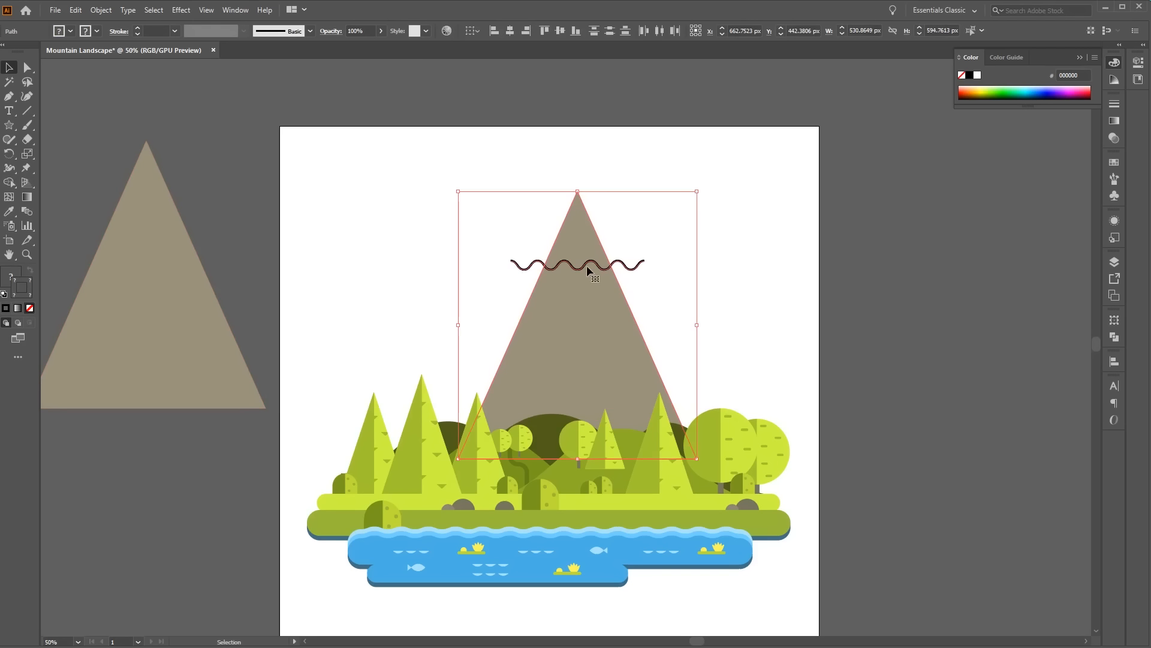
click(1113, 337)
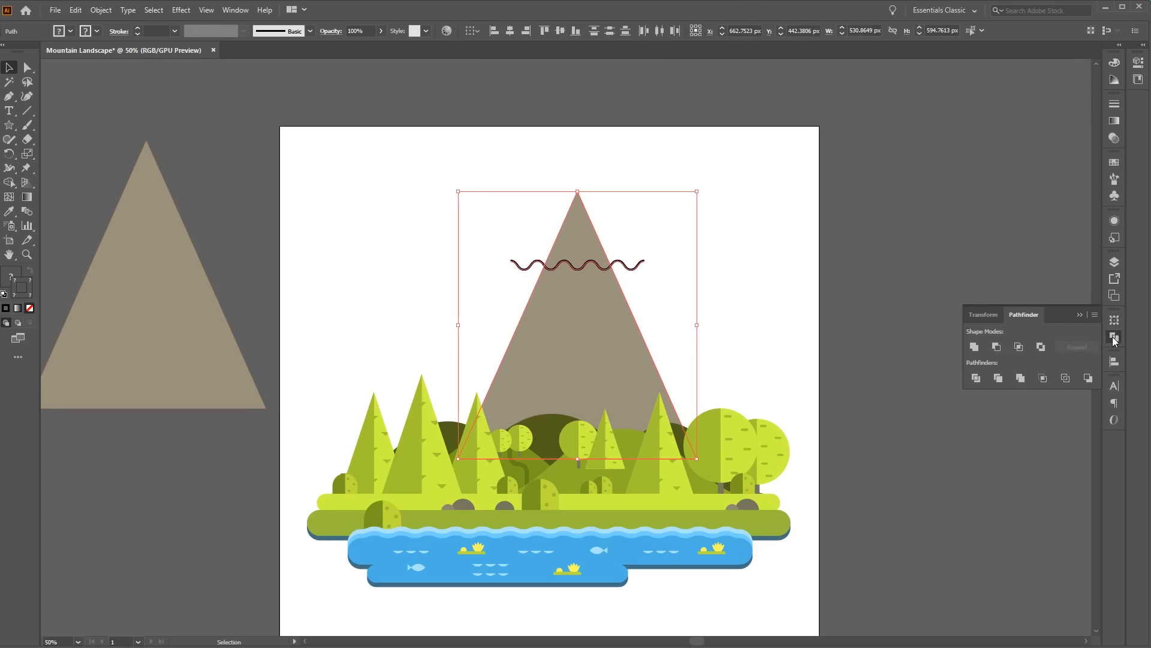
click(976, 379)
click(820, 358)
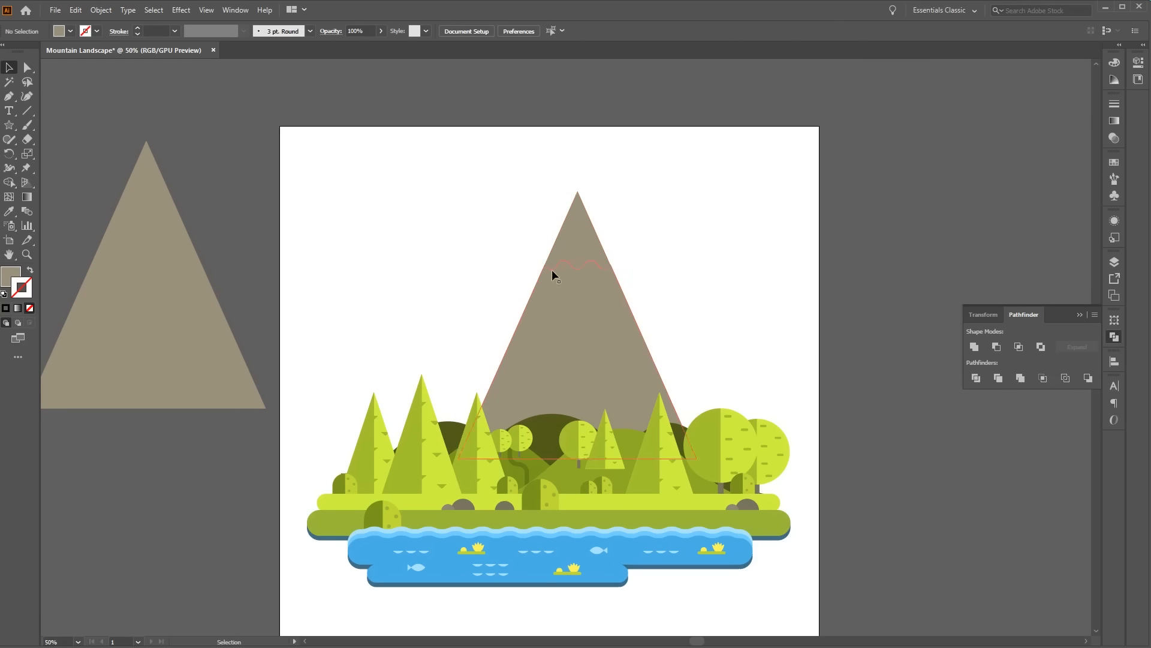
Fill the mountain's wavy-edged peak with the colour e2f0e9
key(a)
click(567, 243)
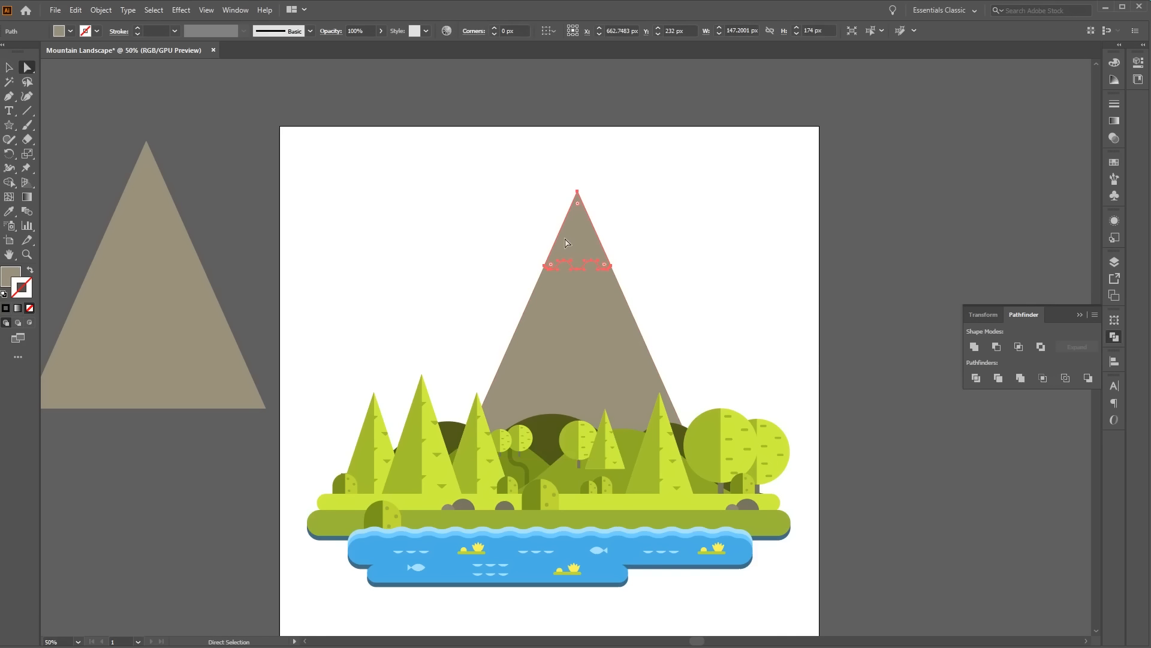
double_click(7, 280)
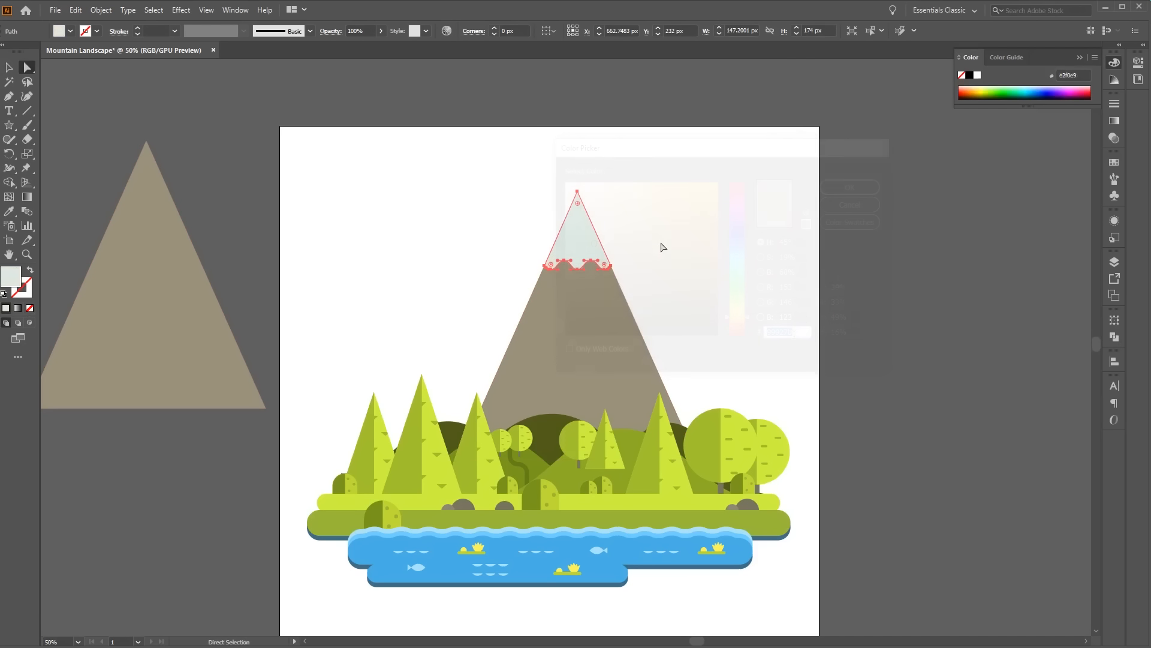
click(662, 247)
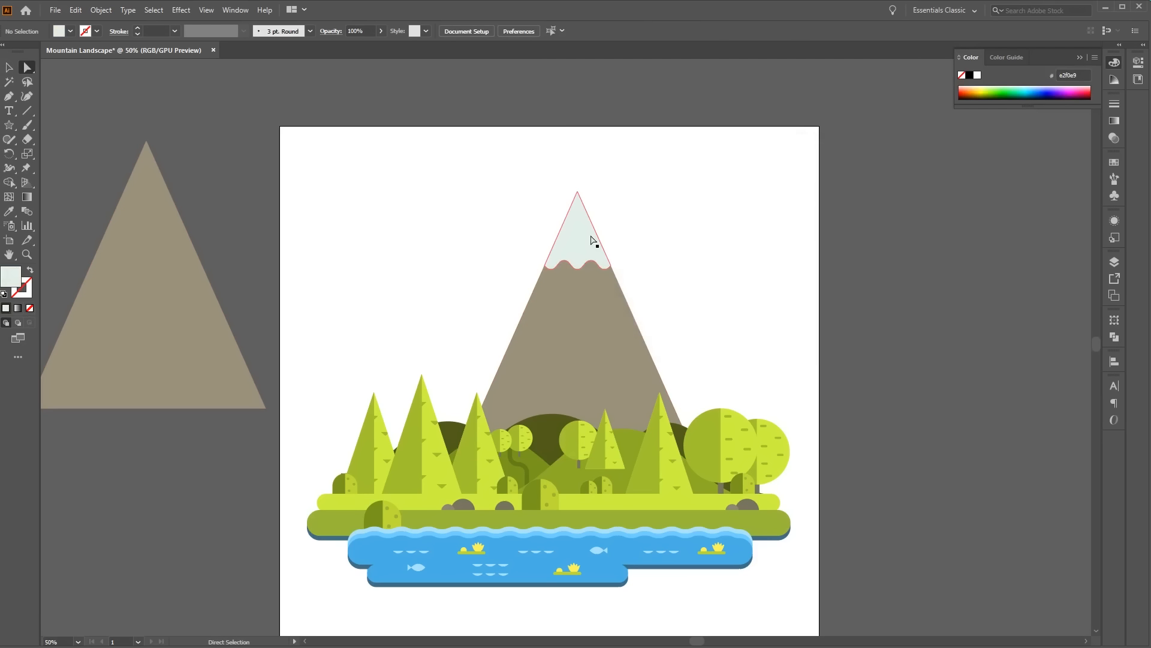
Ungroup the snow peak and the mountain base
key(v)
click(593, 237)
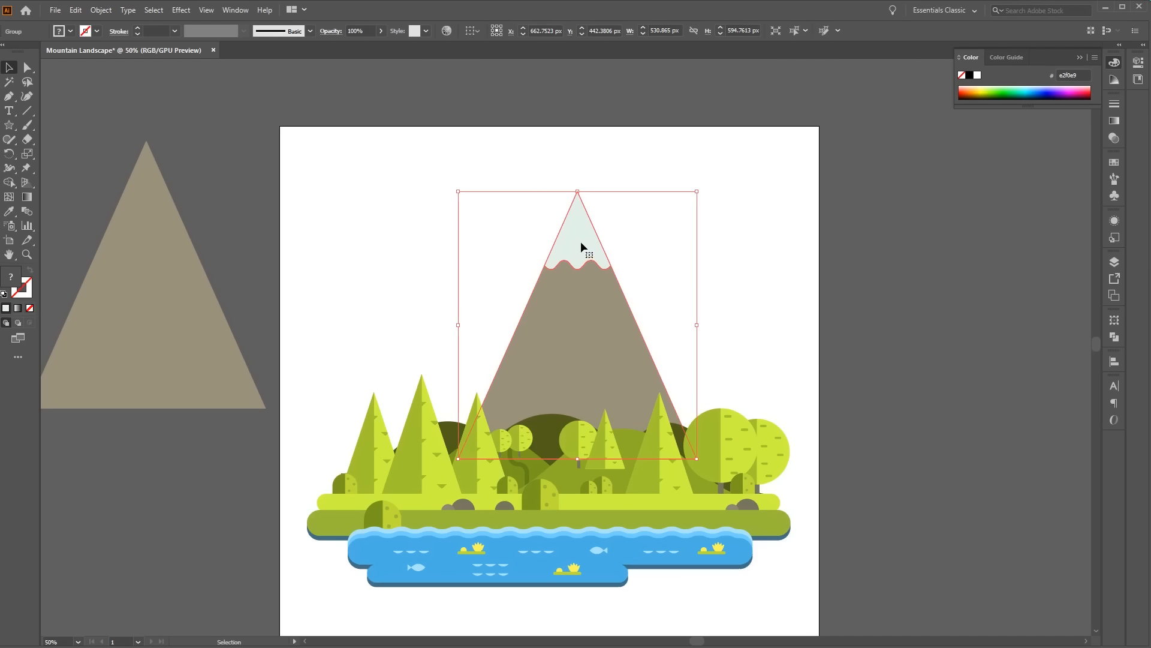
right_click(580, 241)
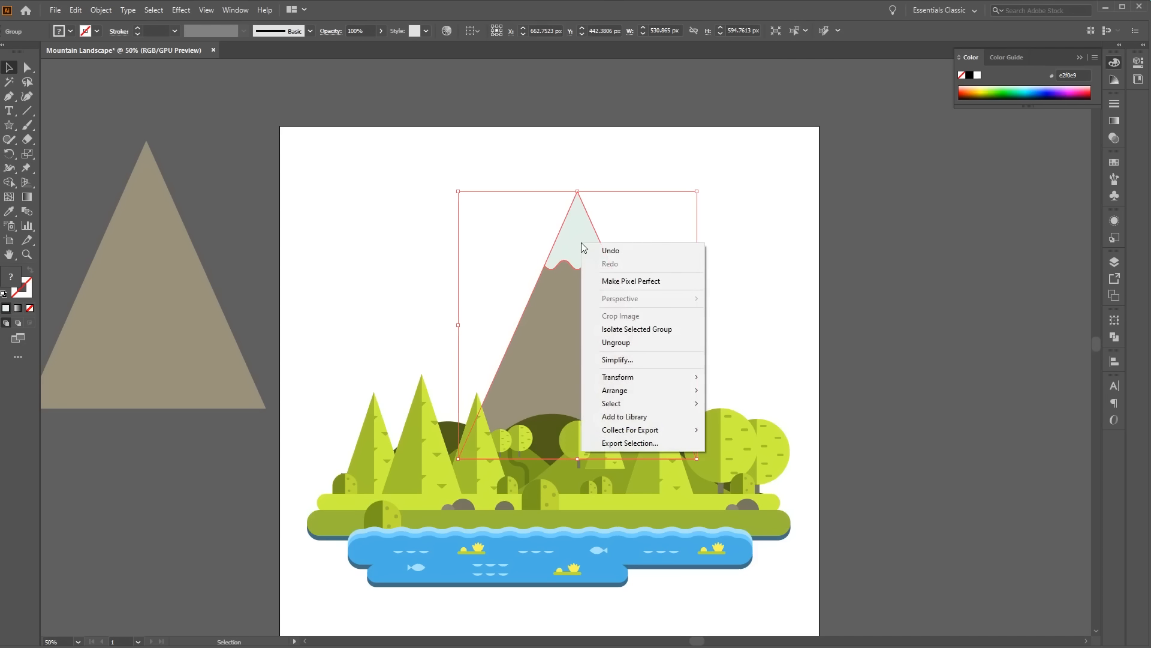
click(652, 341)
click(713, 296)
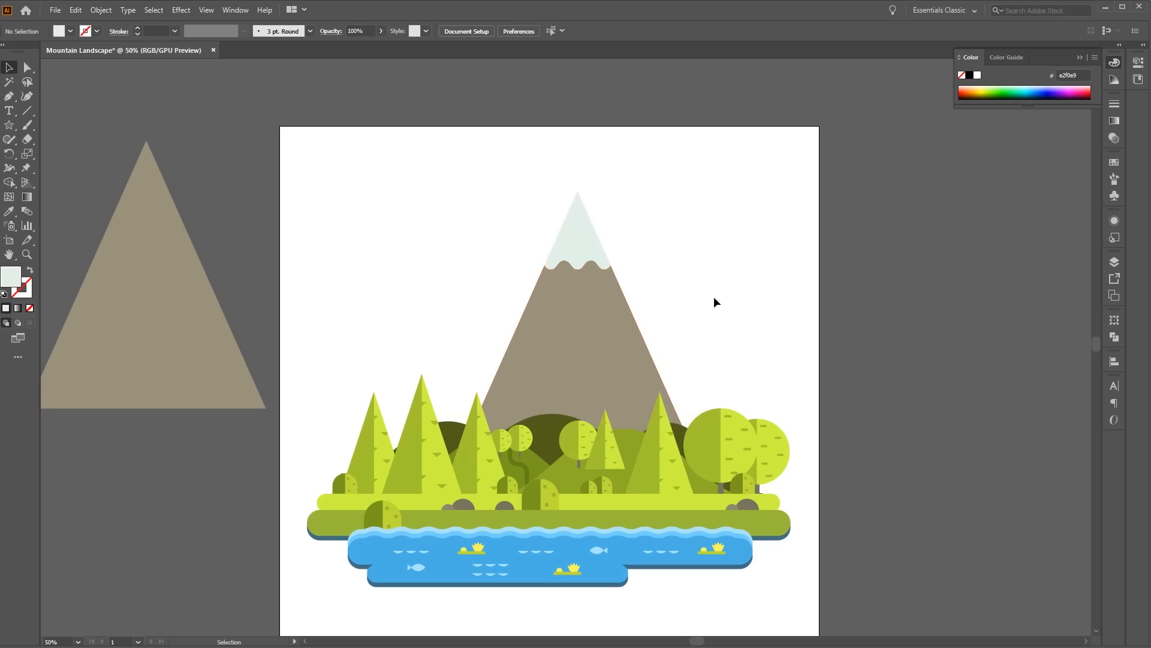
Move the spare triangle partly onto the artboard and place a copy of it across the artboard's right edge
click(169, 311)
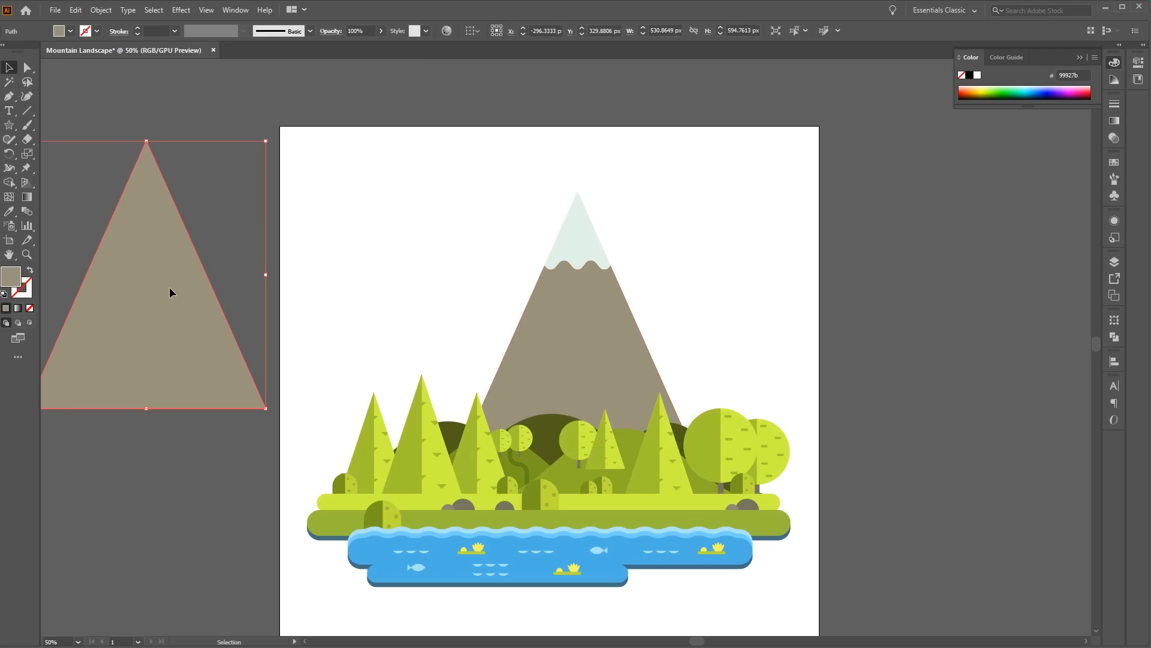
drag(173, 292, 250, 268)
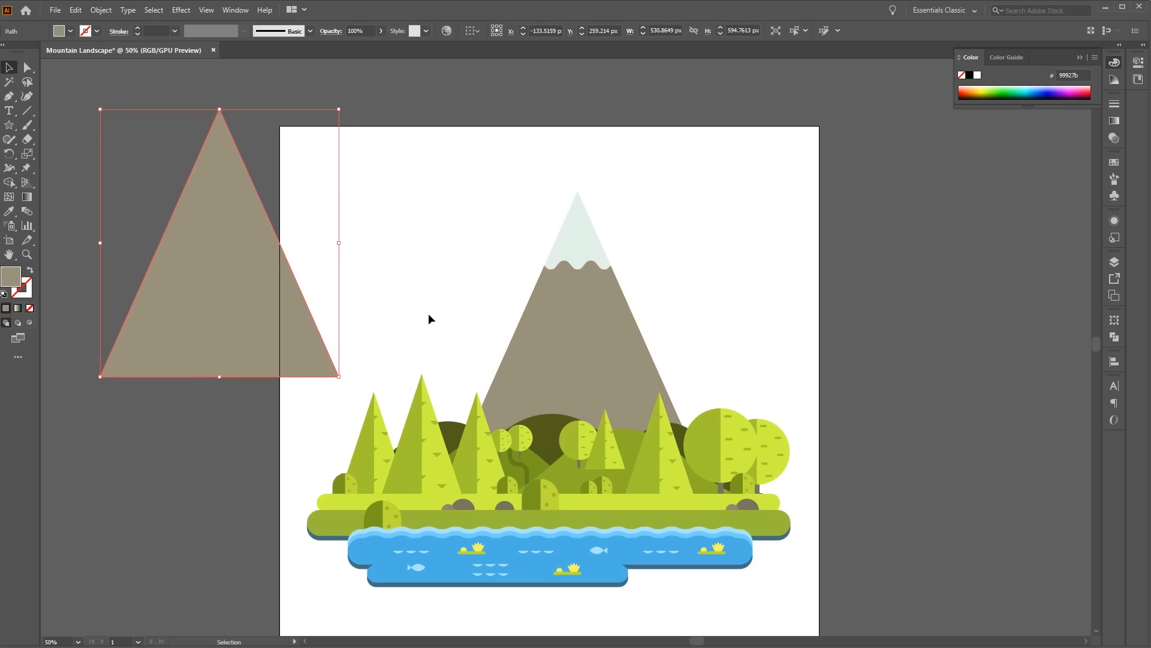
key(ctrl+c)
key(ctrl+v)
drag(552, 307, 833, 217)
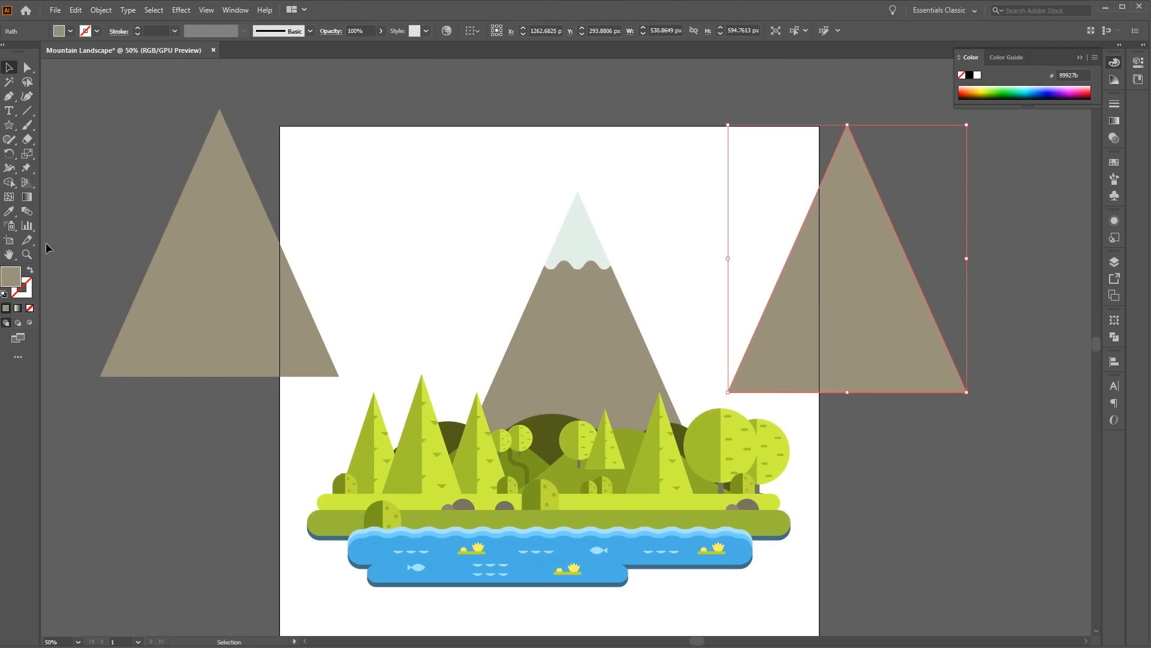
Fill the copied triangle at the artboard's right edge with the colour 8f8876
double_click(12, 280)
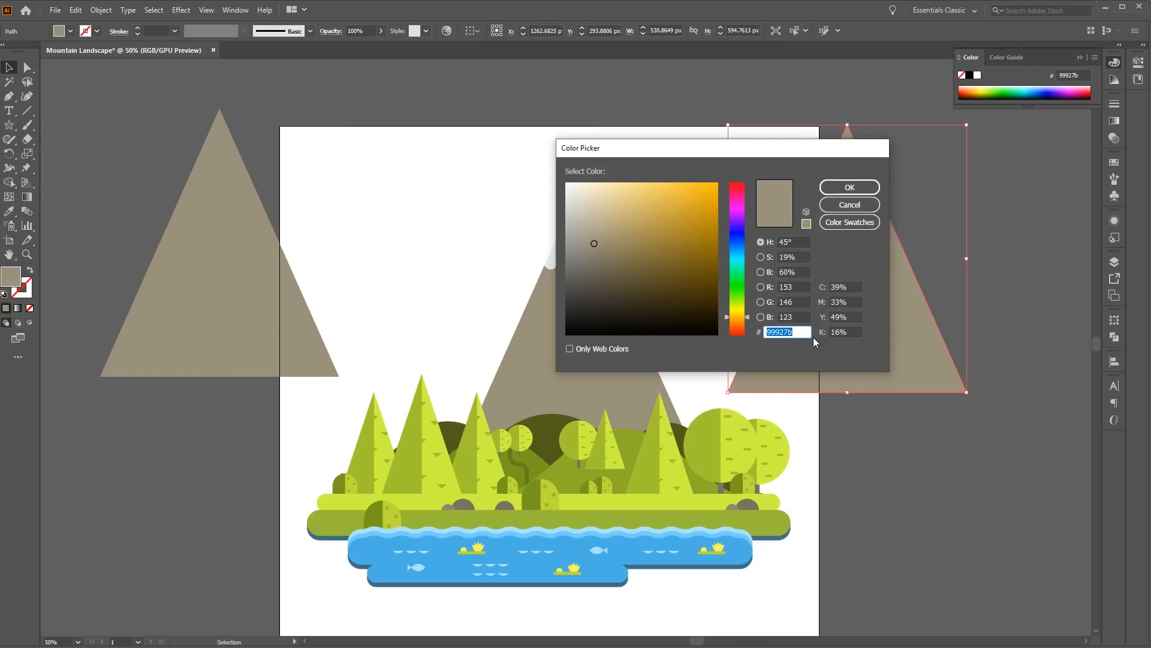
text(8f8876)
key(Return)
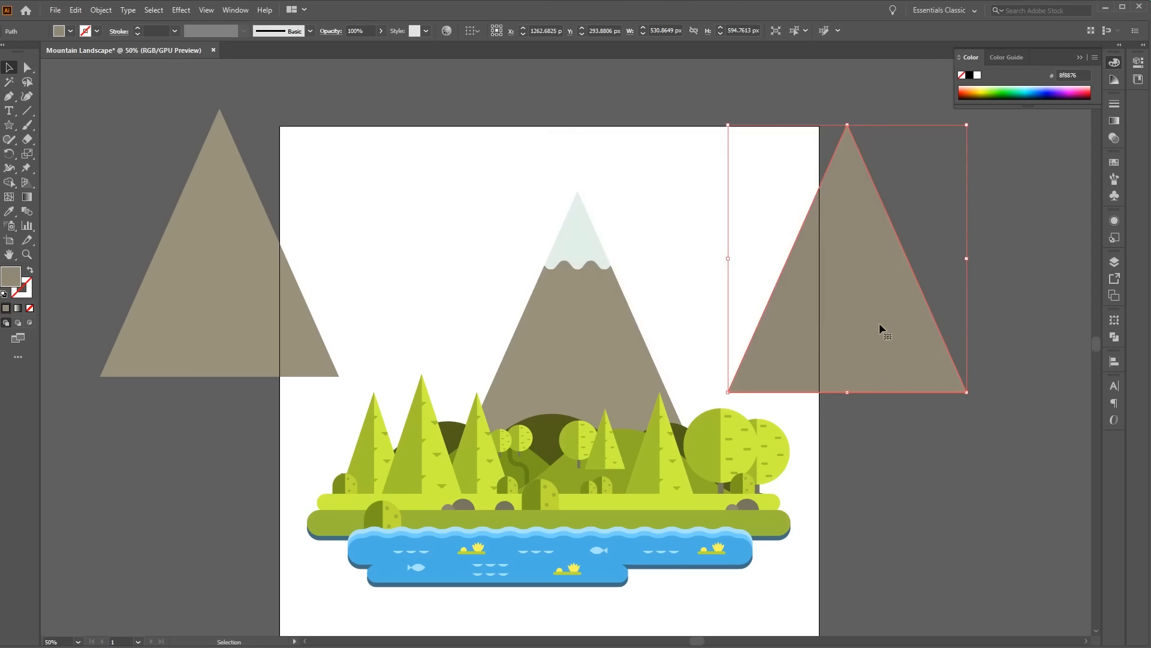
Place the 8f8876 triangle over the capped mountain and narrow it to about 388 px wide around its centre
drag(852, 252, 585, 324)
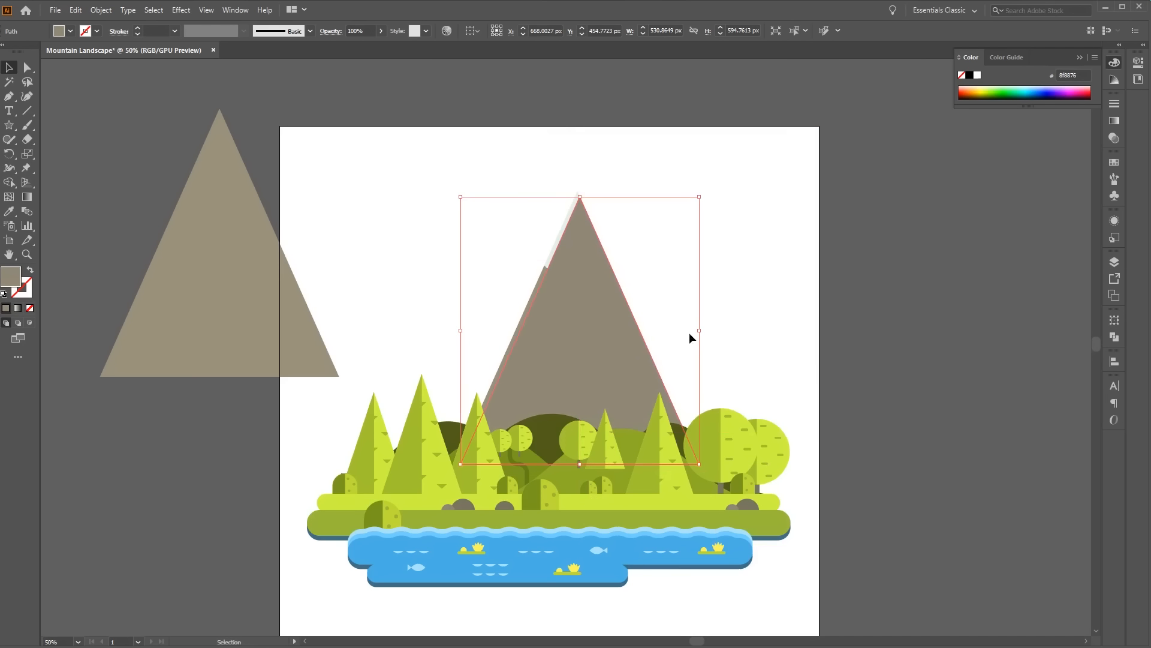
drag(701, 332, 636, 350)
drag(548, 334, 578, 334)
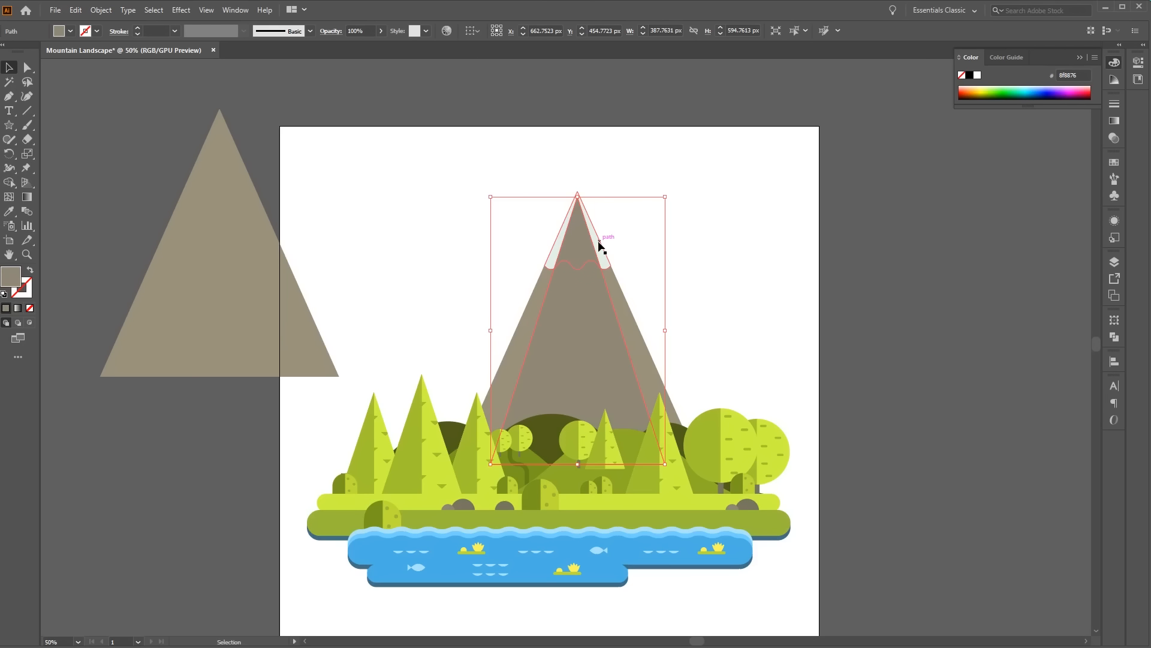
Duplicate the narrowed triangle across the artboard's right edge and narrow the copy to about 272 px wide
key(ctrl)
key(ctrl)
drag(573, 350, 872, 259)
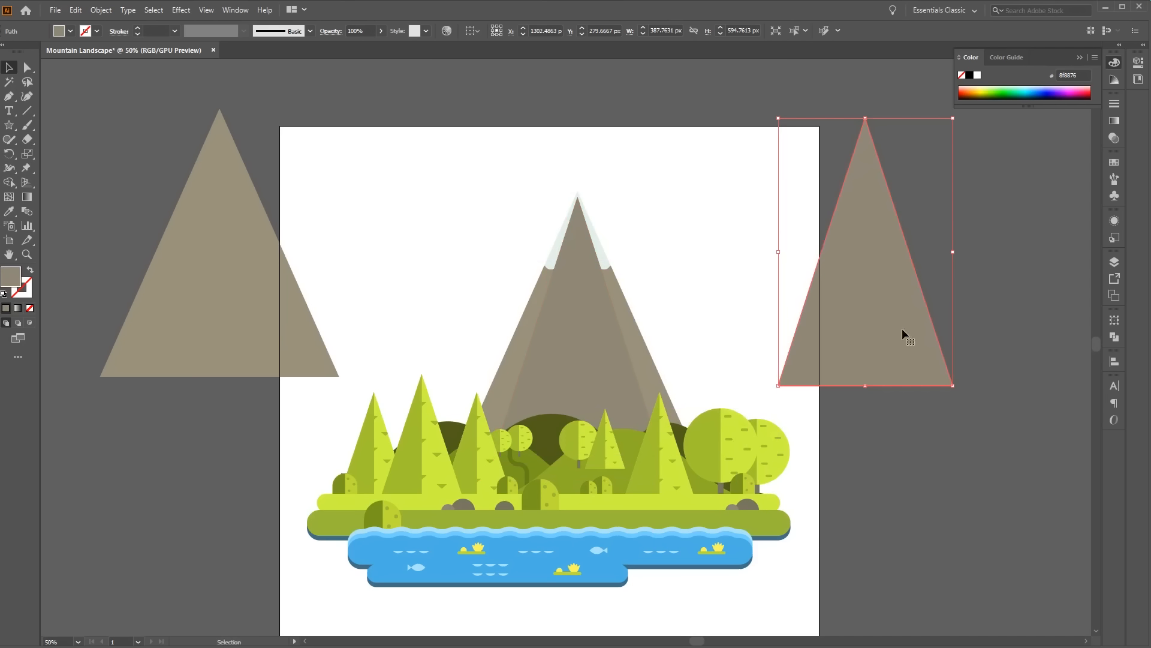
drag(952, 254, 901, 255)
Fill the narrow copy with 87806c, place it over the mountain and narrow it to about 208 px wide
double_click(18, 286)
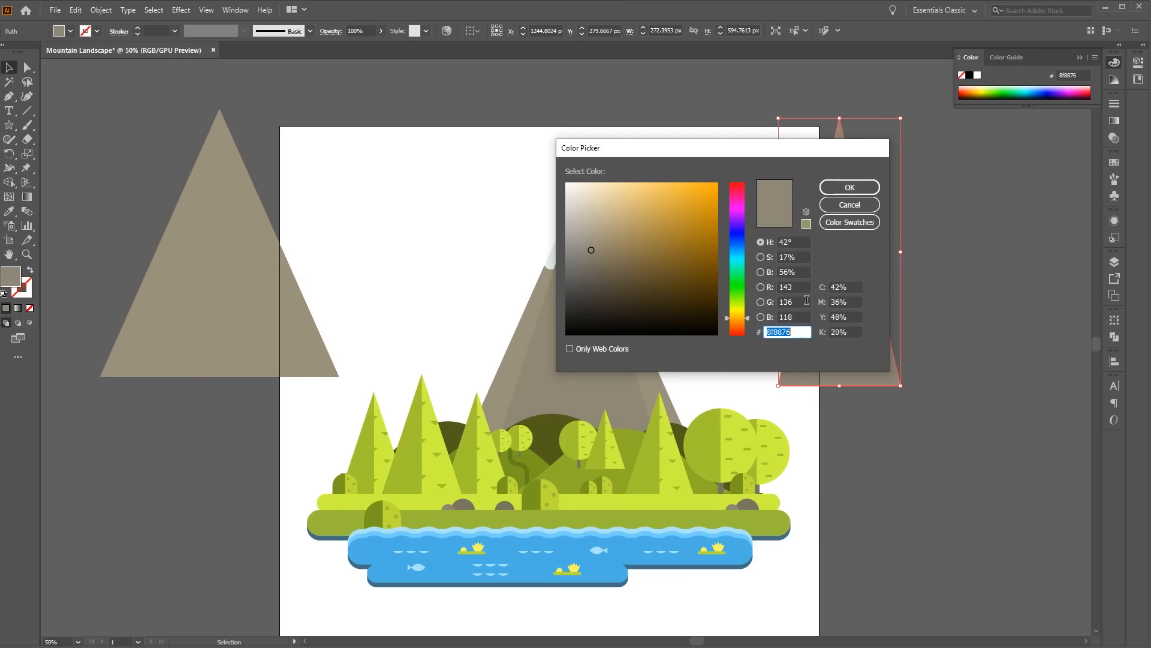
text(806c)
key(Return)
drag(817, 289, 561, 344)
drag(638, 332, 609, 333)
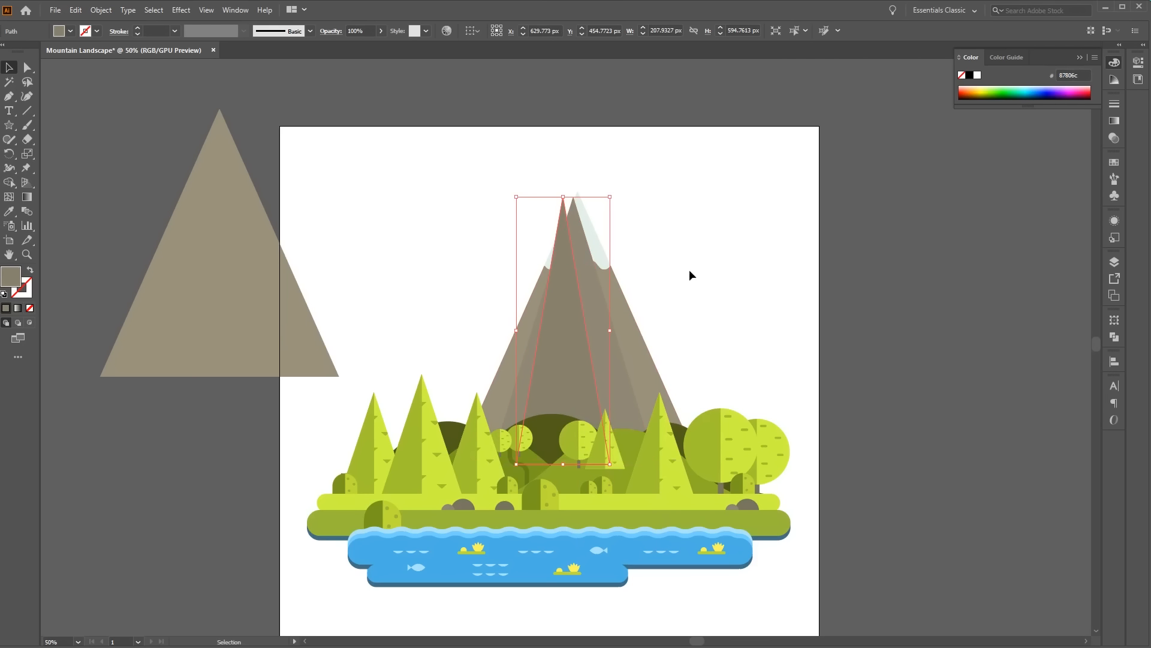
Bring the snow peak to the front of the darker triangles
click(594, 237)
right_click(593, 233)
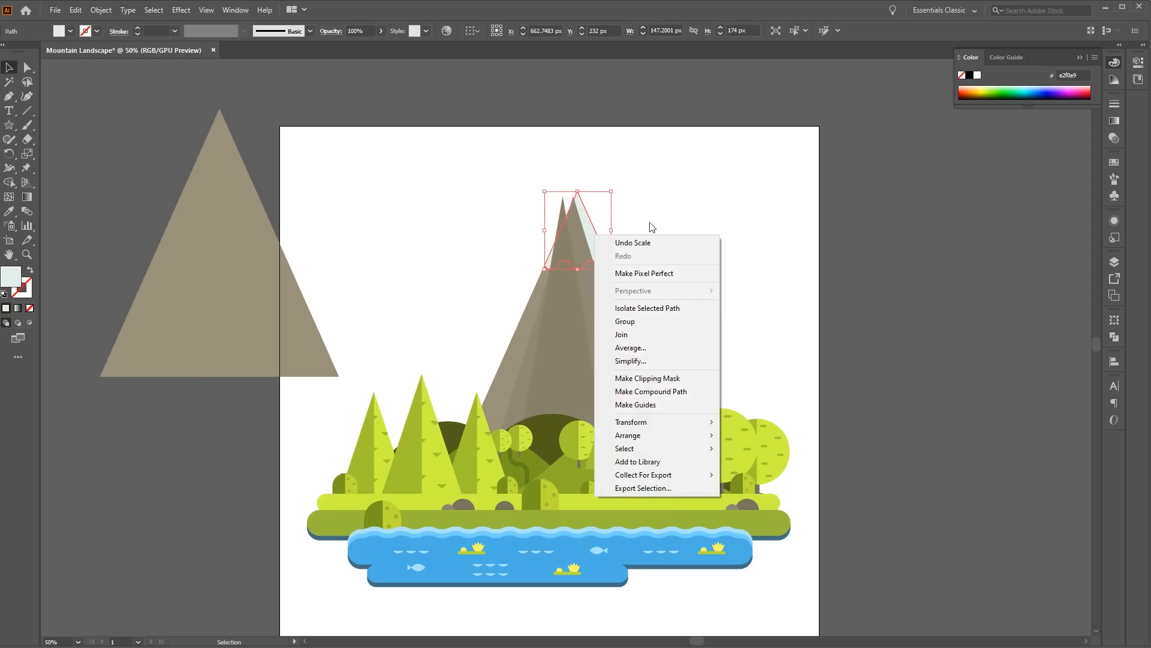
mouse_move(688, 435)
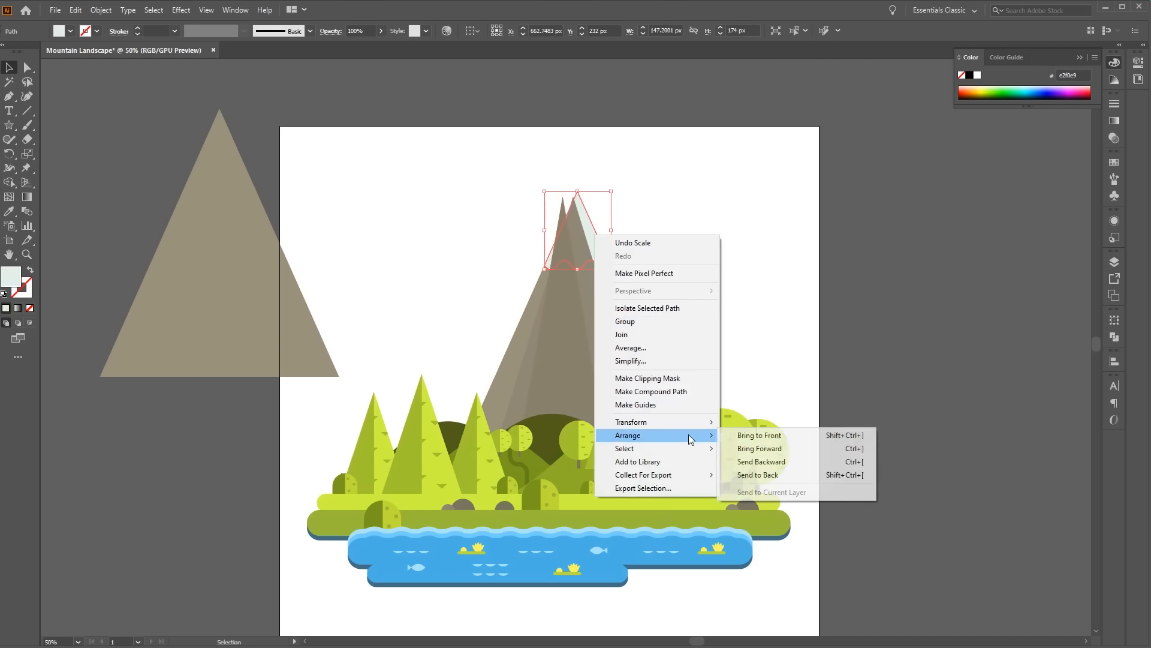
click(782, 438)
click(686, 161)
Align the snow peak, mountain base and both darker triangles to their common horizontal center
drag(685, 160, 466, 329)
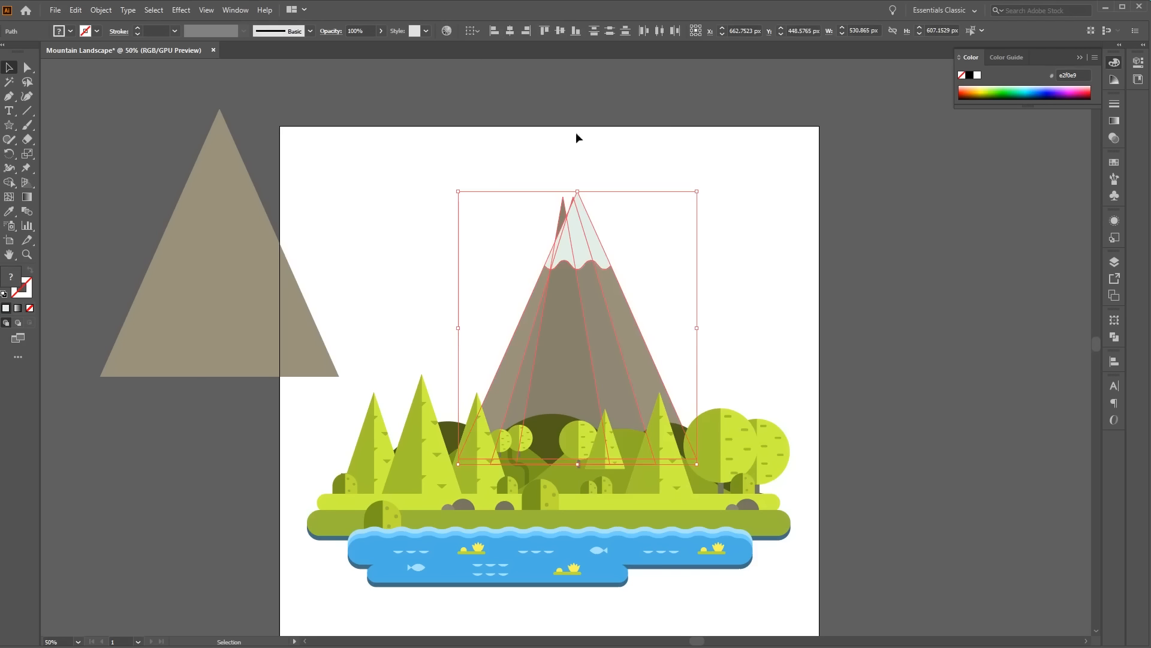
click(510, 34)
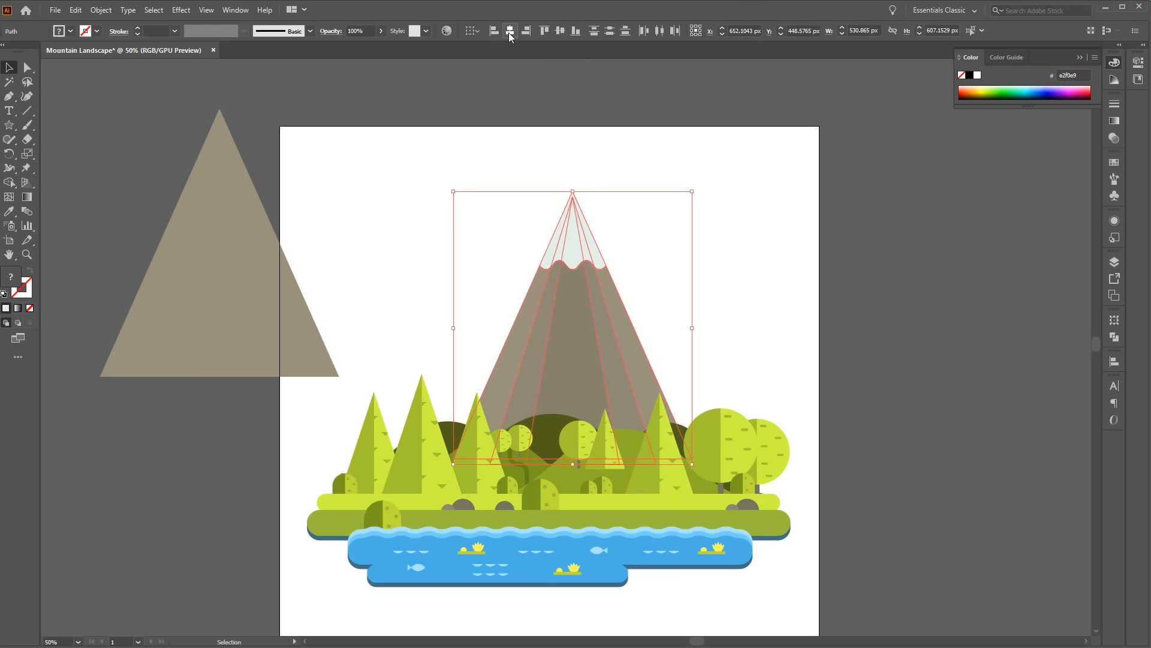
click(622, 193)
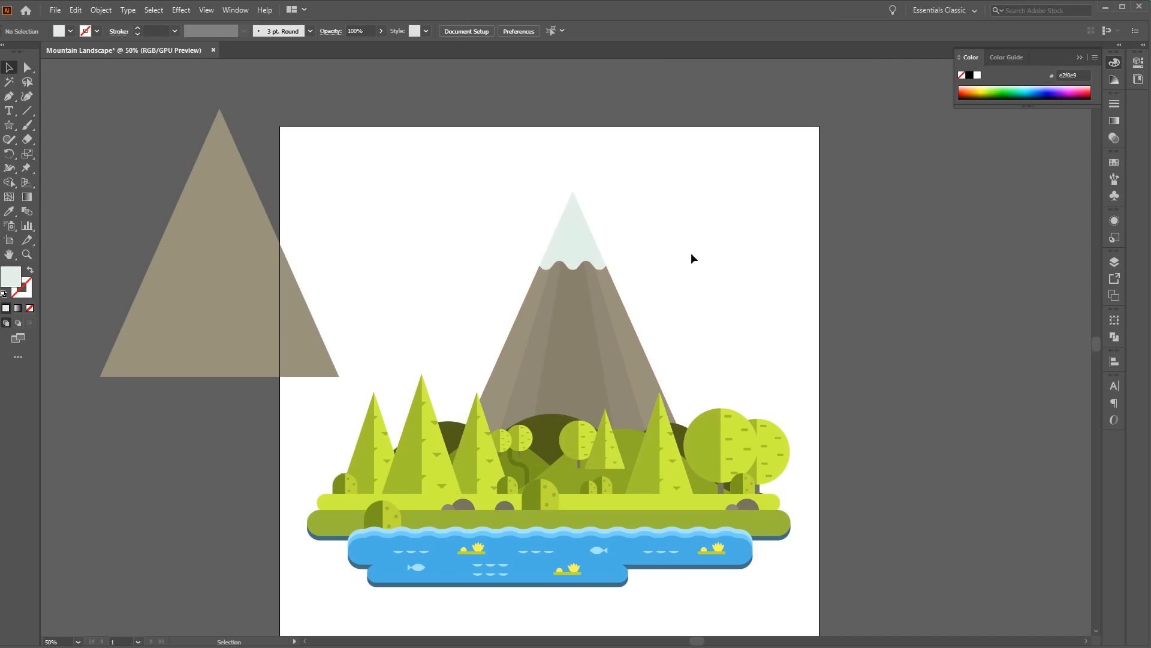
Move the whole mountain across the artboard's right edge and raise its two darker triangles flush with the mountain's base
drag(647, 177, 491, 287)
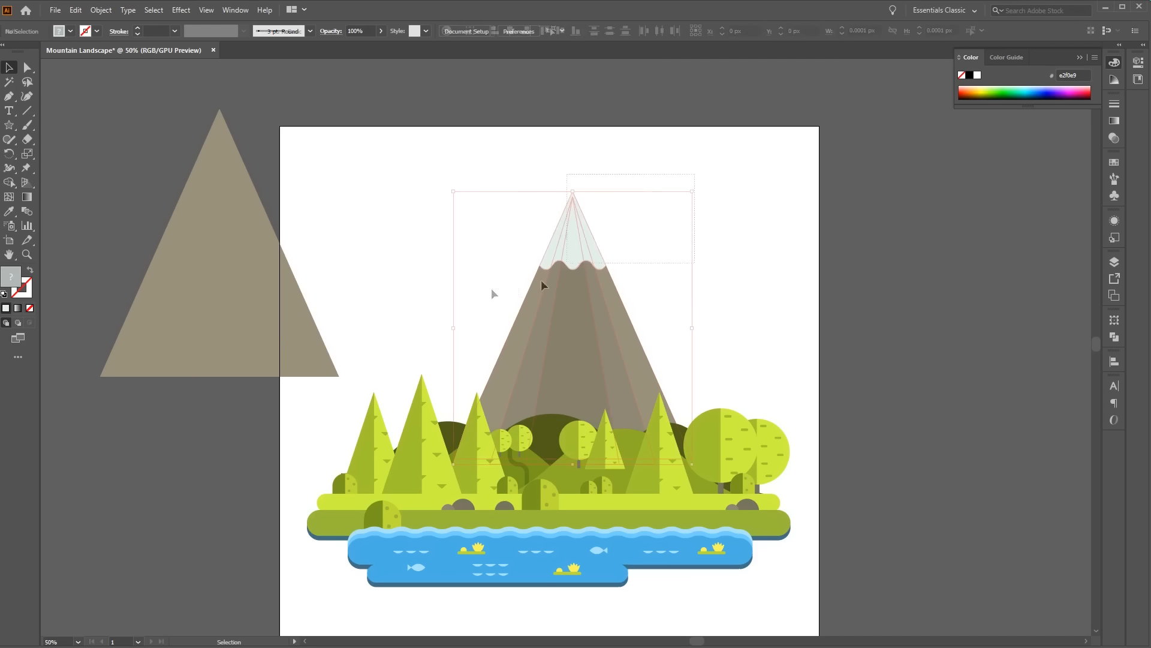
drag(577, 342, 888, 266)
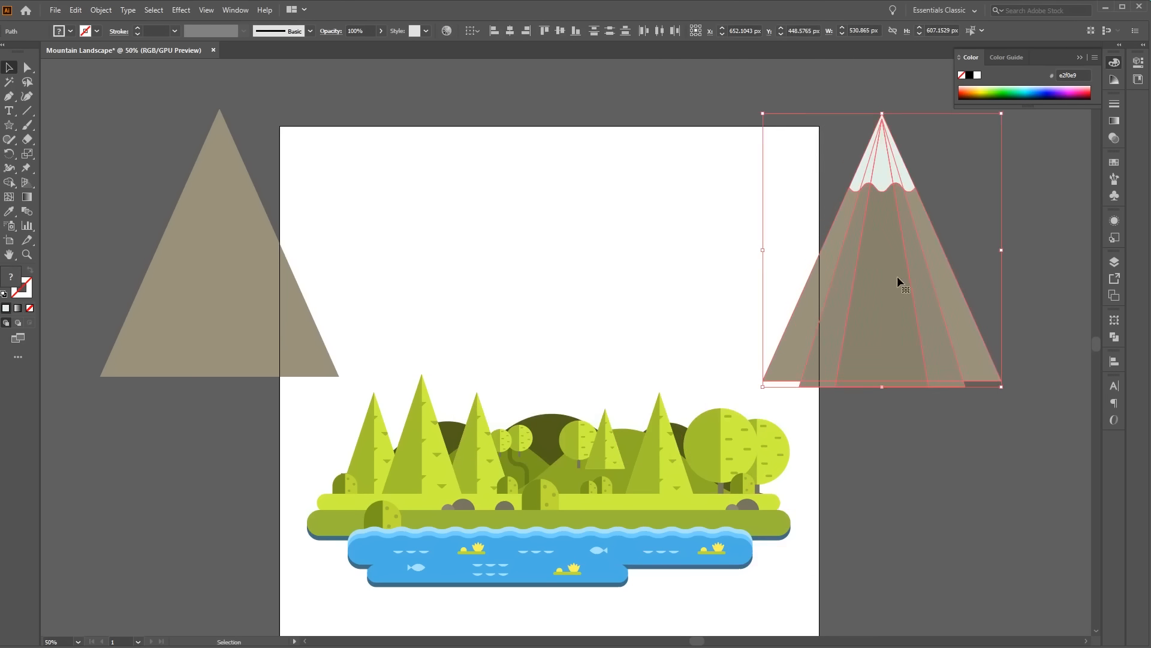
click(1018, 192)
drag(1017, 192, 853, 292)
click(767, 434)
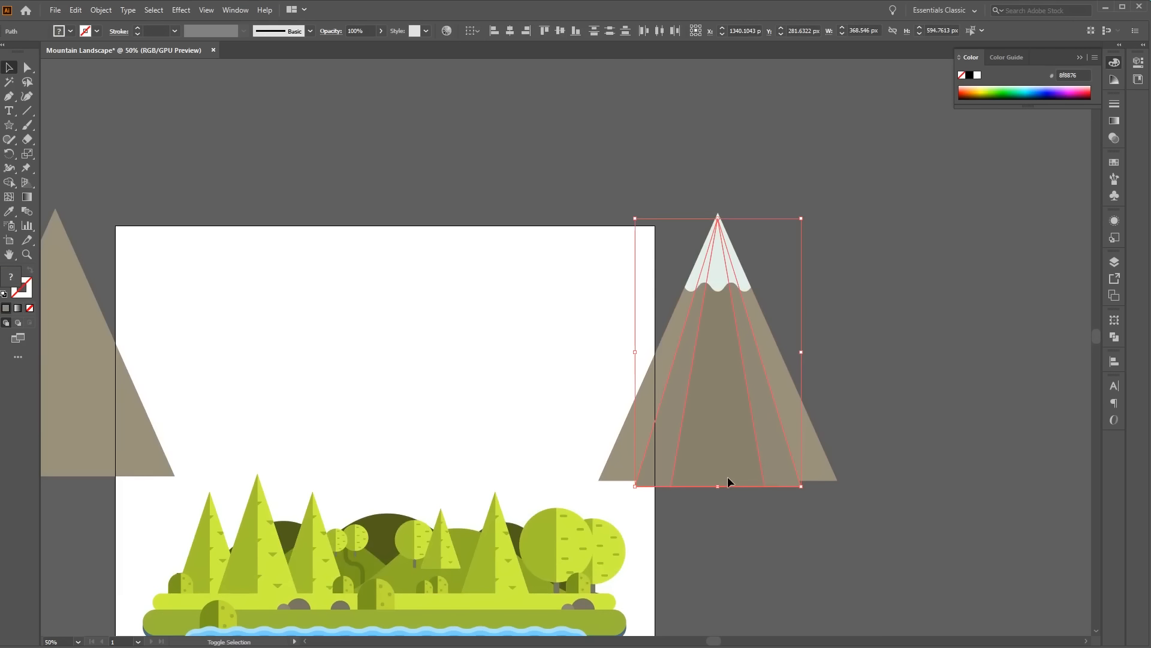
drag(731, 465, 732, 462)
click(890, 412)
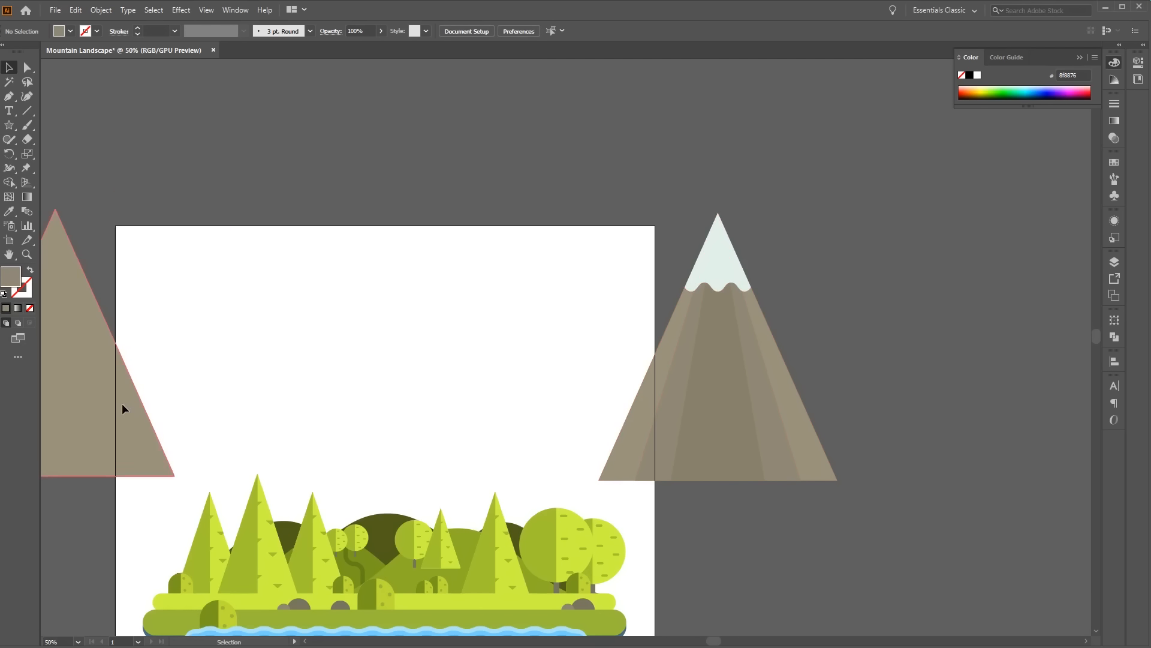
Move the spare triangle over the artboard's upper edge and draw a vertical line through its apex with the Pen tool
drag(121, 403, 545, 337)
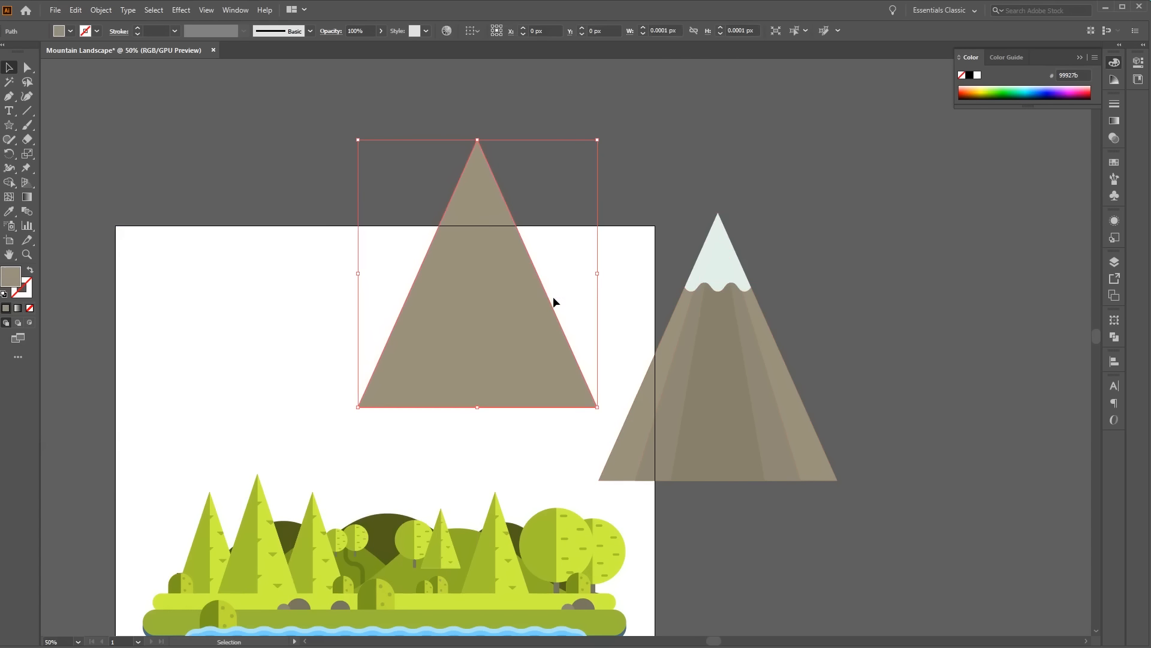
click(134, 237)
click(13, 97)
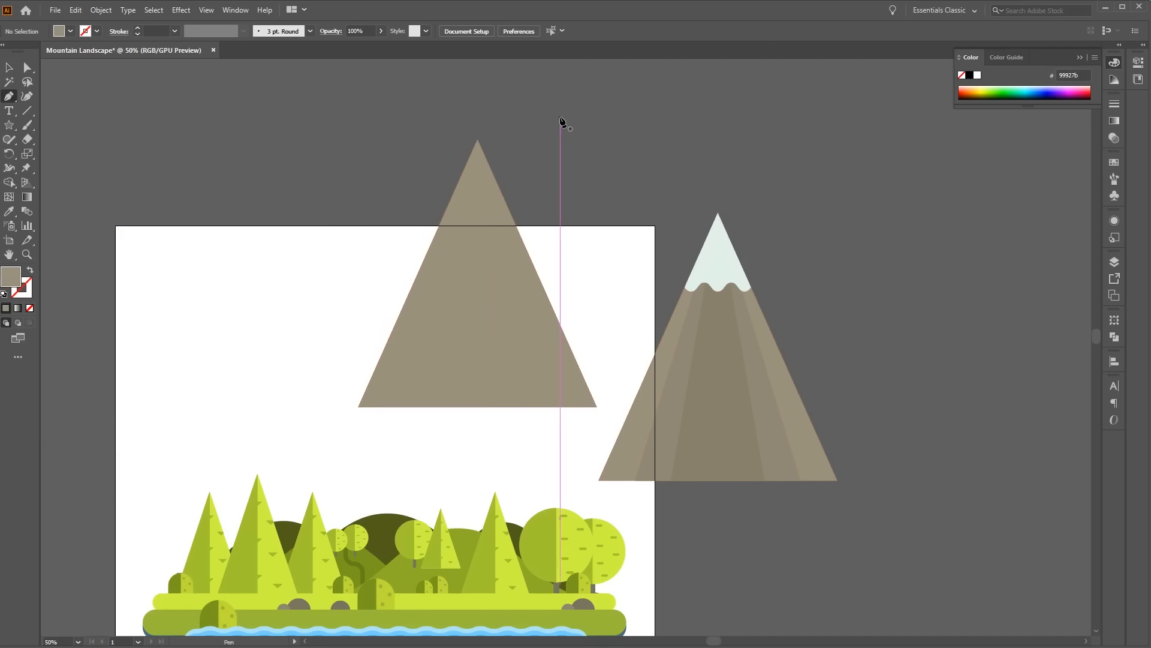
click(476, 109)
click(477, 441)
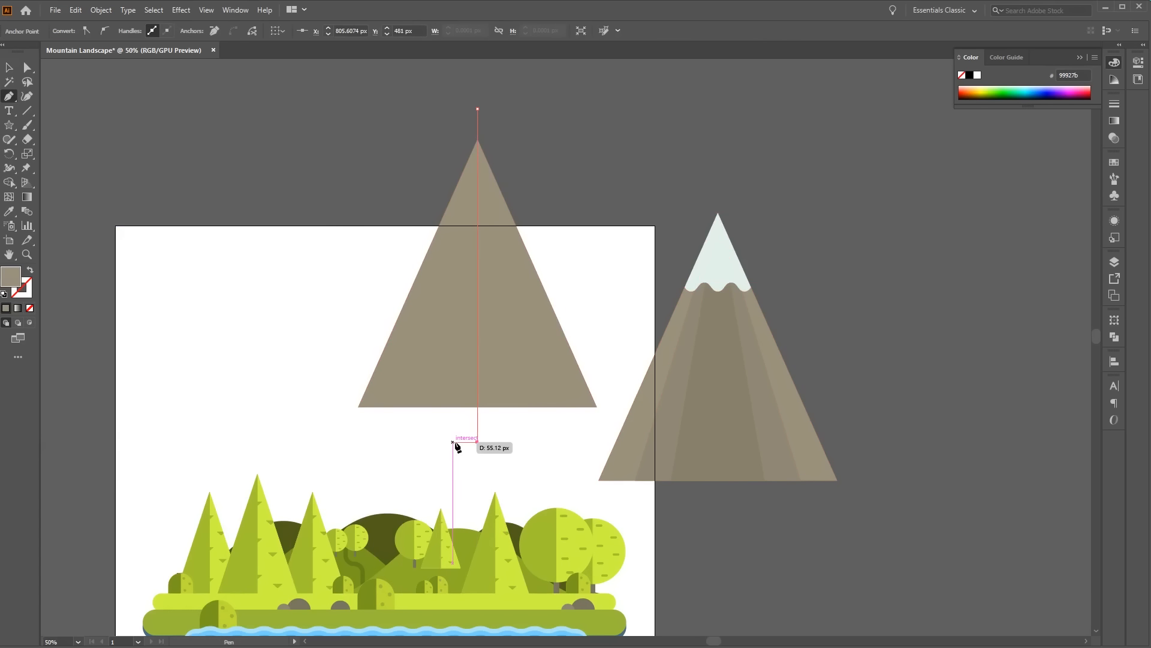
Divide the spare triangle along the vertical line with Pathfinder
key(v)
drag(604, 99, 351, 289)
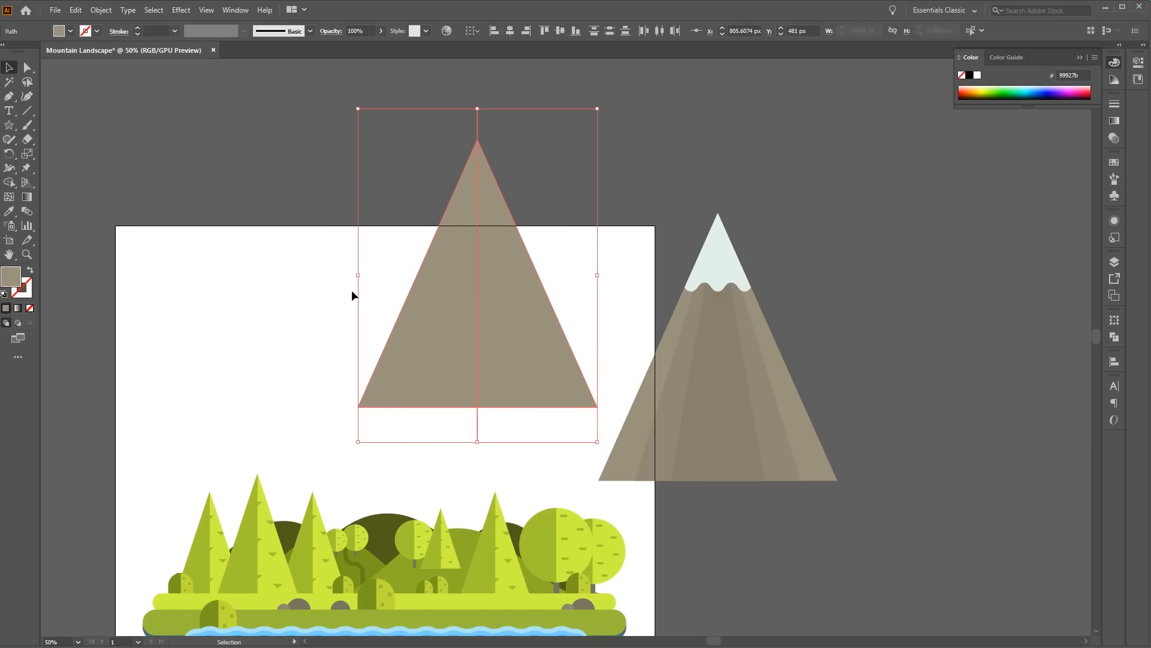
click(1114, 337)
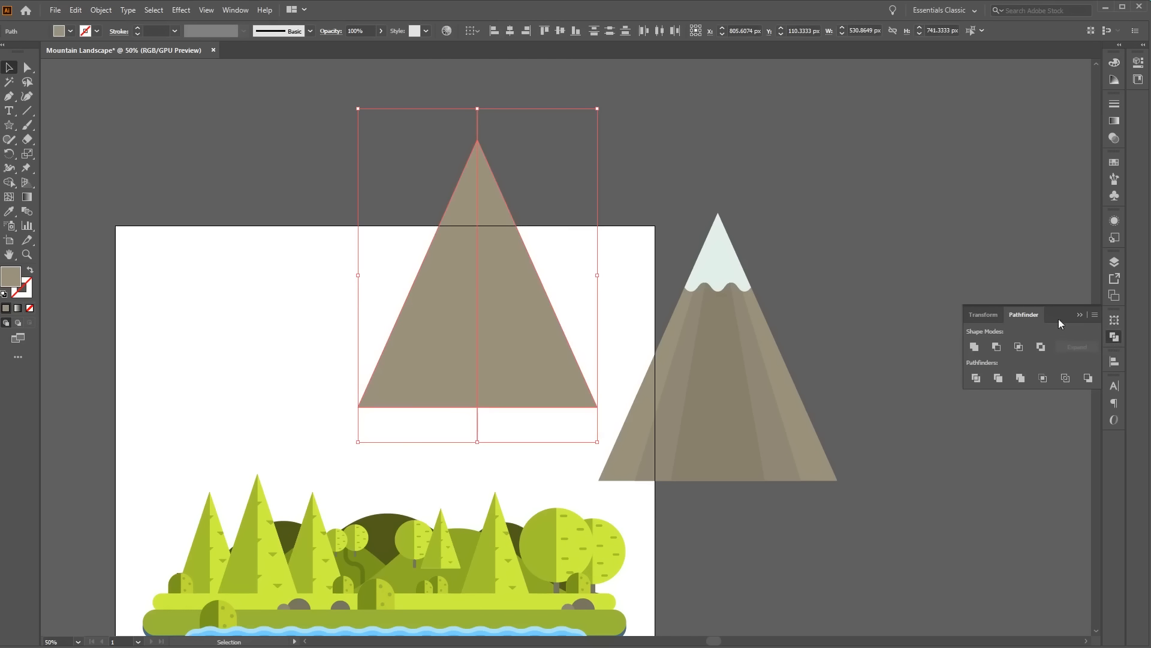
click(980, 379)
click(883, 465)
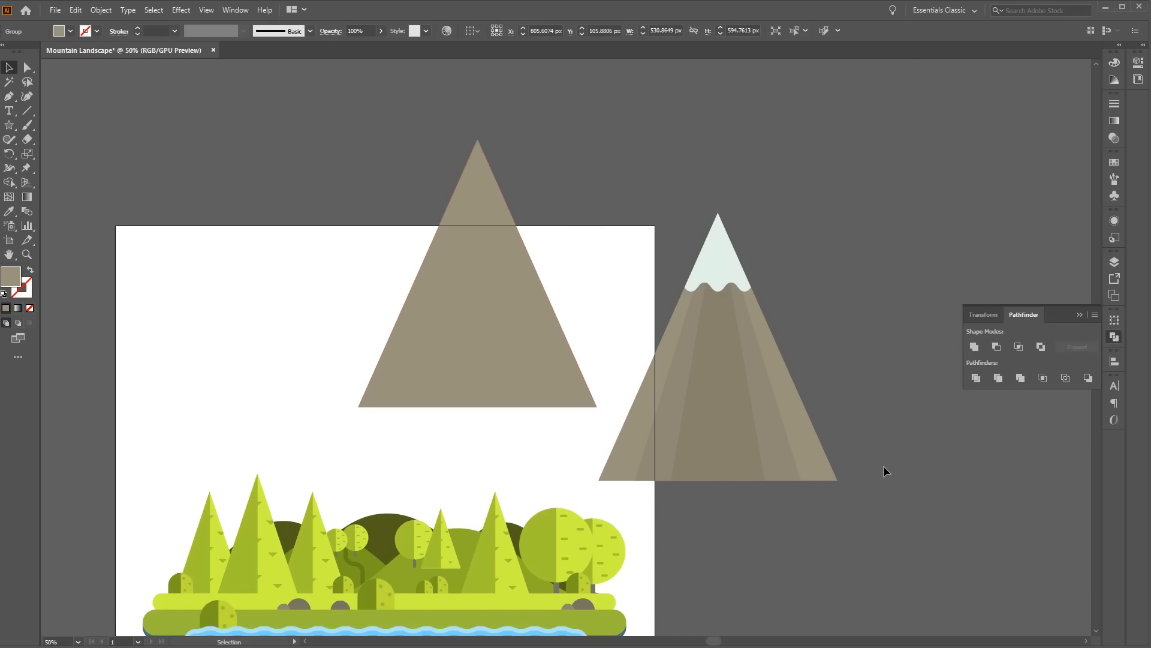
Delete the right half of the divided triangle
key(a)
click(535, 370)
drag(535, 370, 858, 262)
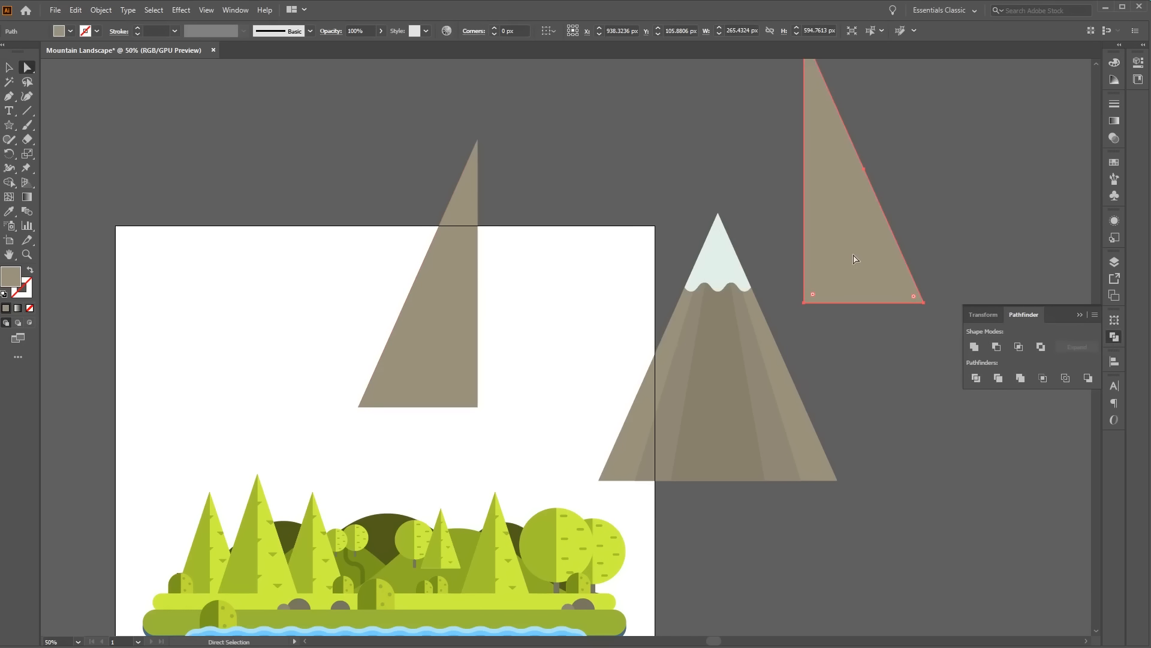
key(Delete)
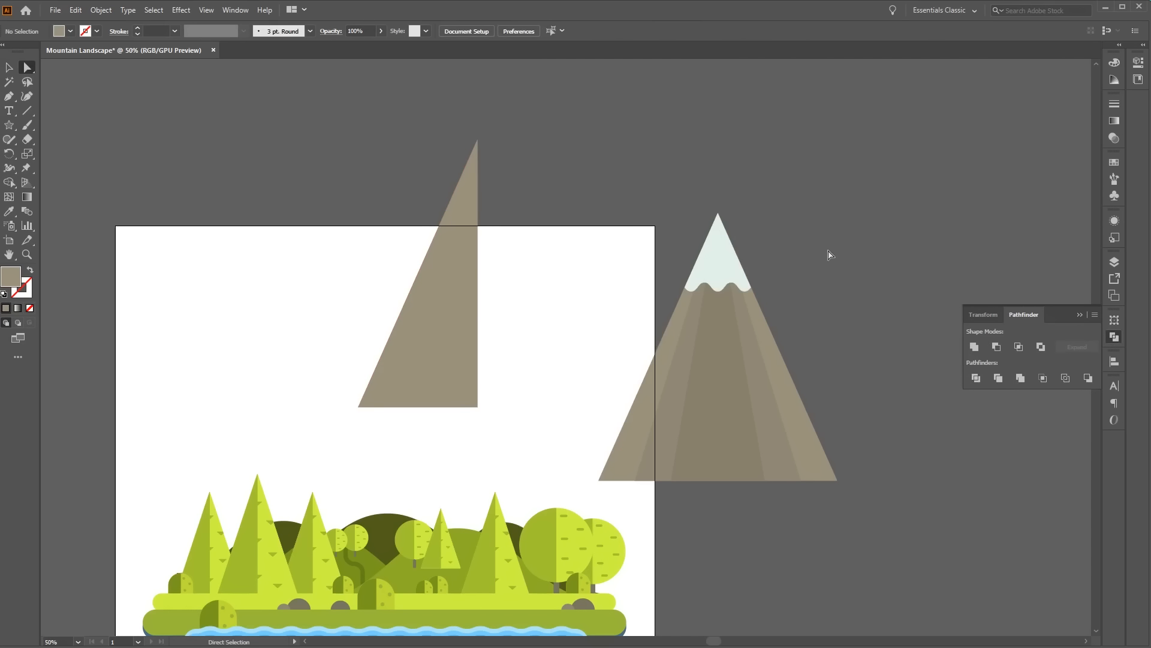
Set the remaining half triangle's blend mode to Multiply
key(v)
click(421, 317)
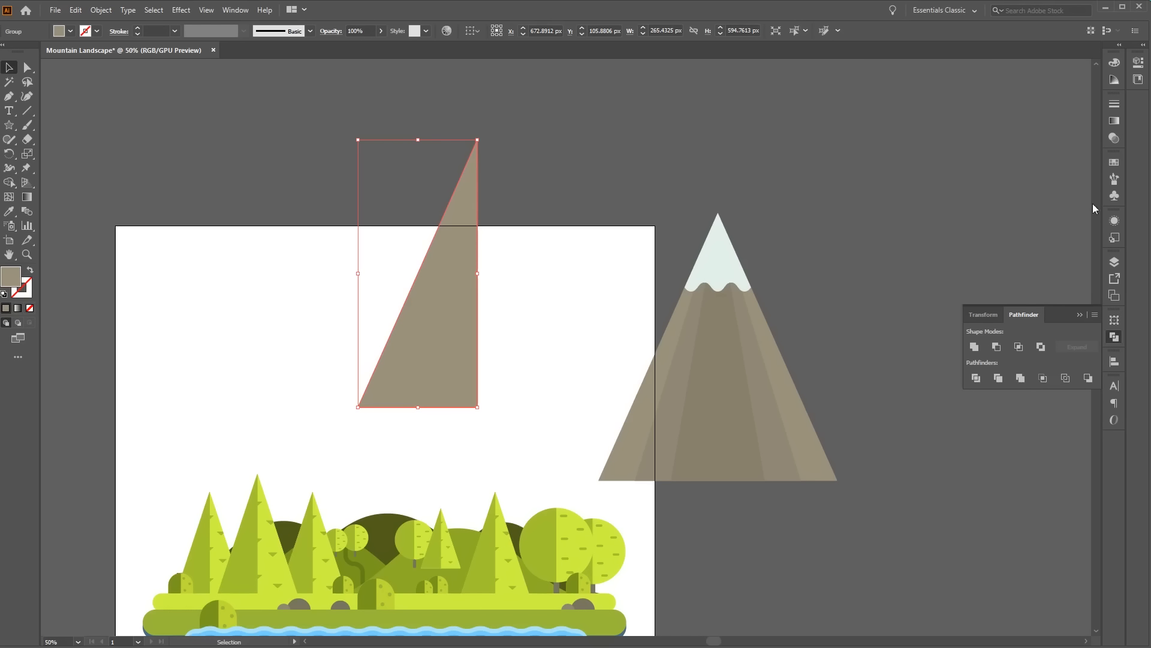
click(1115, 138)
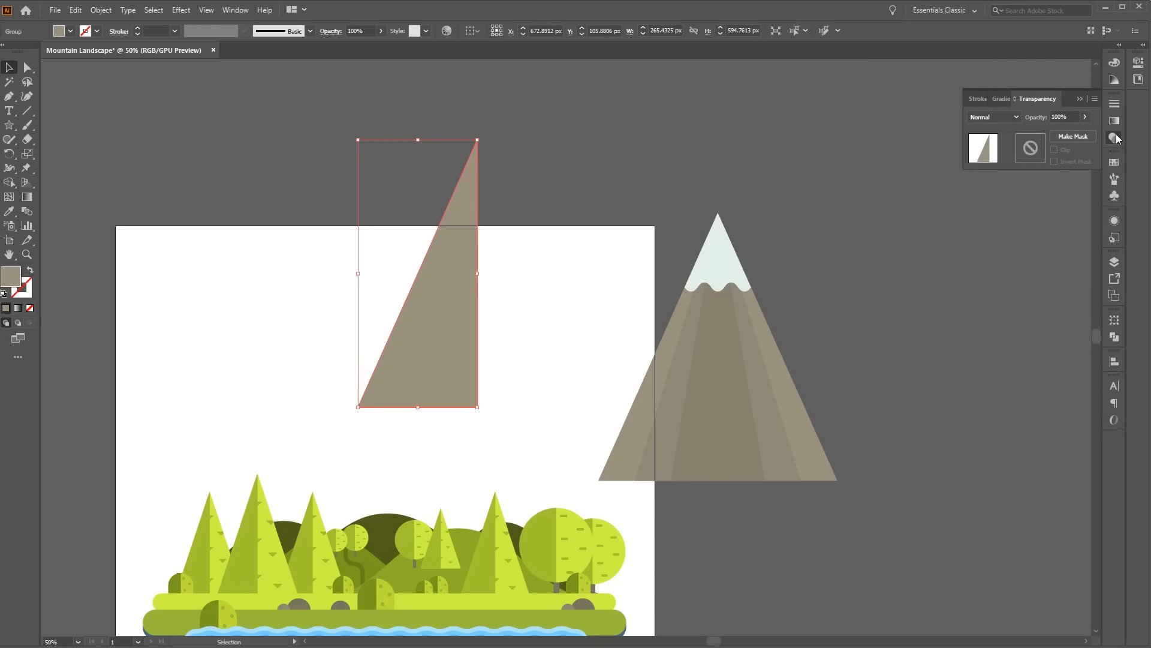
click(1012, 117)
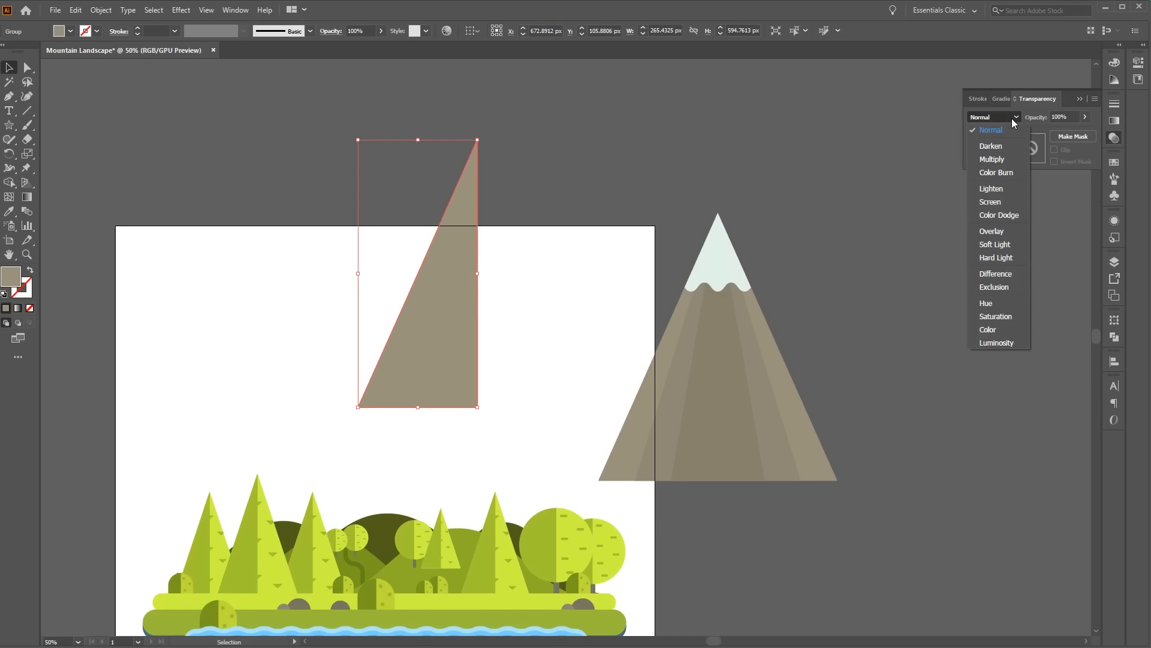
click(999, 160)
click(932, 285)
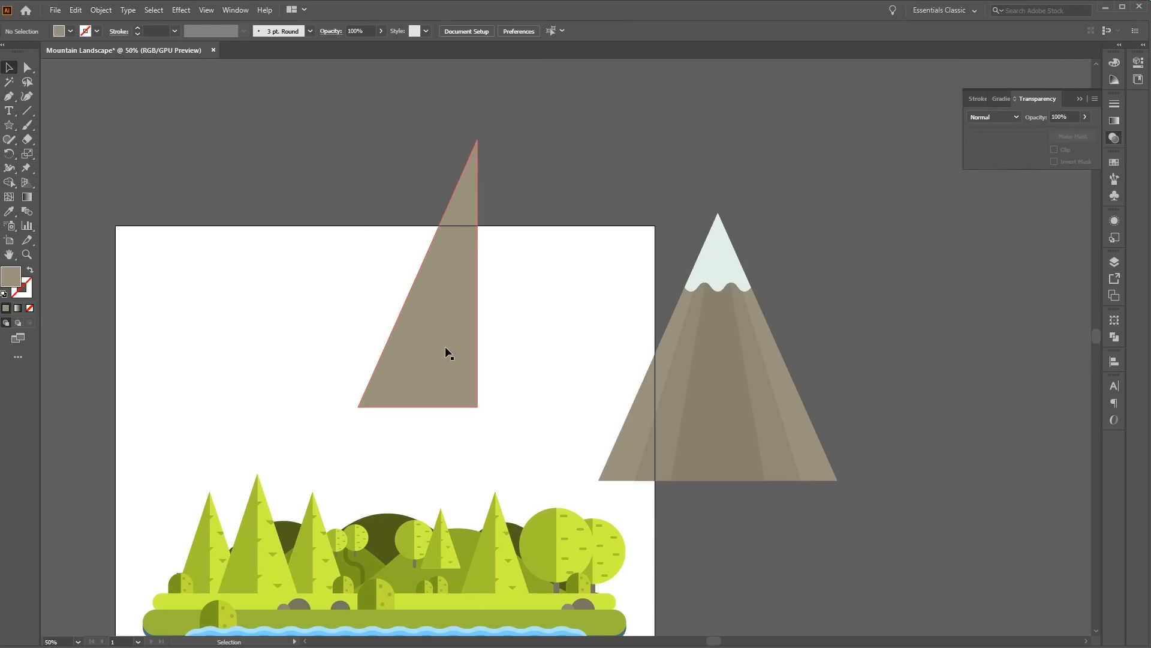
Place the half triangle over the left half of the snow-capped mountain and set its opacity to 25%
drag(440, 337, 680, 409)
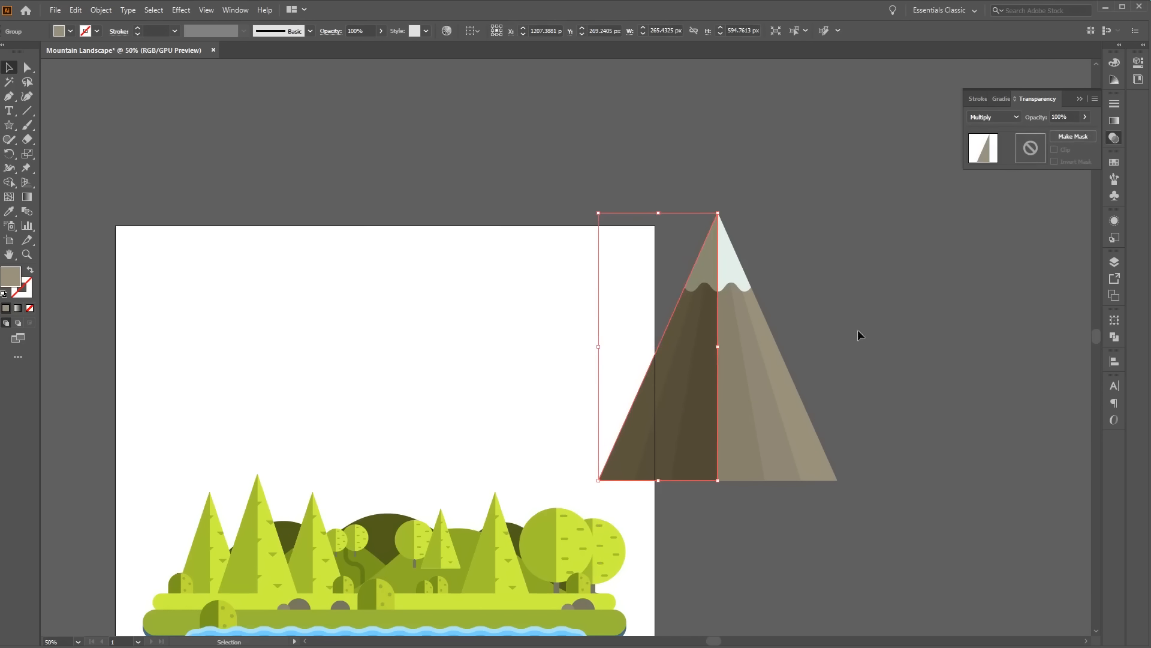
click(1078, 117)
text(25)
key(Return)
click(925, 393)
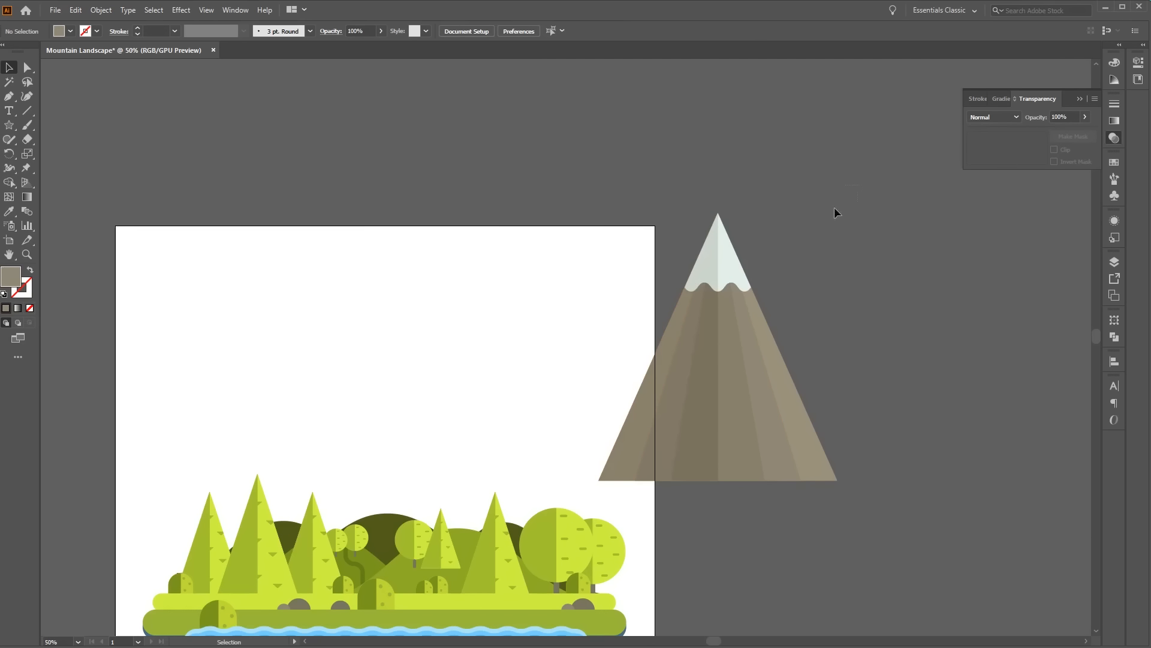
Group all parts of the shaded mountain and move it to the middle of the landscape, directly behind the hills
drag(598, 447, 578, 479)
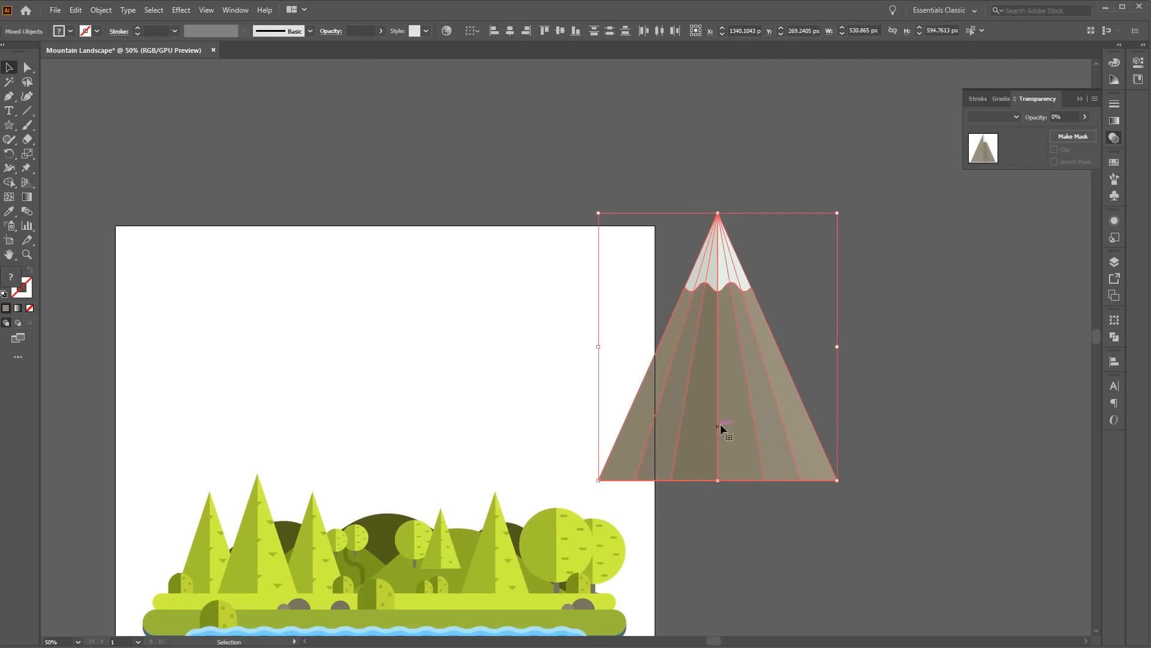
drag(771, 361, 478, 385)
click(564, 367)
drag(587, 171, 291, 393)
key(a)
key(ctrl+g)
click(621, 416)
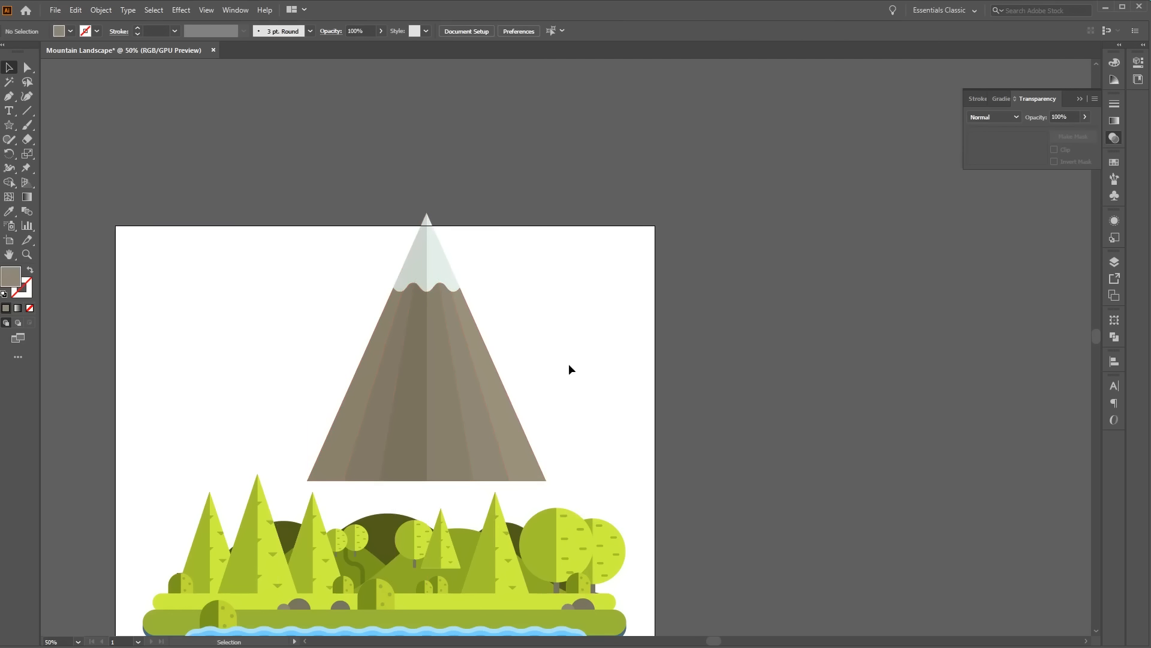
drag(561, 354, 748, 253)
drag(615, 198, 586, 315)
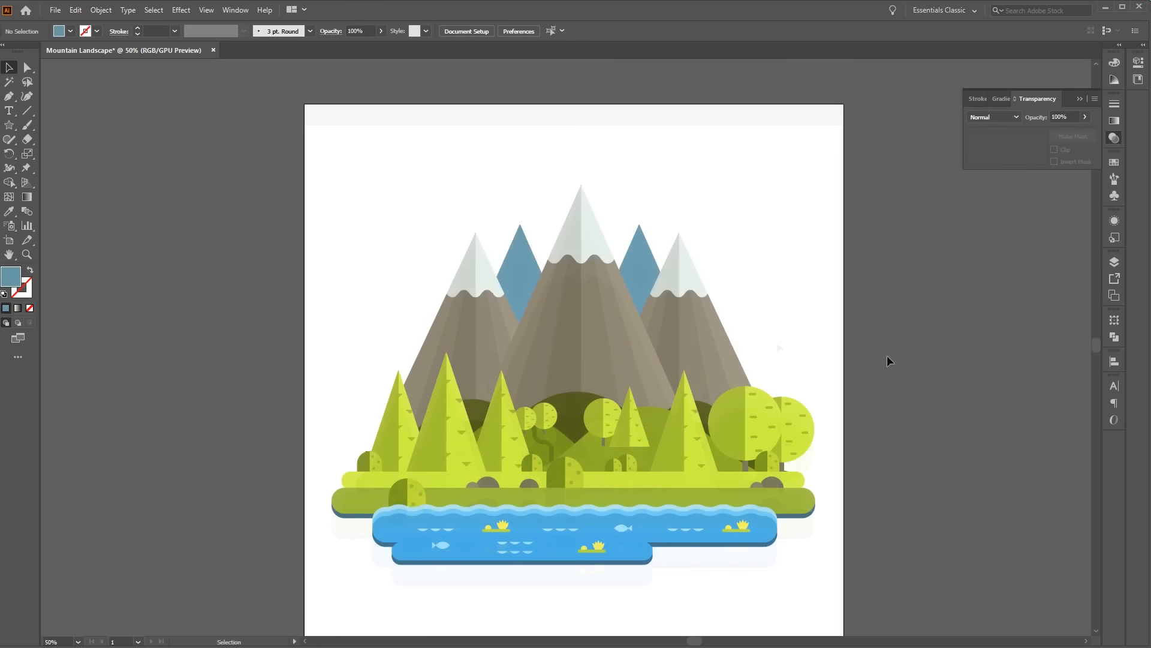
Make the sky layer active and unlock it
click(1114, 261)
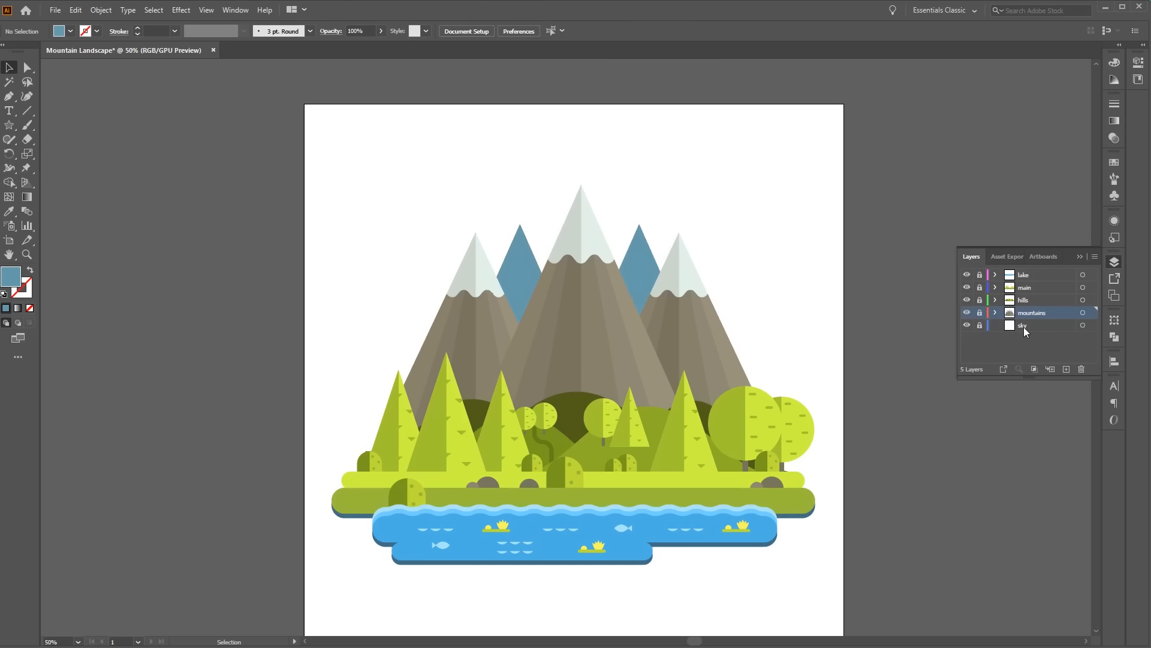
click(1044, 328)
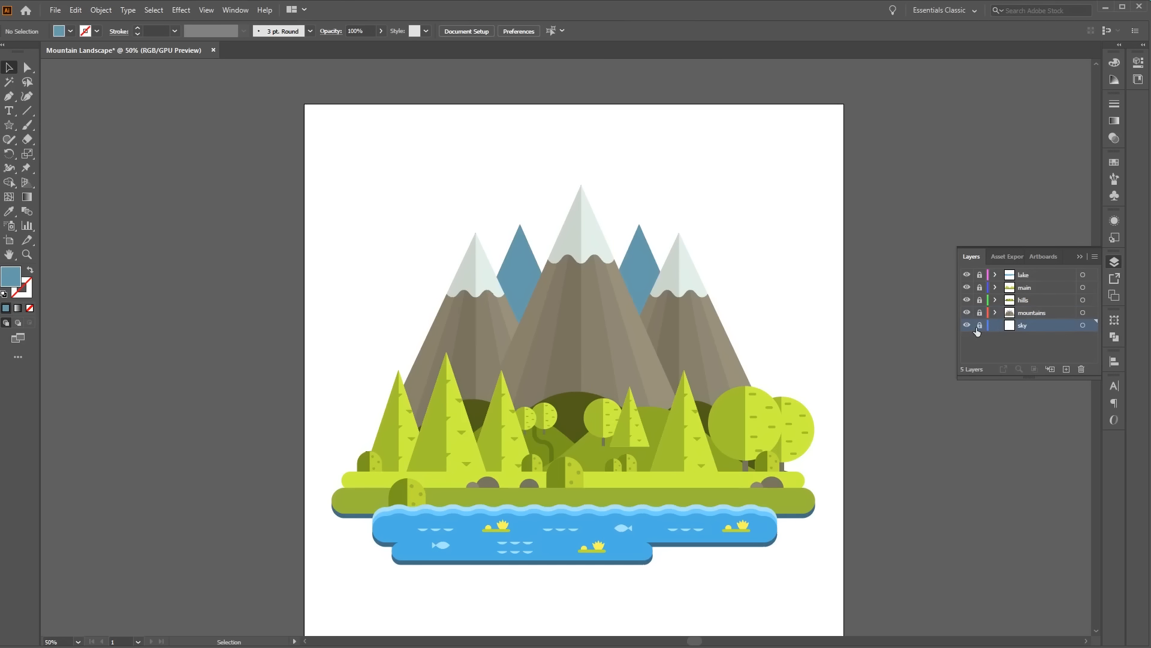
click(1115, 262)
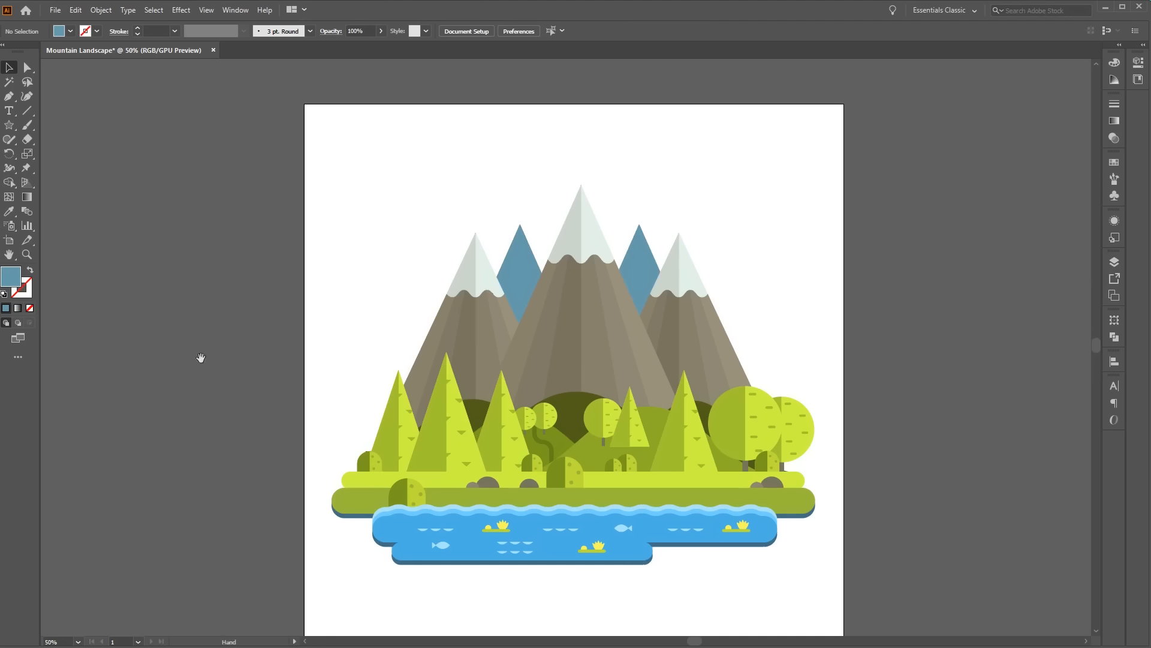
Set the fill colour to #77b8cd
drag(200, 358, 214, 288)
double_click(16, 281)
click(774, 331)
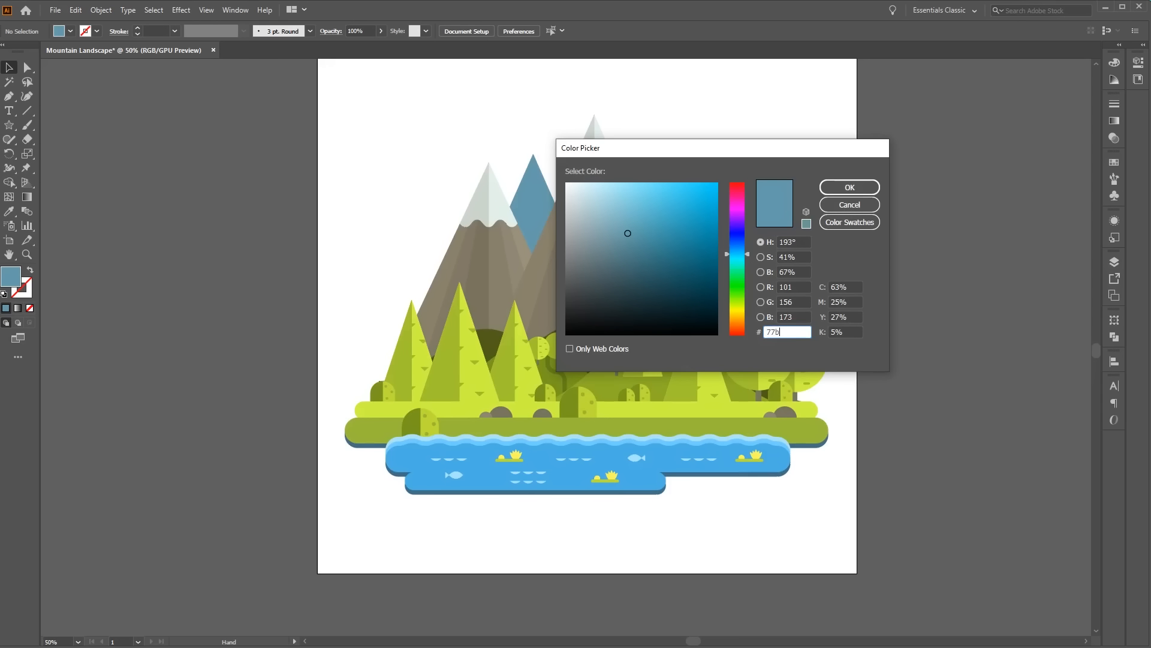
text(77b8cd)
key(Return)
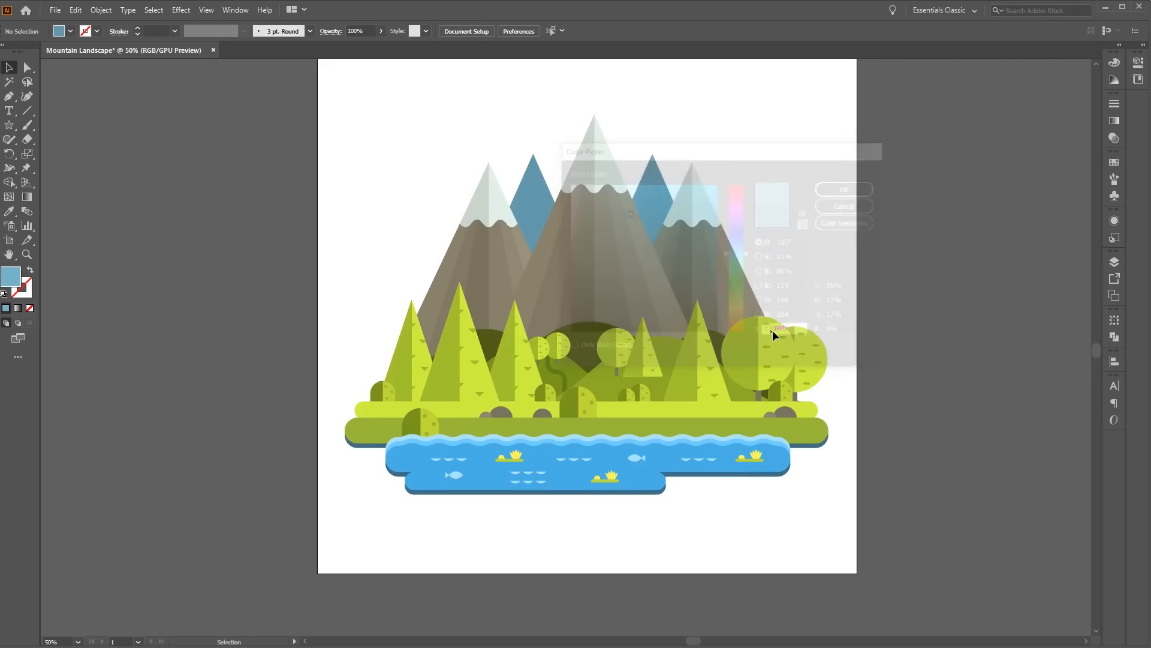
Draw a 1200 × 1200 px background rectangle covering the whole artboard on the sky layer
drag(9, 125, 60, 124)
drag(308, 138, 280, 185)
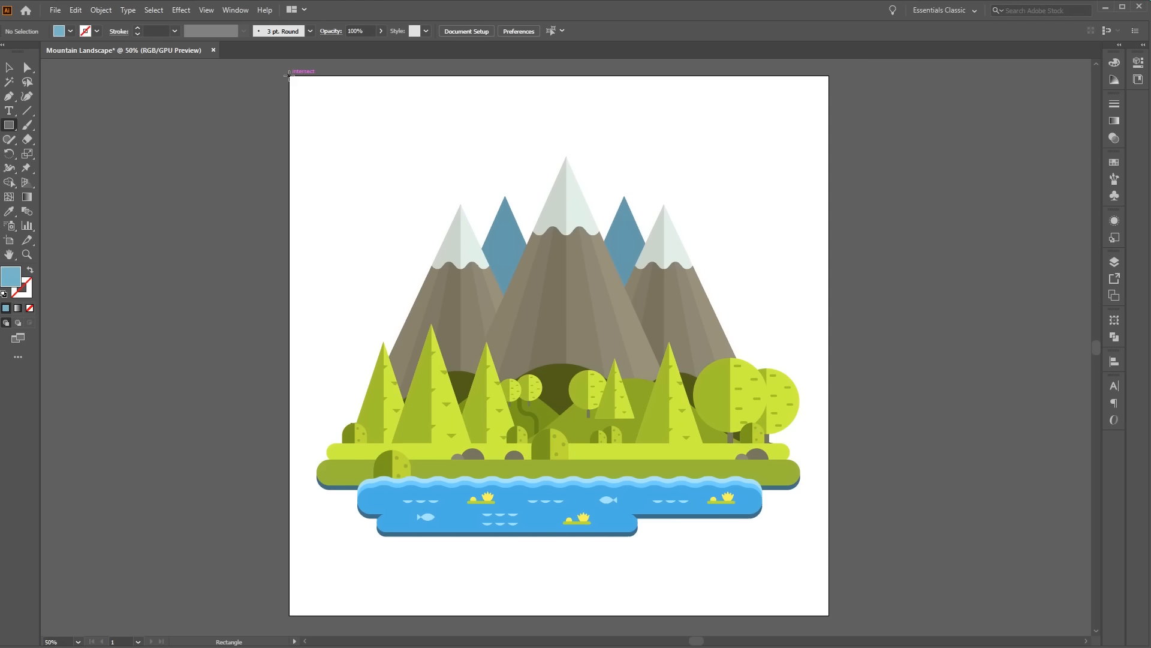
drag(287, 75, 795, 601)
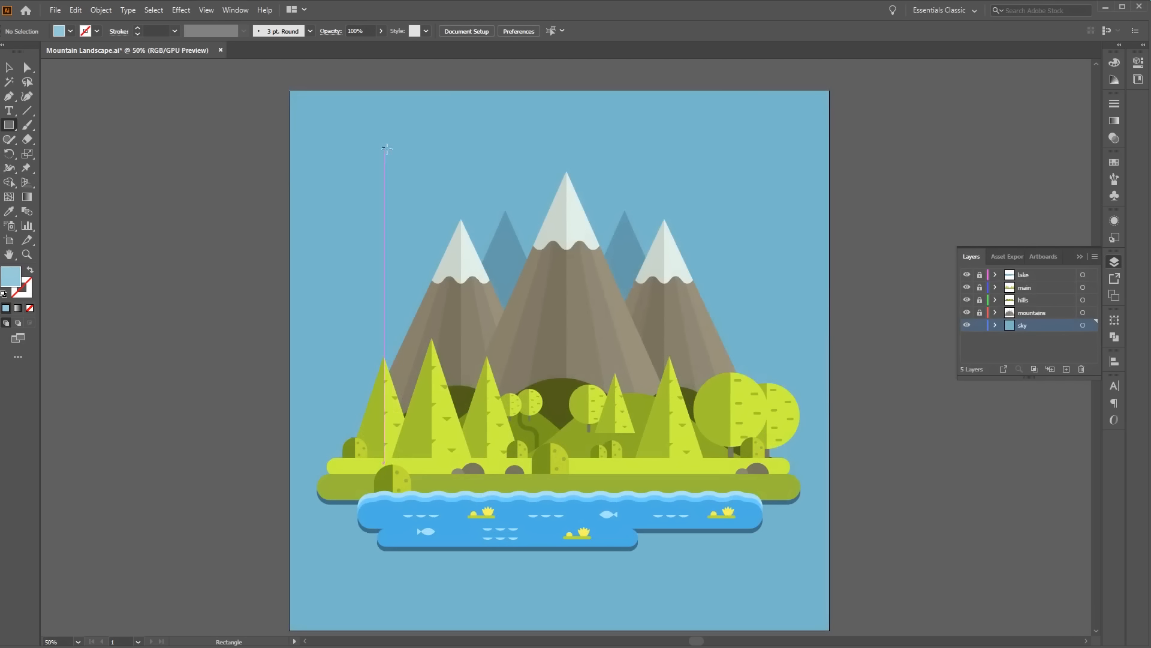
Draw six lighter blue cloud rectangles: one above the left peak, three overlapping in a stack behind it, and two on the right side
drag(394, 153, 459, 178)
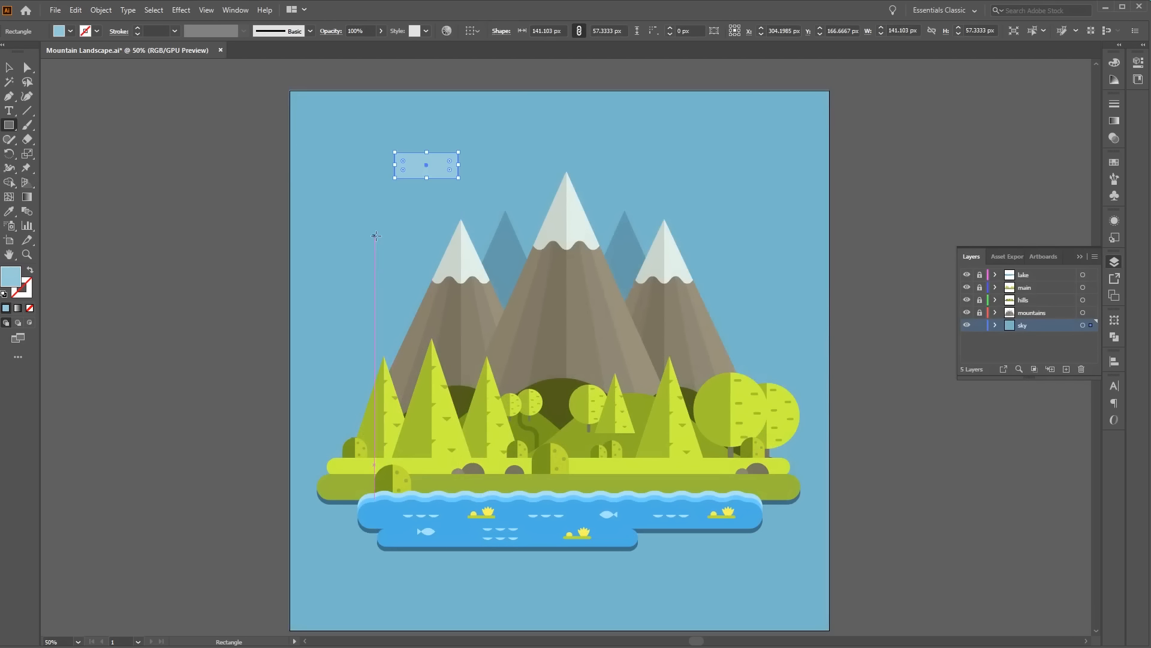
drag(363, 217, 528, 256)
drag(416, 249, 480, 276)
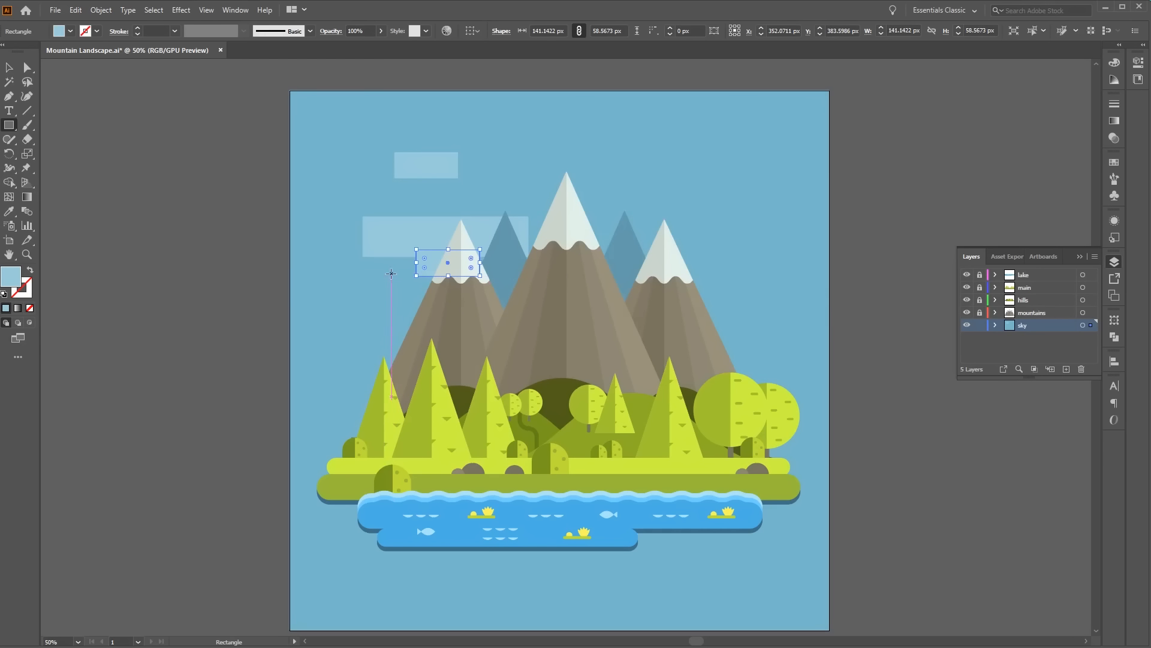
drag(380, 272, 526, 302)
drag(625, 154, 738, 188)
drag(677, 280, 780, 315)
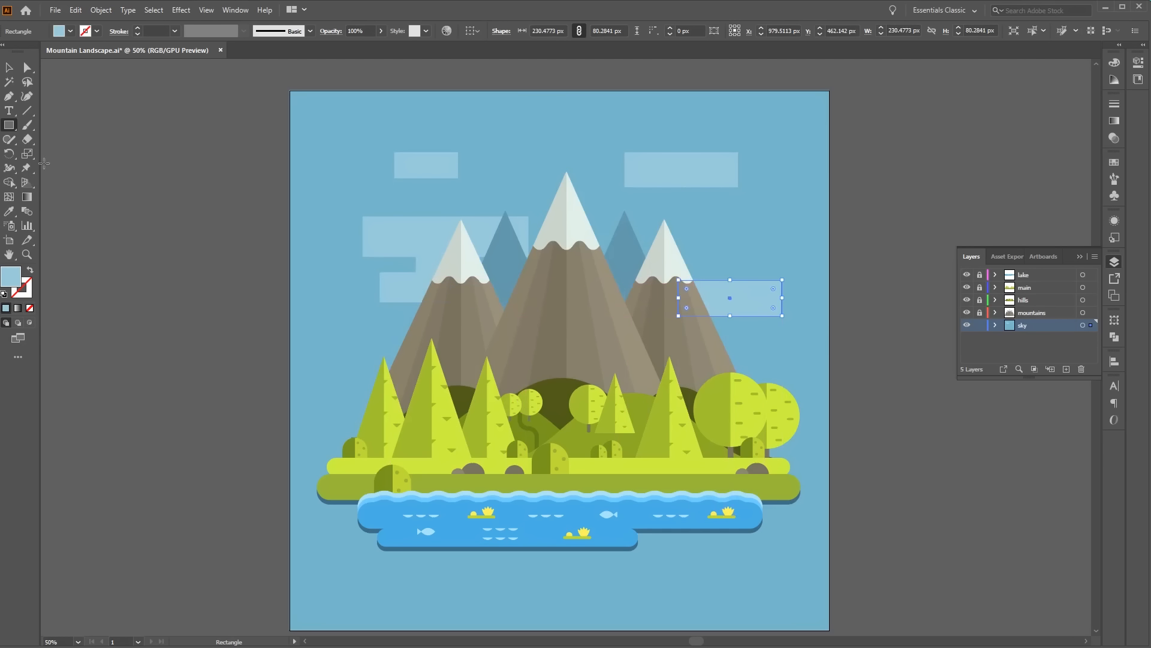
Fully round the corners of the three separate cloud rectangles: the small upper-left one and the two on the right side
click(27, 67)
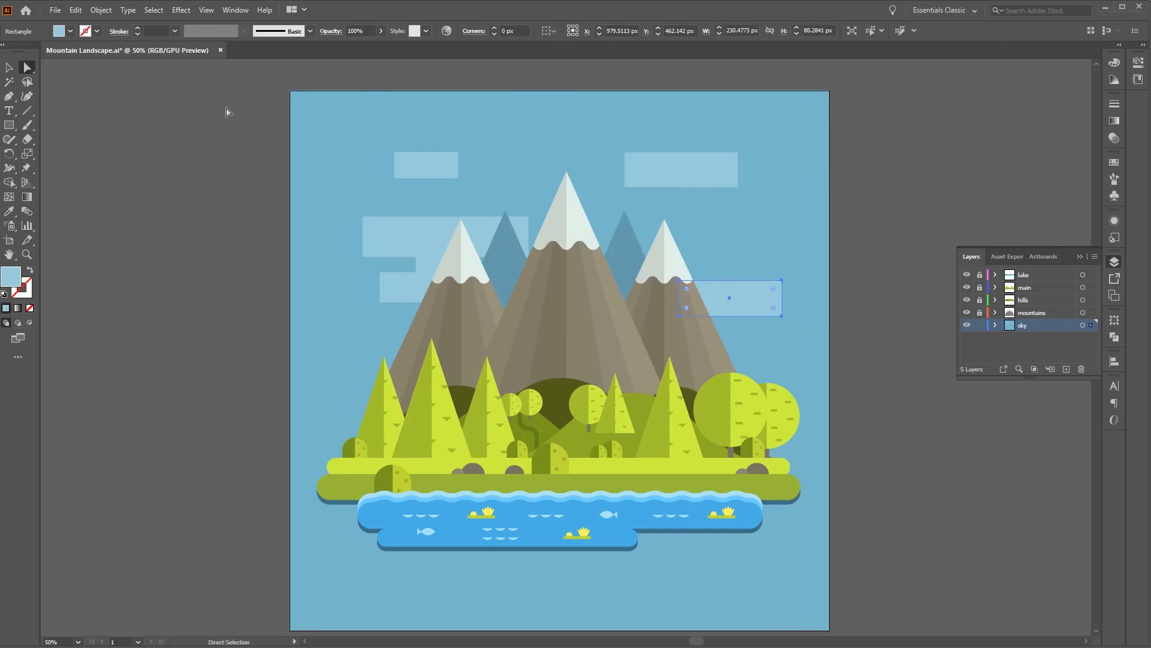
click(411, 168)
drag(408, 169, 515, 193)
click(646, 163)
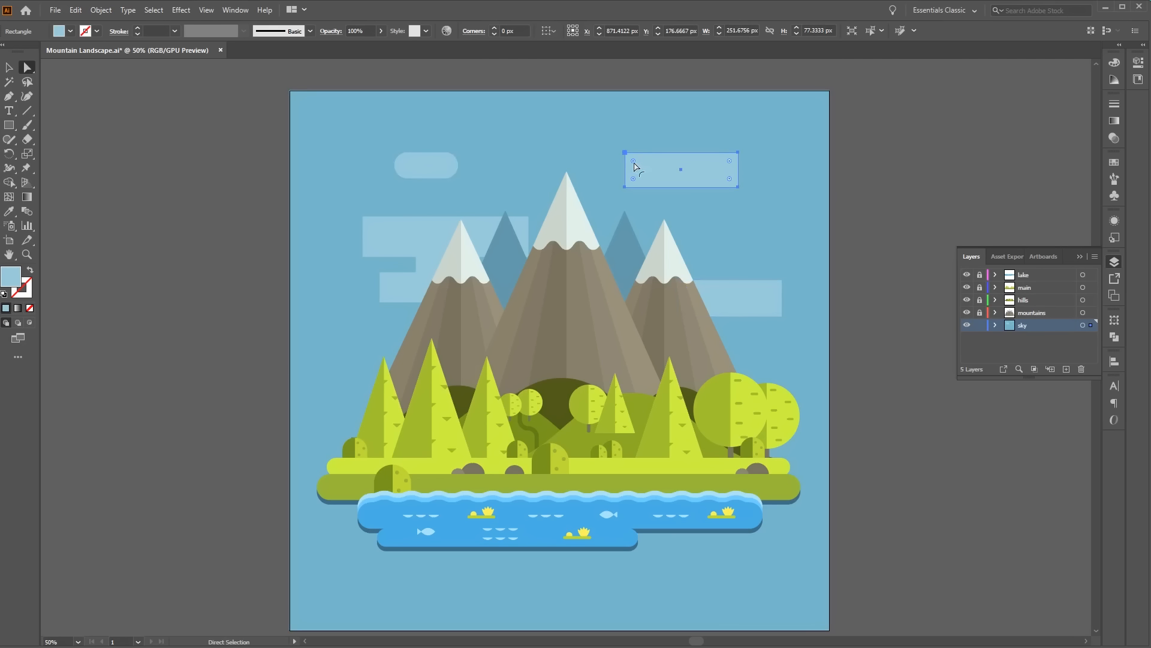
drag(634, 167, 750, 206)
click(754, 307)
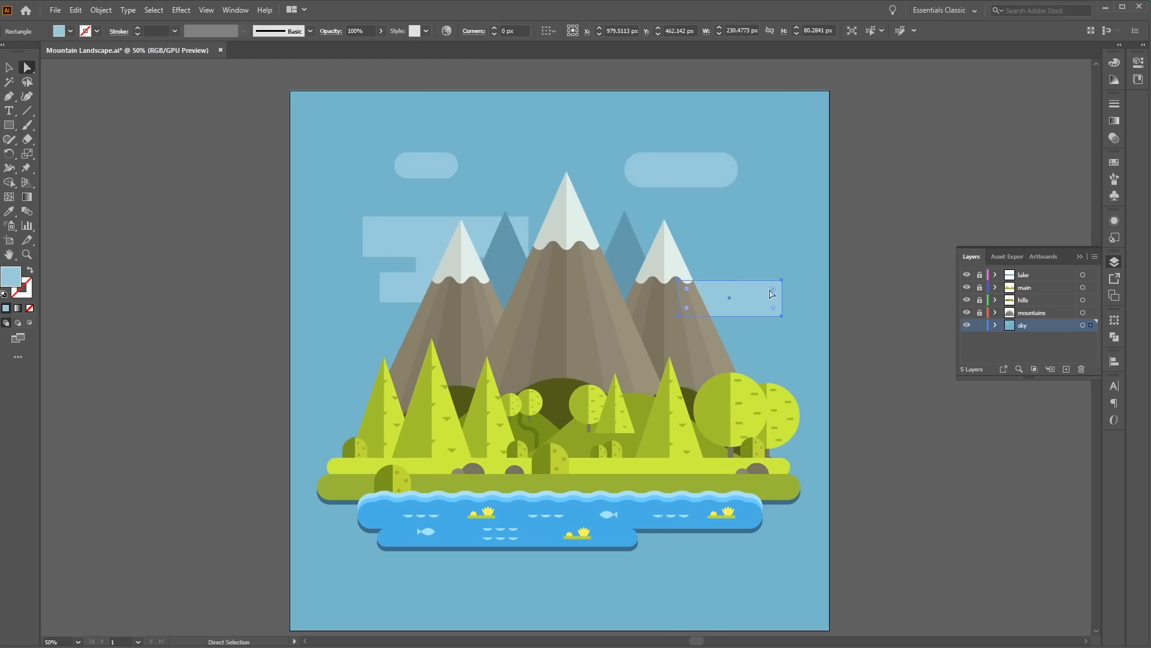
click(704, 339)
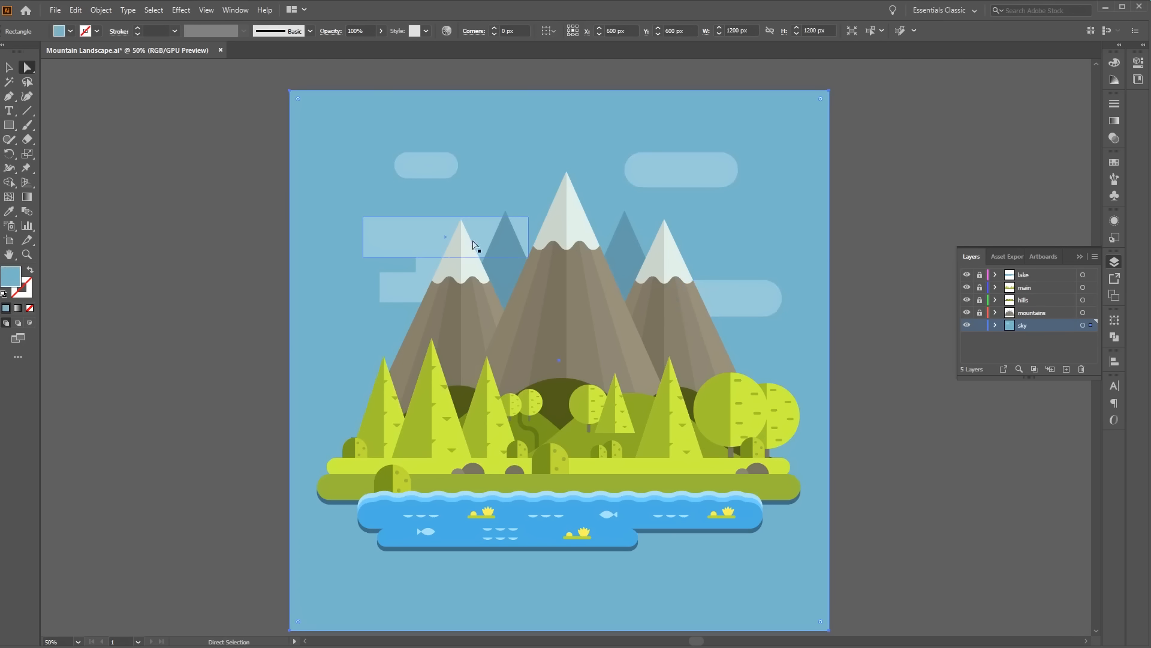
Unite the three overlapping cloud rectangles behind the left peak into one shape with Pathfinder
click(372, 236)
shift+click(437, 264)
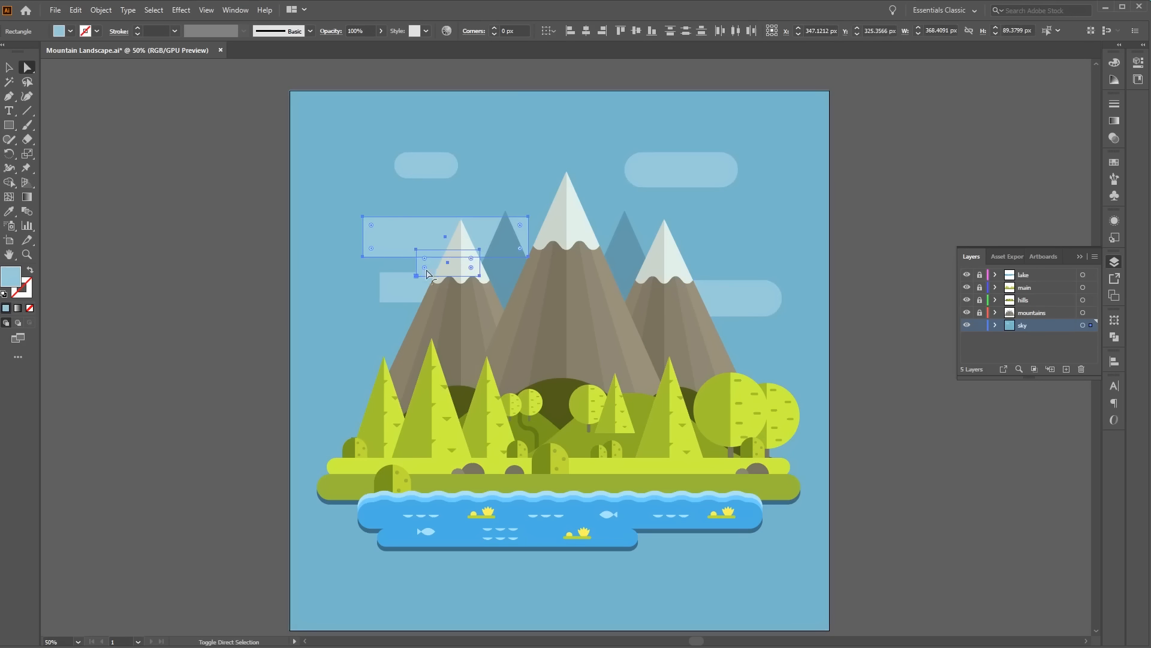
shift+click(407, 299)
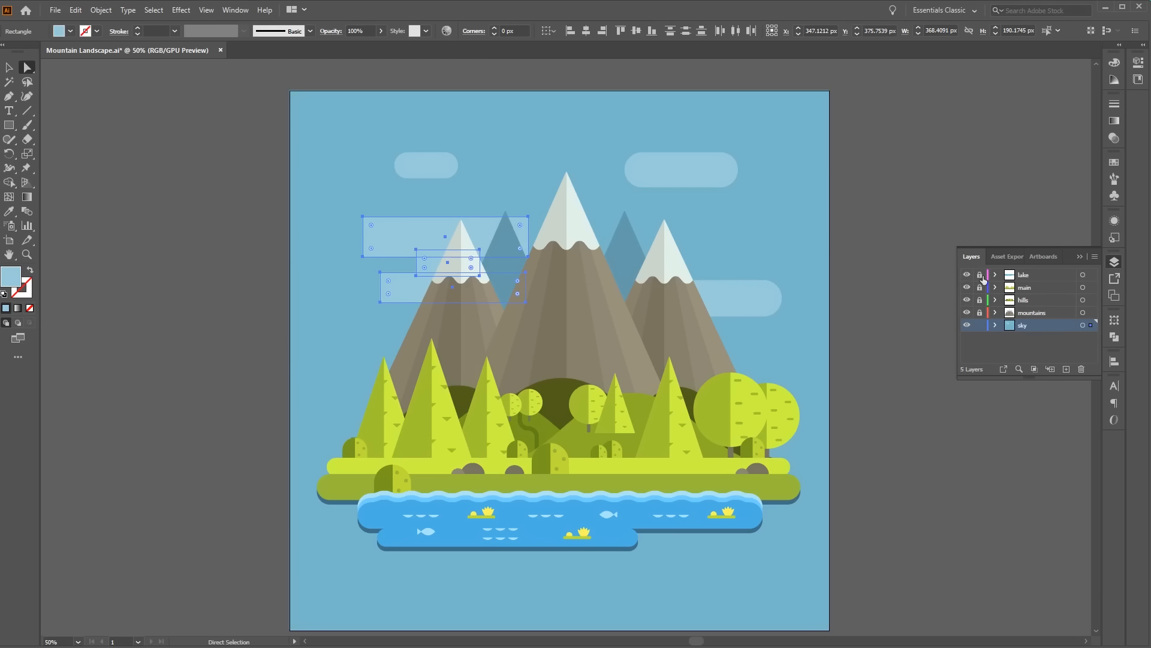
click(1114, 339)
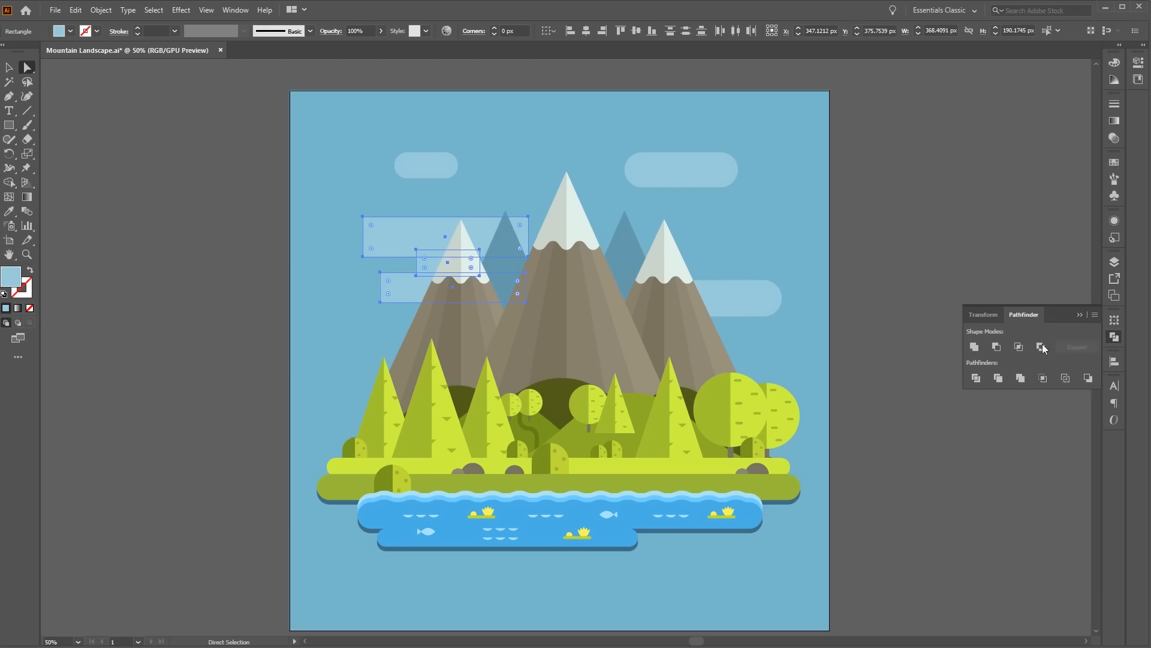
click(975, 347)
click(297, 226)
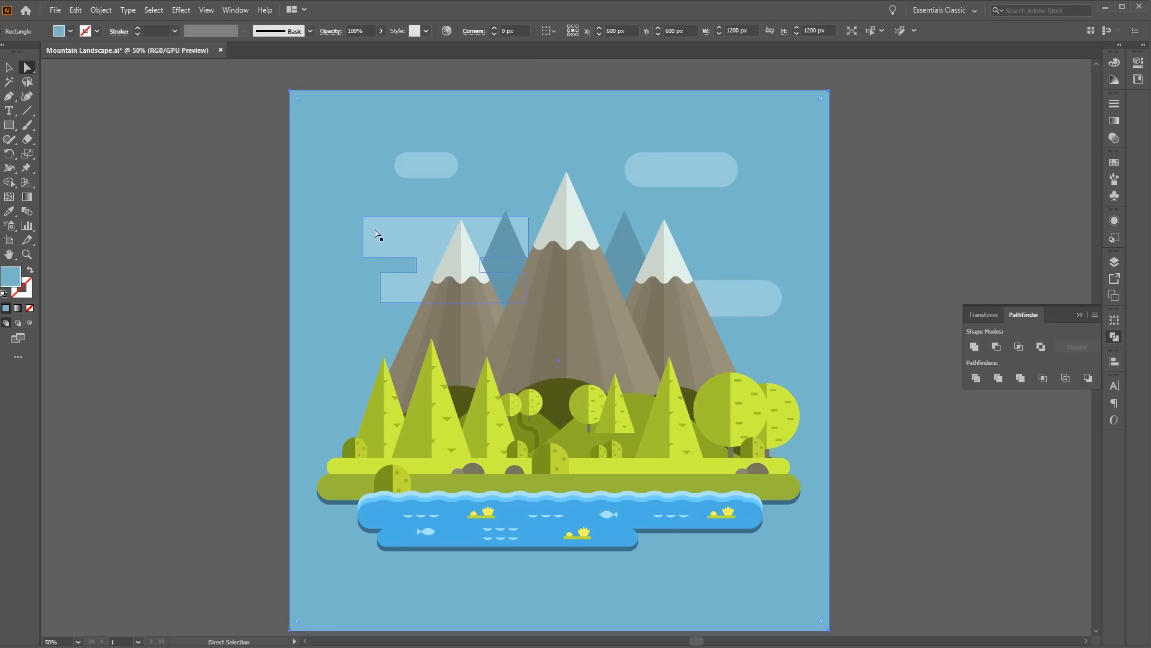
Fully round the four inner corners of the notches on both sides of the united cloud
click(419, 259)
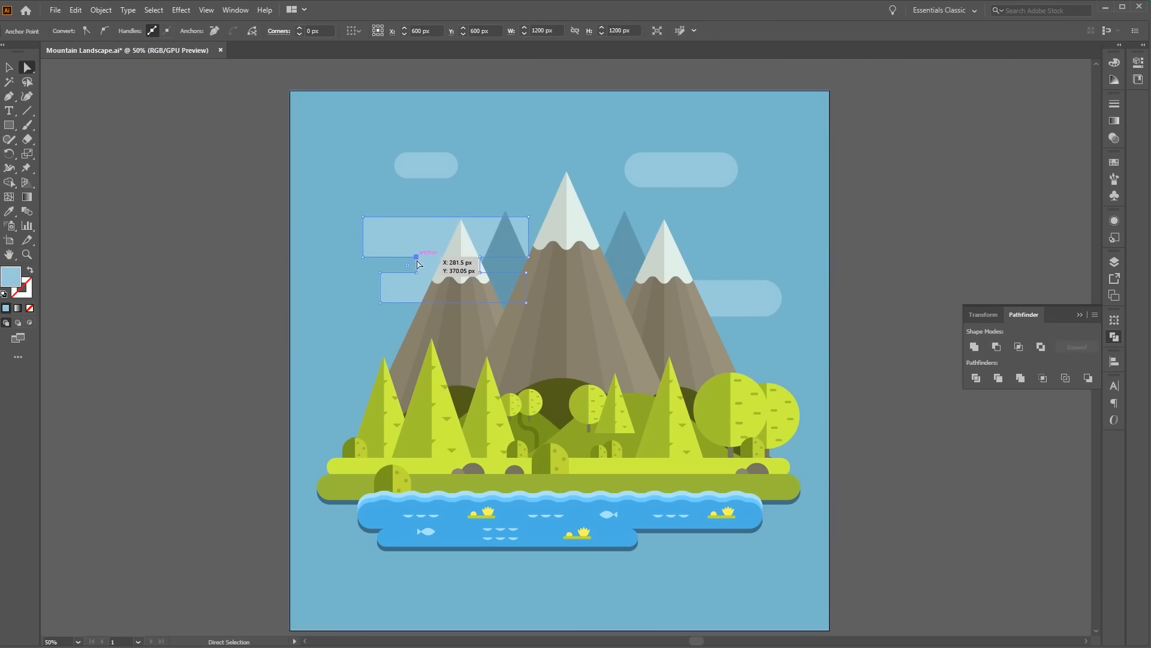
shift+click(481, 257)
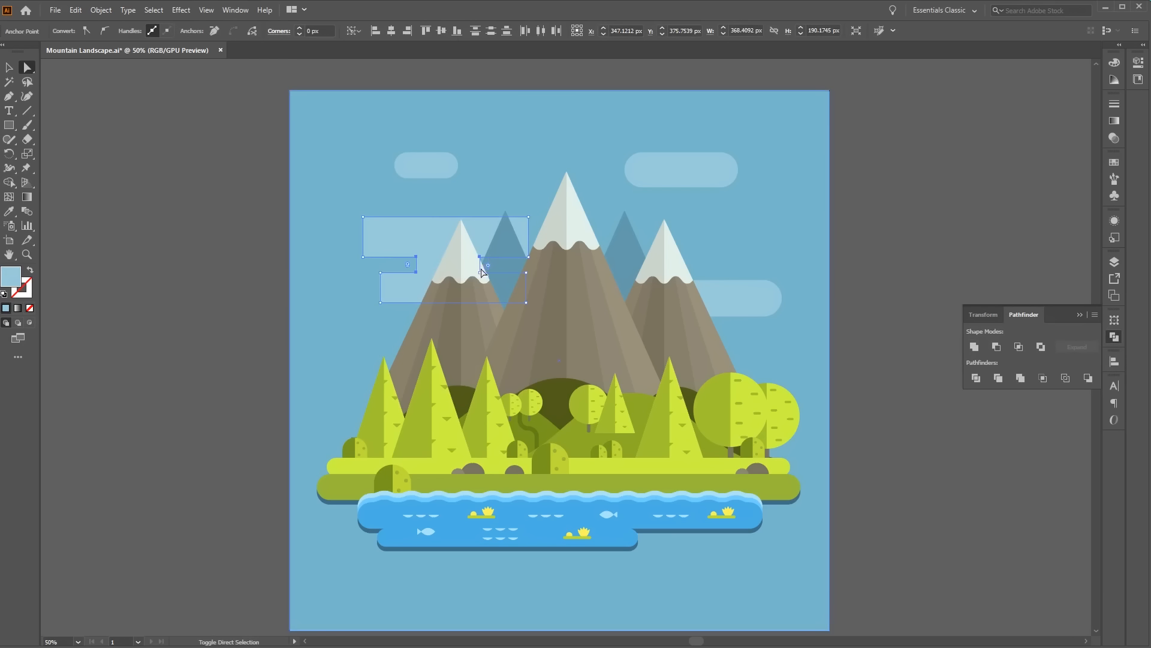
shift+click(481, 272)
drag(408, 264, 334, 281)
click(335, 281)
Fully round the outer left corners of the united cloud on both its lower and upper lobes
click(381, 273)
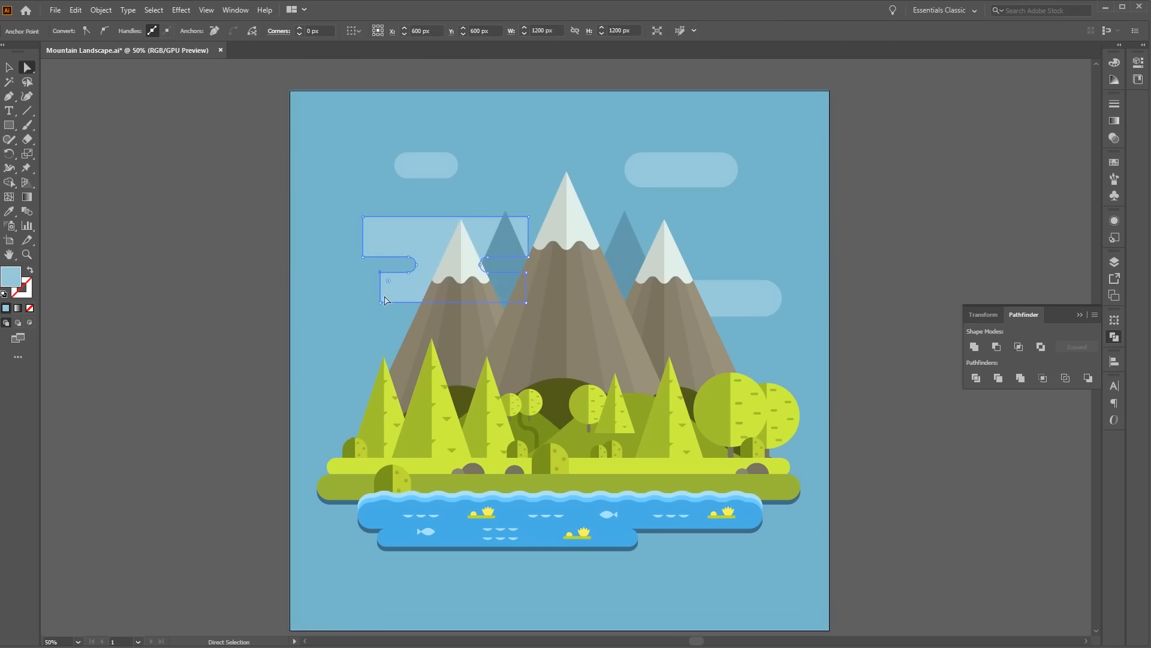
shift+click(380, 302)
drag(401, 298, 302, 249)
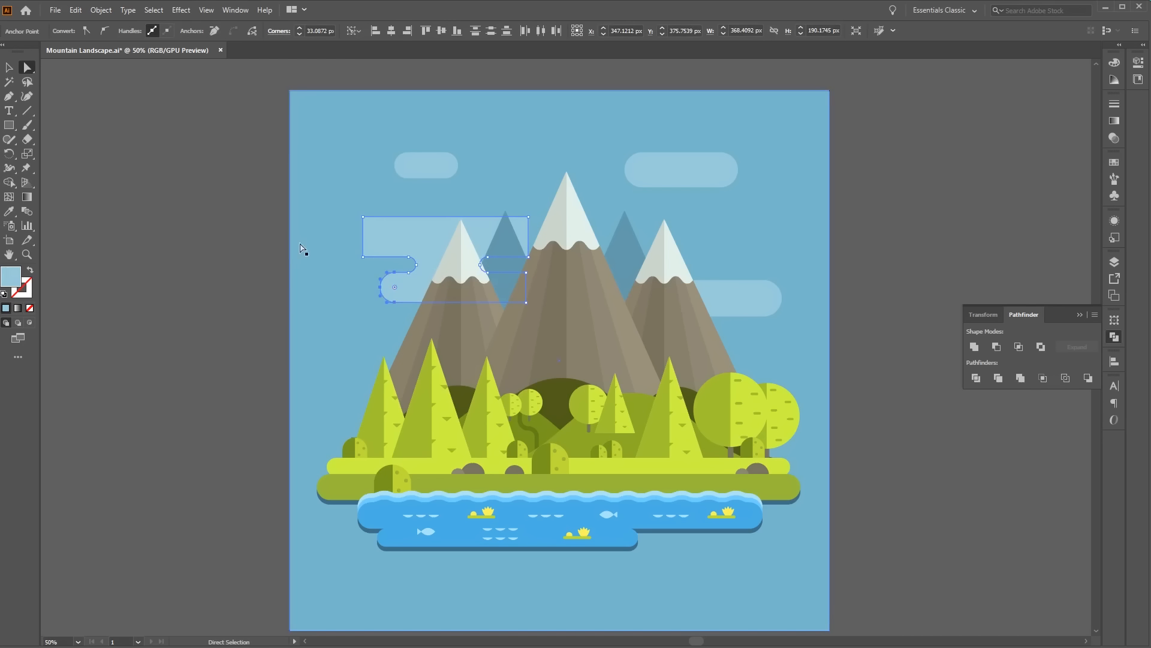
click(362, 257)
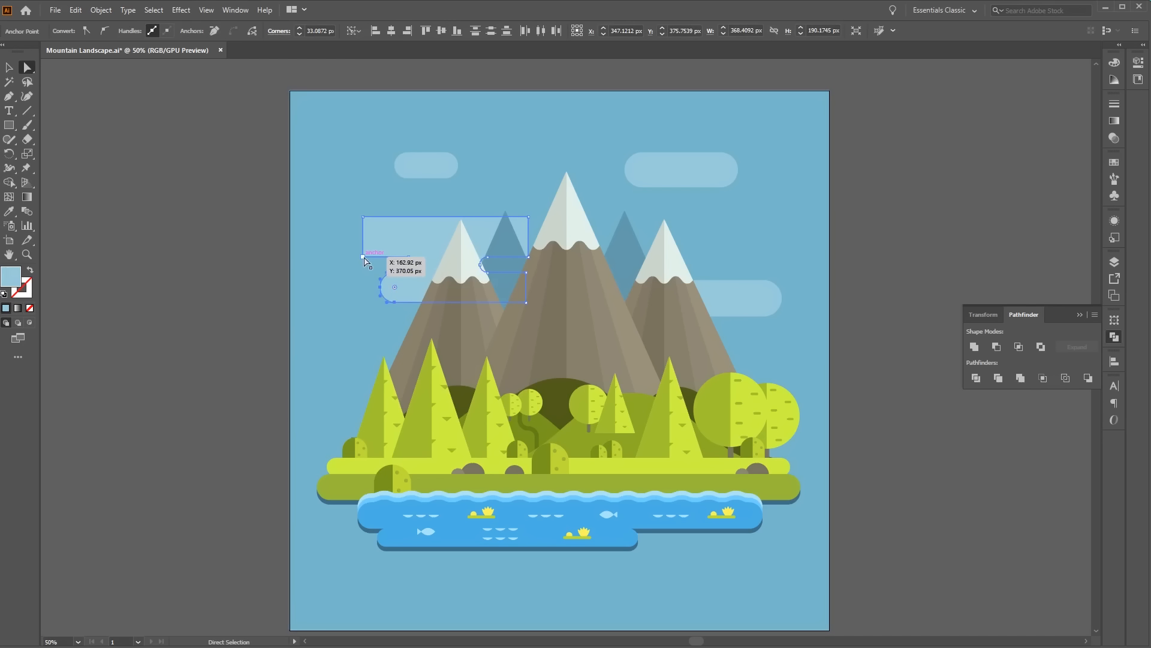
shift+click(363, 217)
drag(371, 226, 384, 236)
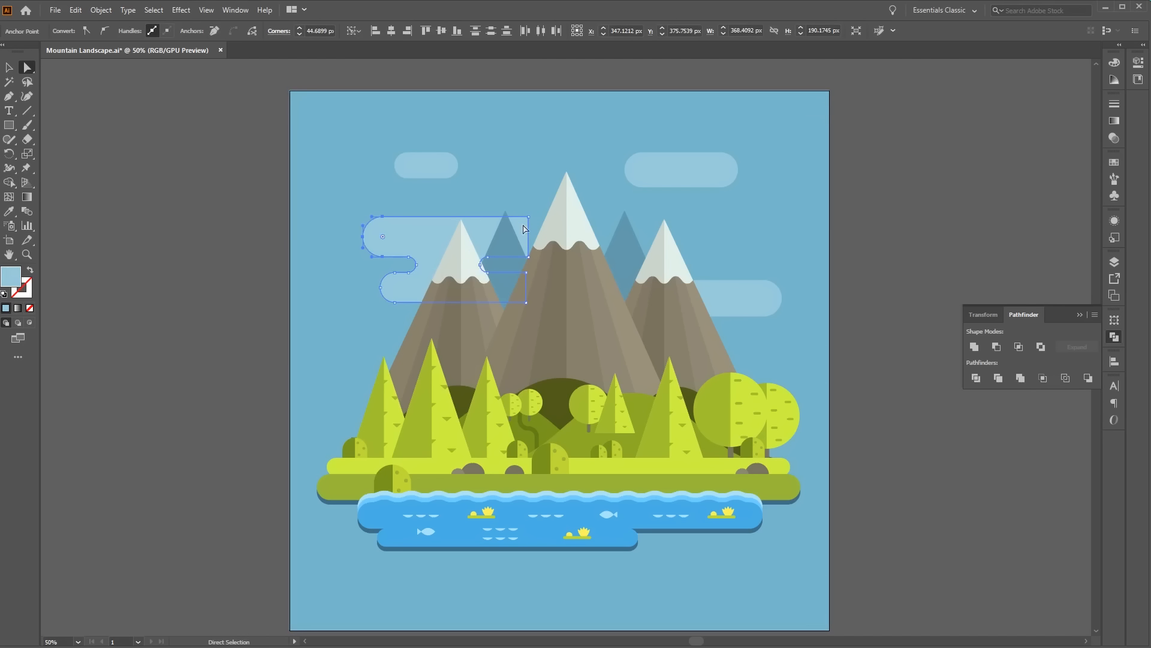
Fully round the two right corners of the united cloud's upper lobe and deselect everything
click(528, 217)
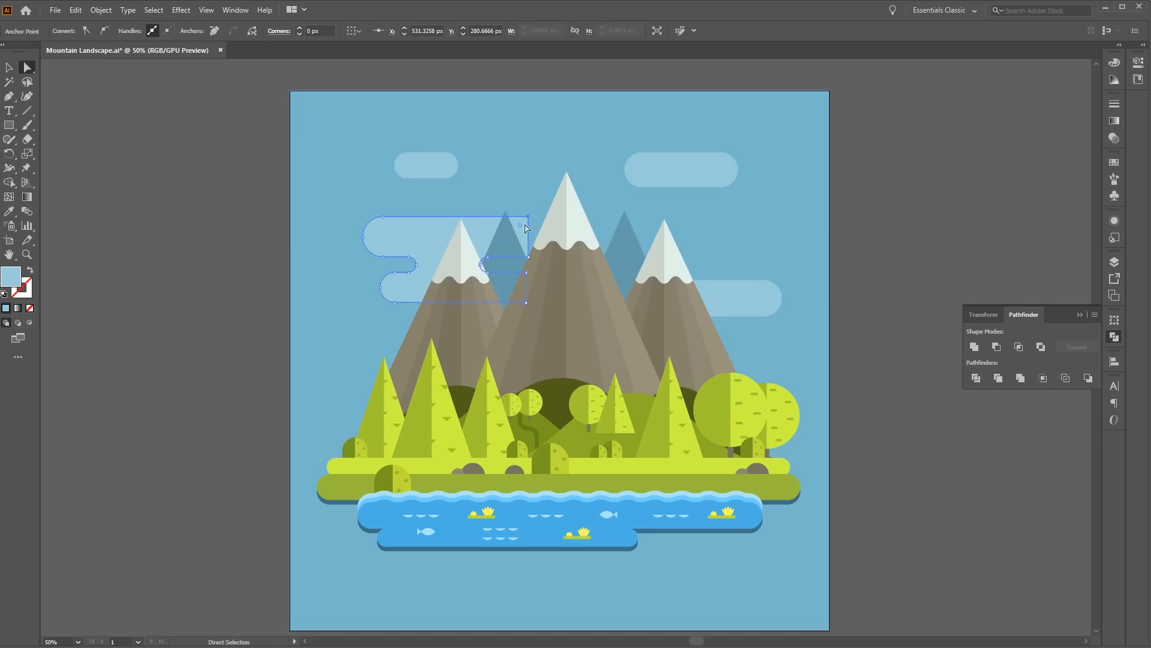
click(529, 259)
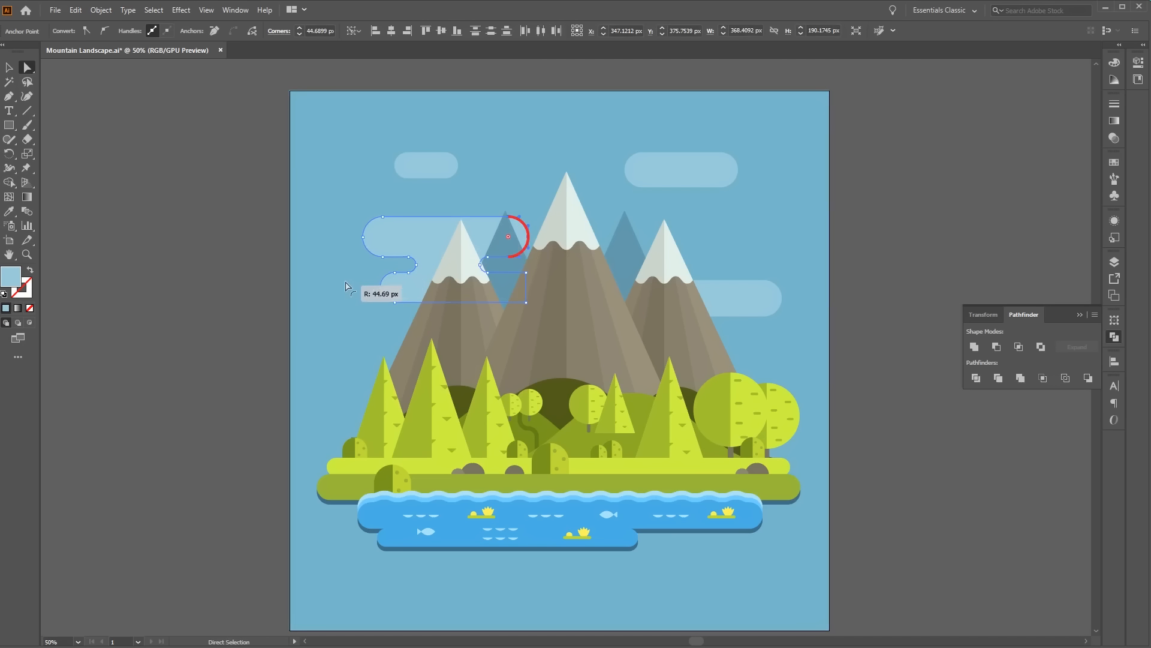
click(822, 279)
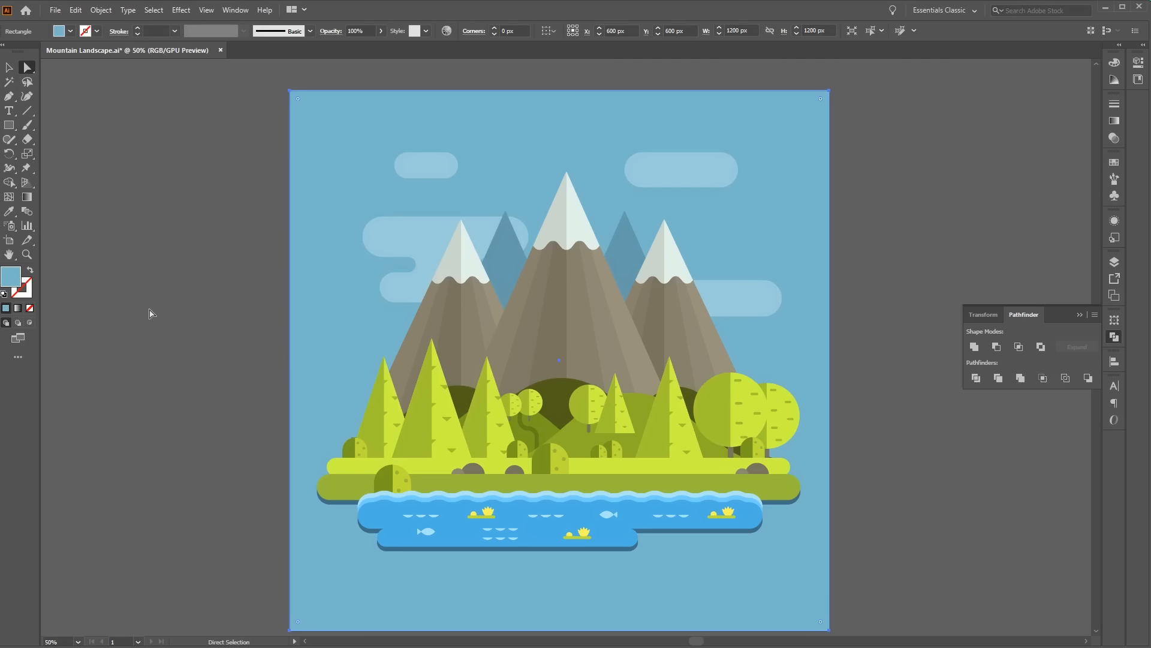
click(78, 284)
Set the drawing colours to no fill with a black 000000 stroke
click(30, 271)
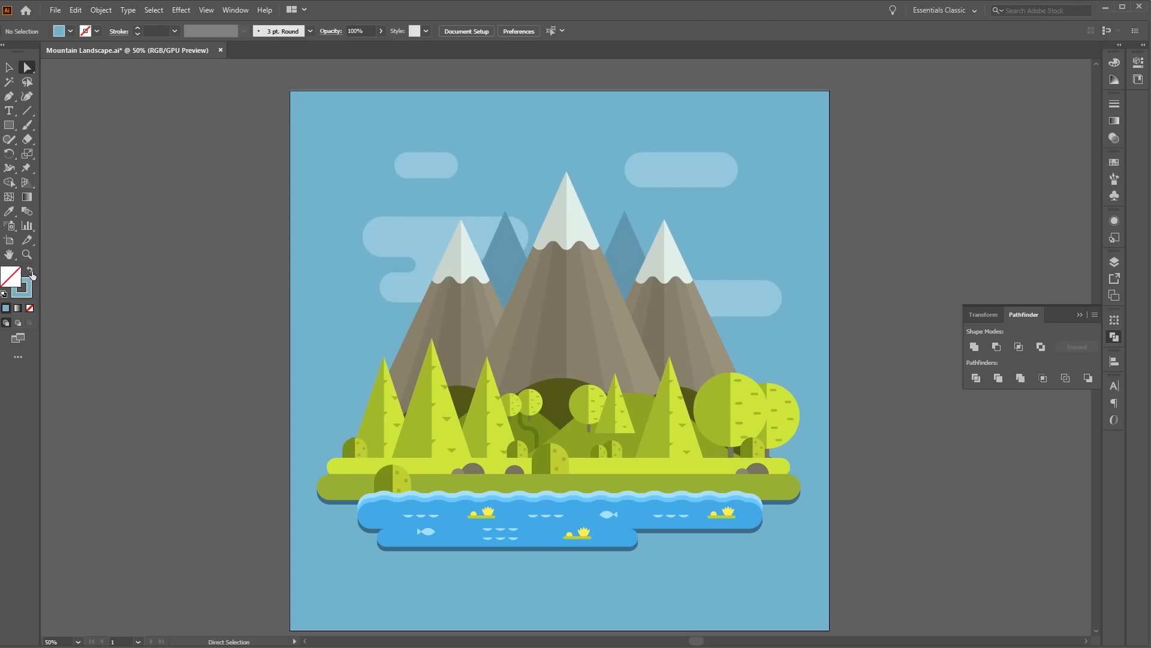
double_click(28, 286)
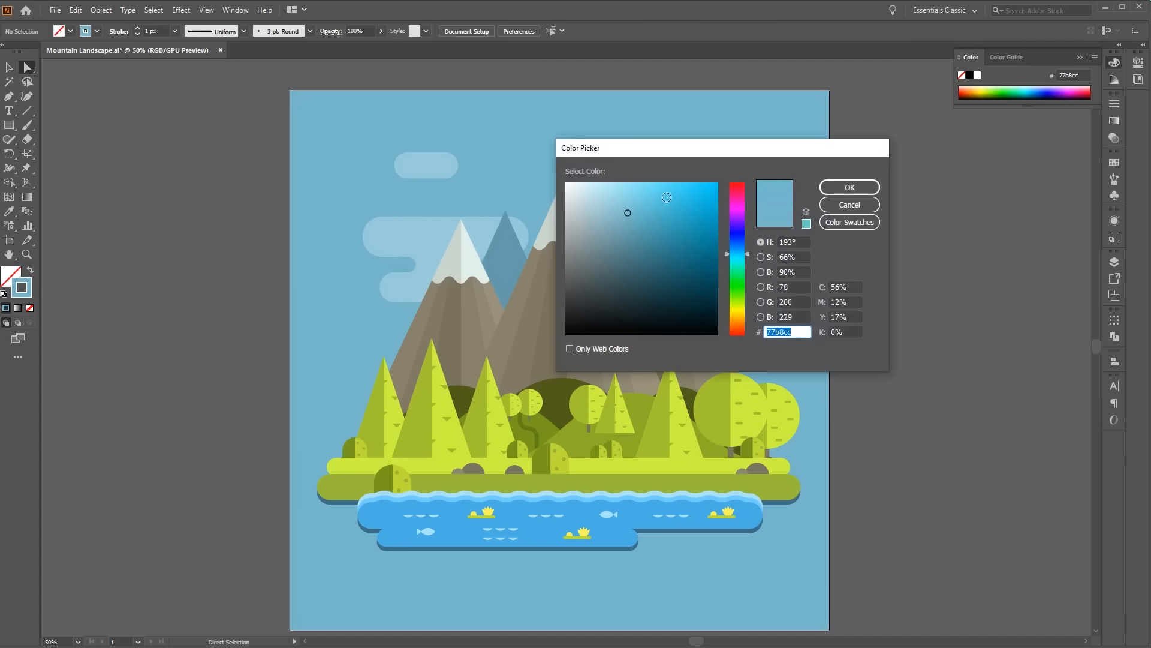
drag(627, 212, 554, 339)
click(846, 188)
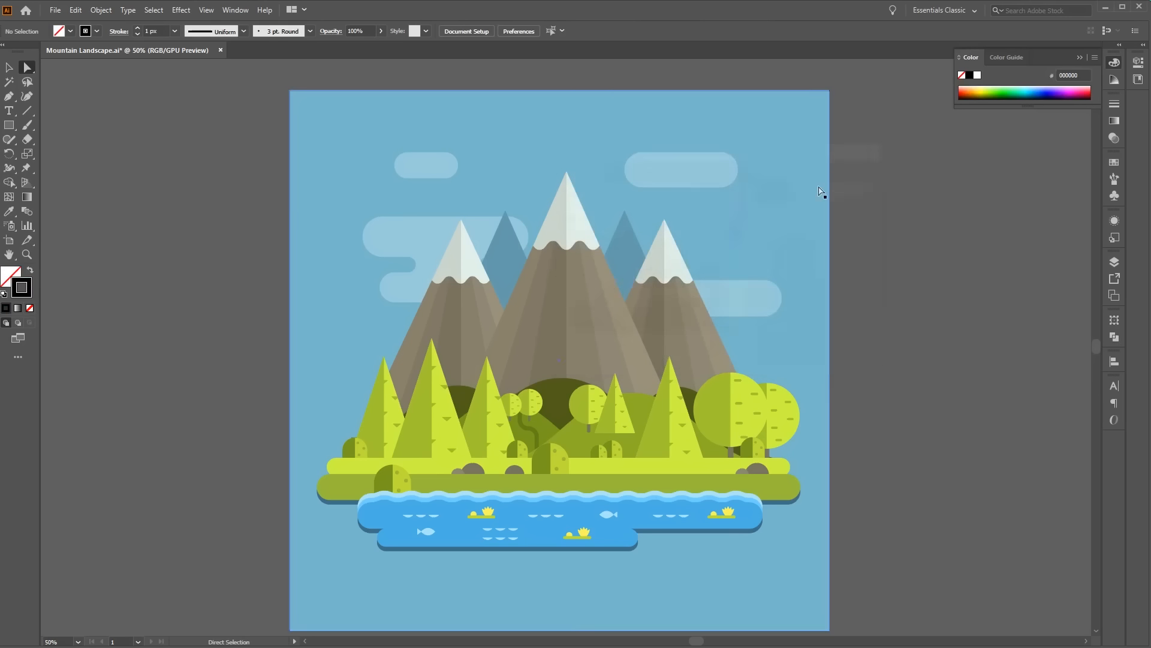
Draw a 172 by 50 px rounded rectangle above the central peak and fully round its ends to 25 px
click(10, 129)
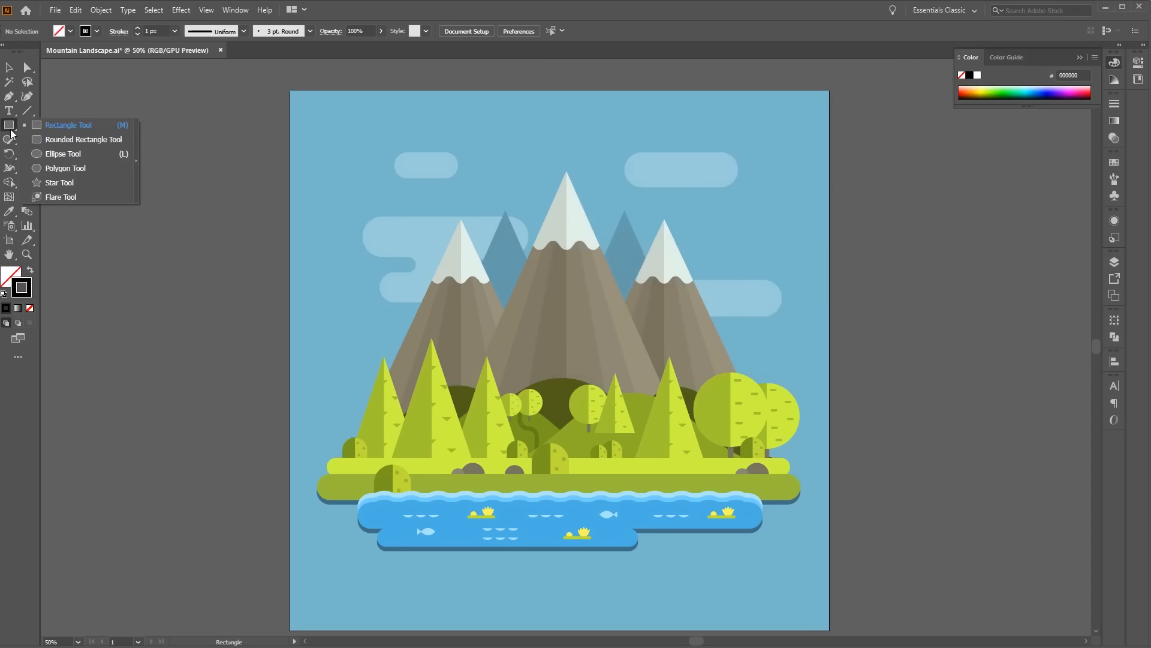
click(67, 140)
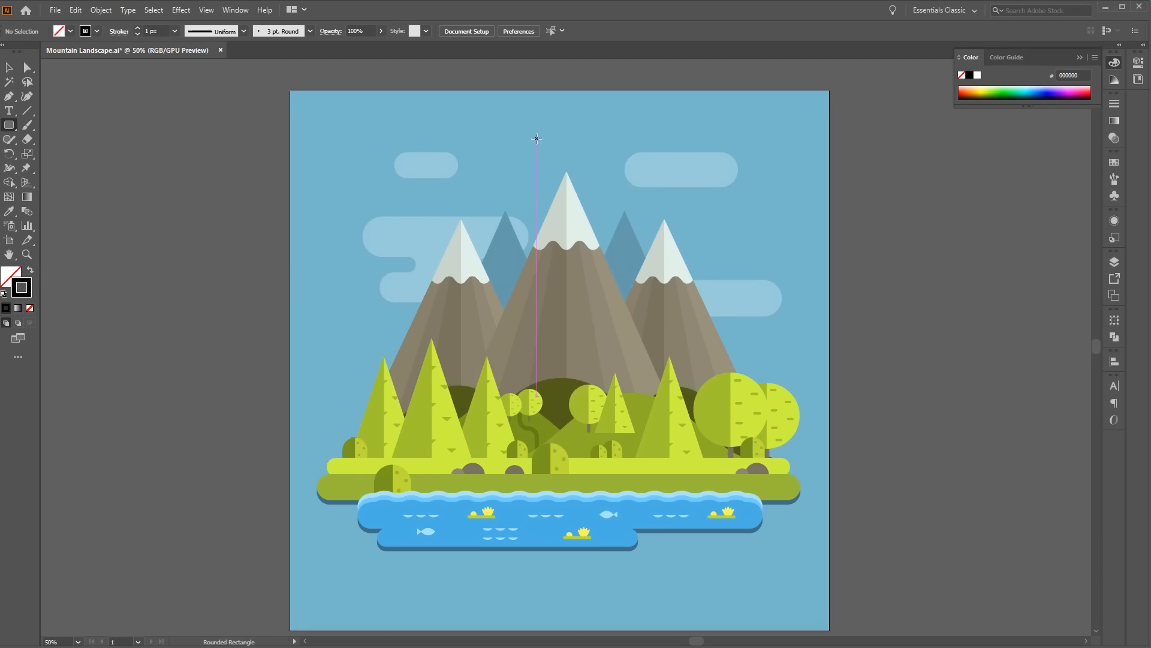
key(ctrl+equal)
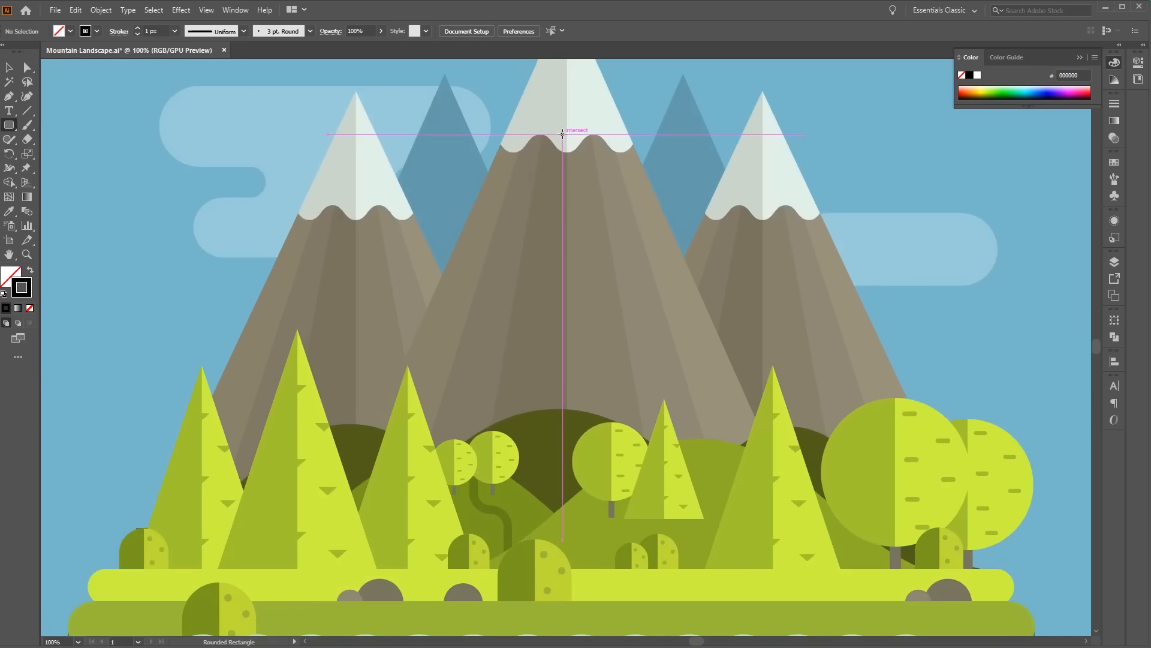
drag(563, 134, 495, 415)
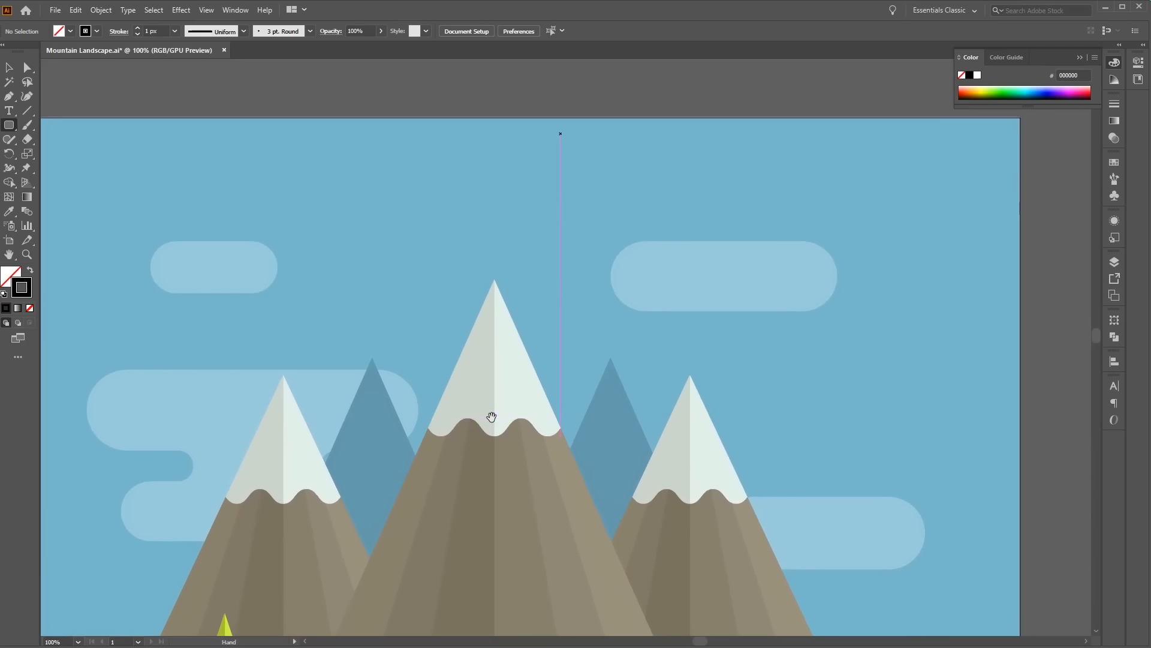
drag(468, 177, 623, 222)
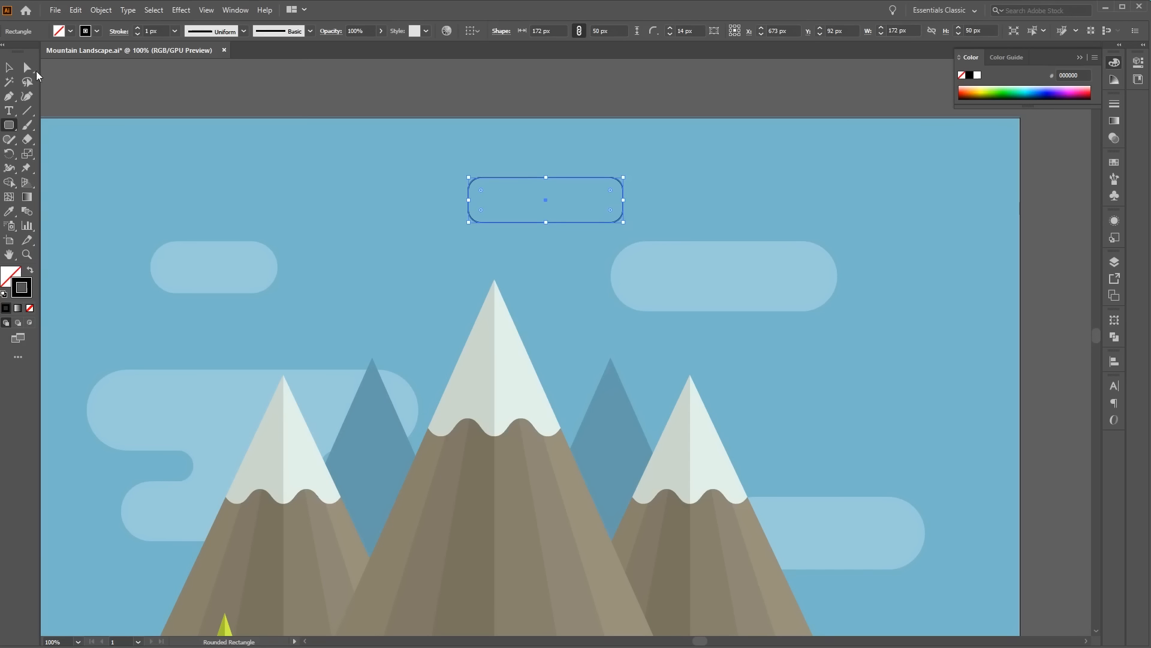
click(28, 67)
drag(486, 191, 624, 286)
Draw a small circle and a larger one about 81 px wide, and arrange both overlapping the rounded rectangle's upper edge
drag(9, 125, 57, 154)
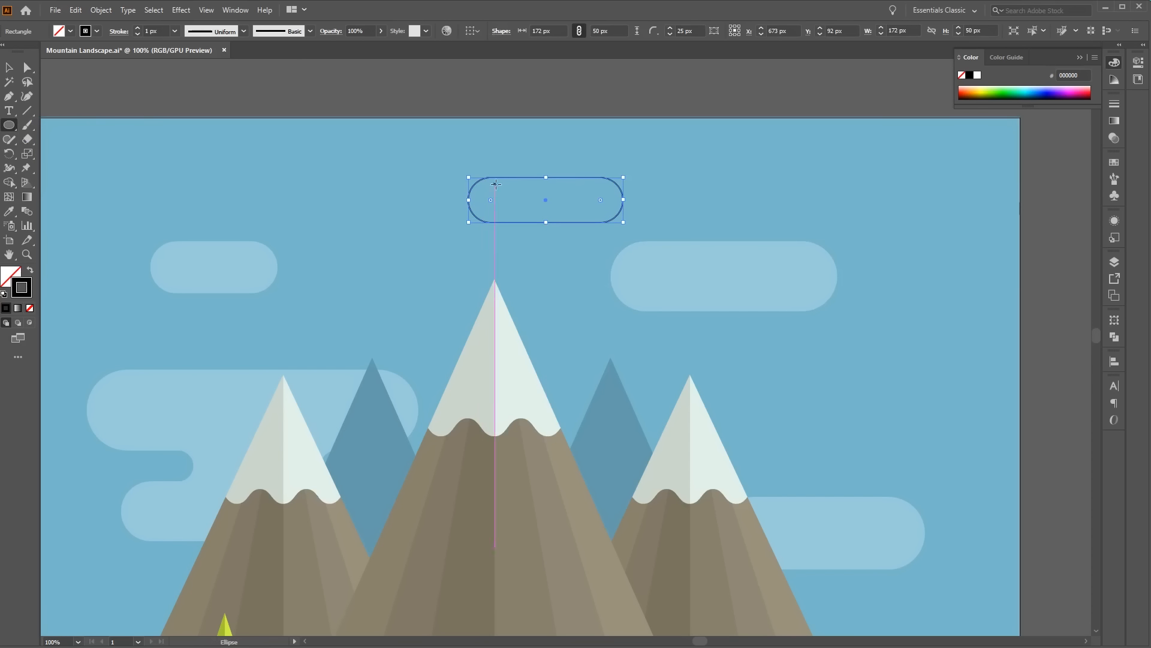
drag(480, 167, 526, 204)
drag(513, 150, 583, 208)
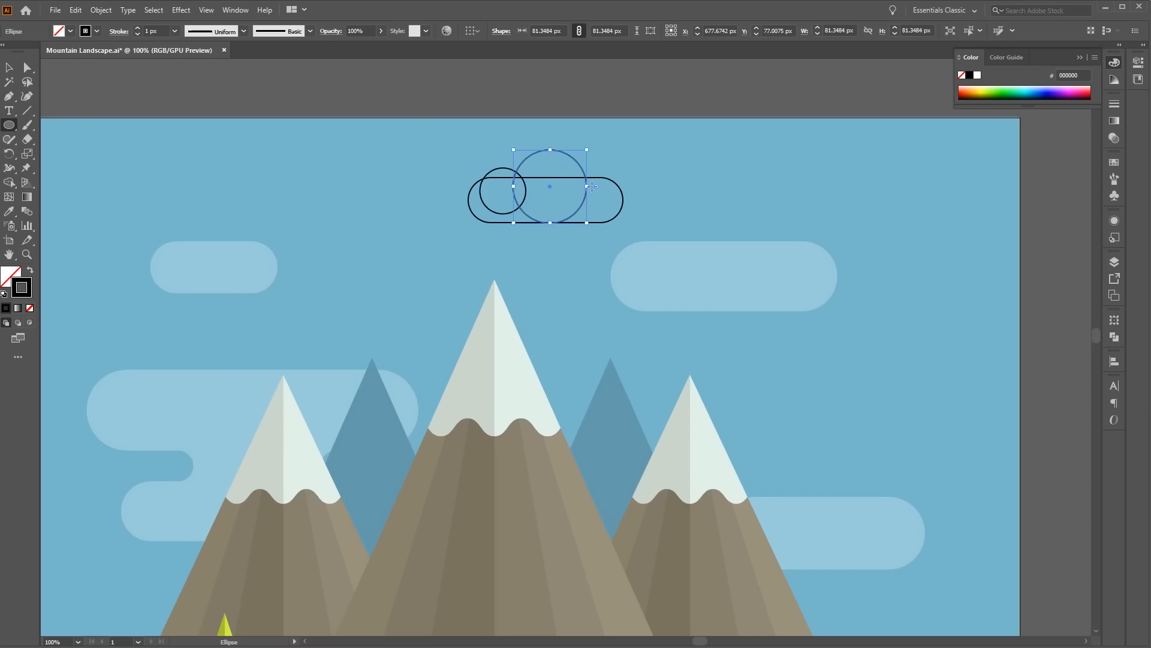
key(v)
drag(582, 160, 590, 155)
drag(513, 171, 521, 166)
Unite the two circles and the rounded rectangle into a single cloud outline with Pathfinder
drag(663, 141, 467, 224)
key(ctrl+z)
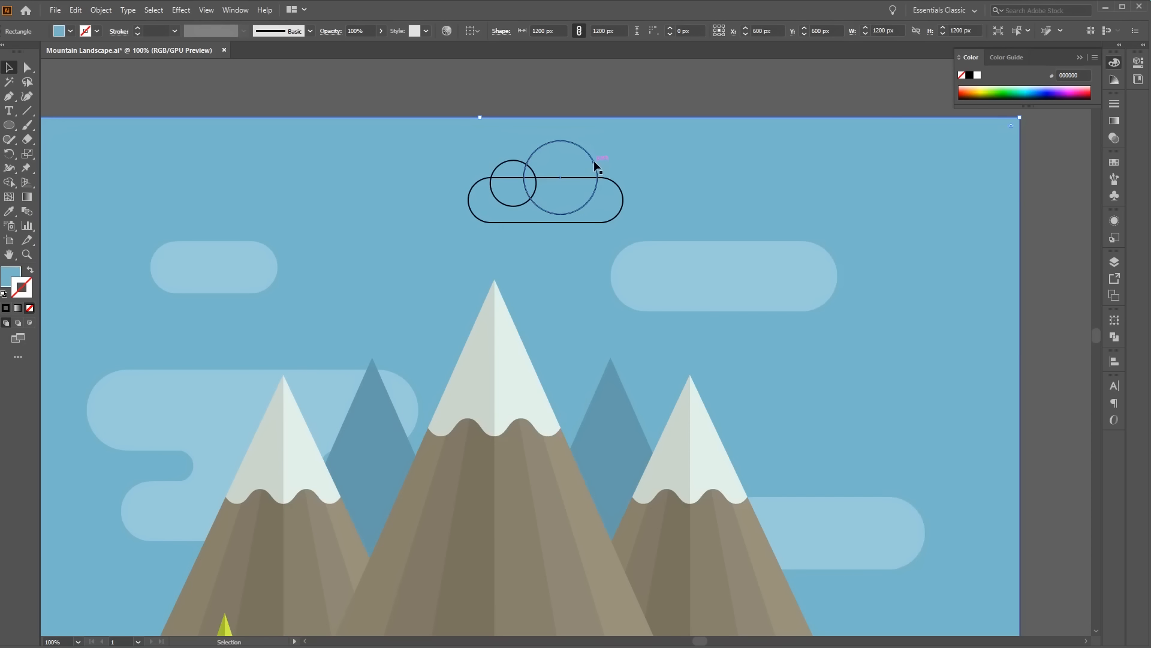
click(597, 171)
shift+click(514, 170)
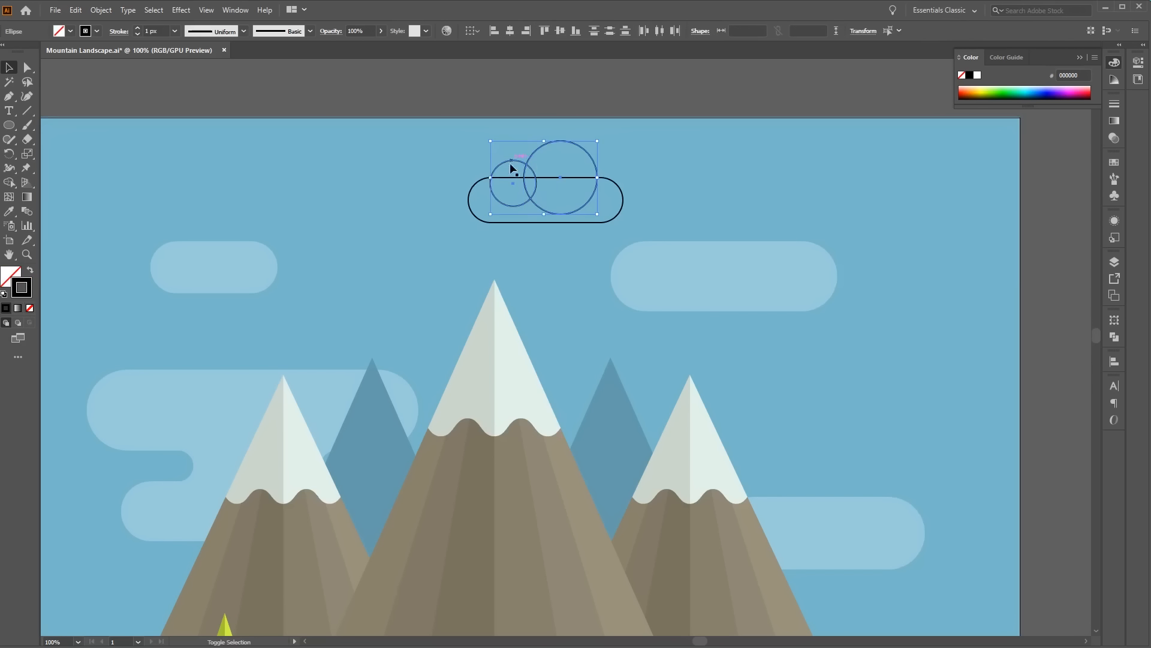
shift+click(478, 181)
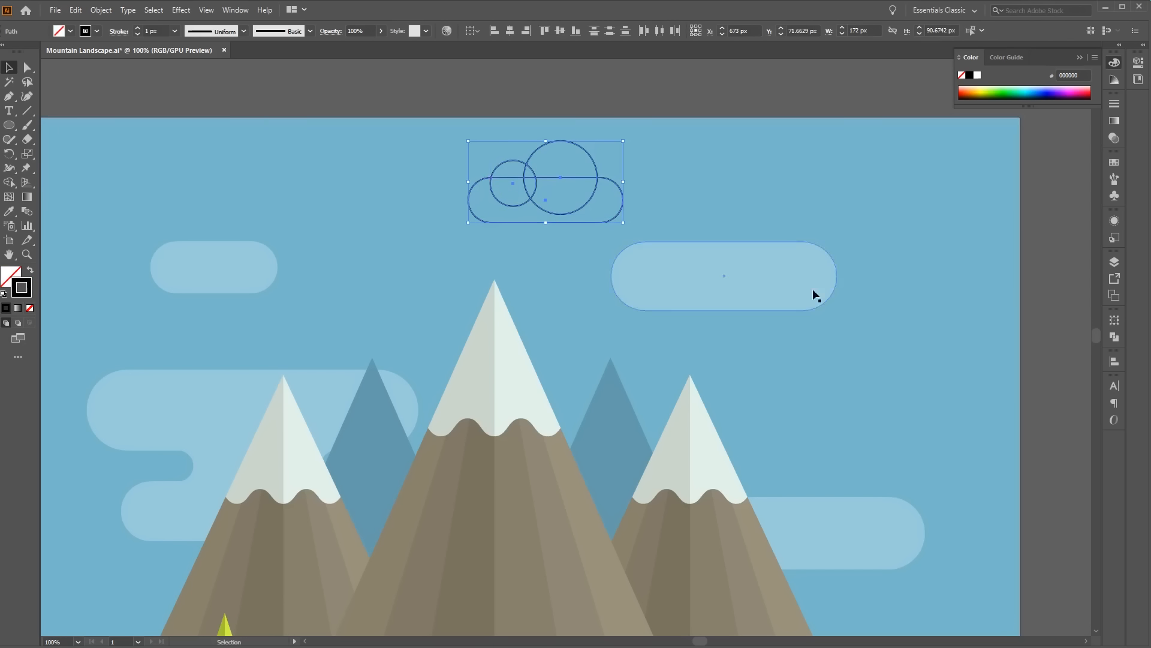
click(1112, 340)
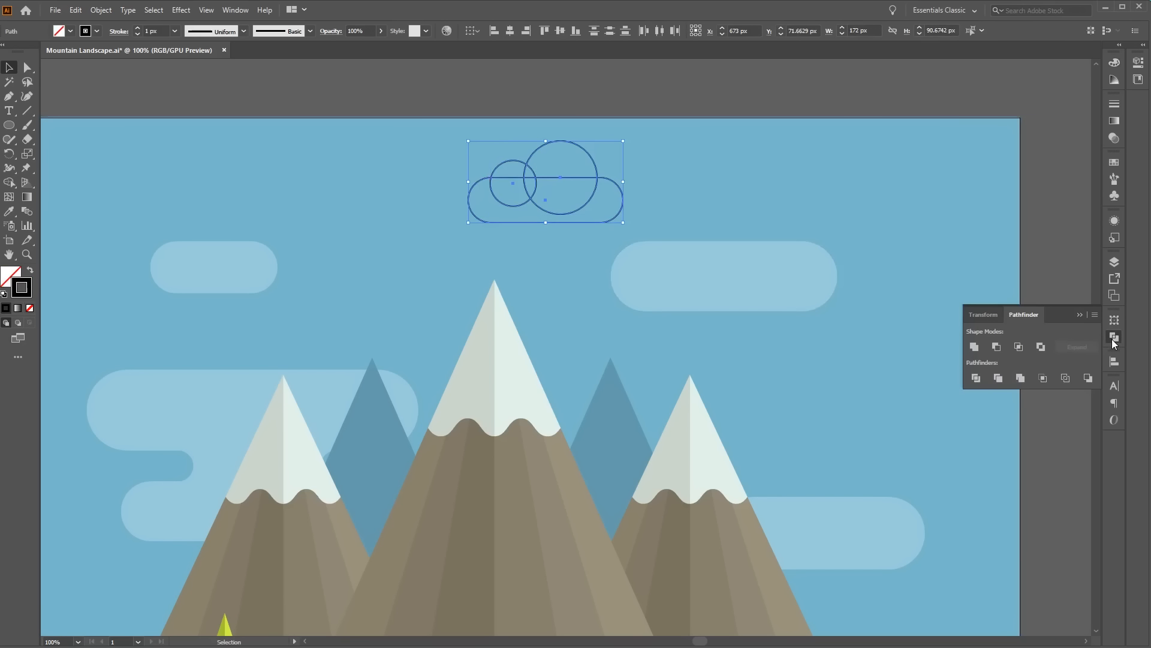
click(974, 350)
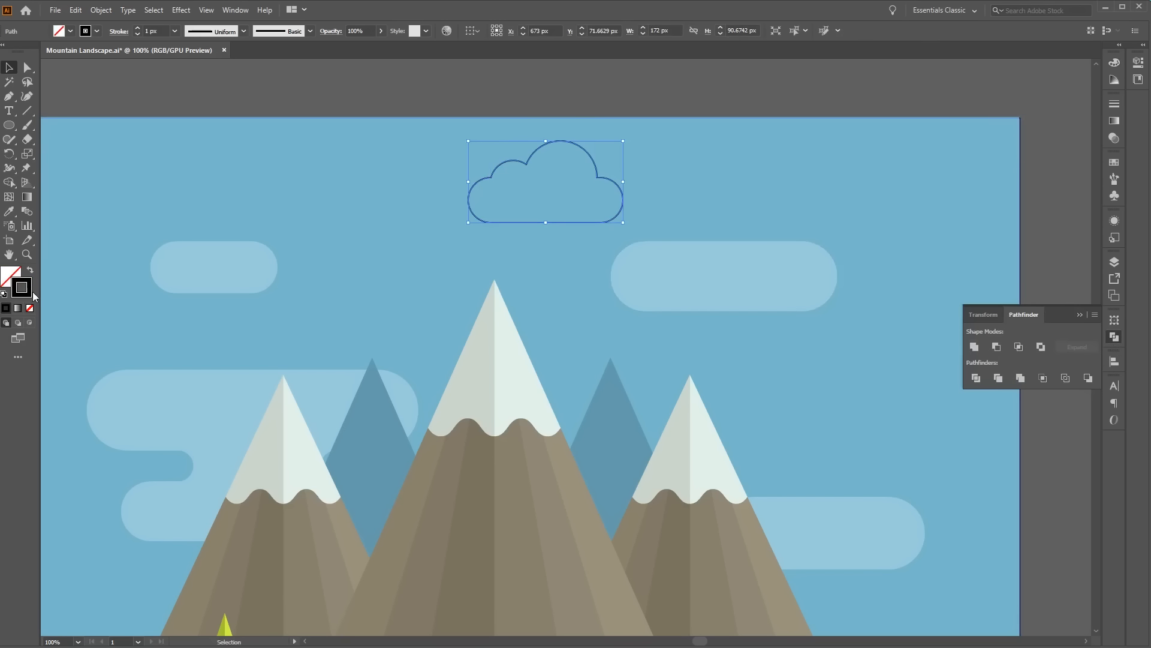
Swap the cloud's stroke to a fill and colour it off-white f7f7f7
click(30, 274)
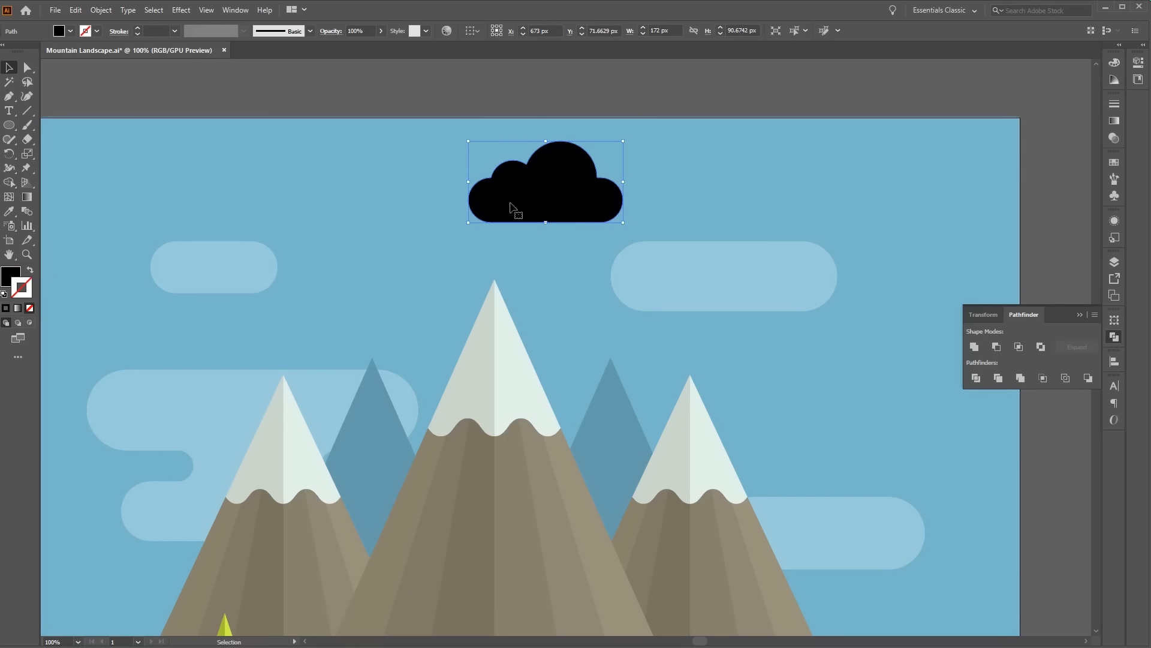
double_click(15, 277)
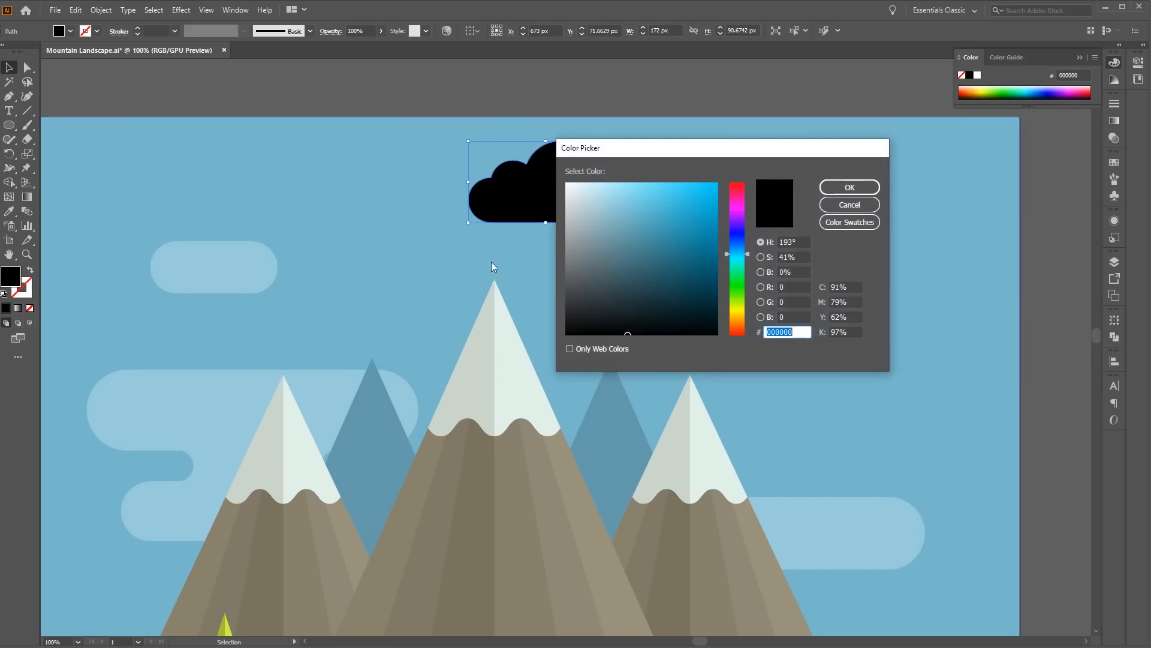
drag(667, 245, 555, 186)
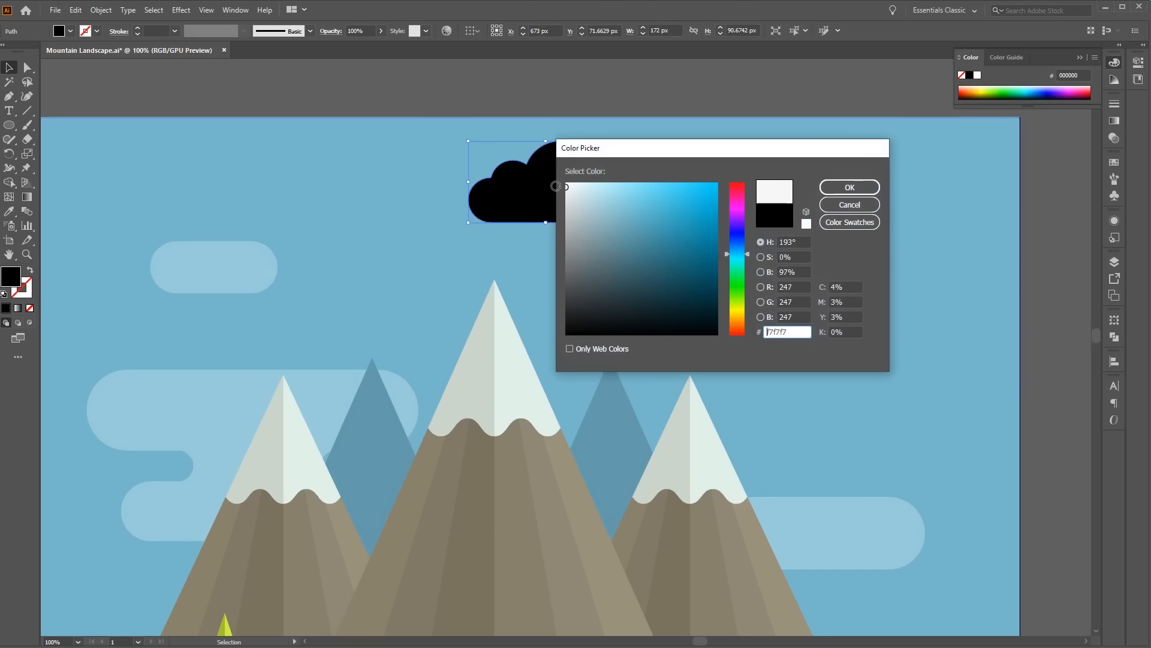
click(850, 188)
Move the white cloud to the upper sky, slightly left of the central peak
drag(541, 208, 409, 237)
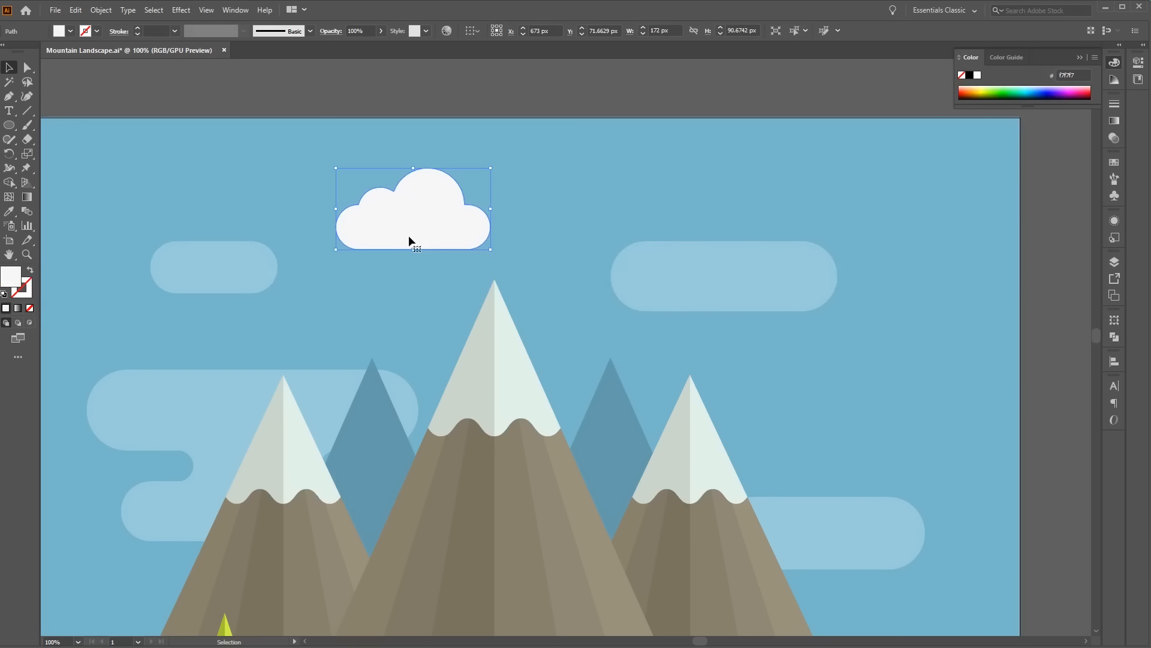
key(ctrl+shift+b)
key(ctrl+minus)
key(space)
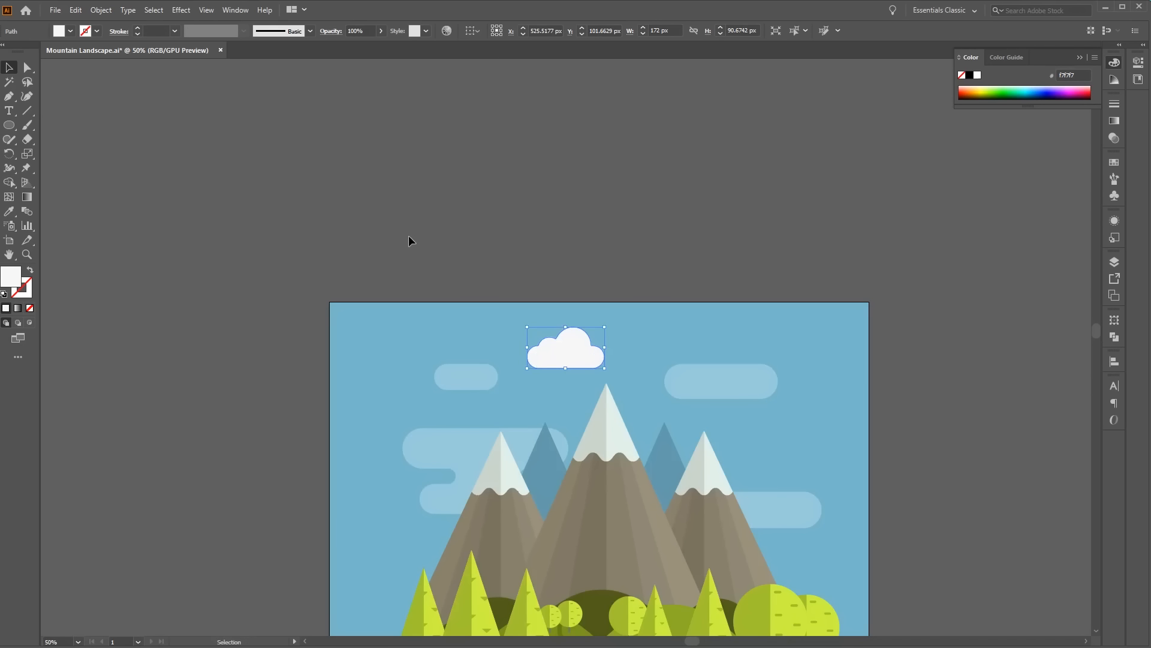
drag(413, 238, 450, 128)
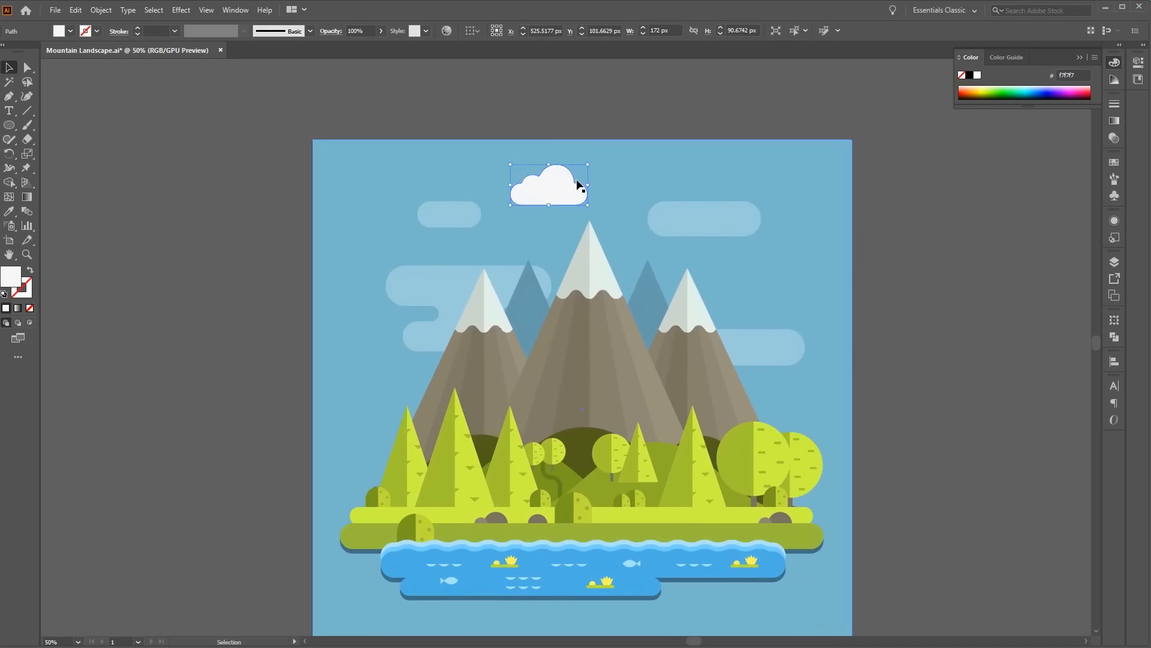
drag(570, 191, 563, 186)
Add two copies of the white cloud: one above the left peak, one scaled to about 123 by 65 px right of the right peak
key(ctrl+c)
key(ctrl+v)
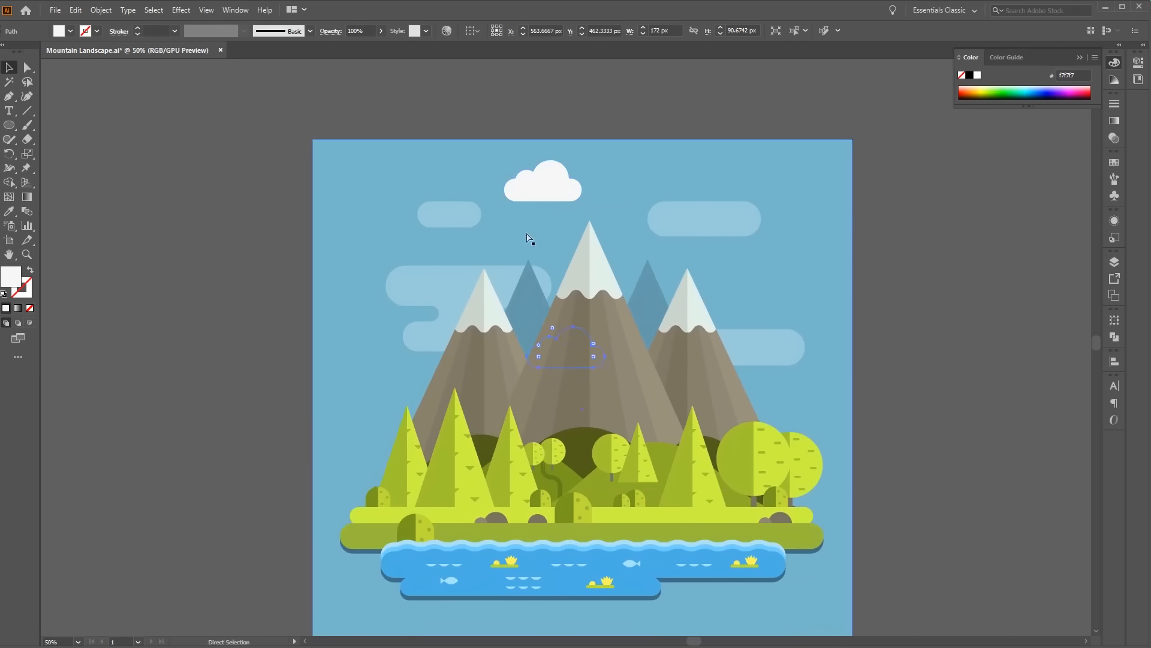
drag(553, 338, 428, 243)
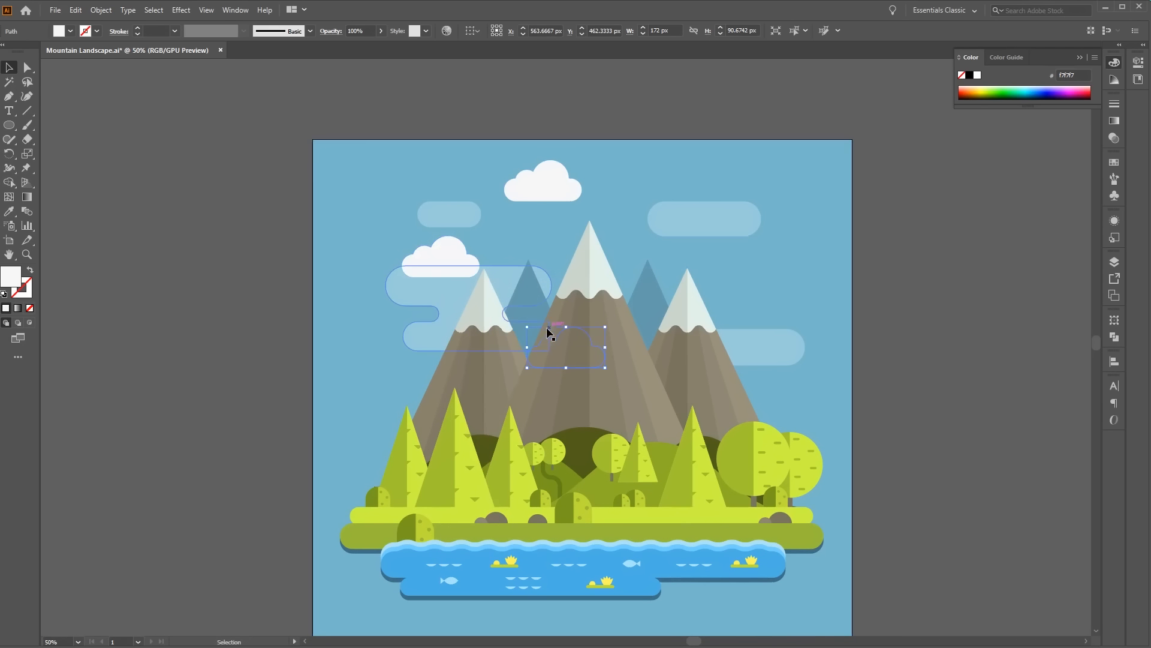
drag(545, 331, 815, 249)
click(903, 355)
key(space)
drag(920, 430, 909, 366)
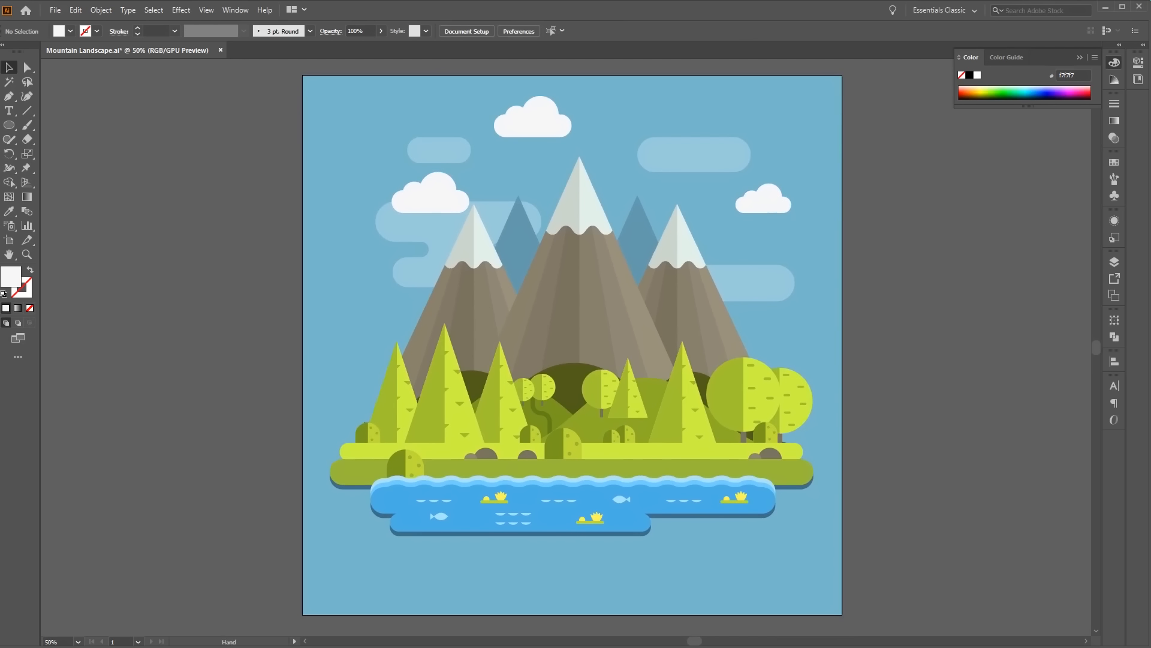
drag(762, 202, 751, 219)
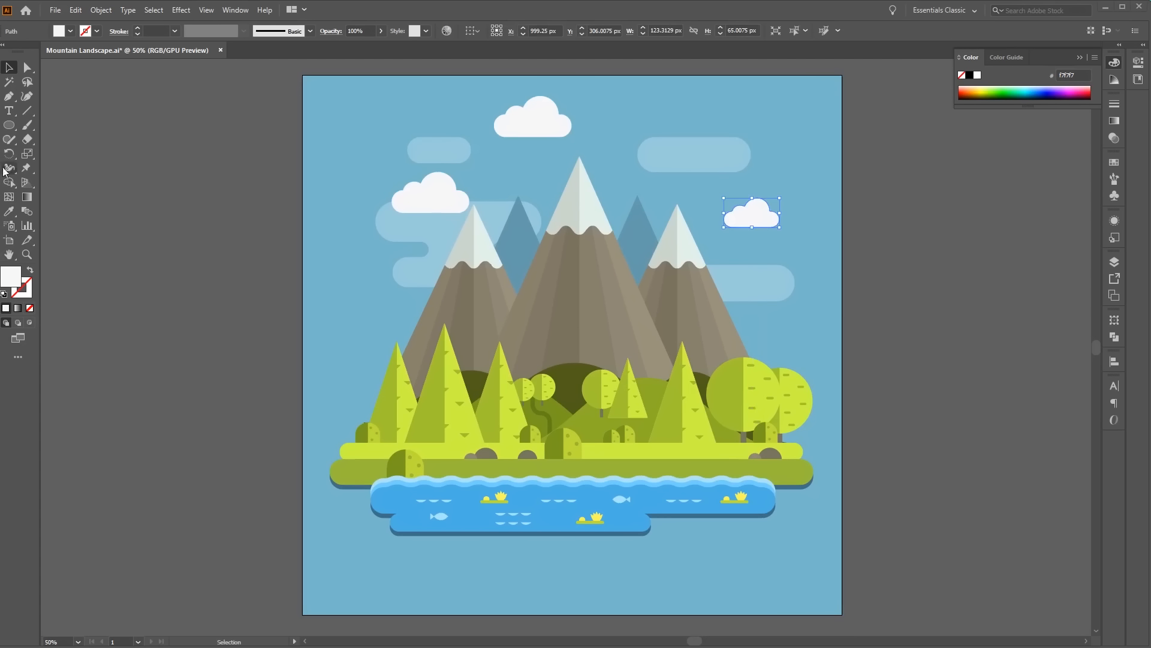
Draw an off-white circle about 155 px wide in the upper right sky, above the small cloud
click(9, 125)
key(space)
drag(710, 170, 617, 238)
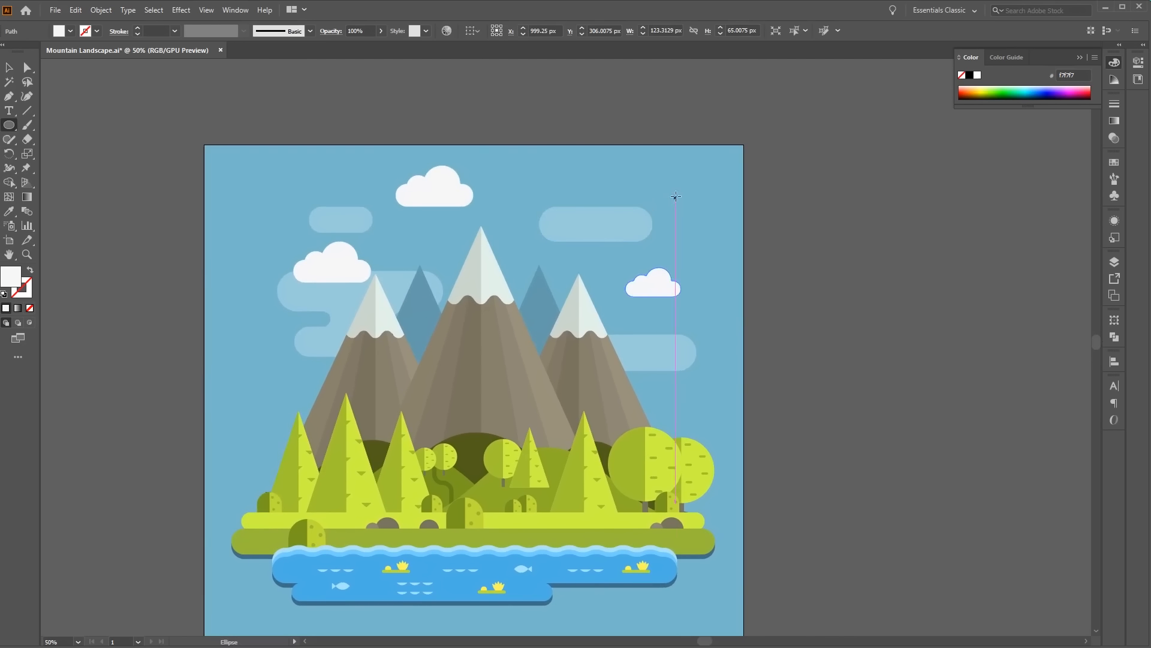
mouse_move(627, 179)
mouse_down()
mouse_move(704, 241)
mouse_move(696, 234)
mouse_up()
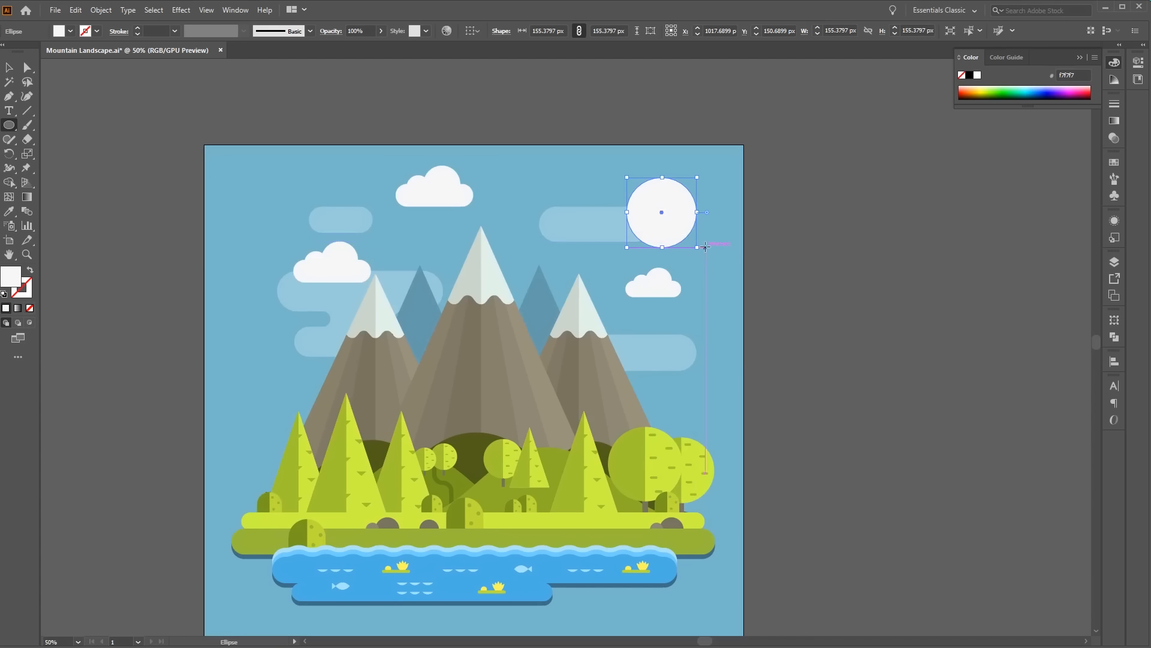
key(v)
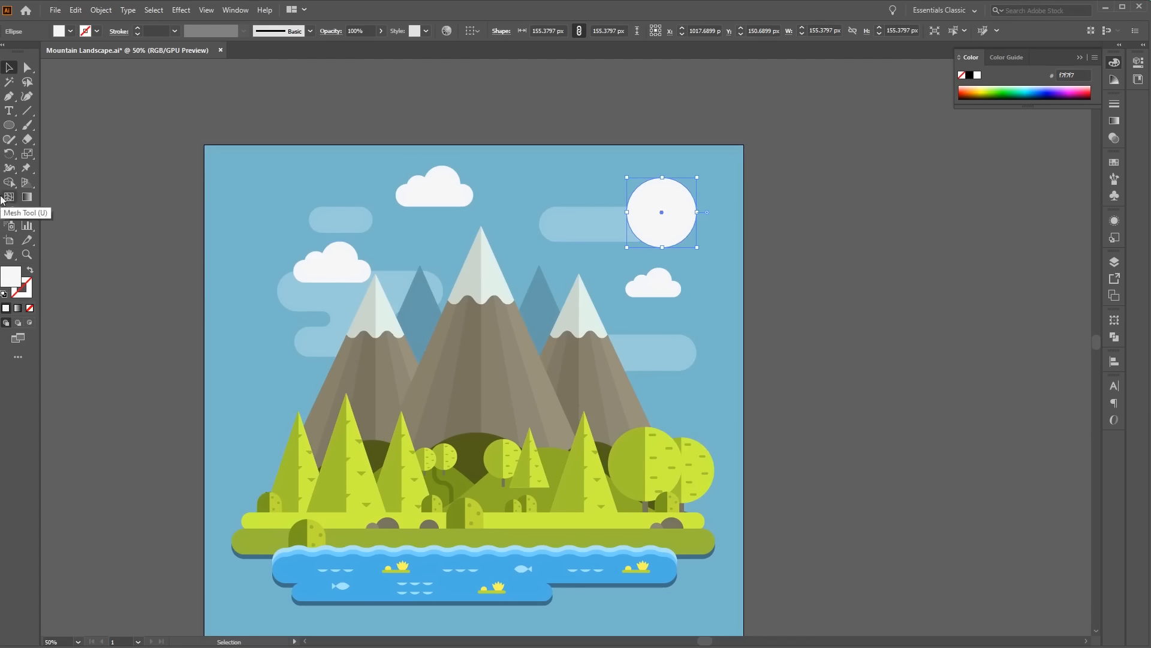
Draw a vertical straight line about 221 px long through the middle of the off-white circle with the Pen tool
click(9, 96)
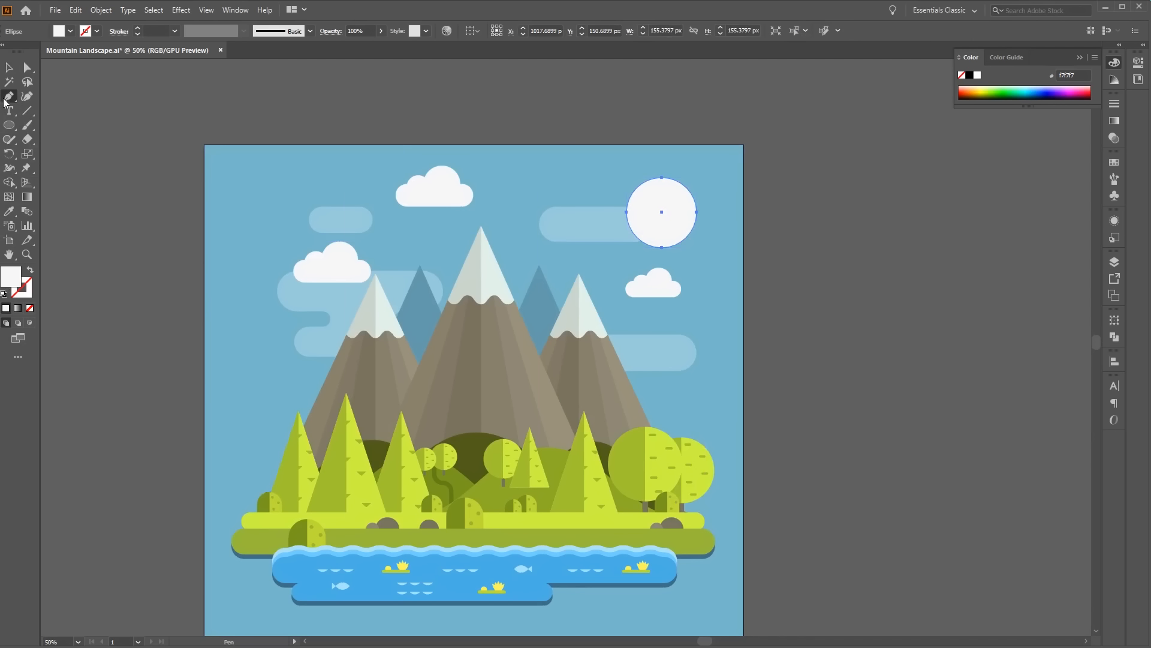
click(663, 161)
click(667, 260)
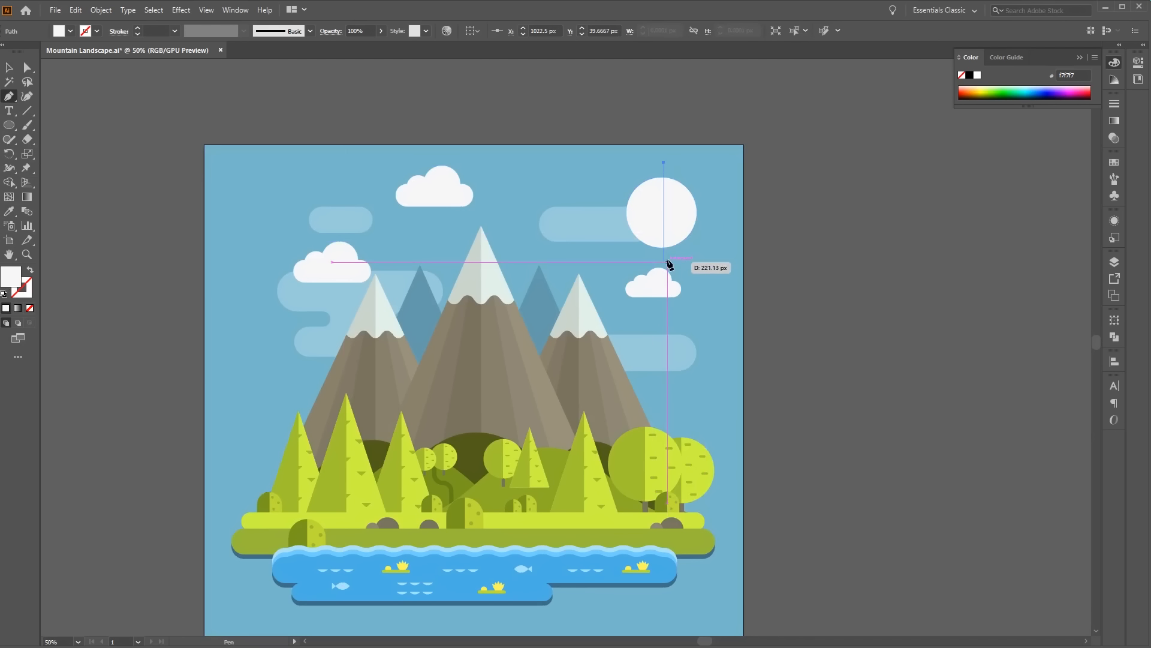
key(v)
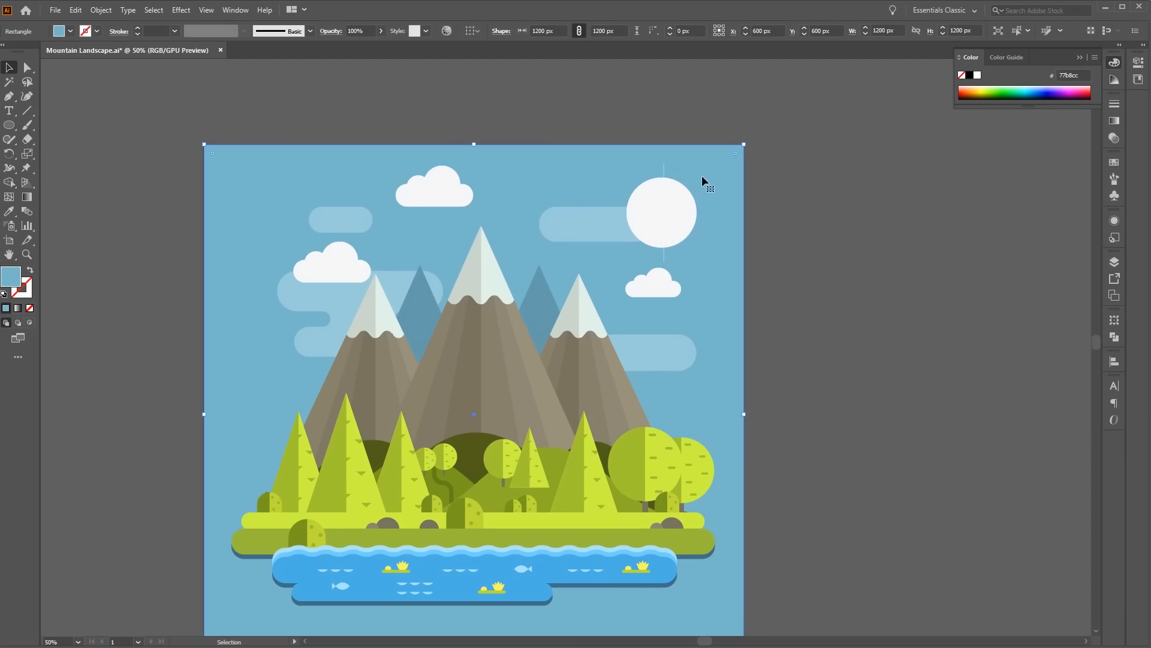
drag(701, 175, 663, 182)
key(ctrl+z)
Align the horizontal centres of the off-white circle and the vertical line
click(672, 184)
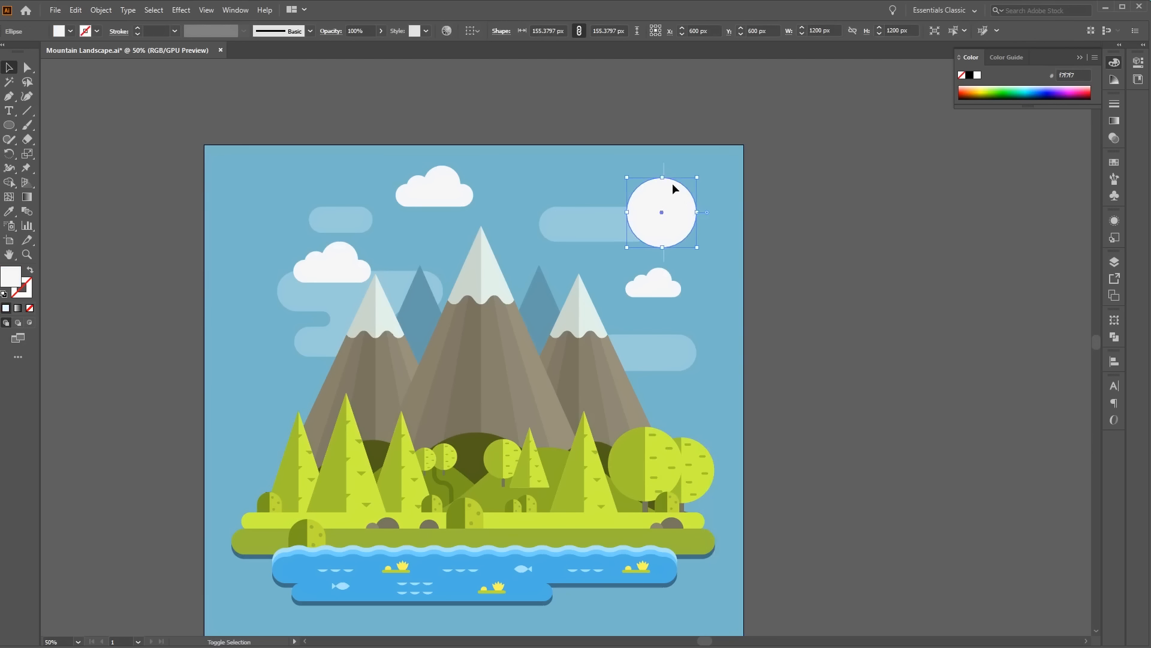
shift+click(664, 172)
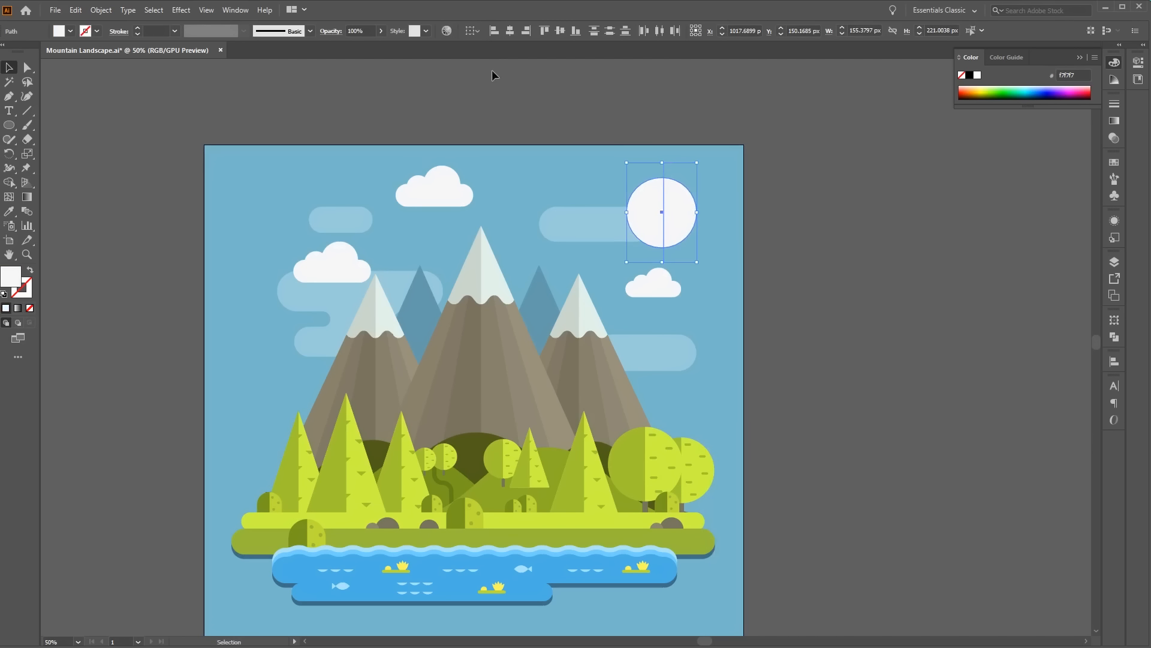
click(509, 32)
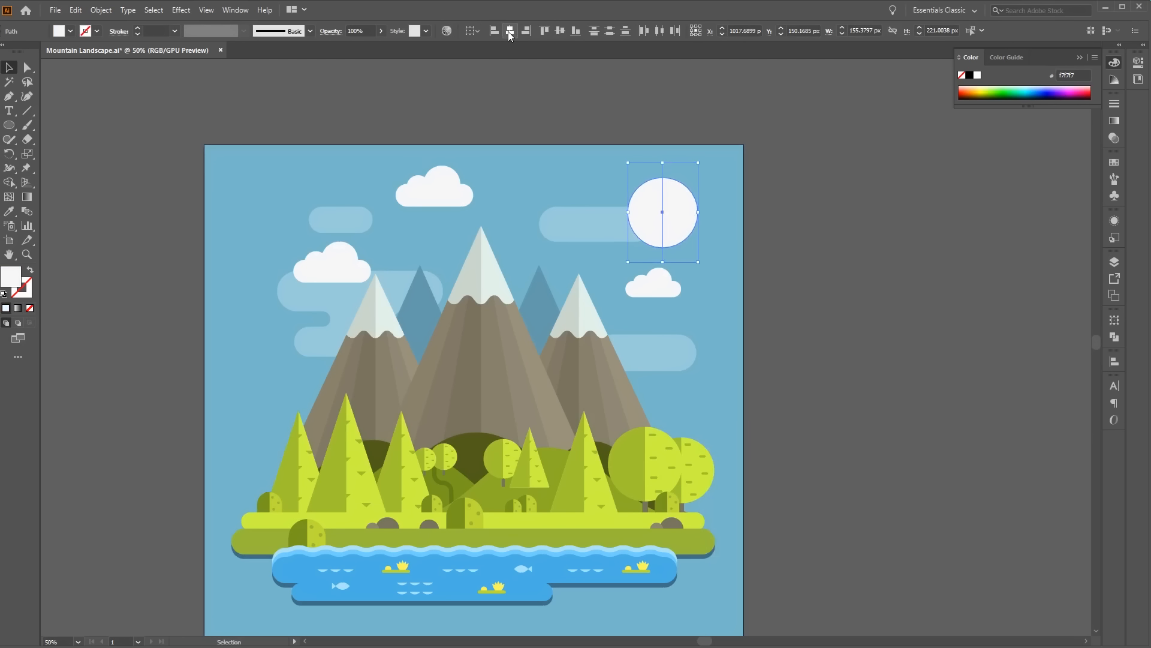
Divide the circle along the line and colour its left half golden yellow and its right half lighter yellow
key(ctrl+equal)
key(ctrl+equal)
key(ctrl+equal)
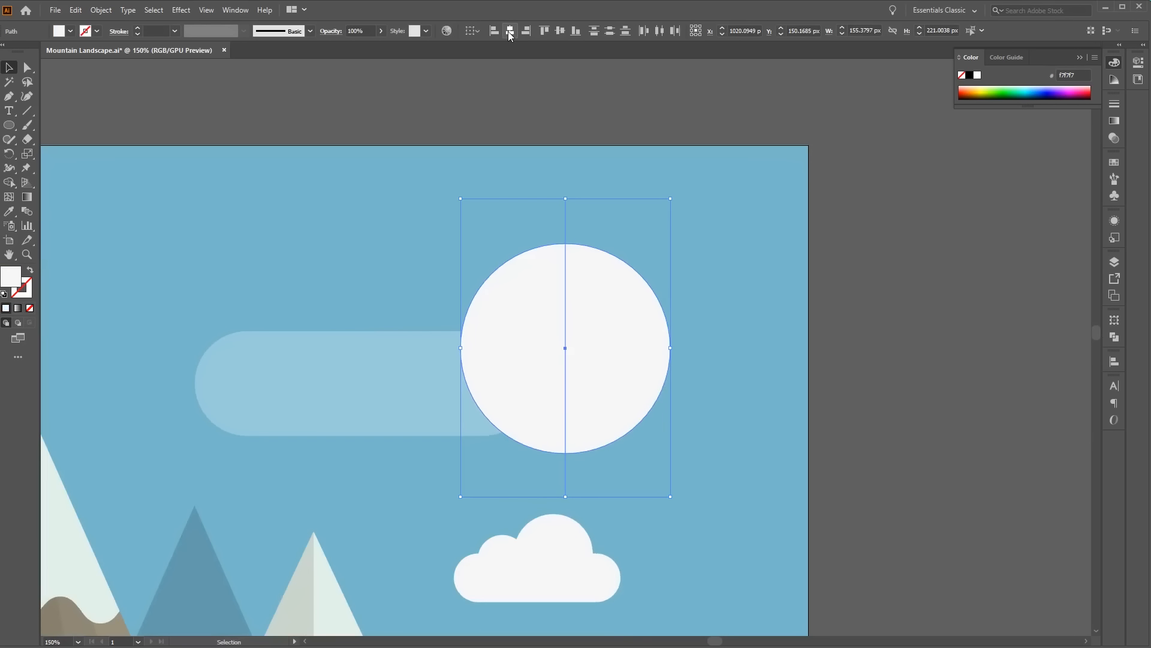
click(1114, 361)
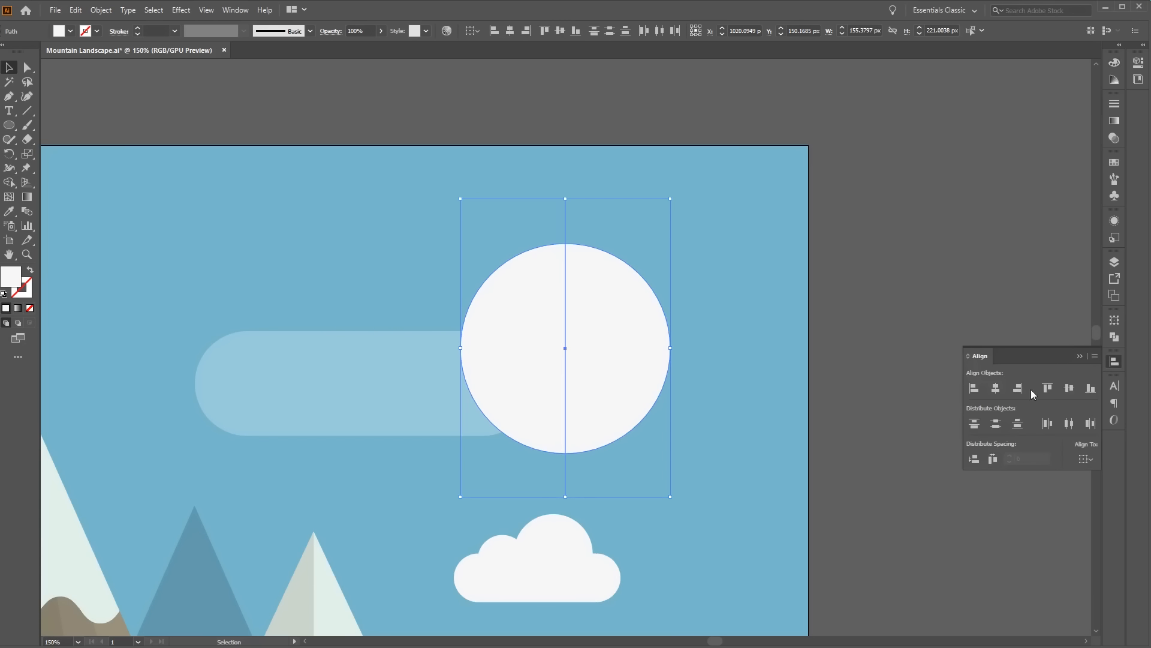
click(1114, 339)
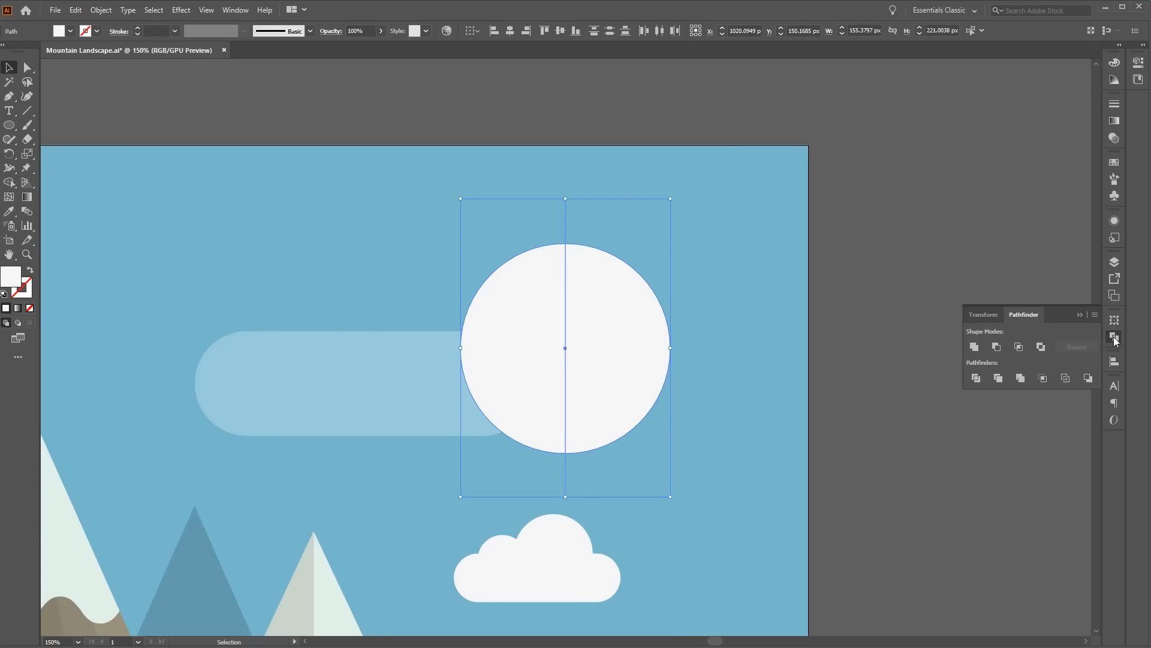
click(975, 379)
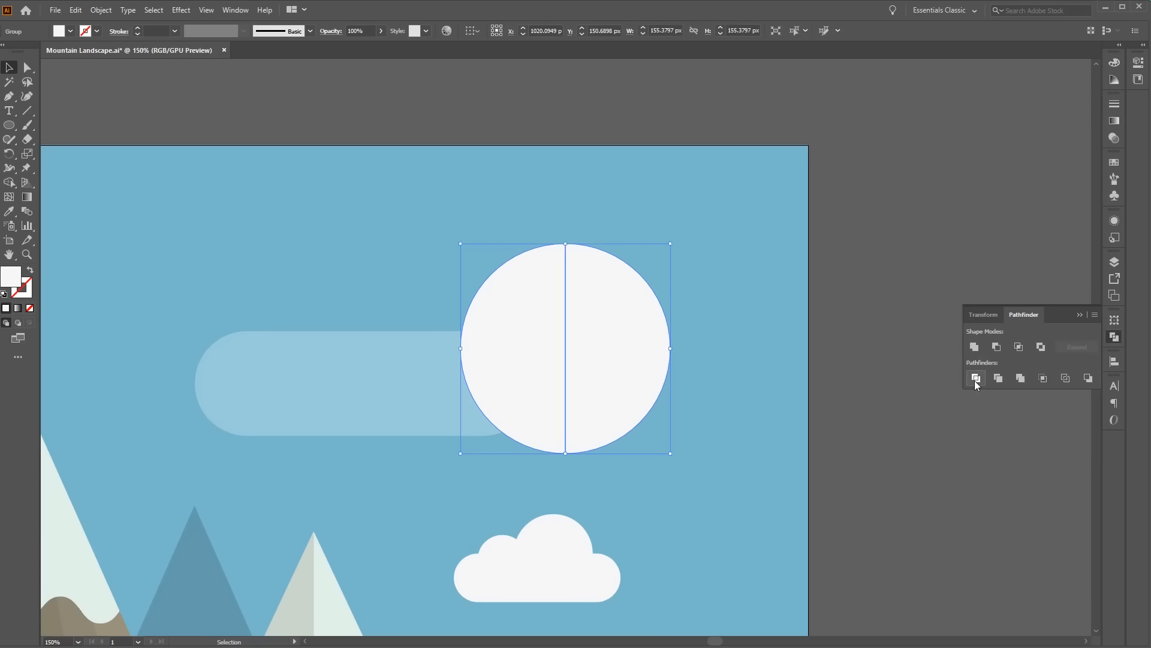
click(939, 455)
drag(635, 373, 794, 288)
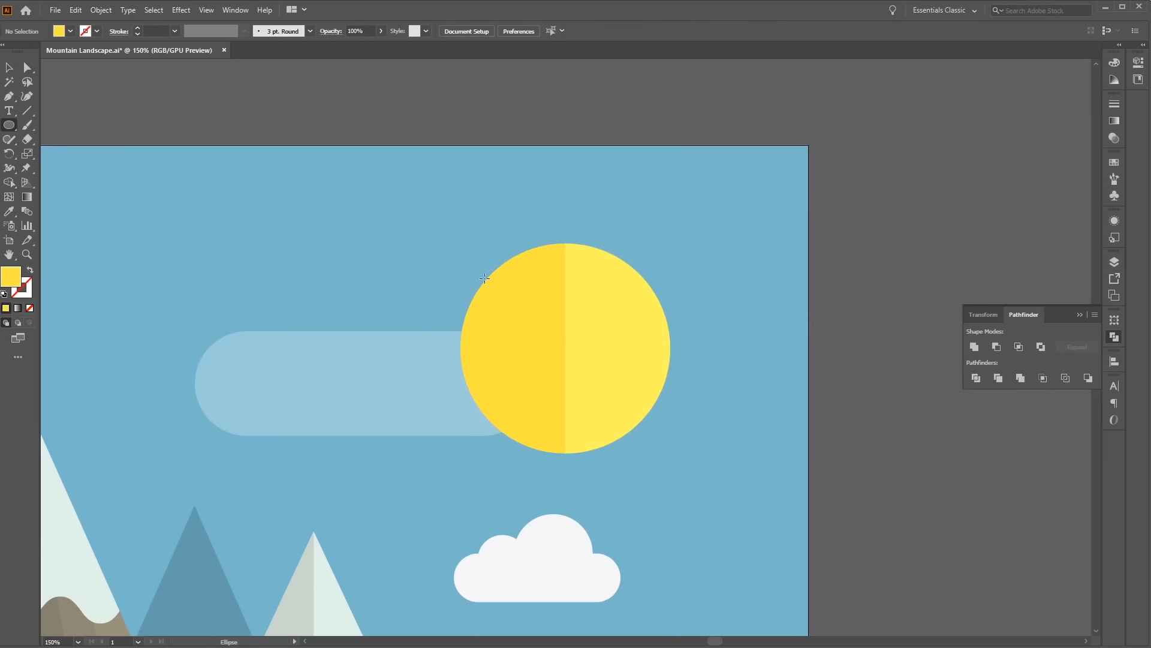
Draw a golden yellow circle about 198 px wide over the sun and move it aside past the artboard's right edge
mouse_move(441, 226)
mouse_down()
mouse_move(714, 411)
mouse_move(707, 424)
mouse_up()
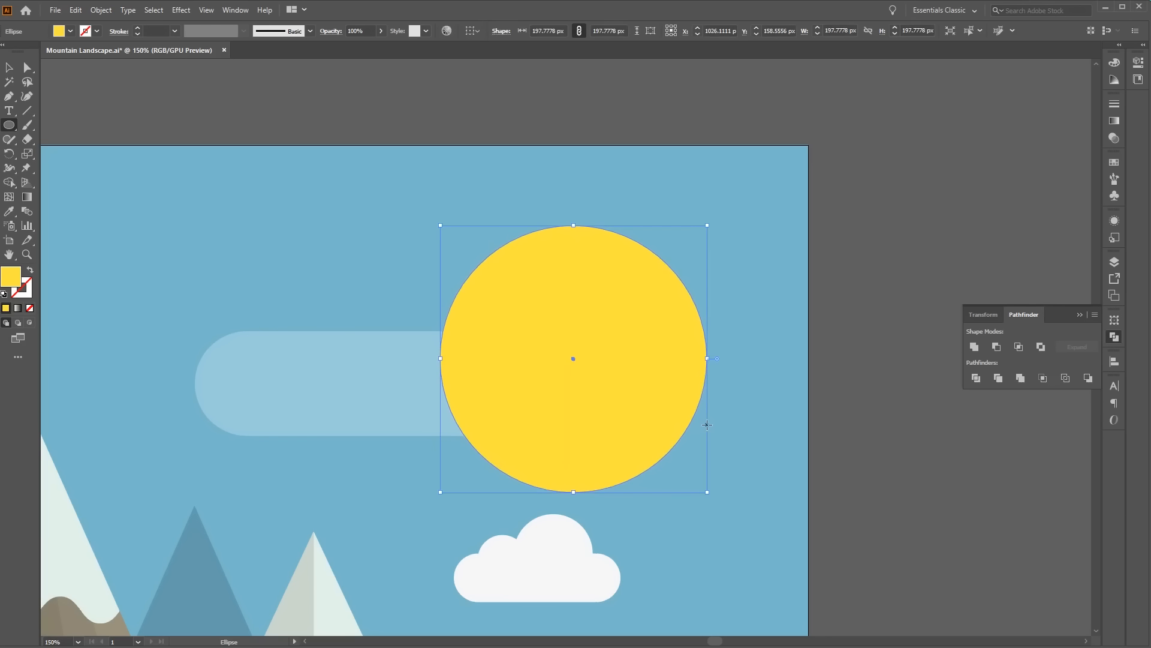
key(v)
drag(660, 343, 956, 221)
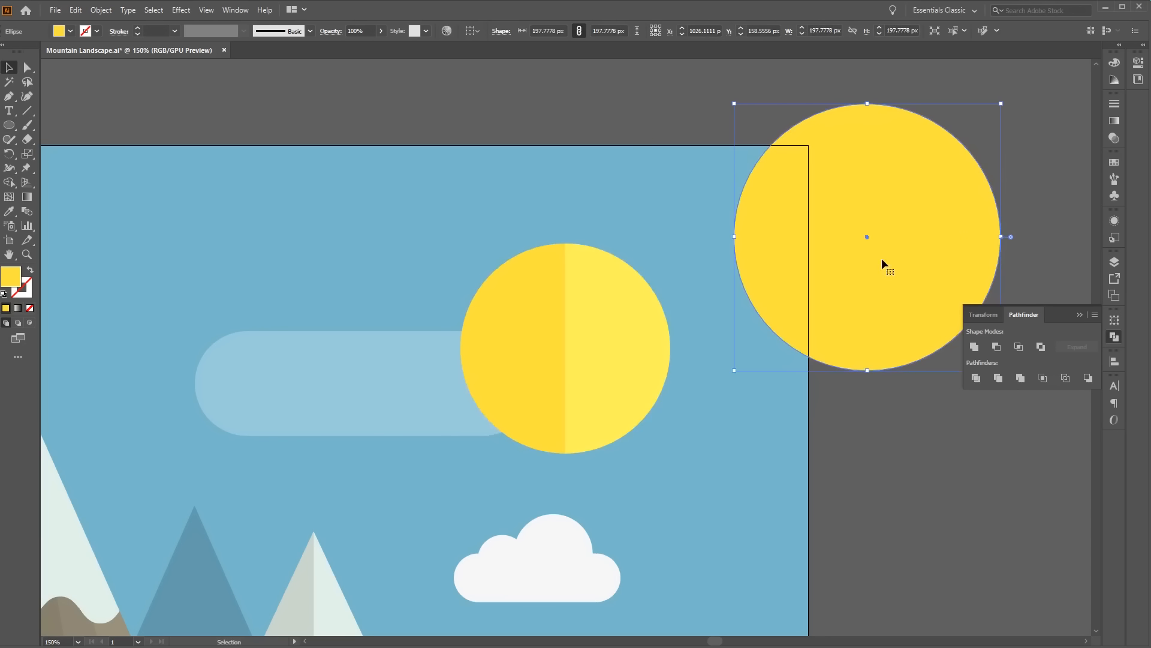
Bring the two-tone sun disc to the front, recolour the larger circle orange-yellow and centre the two on each other
right_click(638, 324)
mouse_move(714, 470)
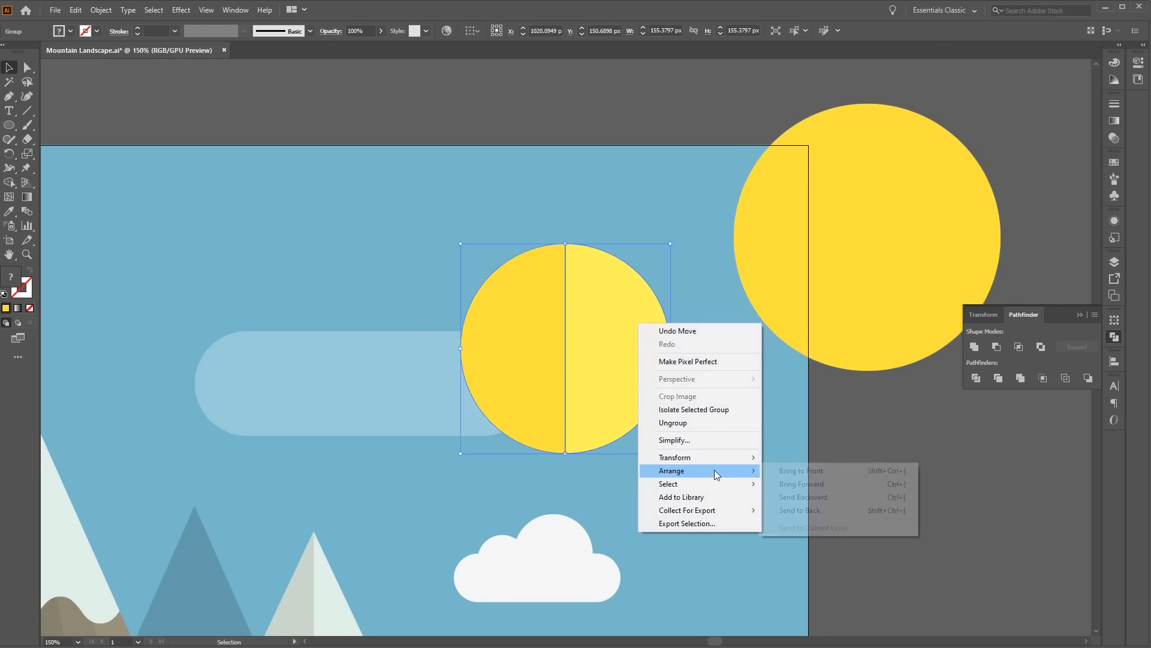
click(814, 472)
click(894, 246)
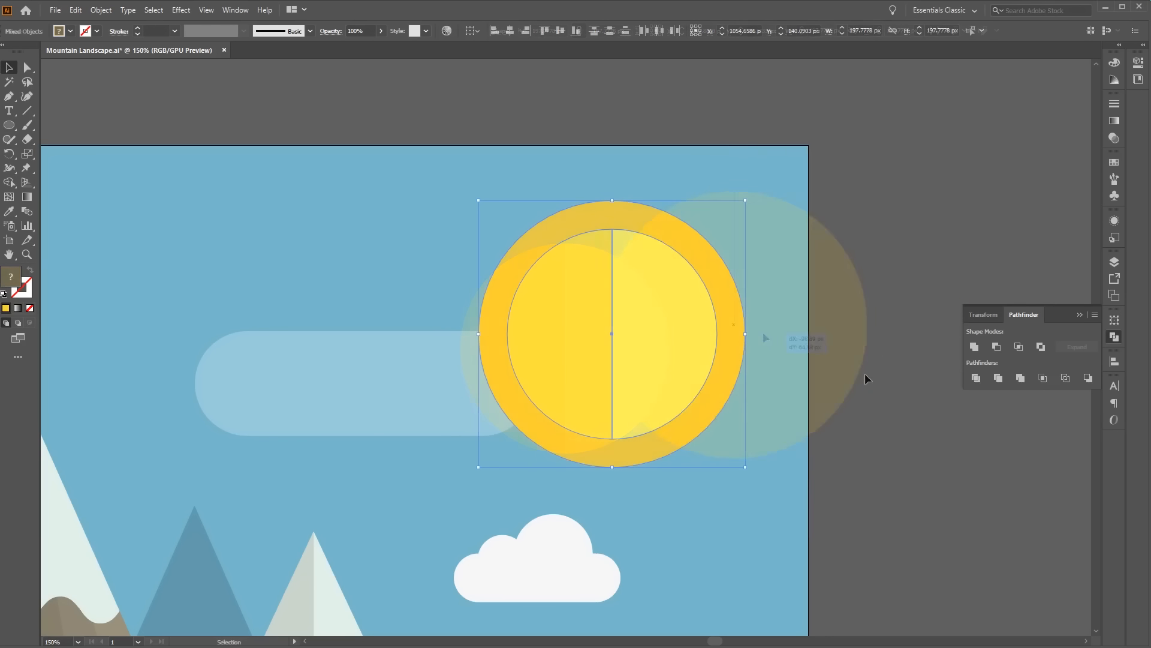
click(865, 371)
Apply a Zig Zag effect to the sun's outer circle with absolute size 5 px, 10 ridges per segment and smooth points
click(725, 300)
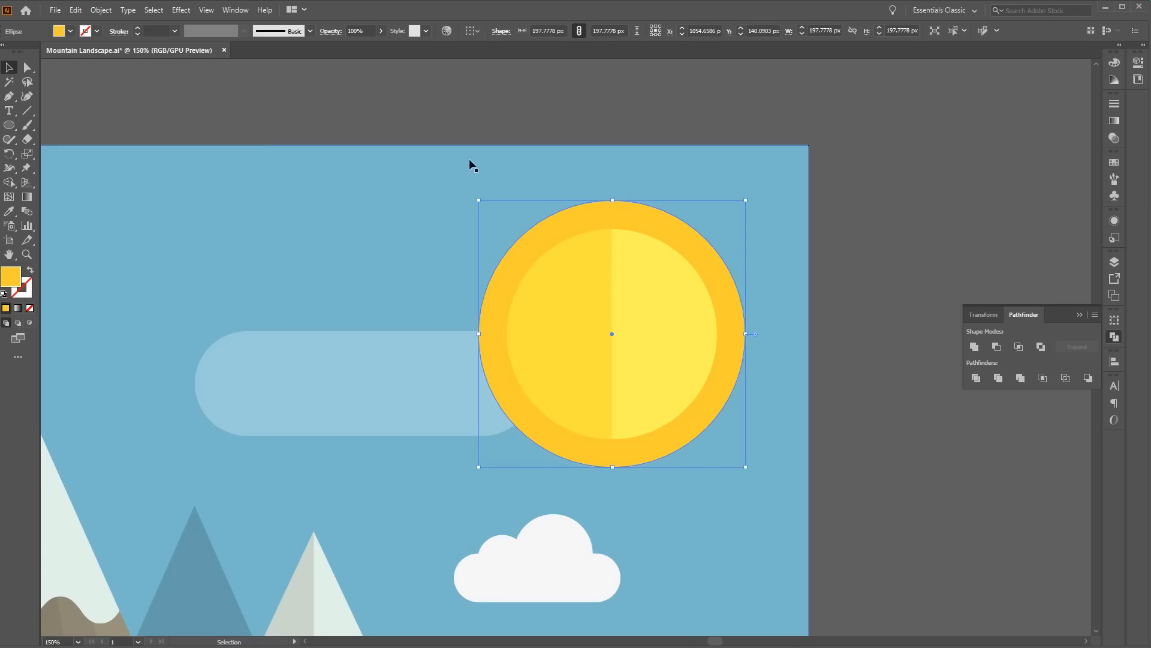
click(181, 10)
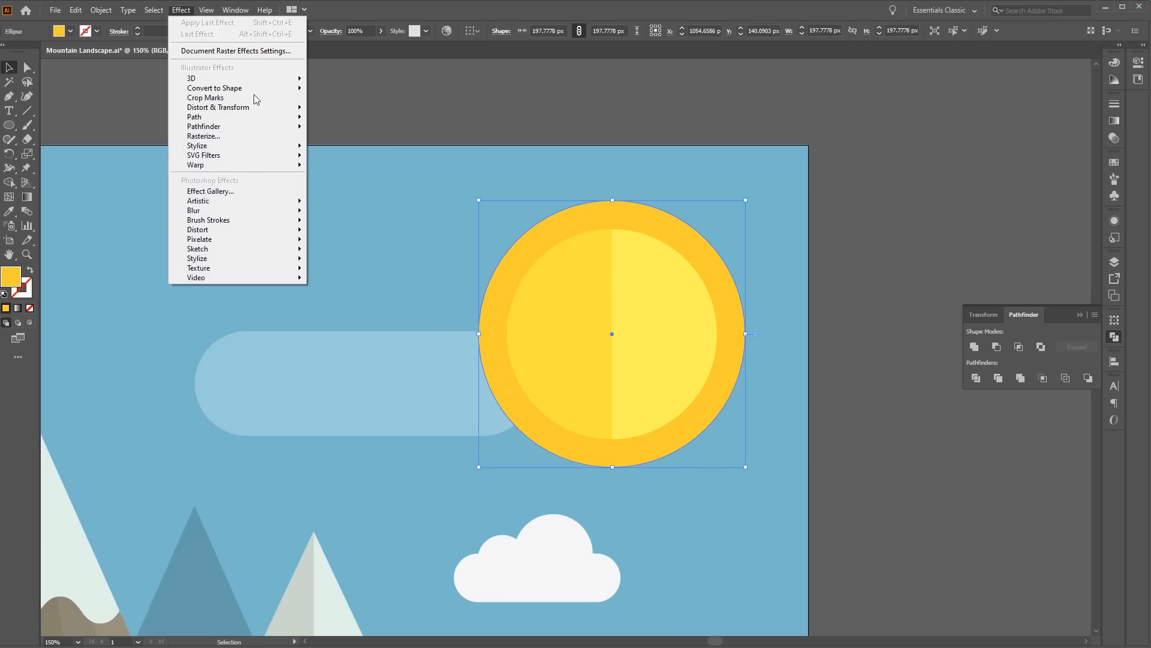
mouse_move(265, 108)
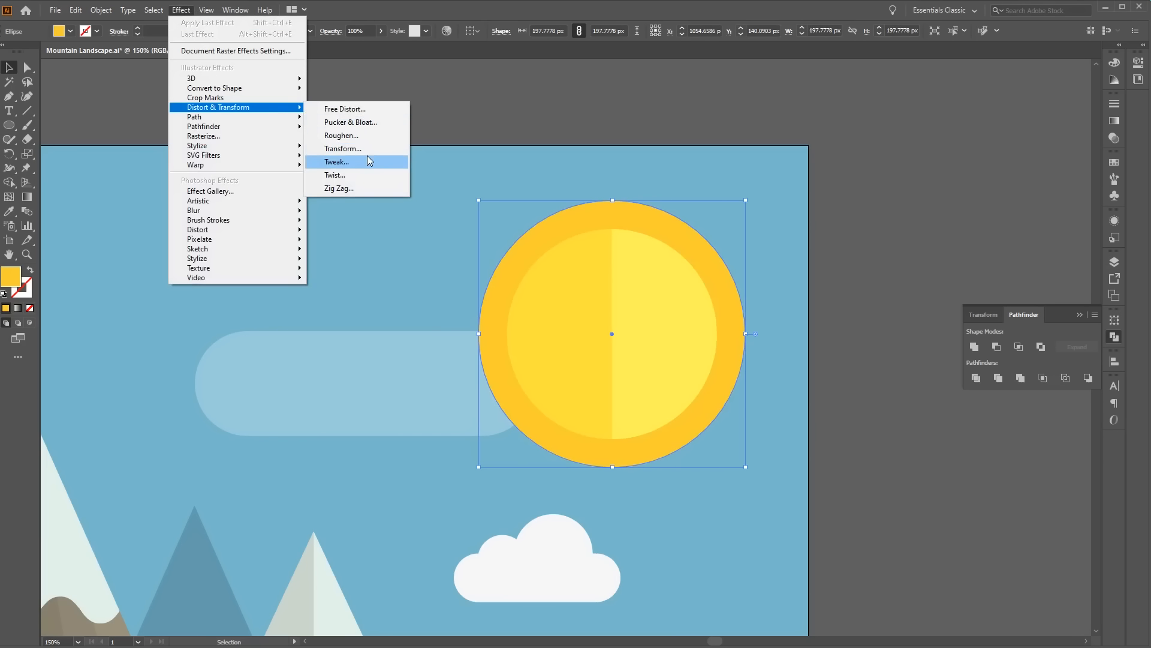
click(370, 187)
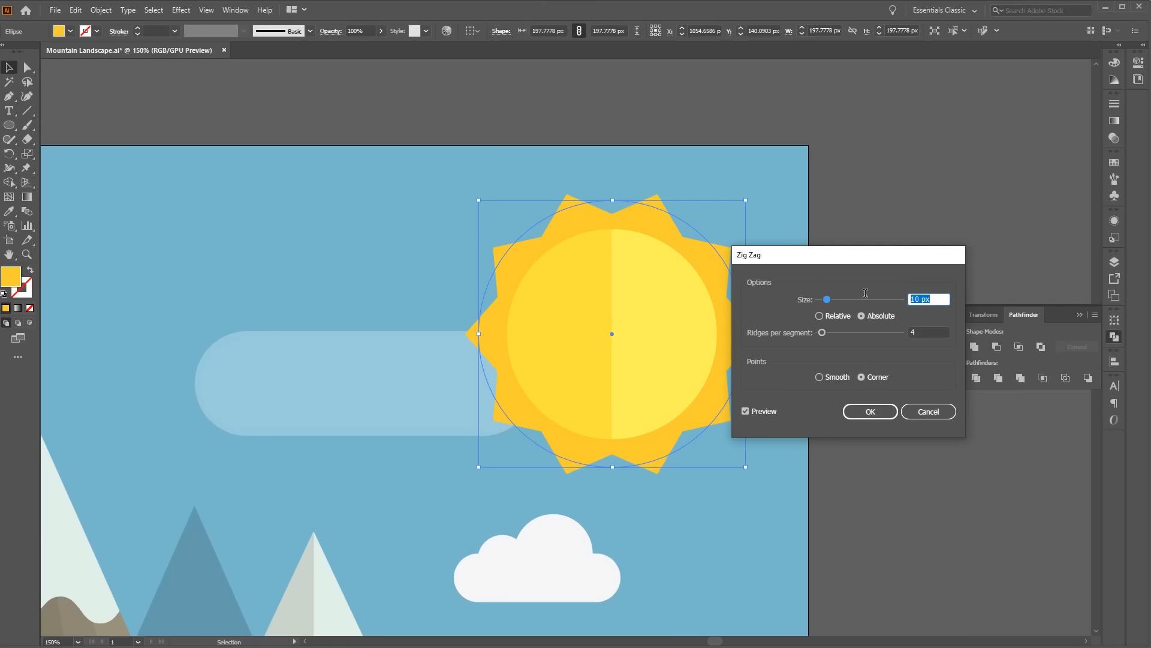
text(5)
click(924, 332)
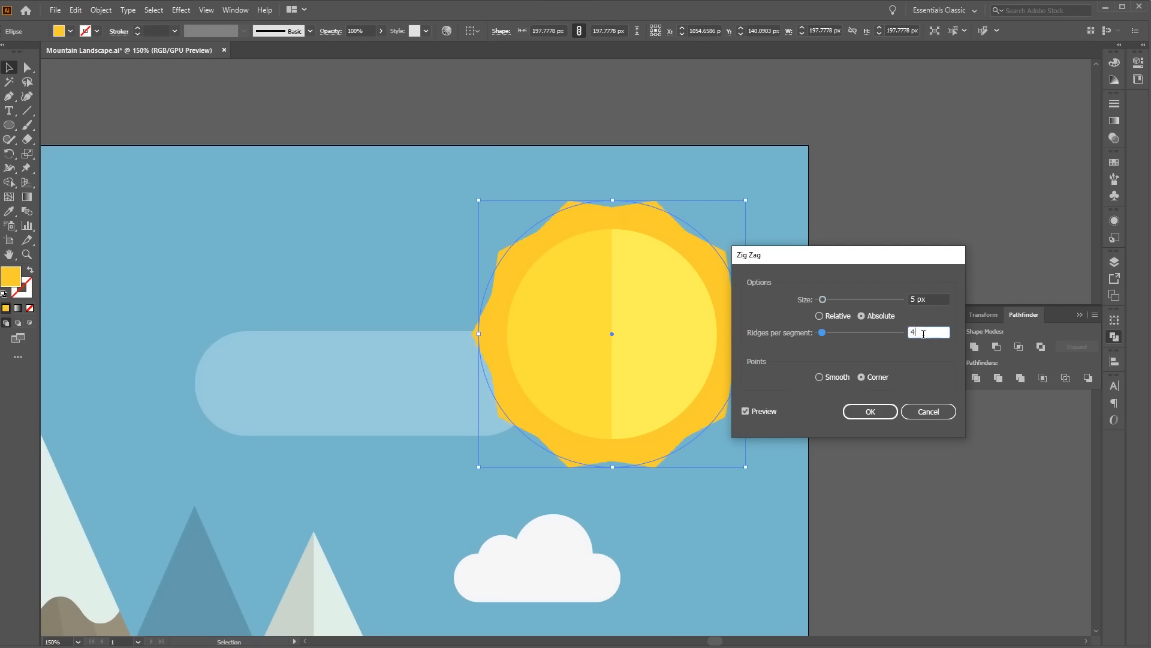
text(10)
click(836, 376)
click(870, 413)
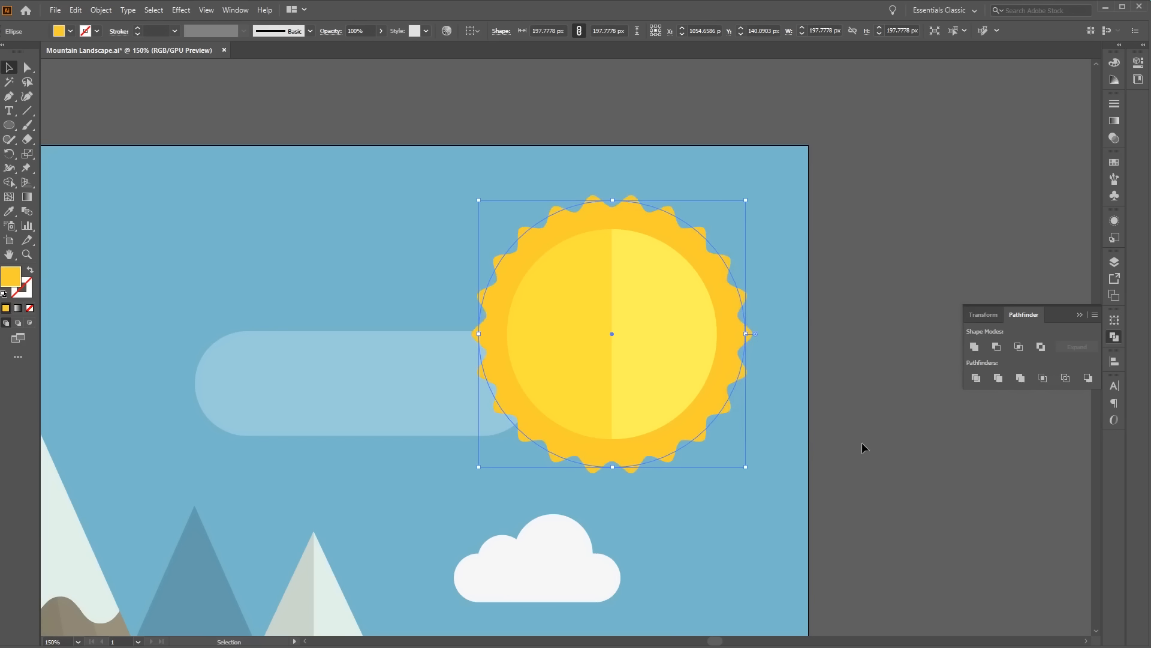
Group the sun's shapes and move the sun about 125 px left and 21 px down, between the right peak and small cloud
key(a)
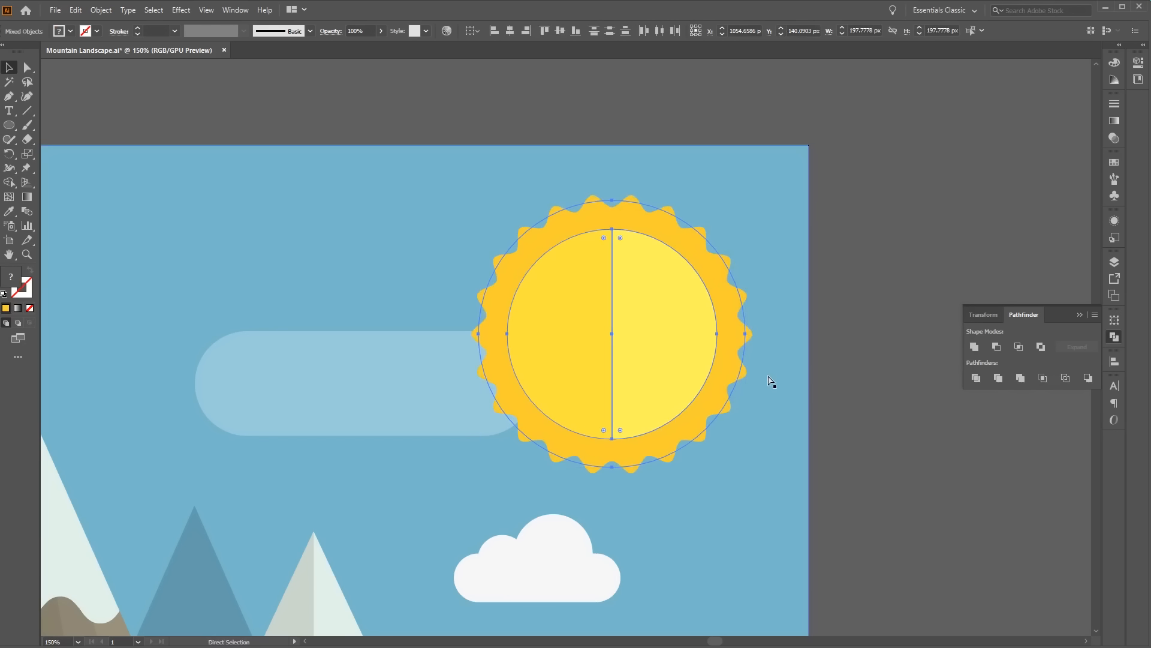
click(897, 377)
key(ctrl+minus)
key(ctrl+minus)
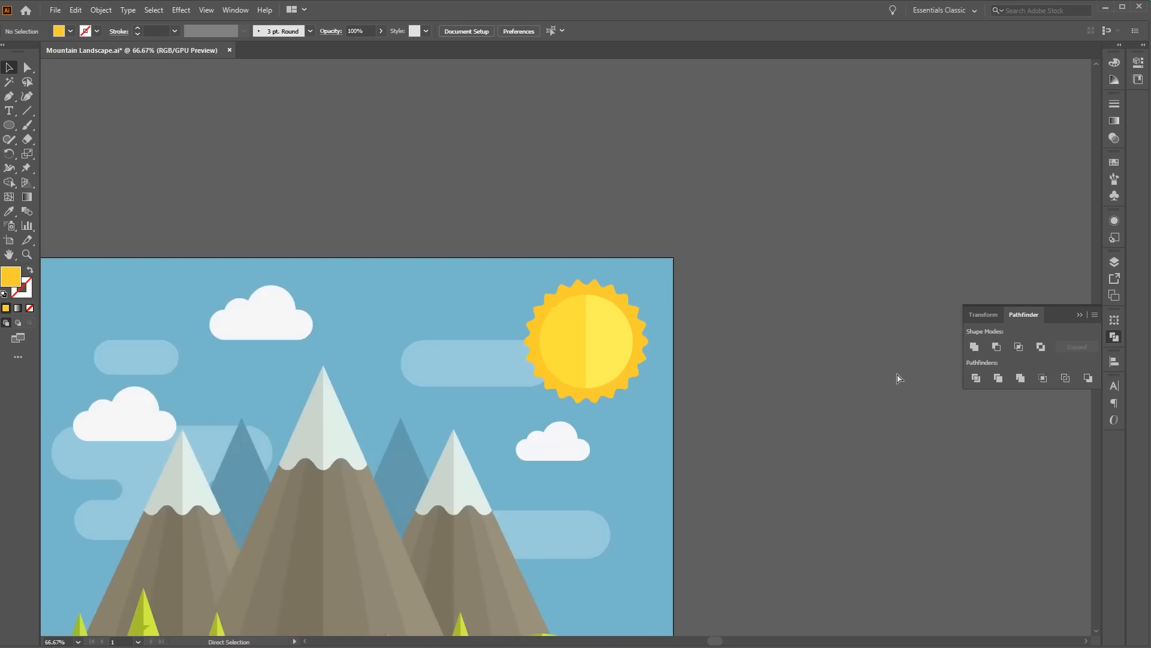
key(ctrl+minus)
drag(523, 396, 676, 210)
drag(735, 180, 676, 182)
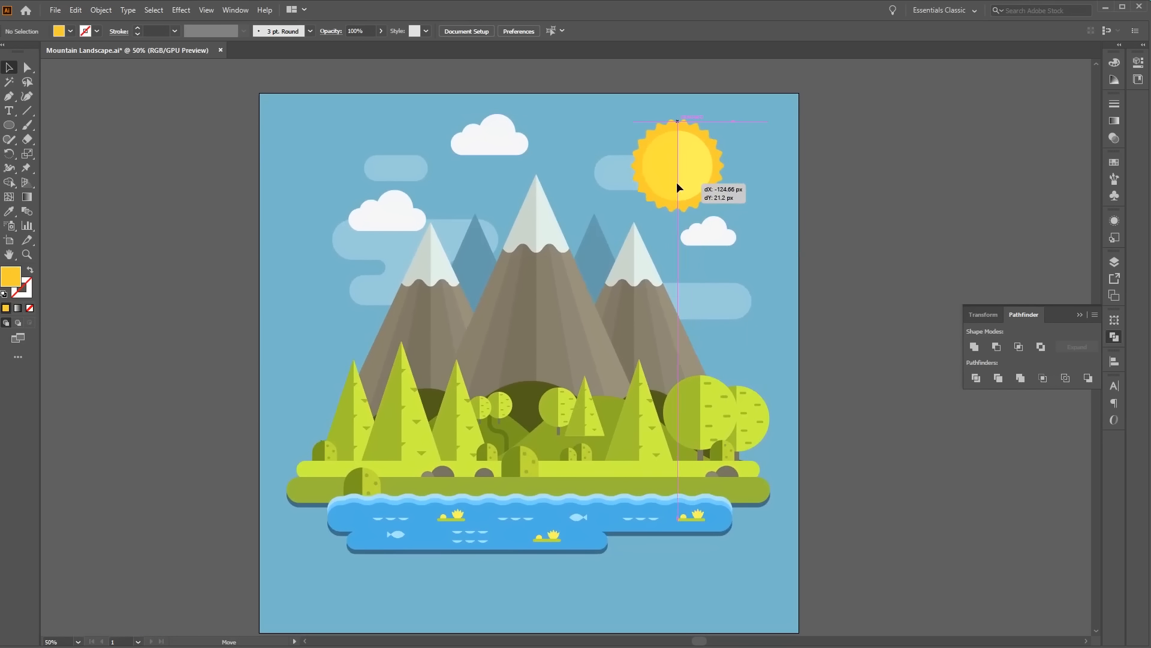